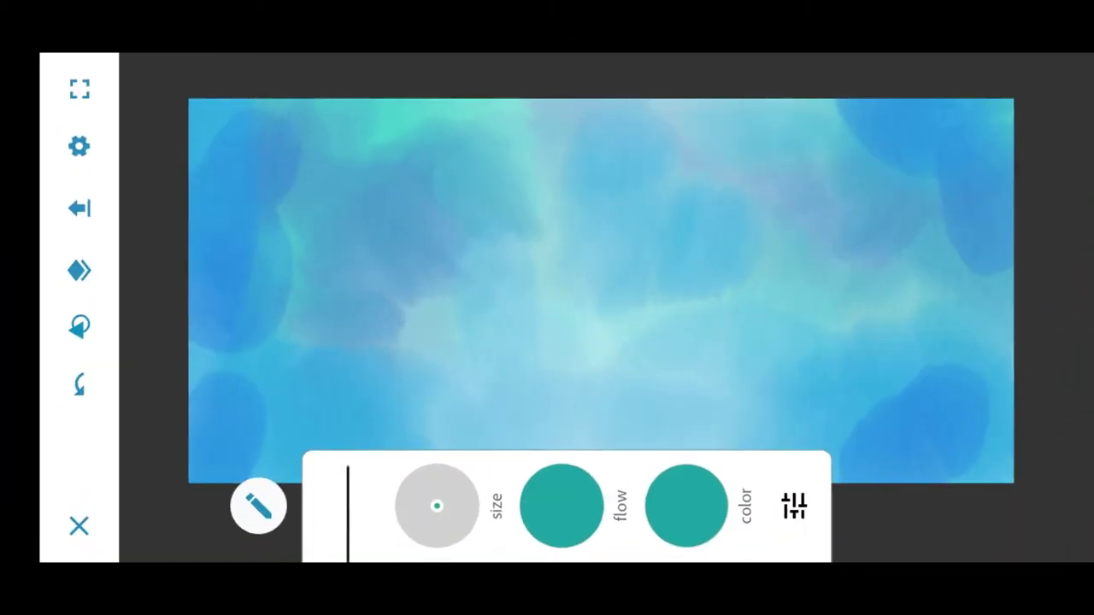
- Switch to a different brush and set the brush colour to cyan
{"action": "left_click", "coordinate": [247, 505]}
{"action": "left_click", "coordinate": [641, 512]}
{"action": "left_click", "coordinate": [686, 505]}
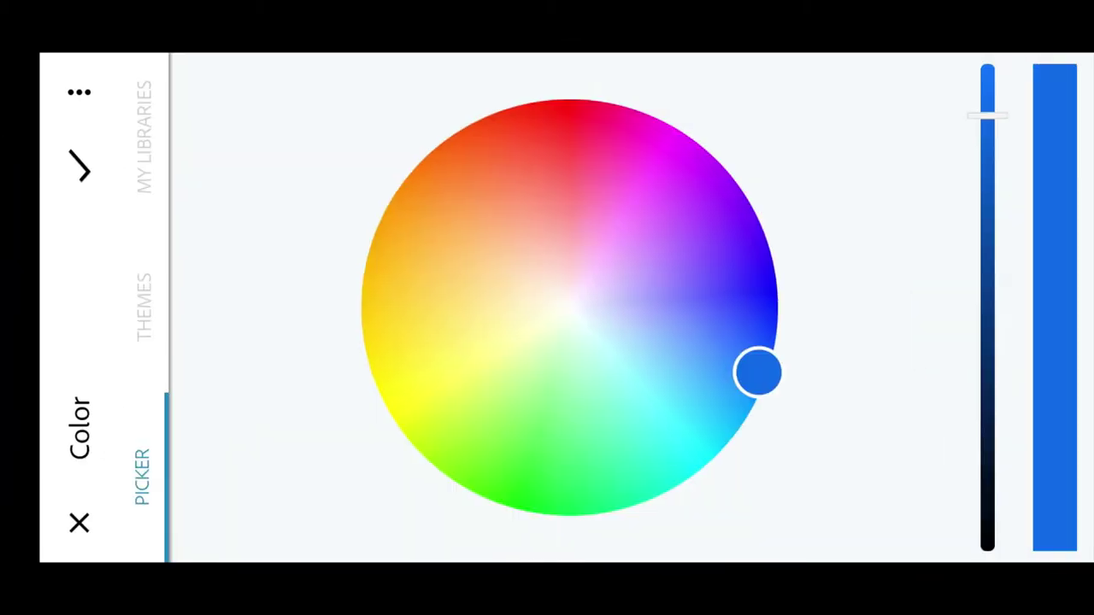
{"action": "left_click_drag", "start_coordinate": [758, 371], "coordinate": [691, 430]}
{"action": "left_click", "coordinate": [78, 519]}
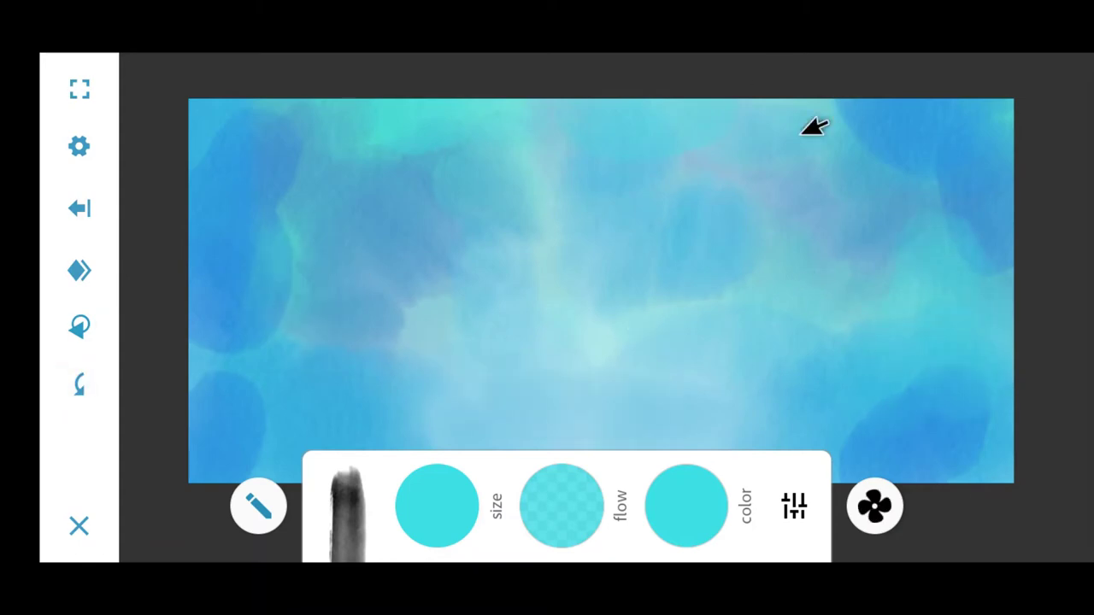
- Paint a blue patch over the upper-right background and select the fine teal pen
{"action": "left_click", "coordinate": [692, 487]}
{"action": "left_click", "coordinate": [725, 374]}
{"action": "left_click", "coordinate": [867, 241]}
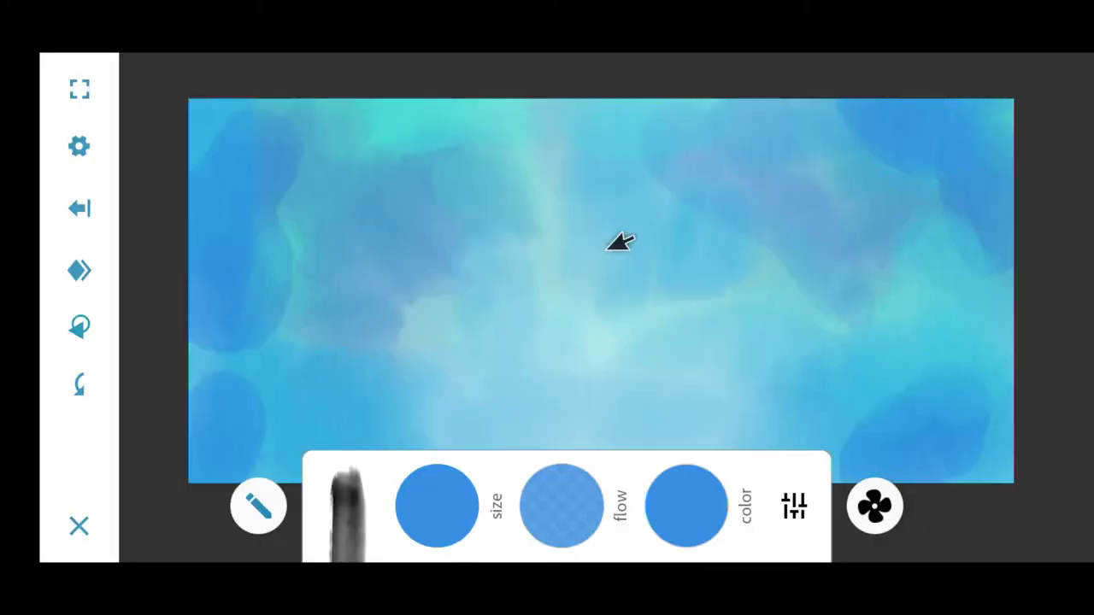
{"action": "left_click_drag", "start_coordinate": [621, 242], "coordinate": [769, 171]}
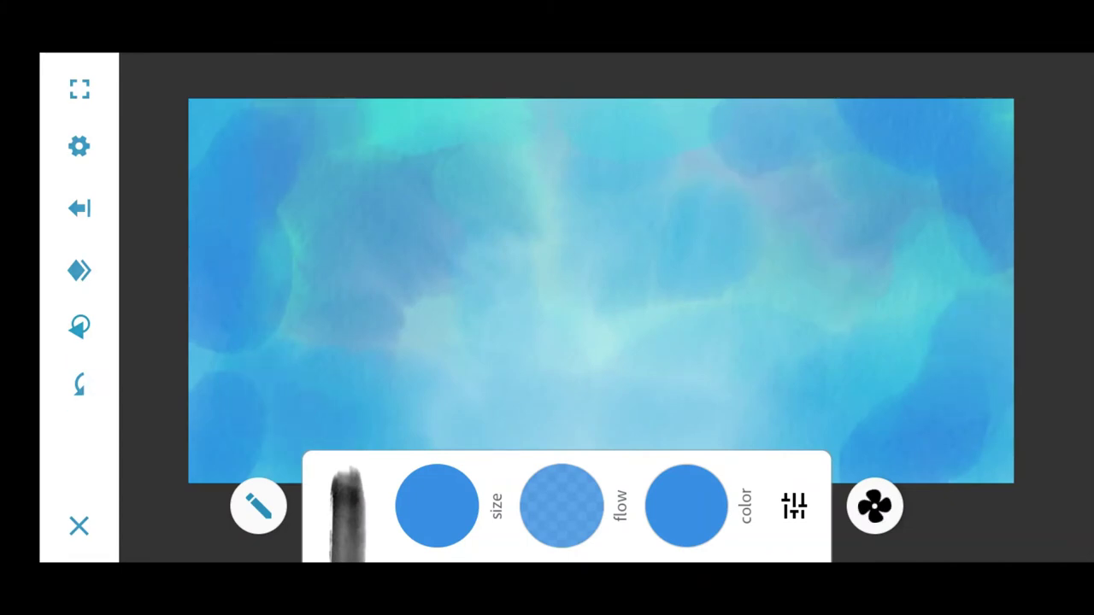
{"action": "left_click", "coordinate": [346, 509]}
{"action": "left_click", "coordinate": [413, 513]}
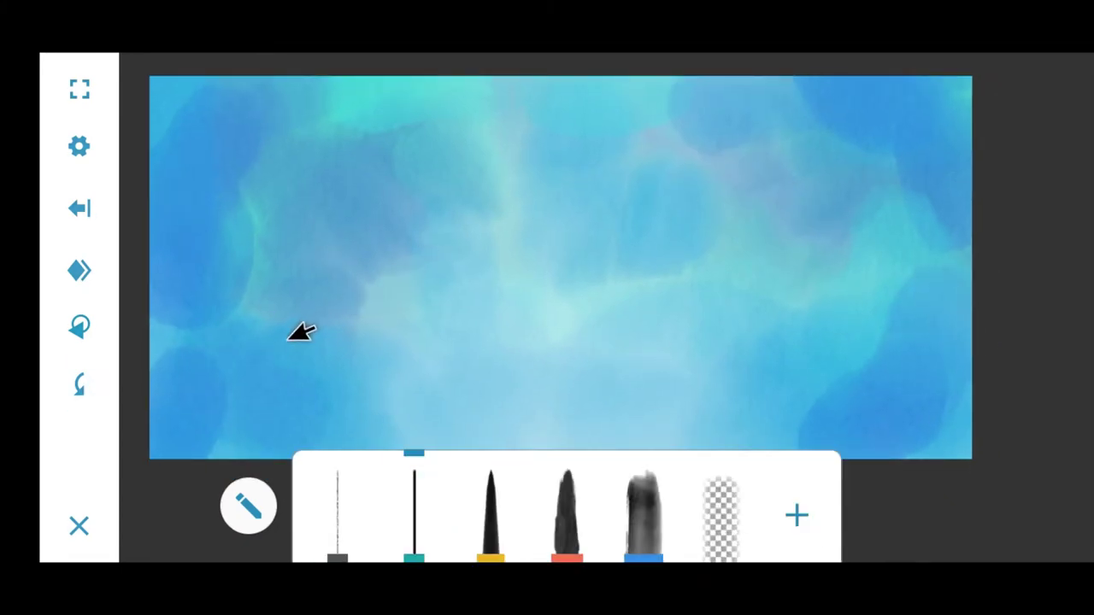
- Draw the dolphin's curved lower body, snout, and head with its top fin
{"action": "left_click_drag", "start_coordinate": [351, 331], "coordinate": [663, 186]}
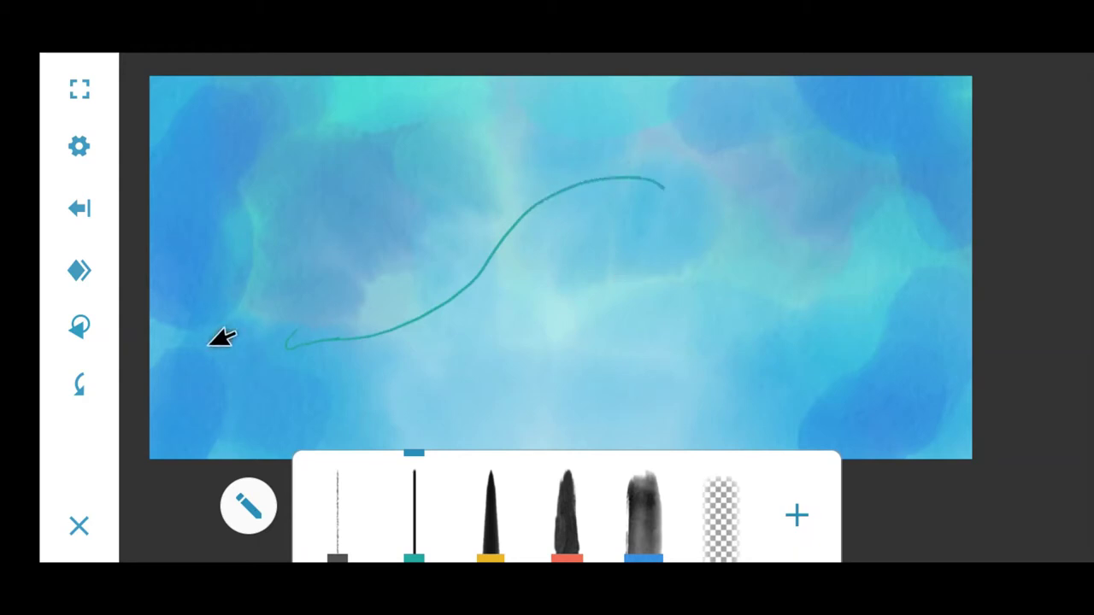
{"action": "left_click_drag", "start_coordinate": [280, 328], "coordinate": [304, 206]}
{"action": "left_click_drag", "start_coordinate": [395, 120], "coordinate": [449, 85]}
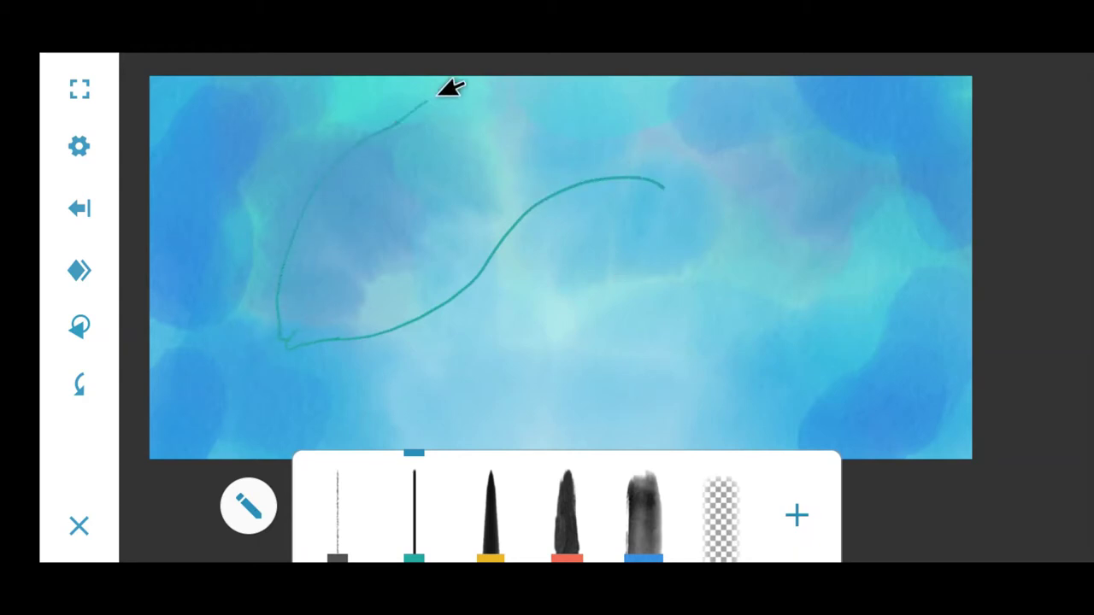
{"action": "mouse_move", "coordinate": [384, 105]}
{"action": "left_mouse_down"}
{"action": "mouse_move", "coordinate": [498, 81]}
{"action": "mouse_move", "coordinate": [468, 107]}
{"action": "mouse_move", "coordinate": [660, 135]}
{"action": "left_mouse_up"}
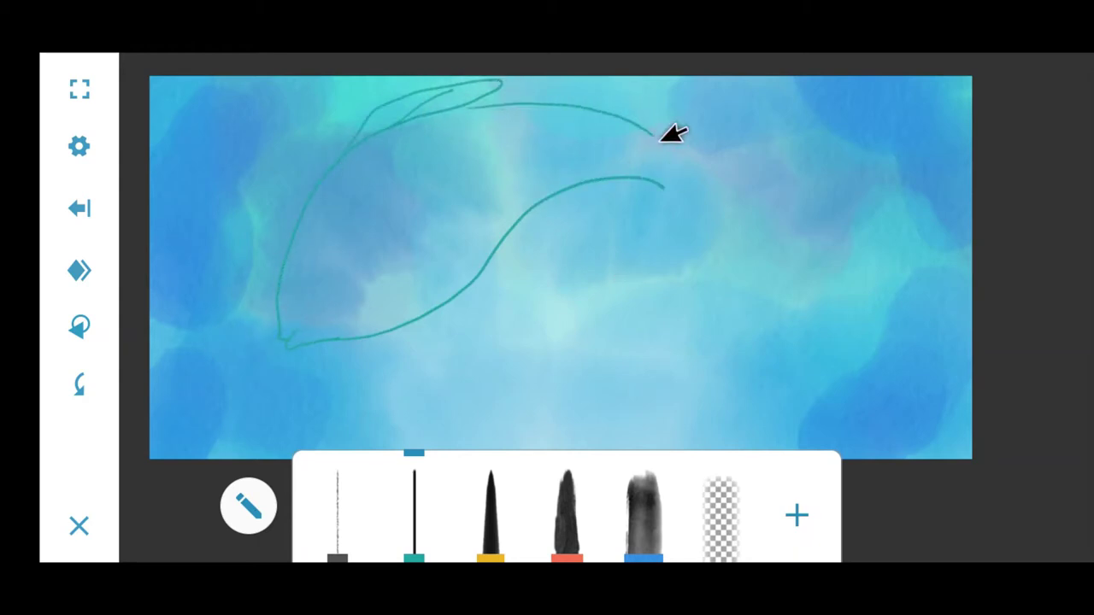
- Outline the dolphin's back and tail, the middle flipper, and the mouth line
{"action": "mouse_move", "coordinate": [644, 181]}
{"action": "left_mouse_down"}
{"action": "mouse_move", "coordinate": [676, 323]}
{"action": "mouse_move", "coordinate": [718, 227]}
{"action": "mouse_move", "coordinate": [830, 205]}
{"action": "mouse_move", "coordinate": [692, 158]}
{"action": "left_mouse_up"}
{"action": "mouse_move", "coordinate": [465, 291]}
{"action": "left_mouse_down"}
{"action": "mouse_move", "coordinate": [559, 210]}
{"action": "mouse_move", "coordinate": [515, 218]}
{"action": "left_mouse_up"}
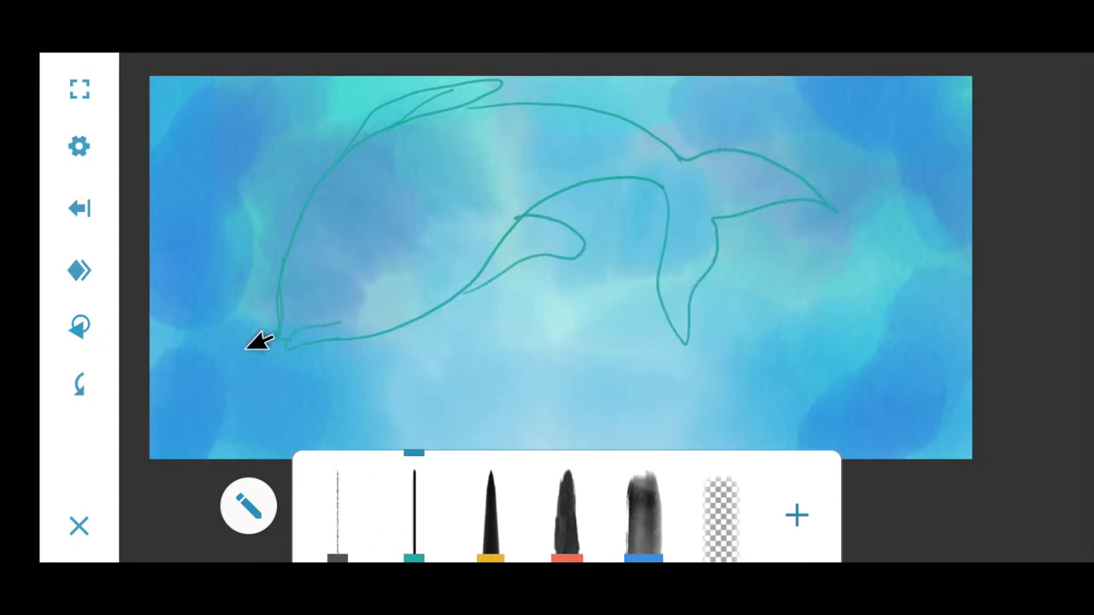
{"action": "left_click_drag", "start_coordinate": [341, 323], "coordinate": [281, 327]}
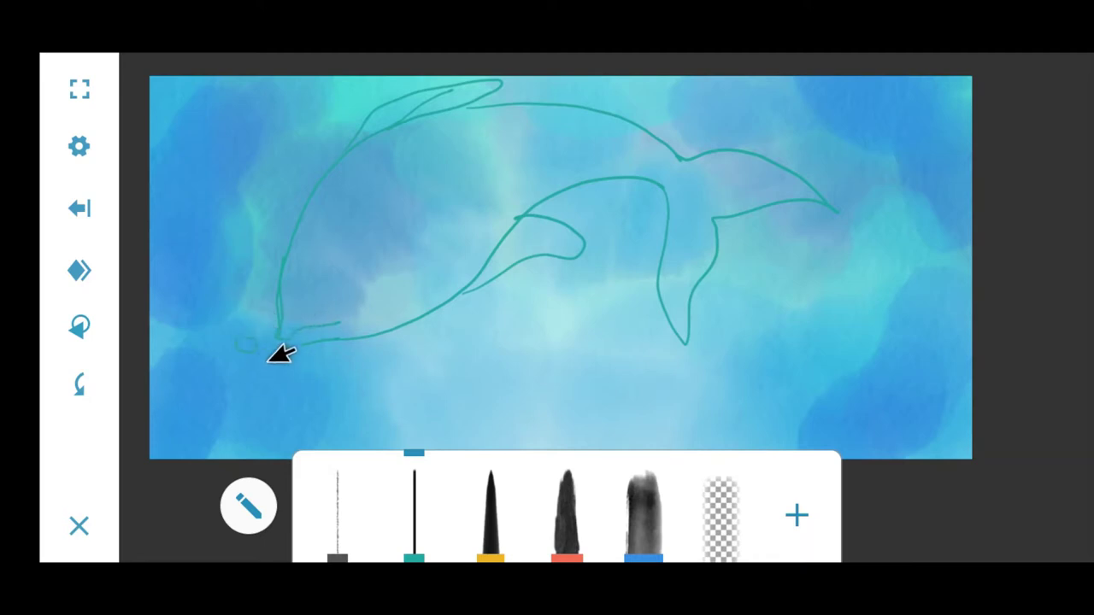
{"action": "left_click", "coordinate": [106, 325]}
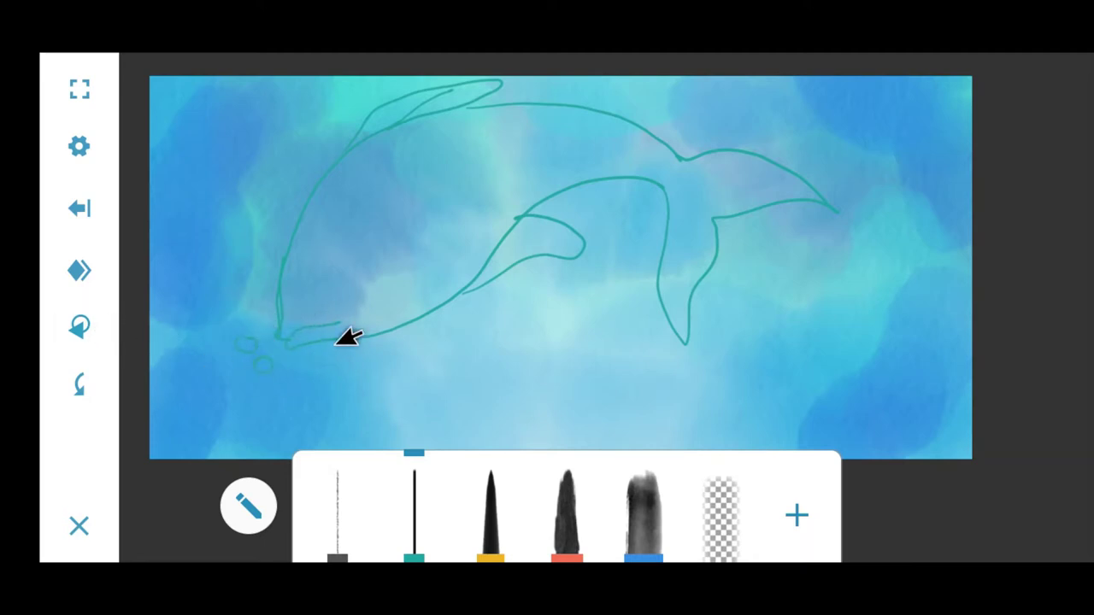
{"action": "left_click", "coordinate": [423, 480]}
- With a larger teal brush, then a tapered pen, paint a thick teal band across the belly
{"action": "left_click", "coordinate": [688, 509]}
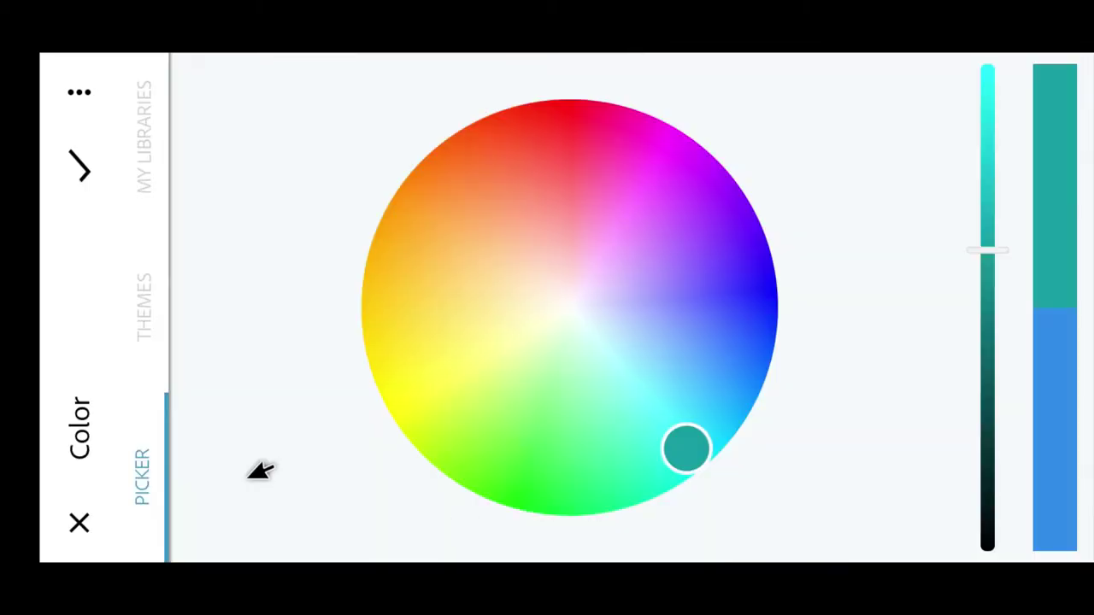
{"action": "left_click", "coordinate": [1055, 171]}
{"action": "left_click", "coordinate": [346, 529]}
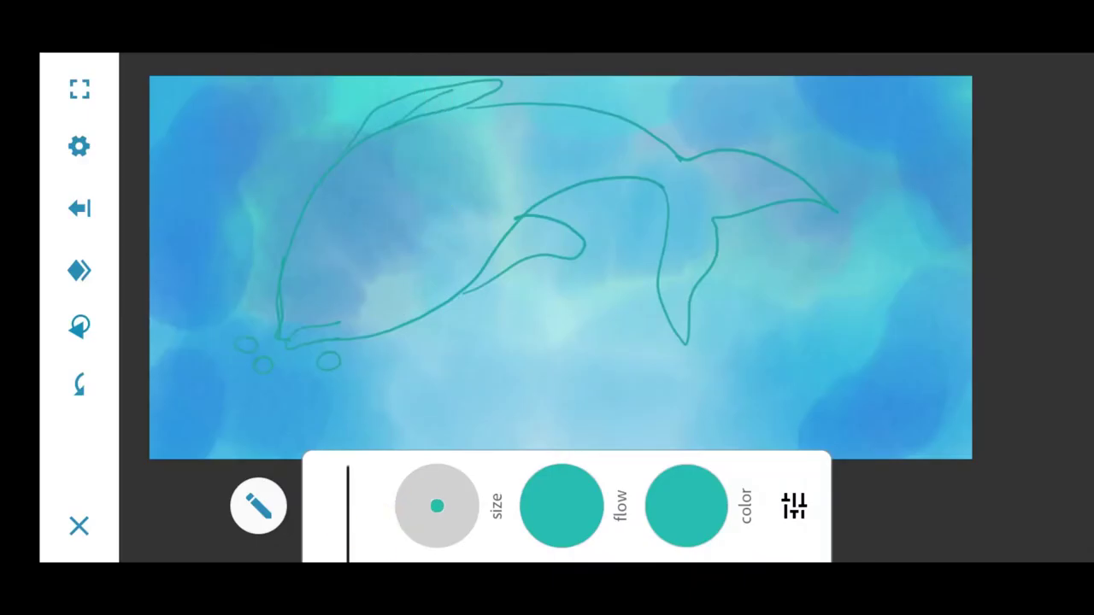
{"action": "left_click_drag", "start_coordinate": [289, 335], "coordinate": [387, 313]}
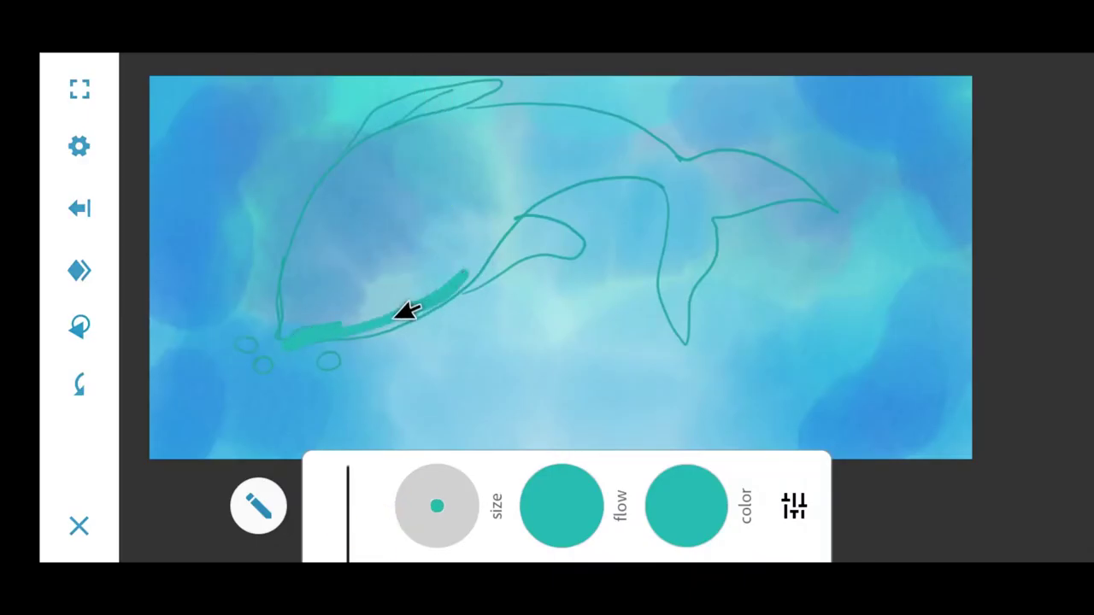
{"action": "left_click", "coordinate": [348, 508]}
{"action": "left_click", "coordinate": [488, 504]}
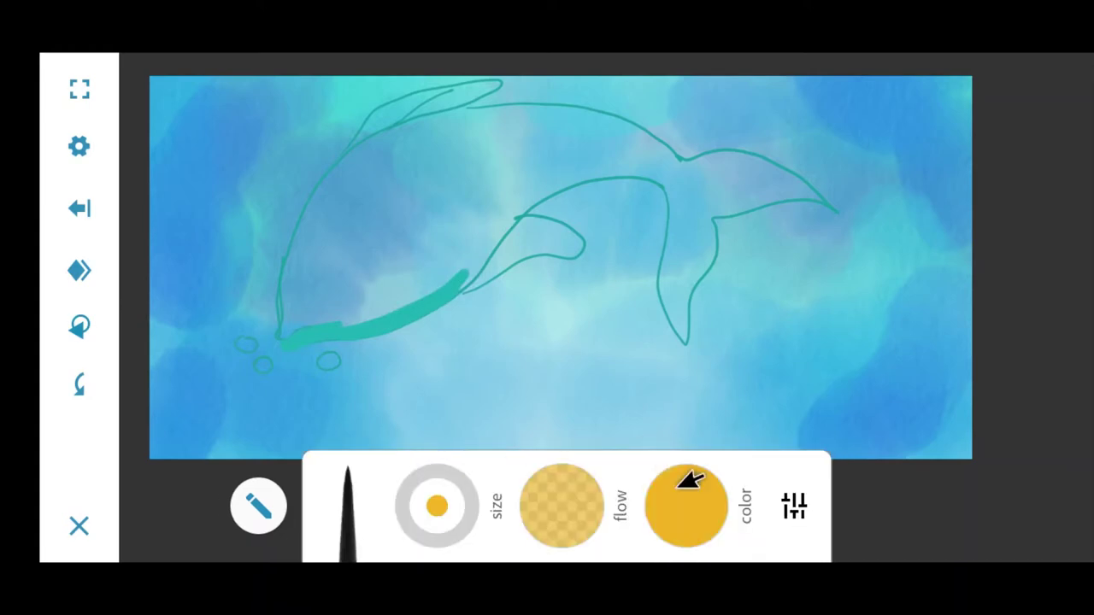
{"action": "mouse_move", "coordinate": [381, 282]}
{"action": "left_mouse_down"}
{"action": "mouse_move", "coordinate": [378, 295]}
{"action": "mouse_move", "coordinate": [413, 300]}
{"action": "mouse_move", "coordinate": [486, 244]}
{"action": "mouse_move", "coordinate": [476, 264]}
{"action": "mouse_move", "coordinate": [589, 168]}
{"action": "mouse_move", "coordinate": [574, 175]}
{"action": "left_mouse_up"}
- At full flow, fill the back, tail, snout, head, upper body and flipper with solid teal
{"action": "left_click", "coordinate": [413, 544]}
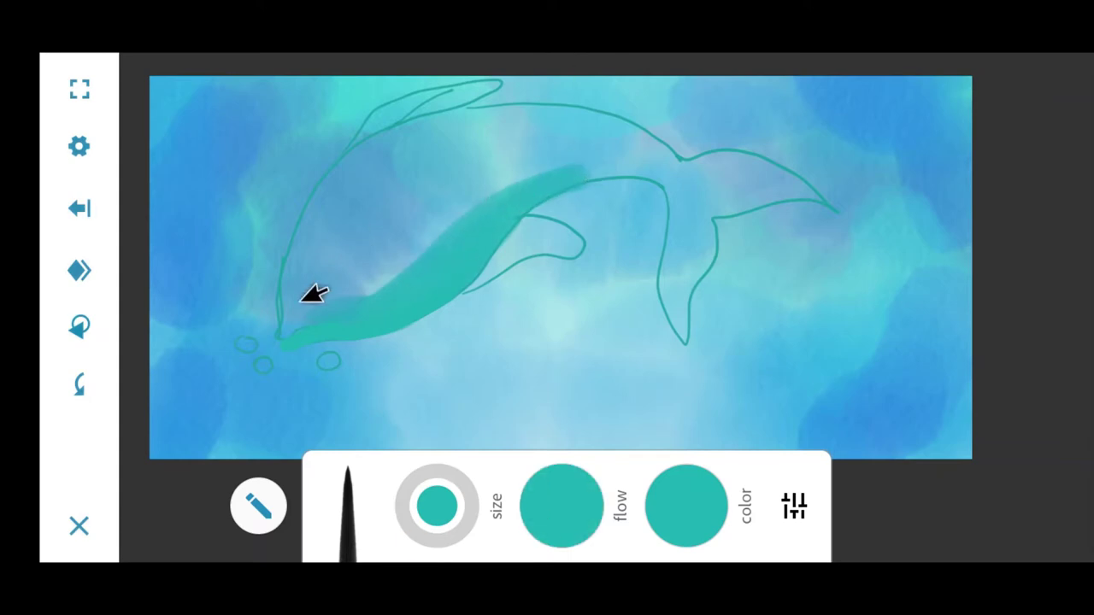
{"action": "mouse_move", "coordinate": [523, 211]}
{"action": "left_mouse_down"}
{"action": "mouse_move", "coordinate": [688, 180]}
{"action": "mouse_move", "coordinate": [671, 287]}
{"action": "mouse_move", "coordinate": [700, 261]}
{"action": "mouse_move", "coordinate": [688, 188]}
{"action": "mouse_move", "coordinate": [701, 159]}
{"action": "mouse_move", "coordinate": [818, 186]}
{"action": "mouse_move", "coordinate": [796, 190]}
{"action": "mouse_move", "coordinate": [750, 169]}
{"action": "mouse_move", "coordinate": [713, 251]}
{"action": "mouse_move", "coordinate": [706, 341]}
{"action": "mouse_move", "coordinate": [714, 152]}
{"action": "left_mouse_up"}
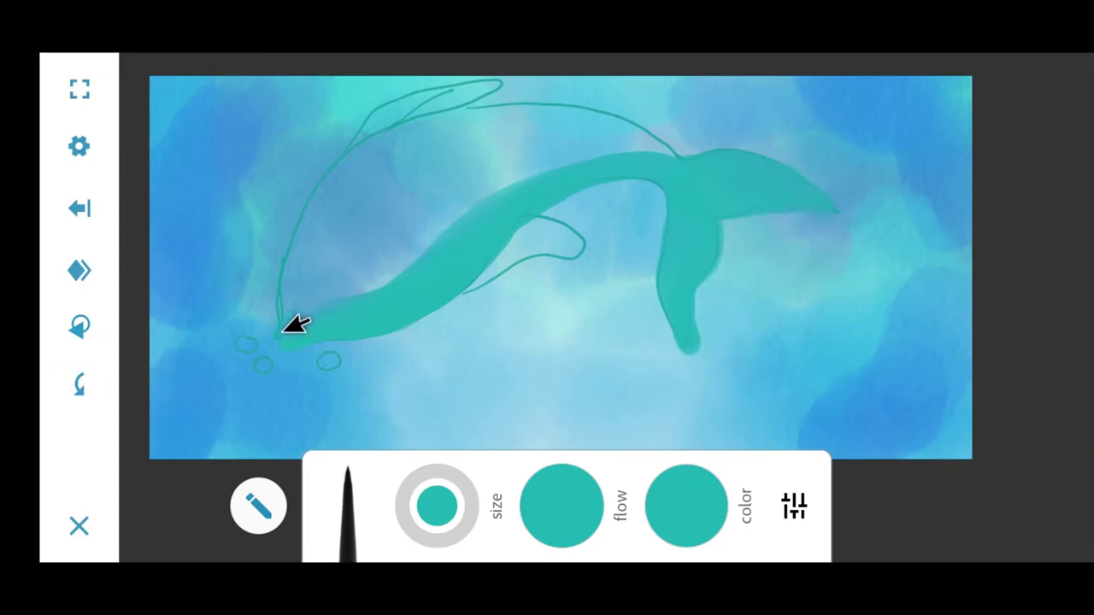
{"action": "left_click_drag", "start_coordinate": [283, 318], "coordinate": [293, 245]}
{"action": "mouse_move", "coordinate": [419, 131]}
{"action": "left_mouse_down"}
{"action": "mouse_move", "coordinate": [354, 151]}
{"action": "mouse_move", "coordinate": [350, 276]}
{"action": "mouse_move", "coordinate": [425, 259]}
{"action": "left_mouse_up"}
{"action": "left_click_drag", "start_coordinate": [513, 107], "coordinate": [684, 154]}
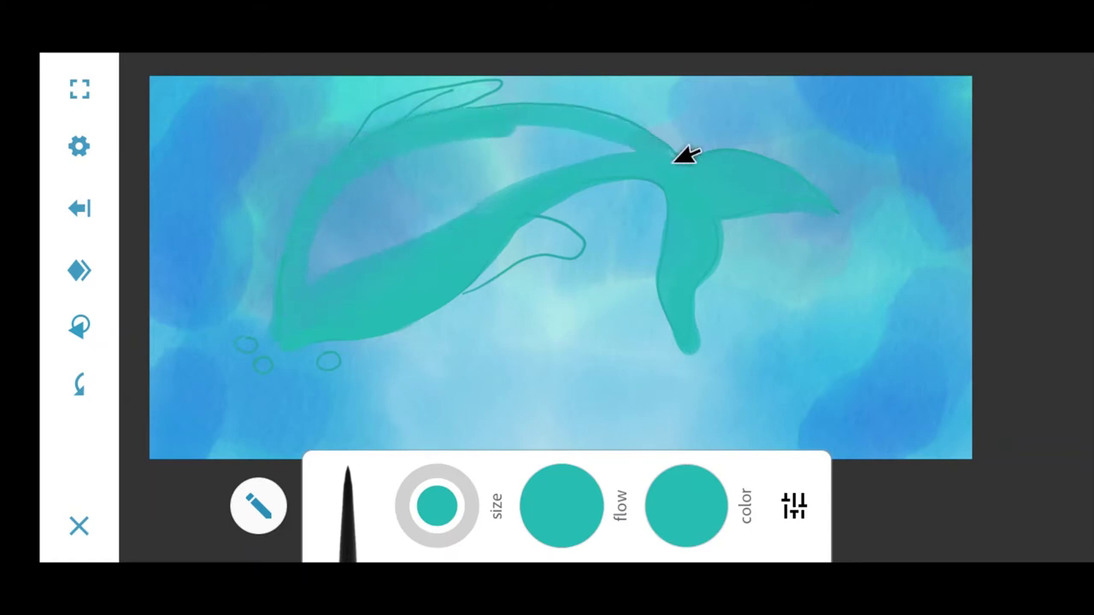
{"action": "left_click_drag", "start_coordinate": [633, 129], "coordinate": [483, 122]}
{"action": "mouse_move", "coordinate": [341, 231]}
{"action": "left_mouse_down"}
{"action": "mouse_move", "coordinate": [508, 181]}
{"action": "mouse_move", "coordinate": [453, 197]}
{"action": "left_mouse_up"}
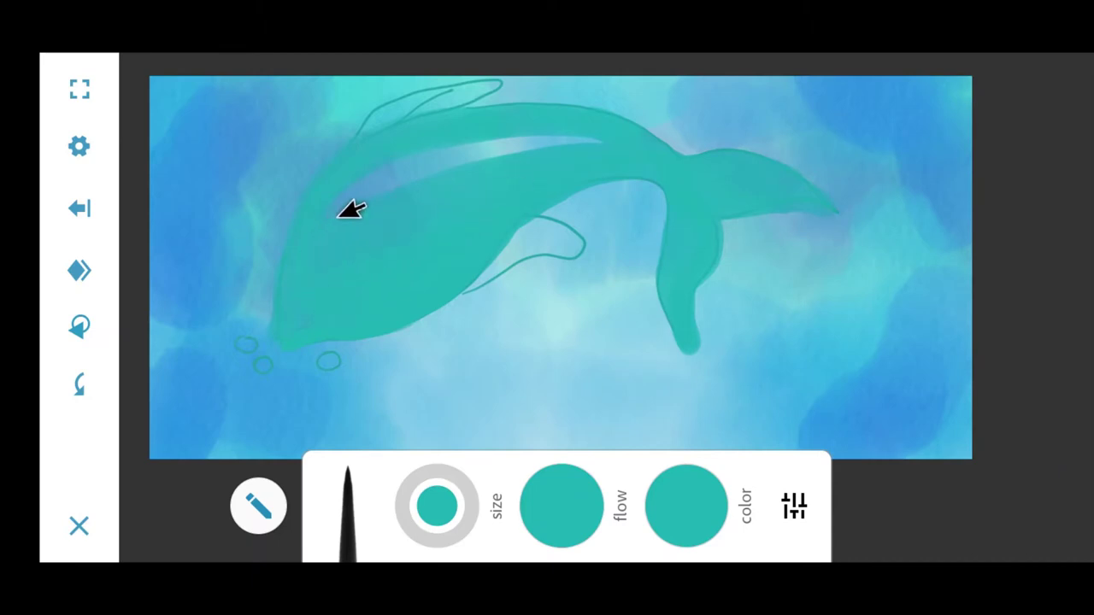
{"action": "left_click_drag", "start_coordinate": [350, 209], "coordinate": [423, 162]}
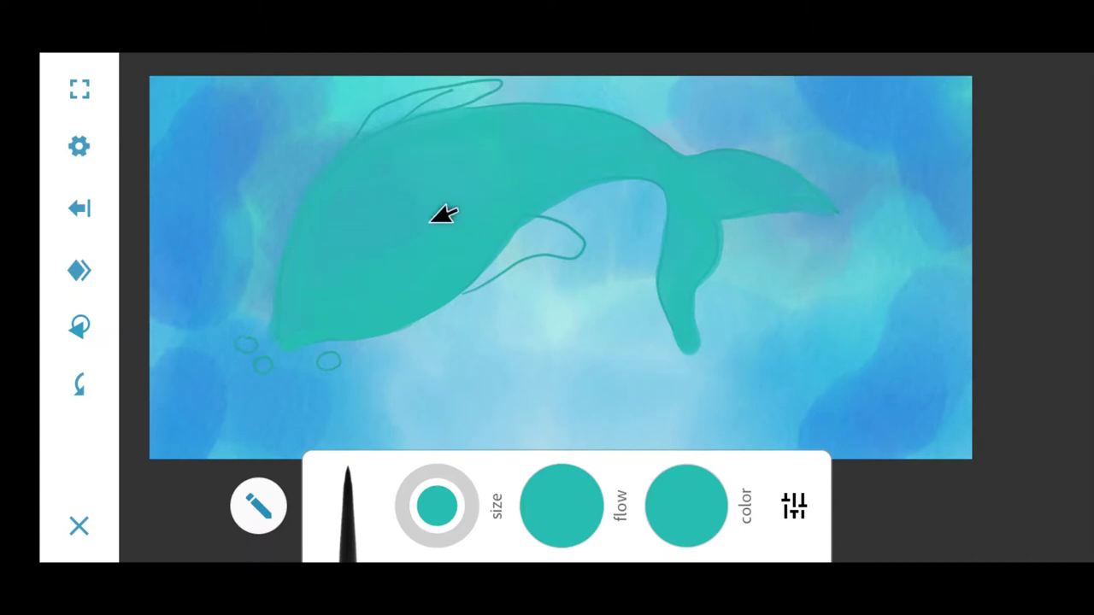
{"action": "mouse_move", "coordinate": [504, 248]}
{"action": "left_mouse_down"}
{"action": "mouse_move", "coordinate": [533, 222]}
{"action": "mouse_move", "coordinate": [577, 239]}
{"action": "left_mouse_up"}
- Switch to a full-brightness colour, stroke lighter paint on the fin, and sample the dark teal
{"action": "left_click", "coordinate": [347, 508]}
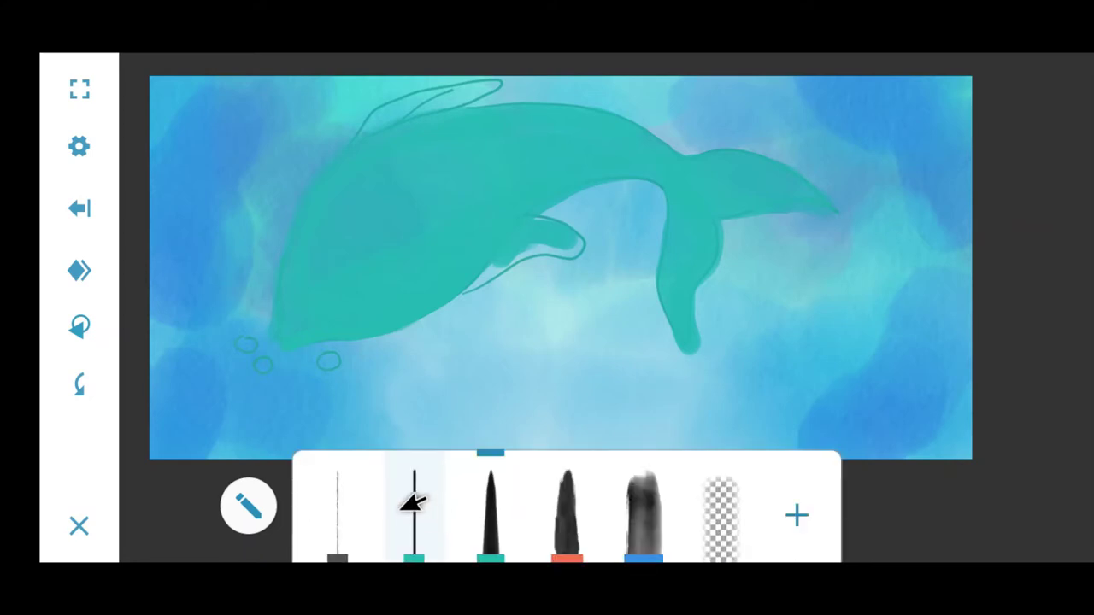
{"action": "left_click", "coordinate": [410, 504]}
{"action": "left_click", "coordinate": [710, 500]}
{"action": "left_click", "coordinate": [993, 96]}
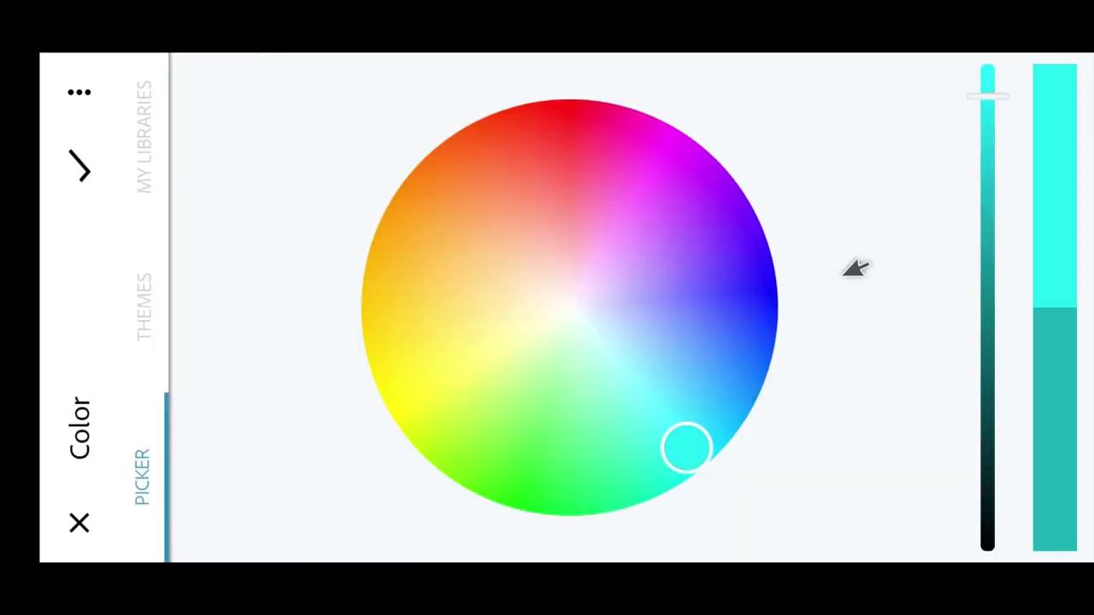
{"action": "left_click", "coordinate": [854, 336]}
{"action": "left_click_drag", "start_coordinate": [481, 268], "coordinate": [552, 242]}
{"action": "left_click", "coordinate": [384, 97]}
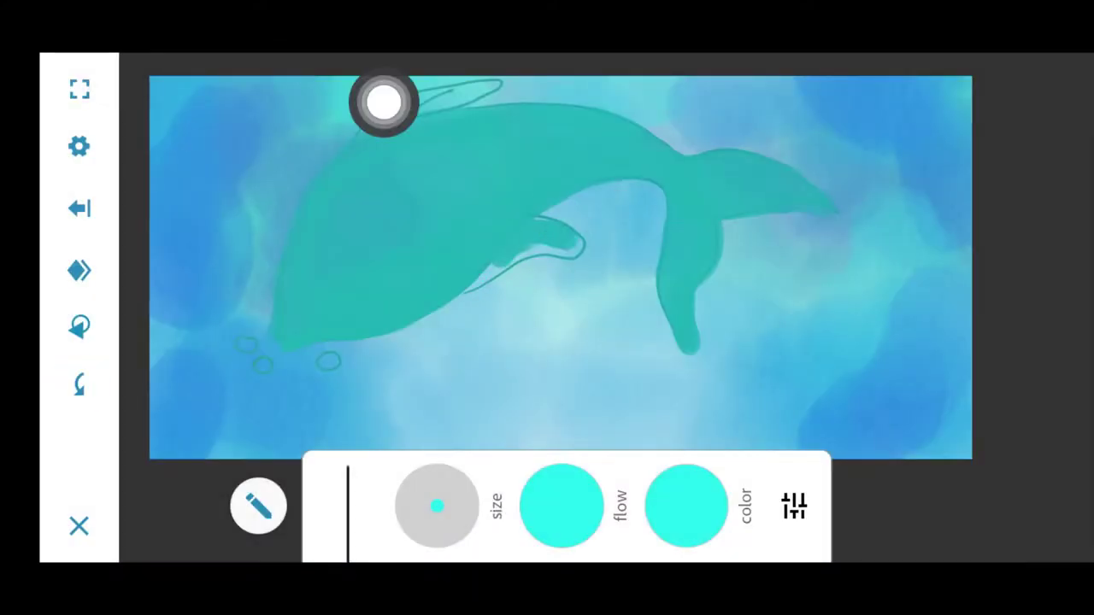
- With the tapered brush in a lighter teal, paint highlights on the upper body
{"action": "left_click", "coordinate": [685, 474]}
{"action": "left_click", "coordinate": [989, 120]}
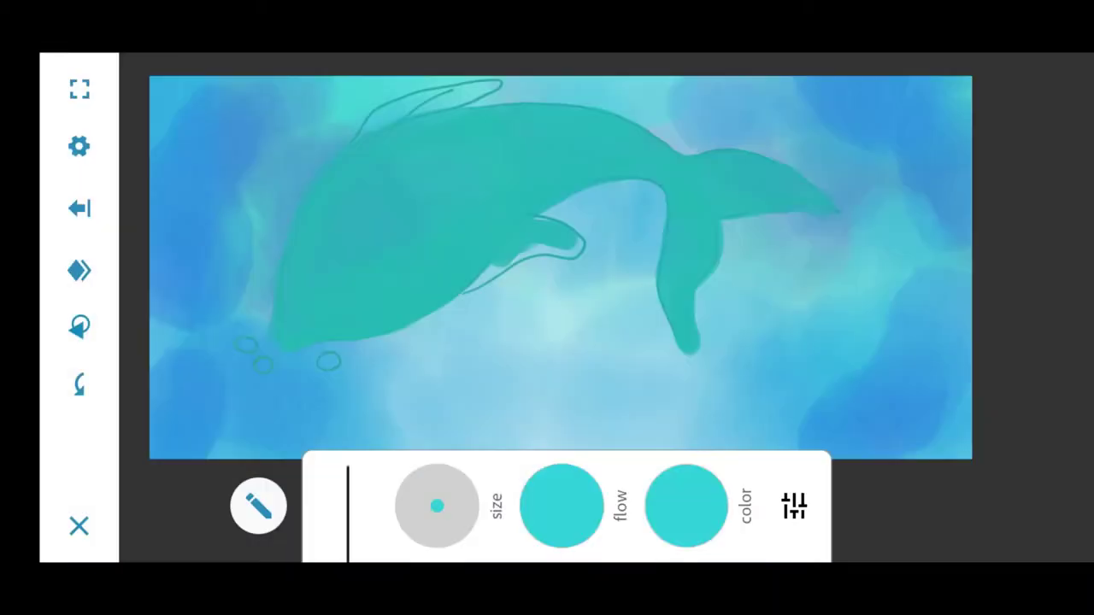
{"action": "left_click", "coordinate": [348, 508]}
{"action": "left_click", "coordinate": [488, 513]}
{"action": "left_click", "coordinate": [498, 142]}
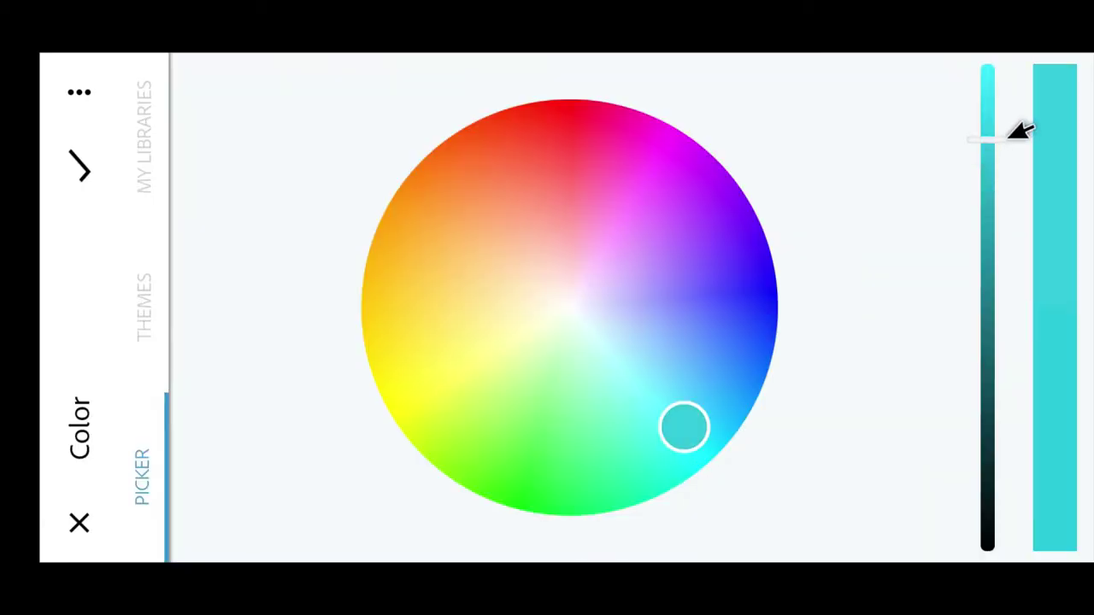
{"action": "left_click", "coordinate": [1021, 134]}
{"action": "left_click_drag", "start_coordinate": [402, 158], "coordinate": [354, 178]}
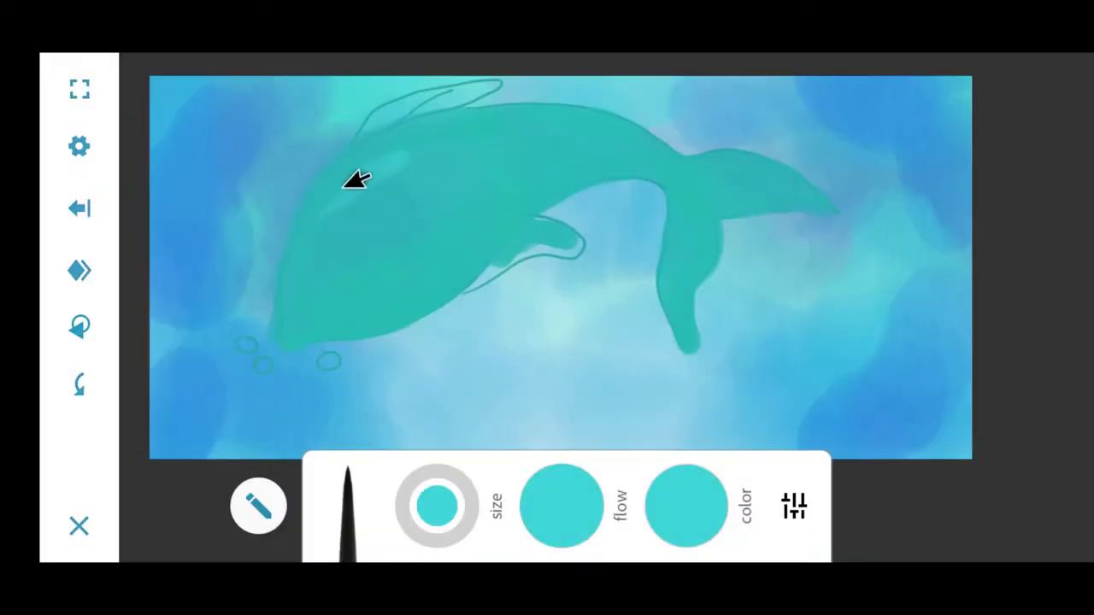
{"action": "mouse_move", "coordinate": [308, 231]}
{"action": "left_mouse_down"}
{"action": "mouse_move", "coordinate": [427, 137]}
{"action": "mouse_move", "coordinate": [586, 139]}
{"action": "mouse_move", "coordinate": [488, 139]}
{"action": "mouse_move", "coordinate": [378, 171]}
{"action": "mouse_move", "coordinate": [303, 292]}
{"action": "mouse_move", "coordinate": [305, 317]}
{"action": "left_mouse_up"}
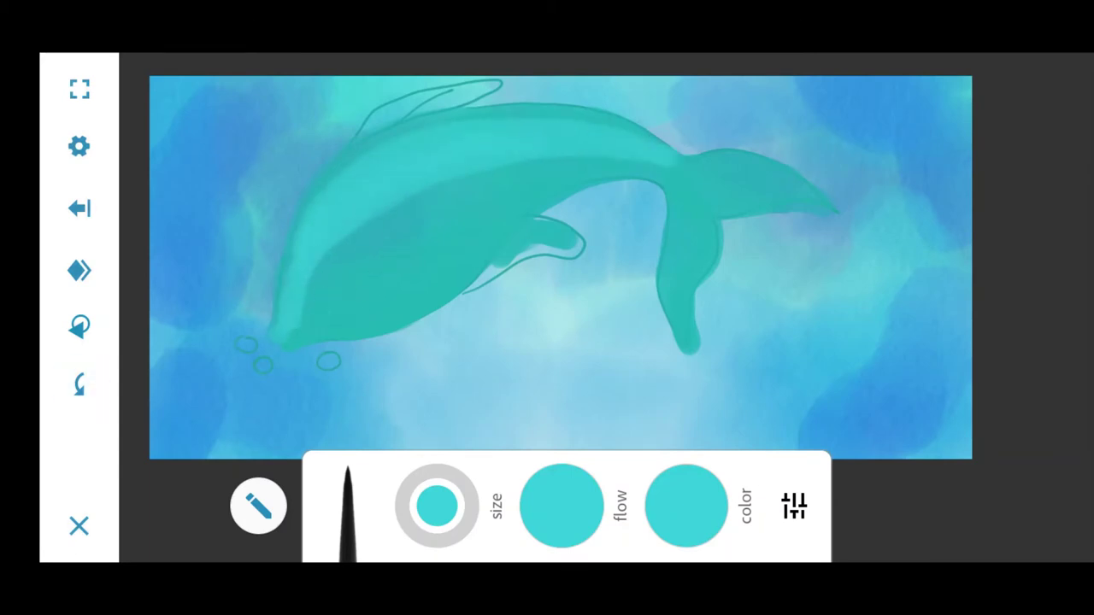
- Lower the brush flow and paint a bright cyan highlight band along the head
{"action": "left_click_drag", "start_coordinate": [561, 505], "coordinate": [561, 538]}
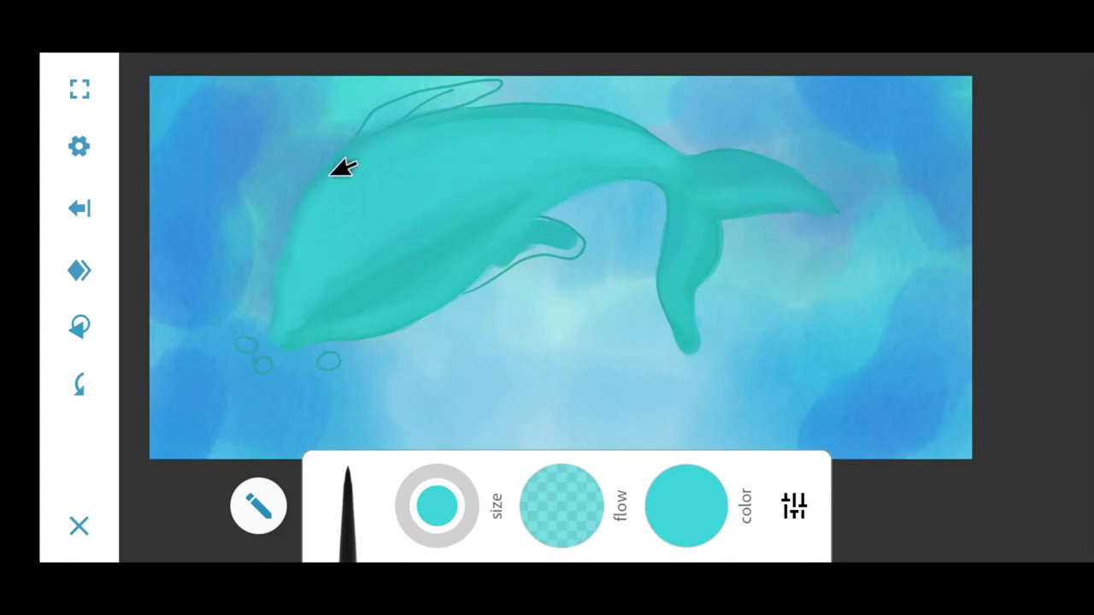
{"action": "left_click", "coordinate": [702, 496]}
{"action": "left_click", "coordinate": [1001, 74]}
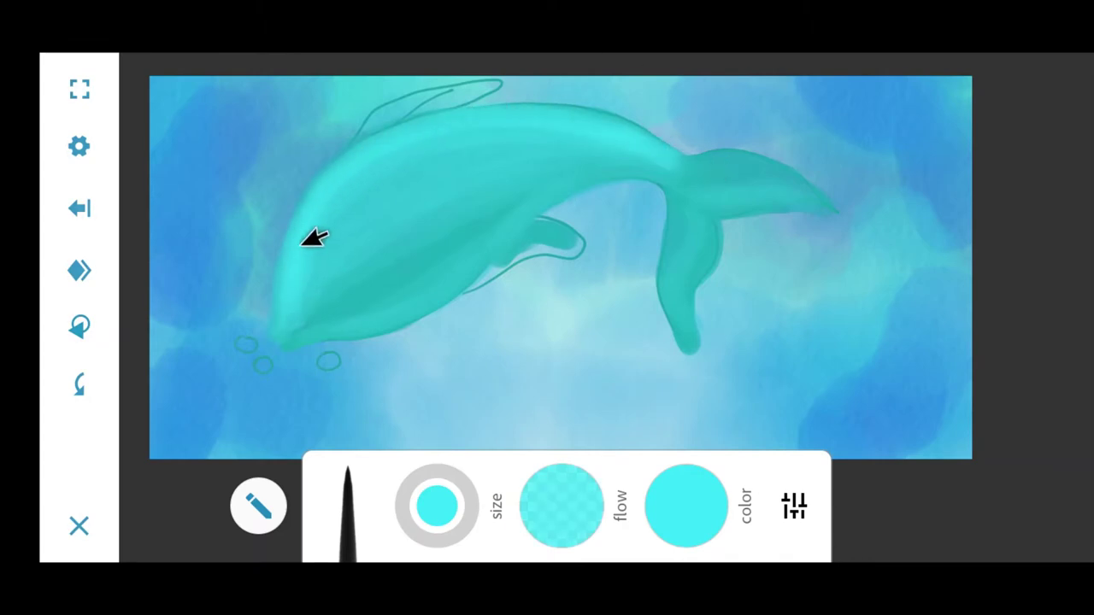
{"action": "left_click_drag", "start_coordinate": [684, 154], "coordinate": [767, 175]}
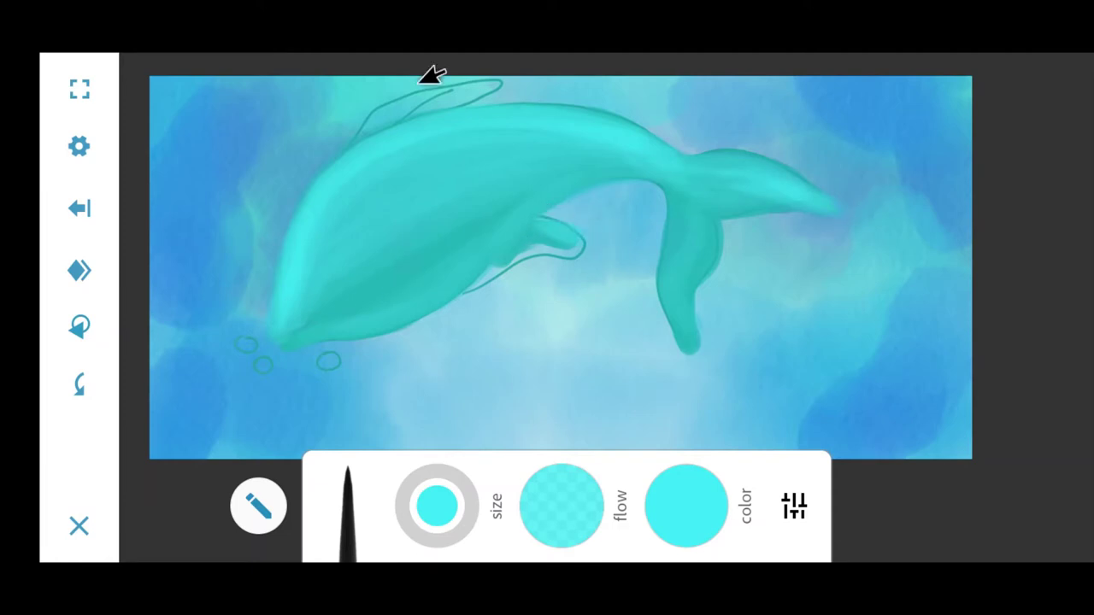
- With a fine, darker teal brush, paint in the dorsal fin and pectoral fin
{"action": "left_click", "coordinate": [686, 505]}
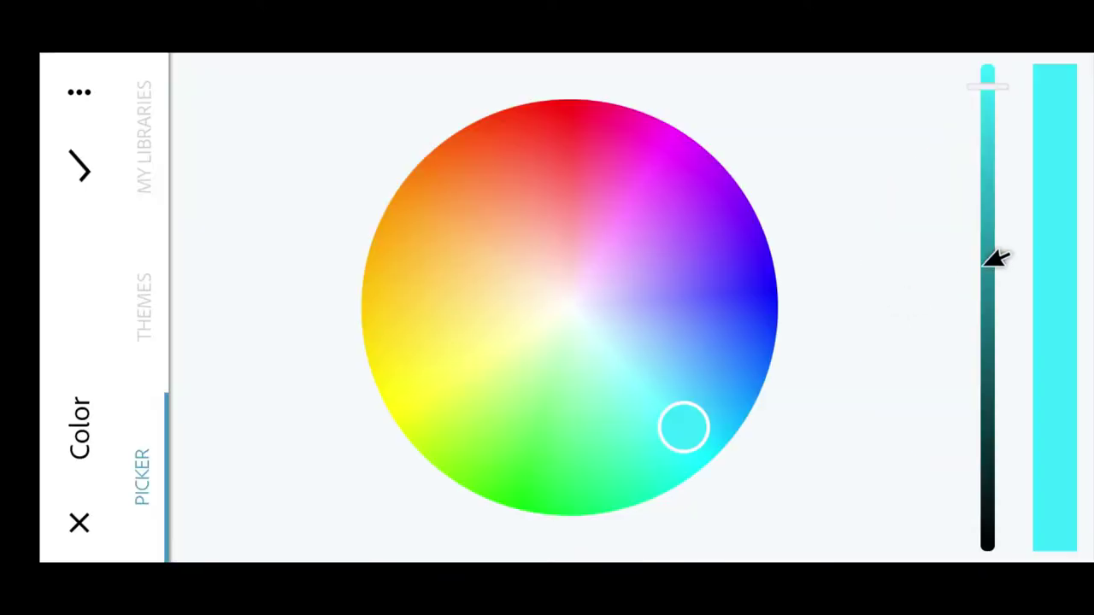
{"action": "left_click", "coordinate": [993, 256]}
{"action": "left_click", "coordinate": [894, 523]}
{"action": "left_click_drag", "start_coordinate": [436, 505], "coordinate": [574, 515]}
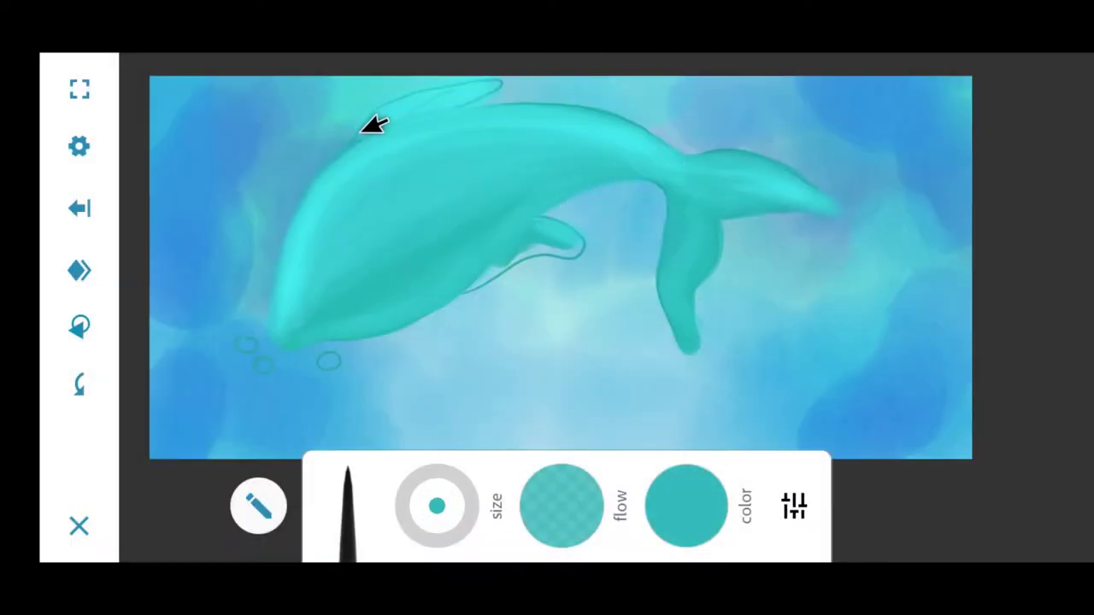
{"action": "mouse_move", "coordinate": [408, 113]}
{"action": "left_mouse_down"}
{"action": "mouse_move", "coordinate": [427, 112]}
{"action": "mouse_move", "coordinate": [388, 110]}
{"action": "mouse_move", "coordinate": [473, 106]}
{"action": "left_mouse_up"}
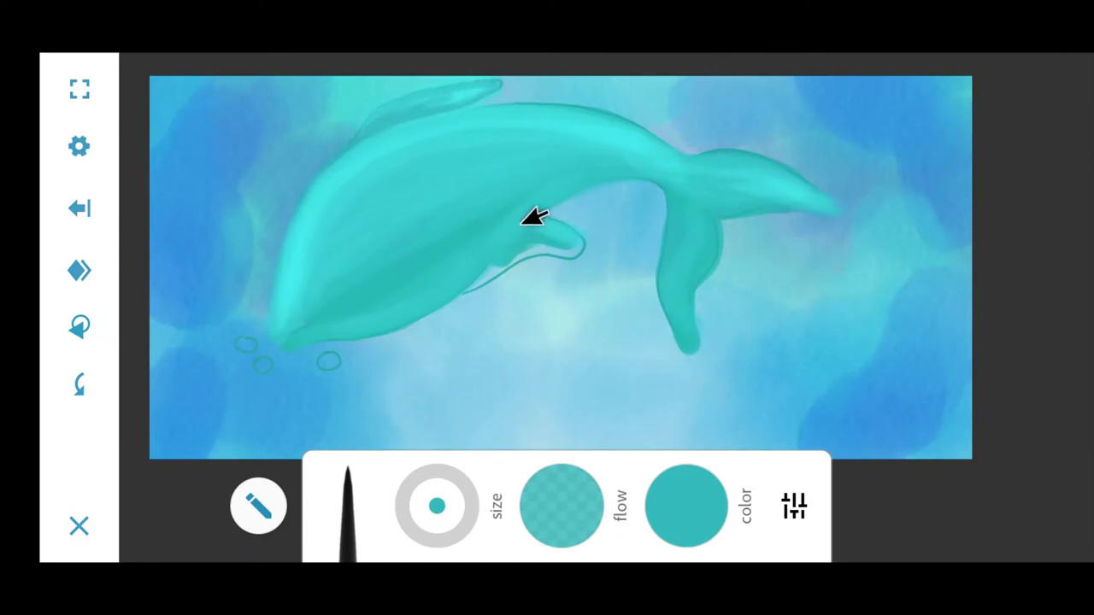
{"action": "mouse_move", "coordinate": [492, 270]}
{"action": "left_mouse_down"}
{"action": "mouse_move", "coordinate": [581, 241]}
{"action": "mouse_move", "coordinate": [544, 221]}
{"action": "left_mouse_up"}
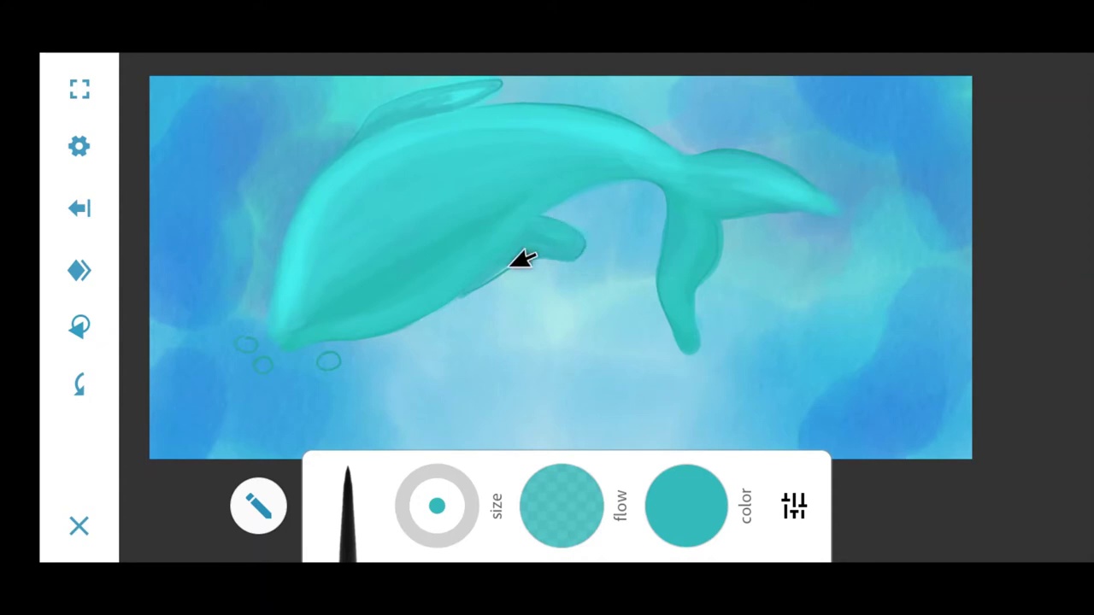
- Select the second brush in the brush library
{"action": "left_click", "coordinate": [732, 512]}
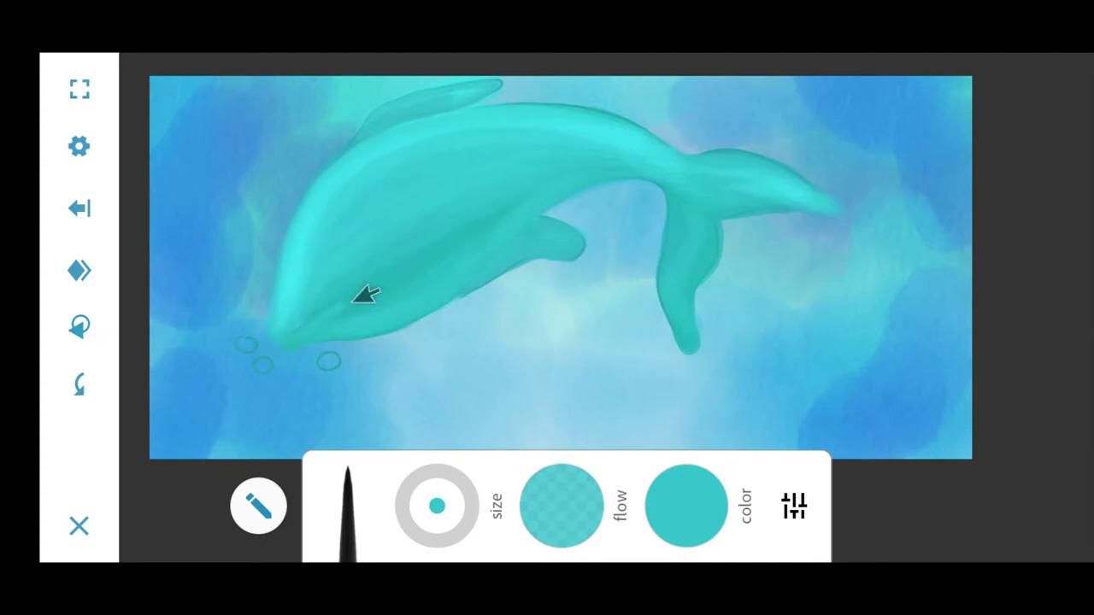
{"action": "left_click", "coordinate": [346, 512]}
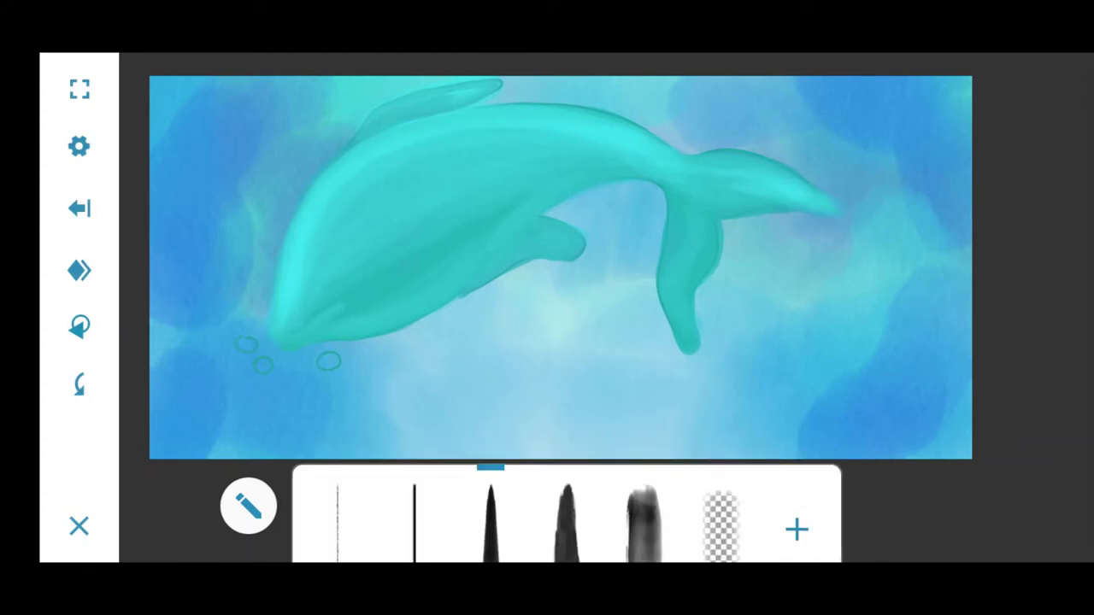
{"action": "left_click", "coordinate": [415, 488]}
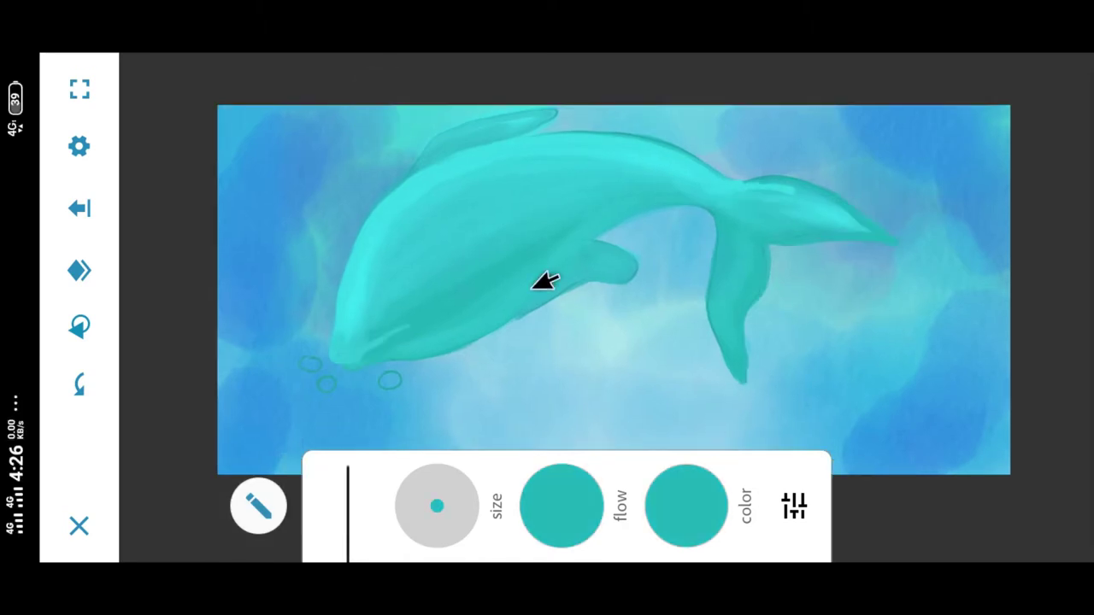
- Select the second brush, set a dark colour, and enlarge the brush for the eye
{"action": "left_click", "coordinate": [80, 384]}
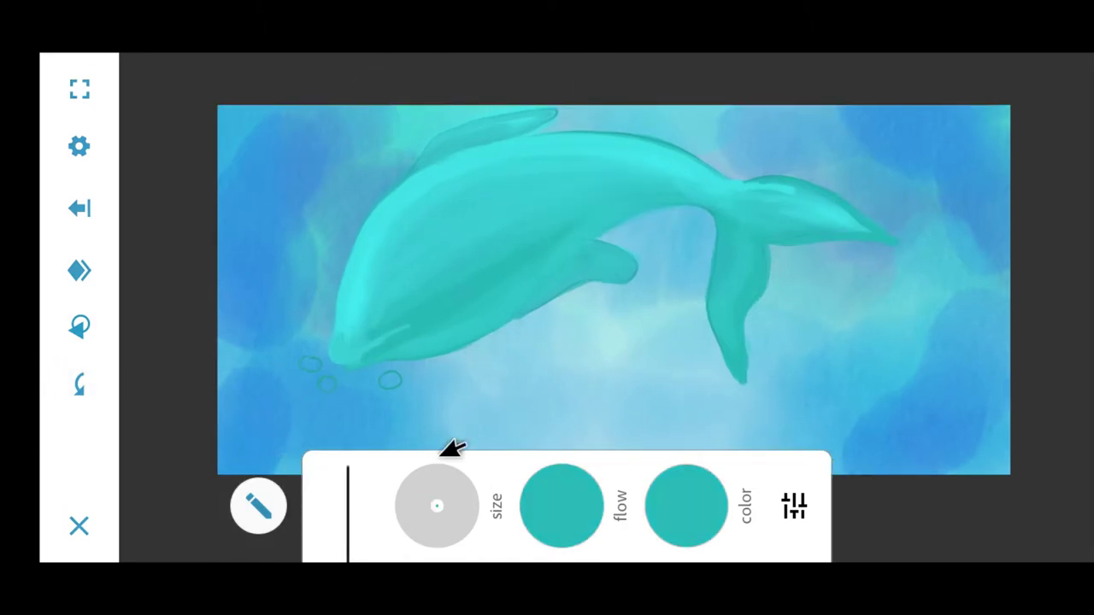
{"action": "left_click", "coordinate": [351, 478]}
{"action": "left_click", "coordinate": [416, 478]}
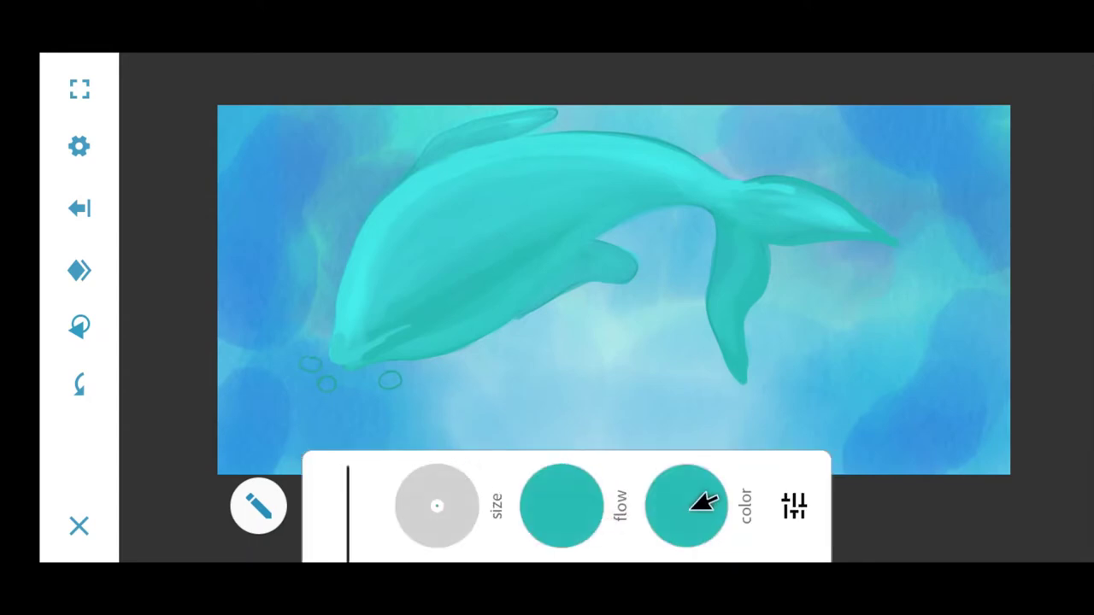
{"action": "left_click", "coordinate": [703, 502]}
{"action": "left_click", "coordinate": [989, 445]}
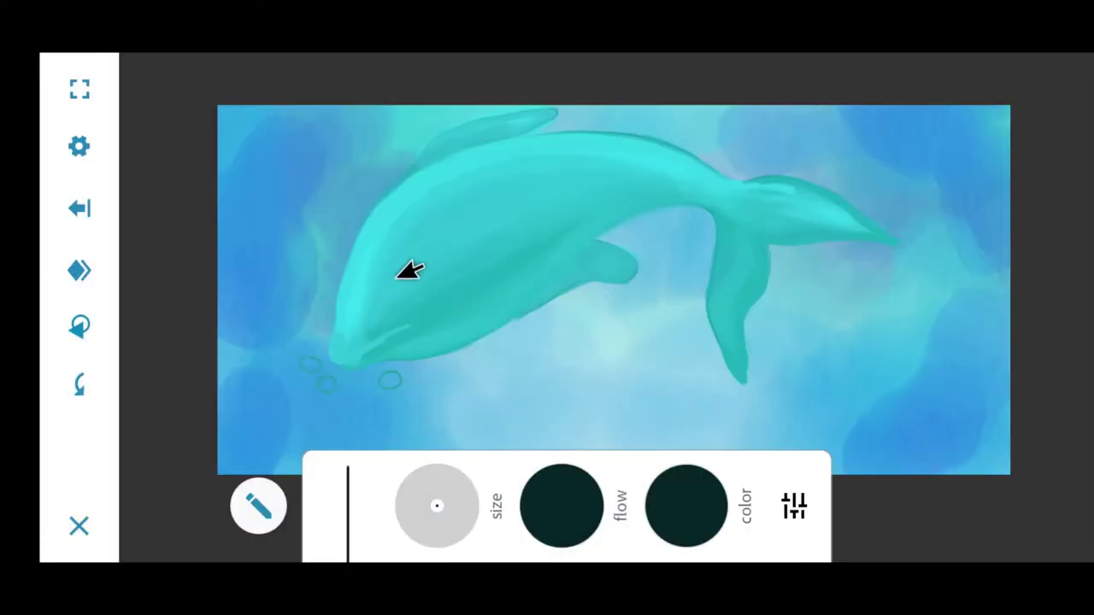
{"action": "left_click", "coordinate": [417, 471]}
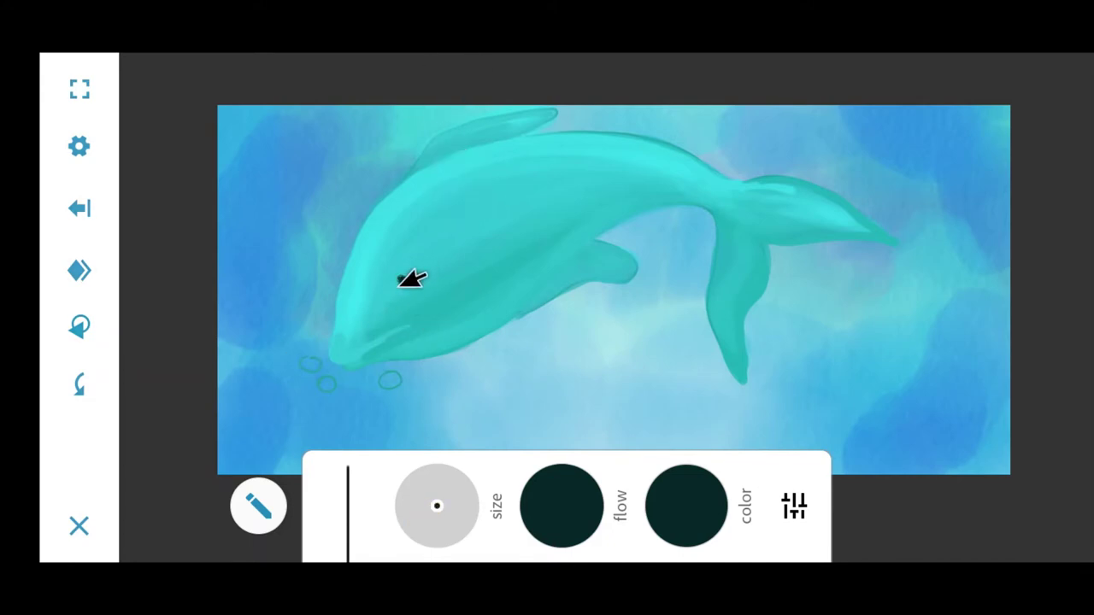
- Change the brush colour to teal, then to a brighter cyan with lower flow
{"action": "left_click", "coordinate": [686, 505]}
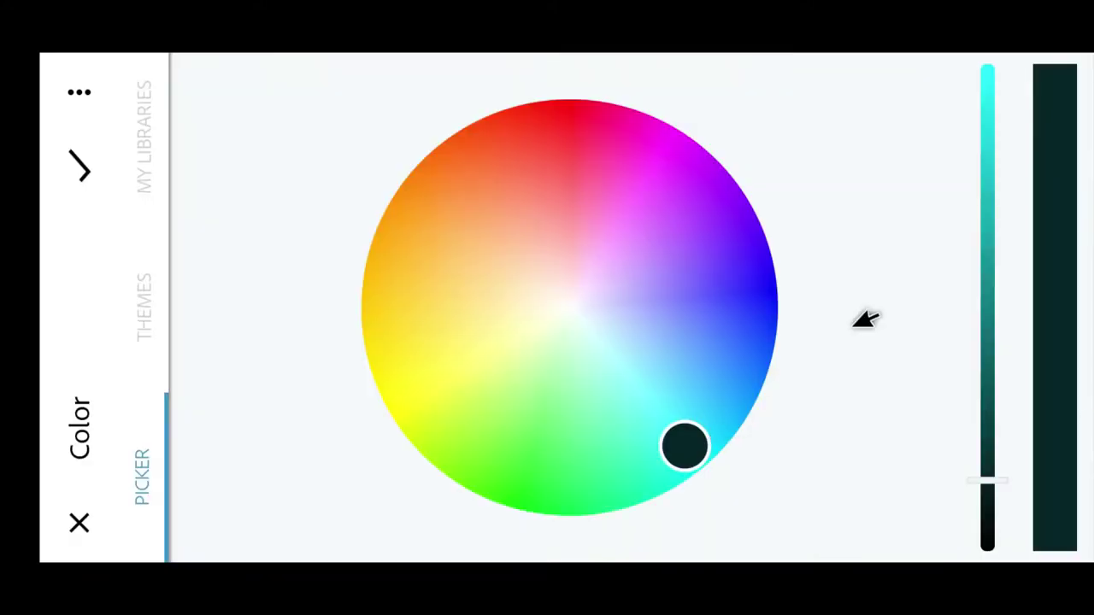
{"action": "left_click", "coordinate": [992, 248]}
{"action": "left_click", "coordinate": [80, 171]}
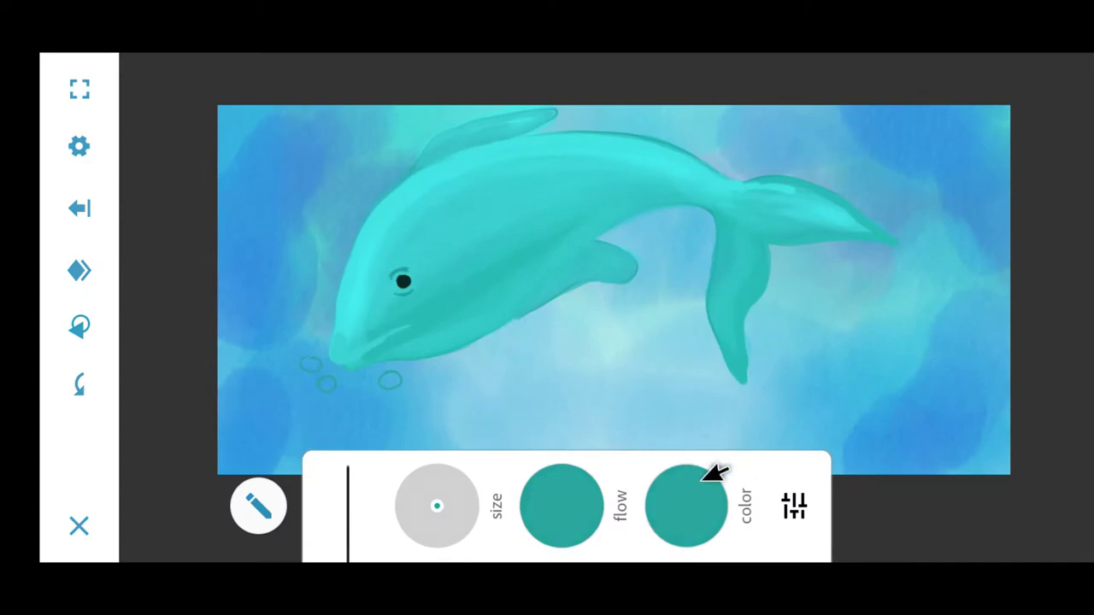
{"action": "left_click", "coordinate": [706, 479]}
{"action": "left_click", "coordinate": [80, 167]}
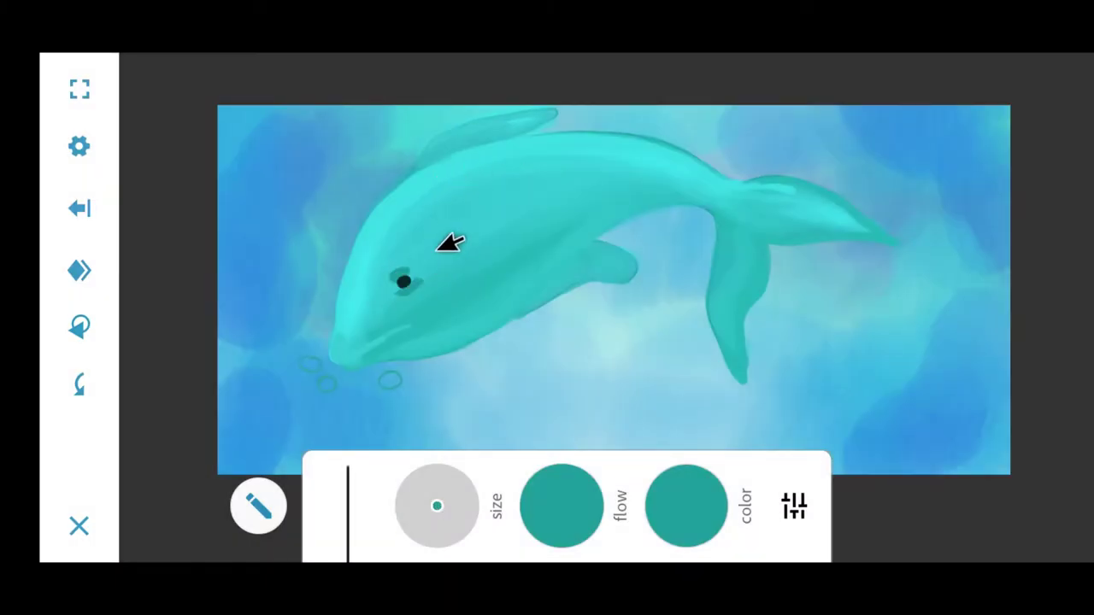
{"action": "left_click", "coordinate": [686, 504]}
{"action": "left_click", "coordinate": [992, 112]}
{"action": "left_click", "coordinate": [80, 167]}
{"action": "left_click_drag", "start_coordinate": [562, 504], "coordinate": [727, 439]}
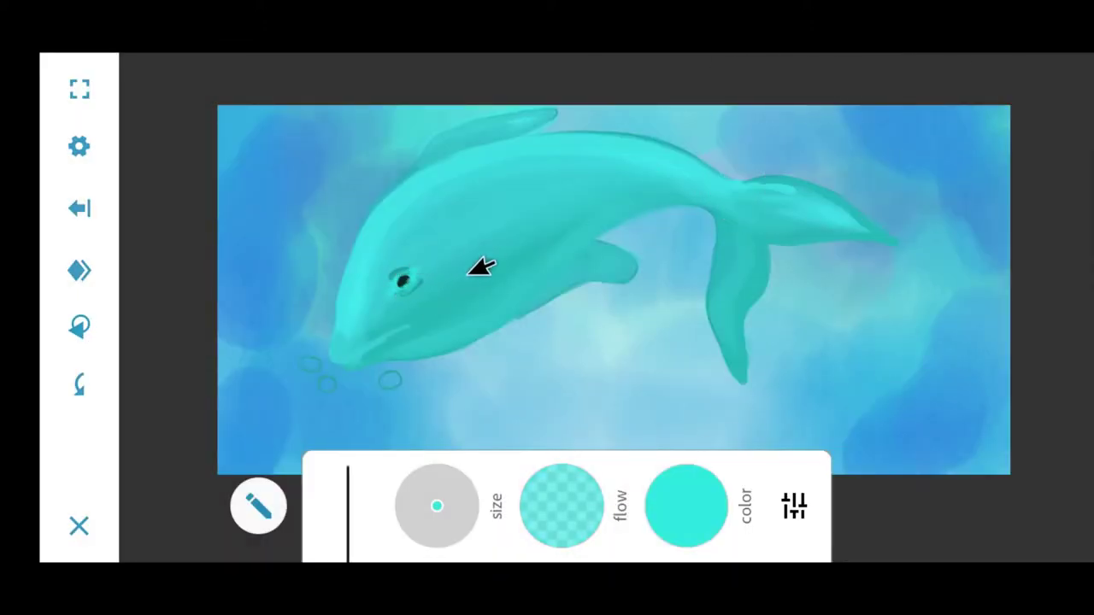
- Paint a dark pupil on the dolphin's eye in deeper teal, then set a near-black colour
{"action": "left_click", "coordinate": [686, 504]}
{"action": "left_click", "coordinate": [988, 215]}
{"action": "left_click", "coordinate": [81, 165]}
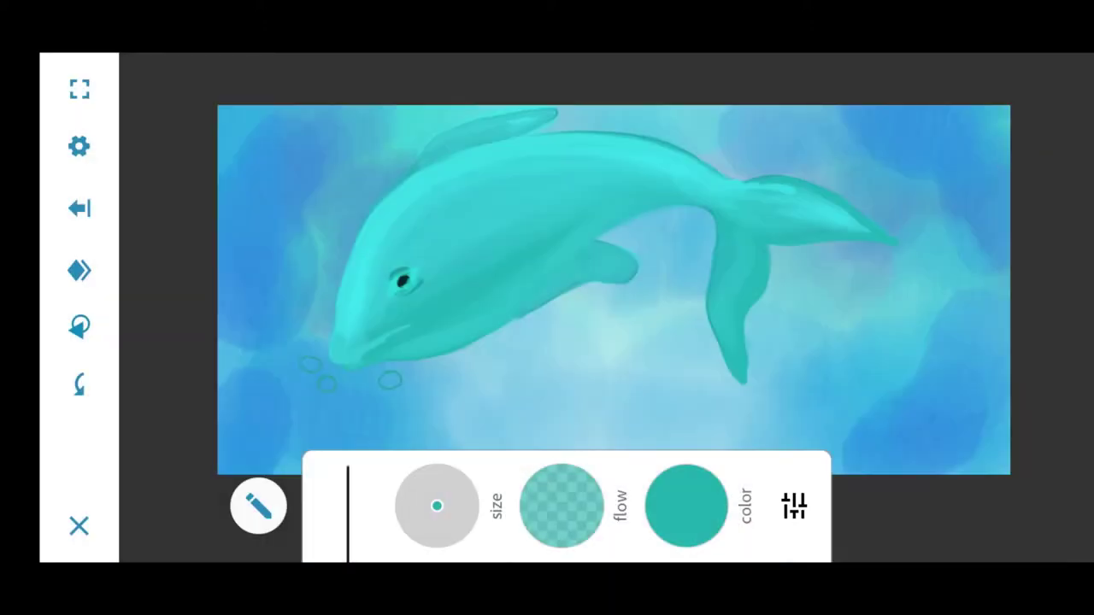
{"action": "left_click", "coordinate": [402, 280]}
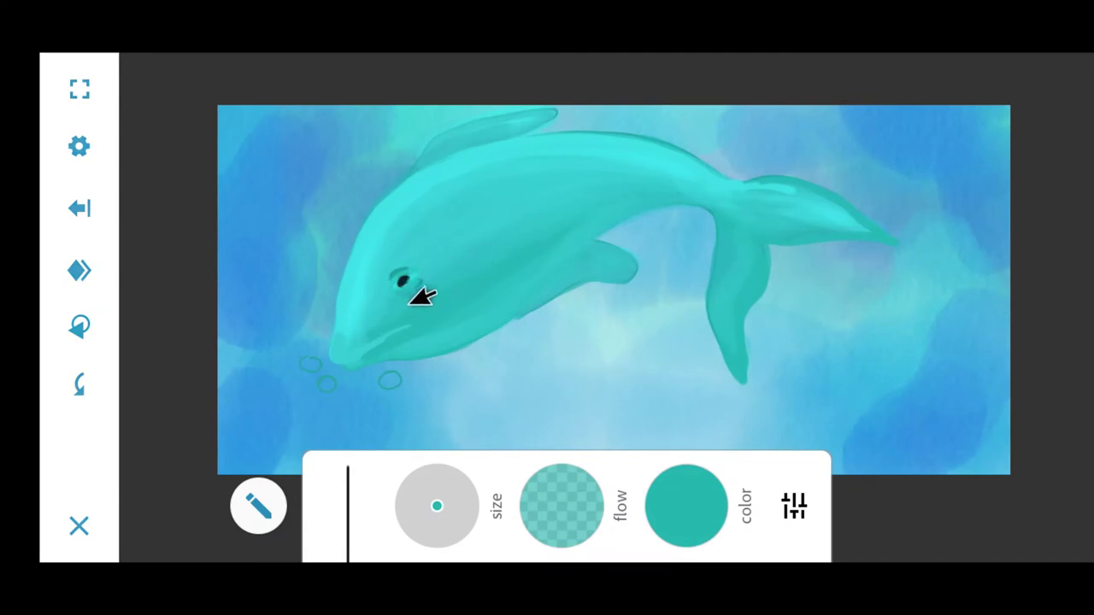
{"action": "left_click", "coordinate": [686, 504]}
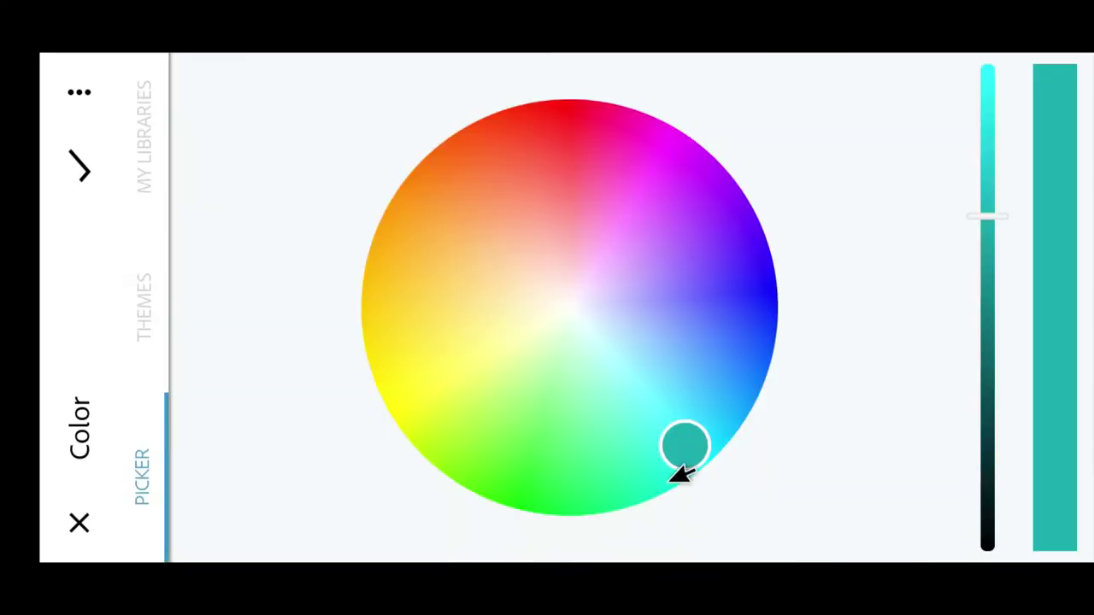
{"action": "left_click", "coordinate": [984, 493]}
{"action": "left_click", "coordinate": [80, 166]}
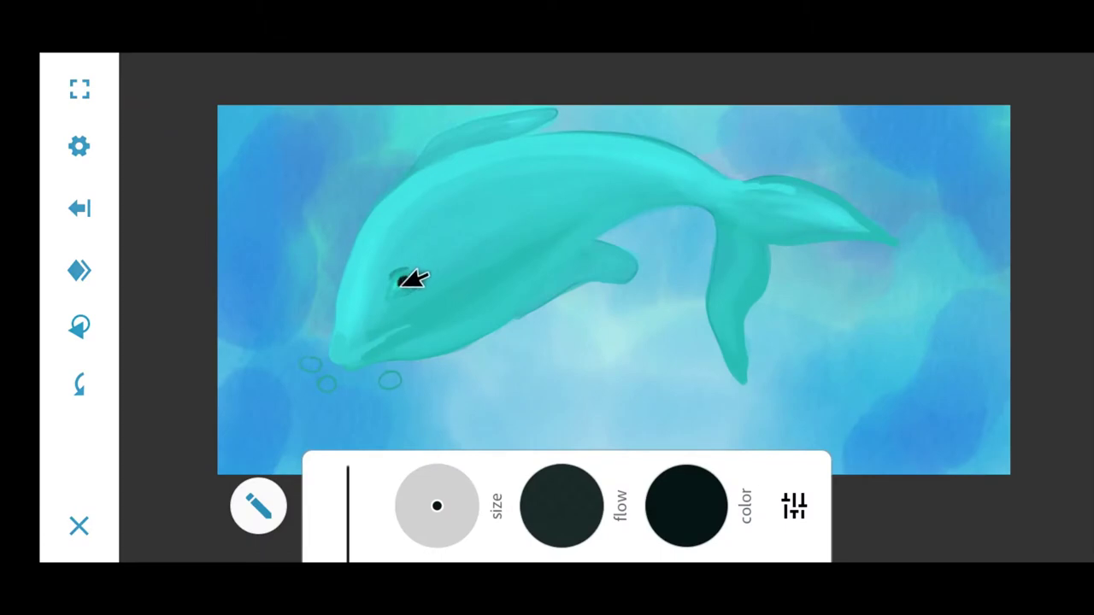
- Paint a bright cyan mouth line, then brighten the dorsal fin with softer, lower-flow cyan
{"action": "left_click", "coordinate": [686, 504]}
{"action": "left_click", "coordinate": [1017, 119]}
{"action": "left_click", "coordinate": [80, 166]}
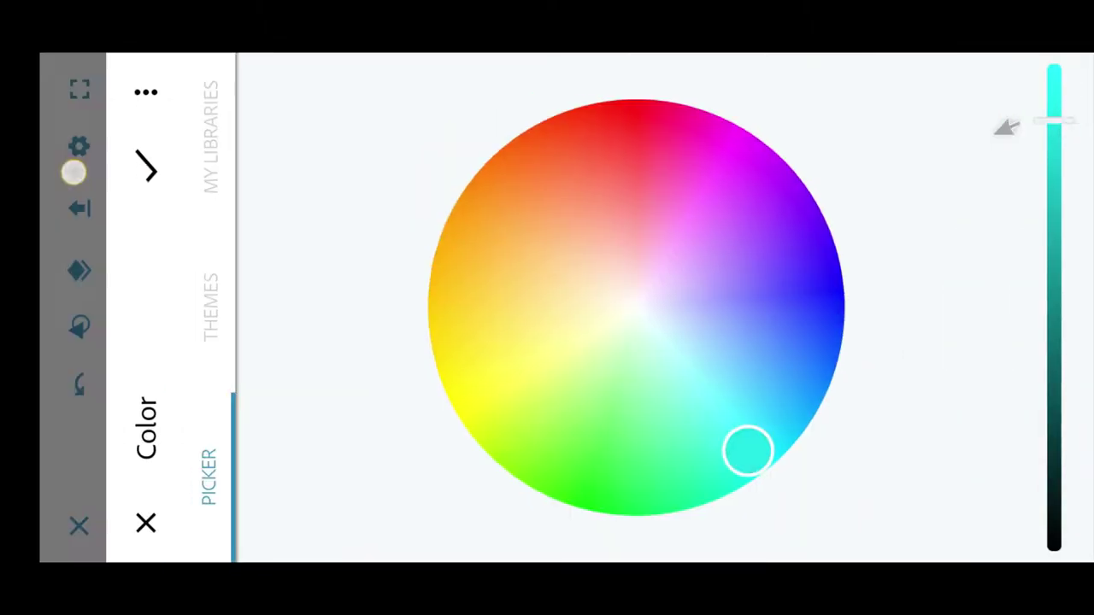
{"action": "left_click_drag", "start_coordinate": [352, 352], "coordinate": [417, 325]}
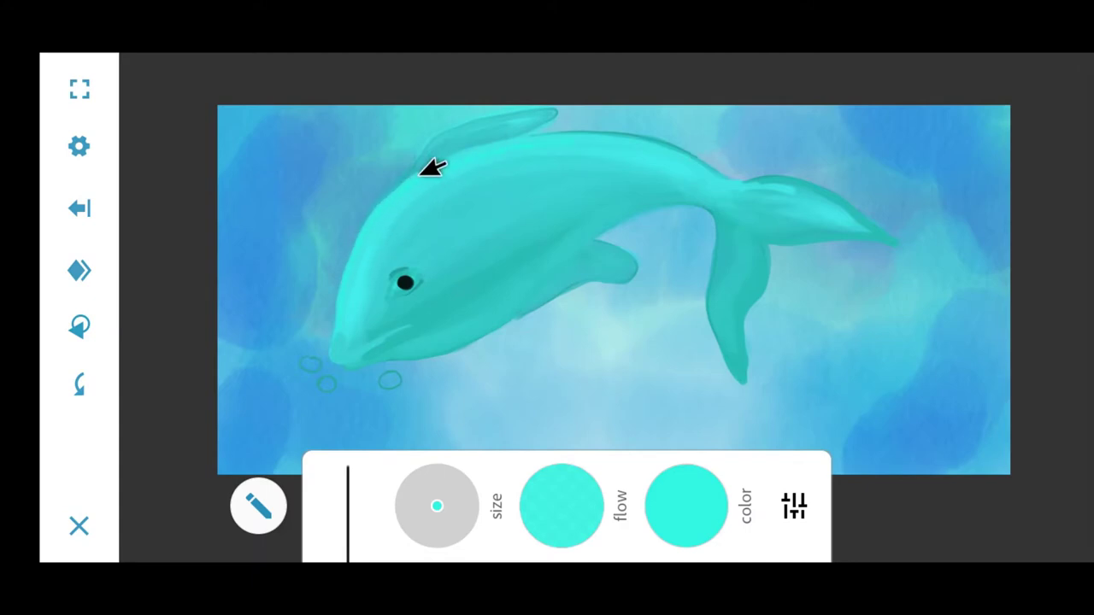
{"action": "left_click", "coordinate": [368, 346]}
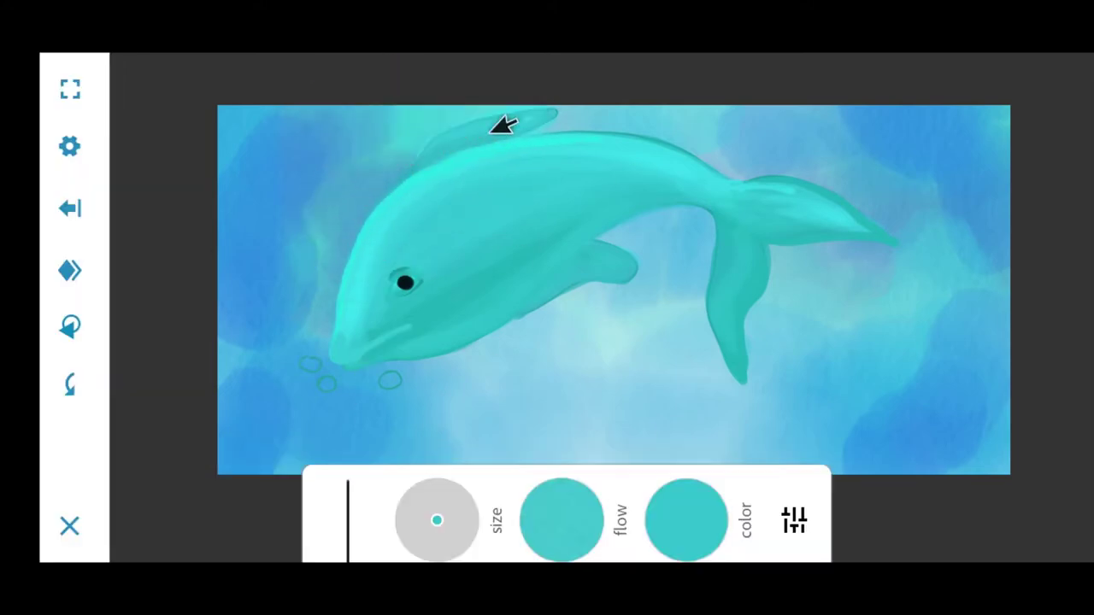
{"action": "left_click", "coordinate": [693, 505]}
{"action": "left_click_drag", "start_coordinate": [466, 136], "coordinate": [517, 137]}
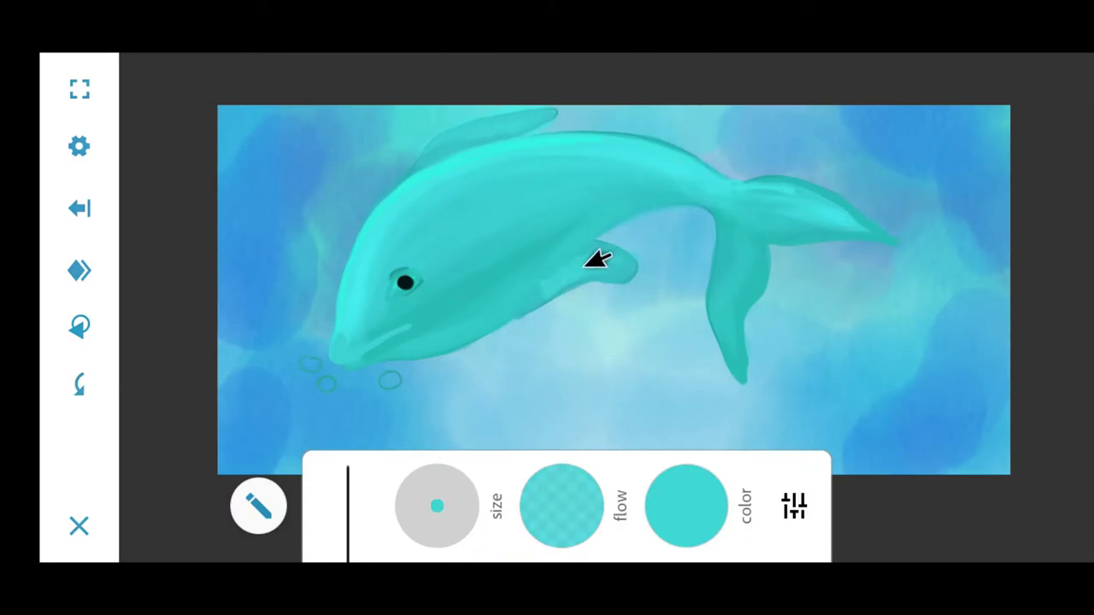
- Adjust the brush colour between teal and cyan, settling on a slightly darker teal
{"action": "left_click", "coordinate": [686, 505]}
{"action": "left_click", "coordinate": [681, 427]}
{"action": "left_click", "coordinate": [78, 165]}
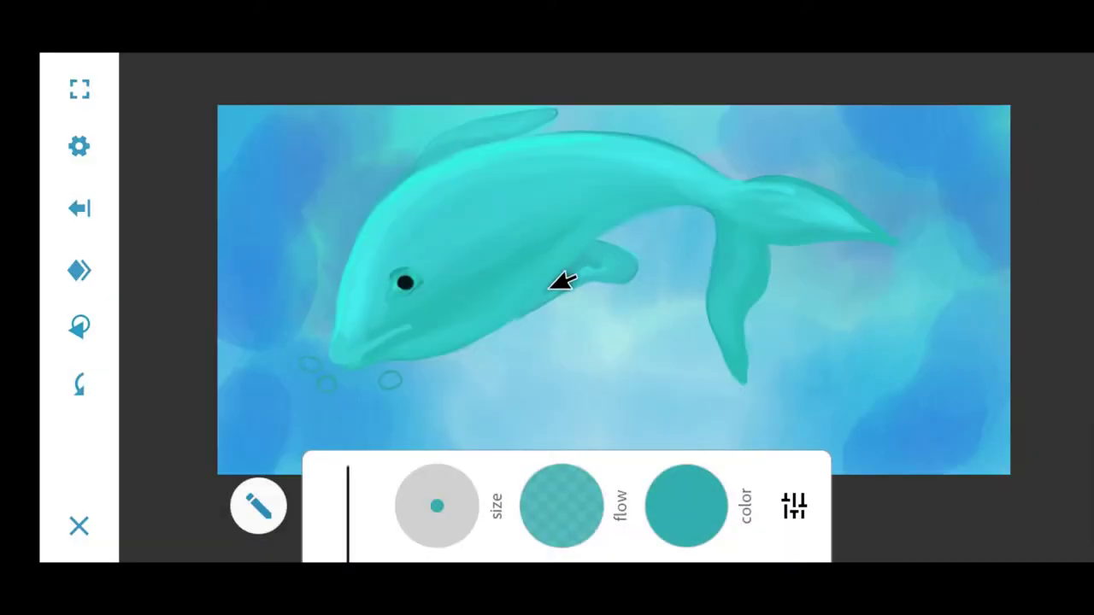
{"action": "left_click", "coordinate": [709, 488]}
{"action": "left_click", "coordinate": [997, 151]}
{"action": "left_click", "coordinate": [80, 166]}
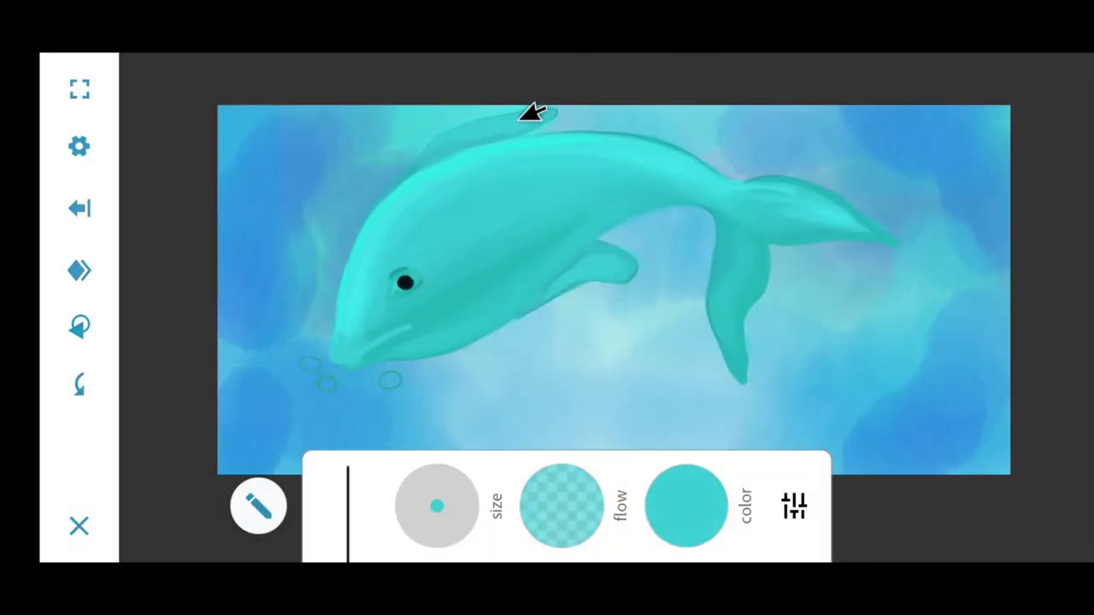
{"action": "left_click", "coordinate": [686, 505]}
{"action": "left_click", "coordinate": [988, 135]}
{"action": "left_click", "coordinate": [78, 166]}
{"action": "left_click", "coordinate": [702, 499]}
{"action": "left_click", "coordinate": [991, 188]}
{"action": "left_click", "coordinate": [81, 166]}
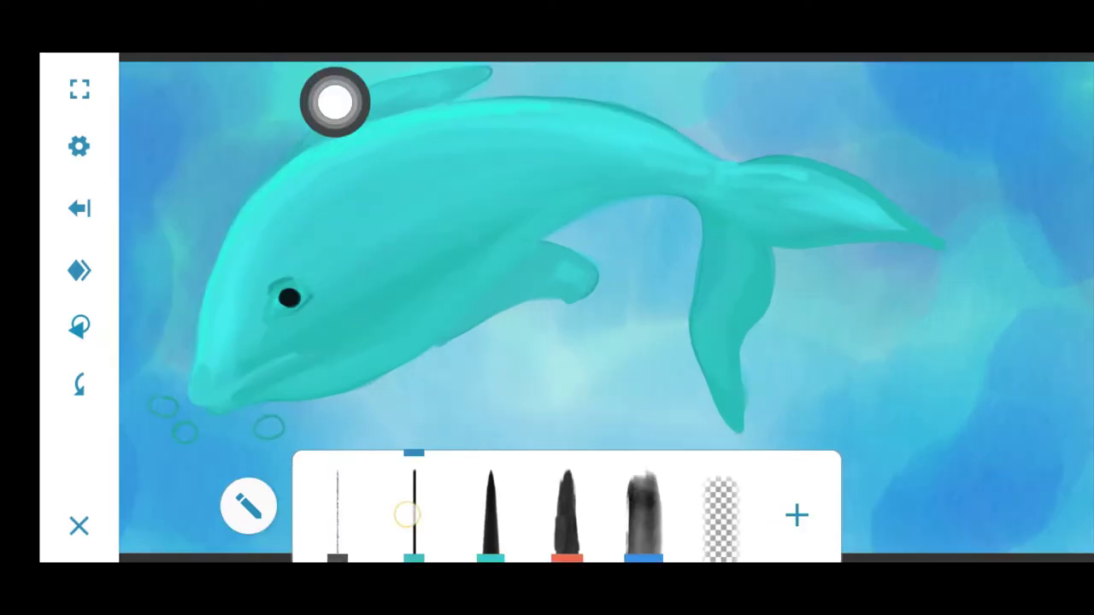
- Restore the brush settings and tune the colour from light cyan to a brighter blue
{"action": "left_click", "coordinate": [407, 514]}
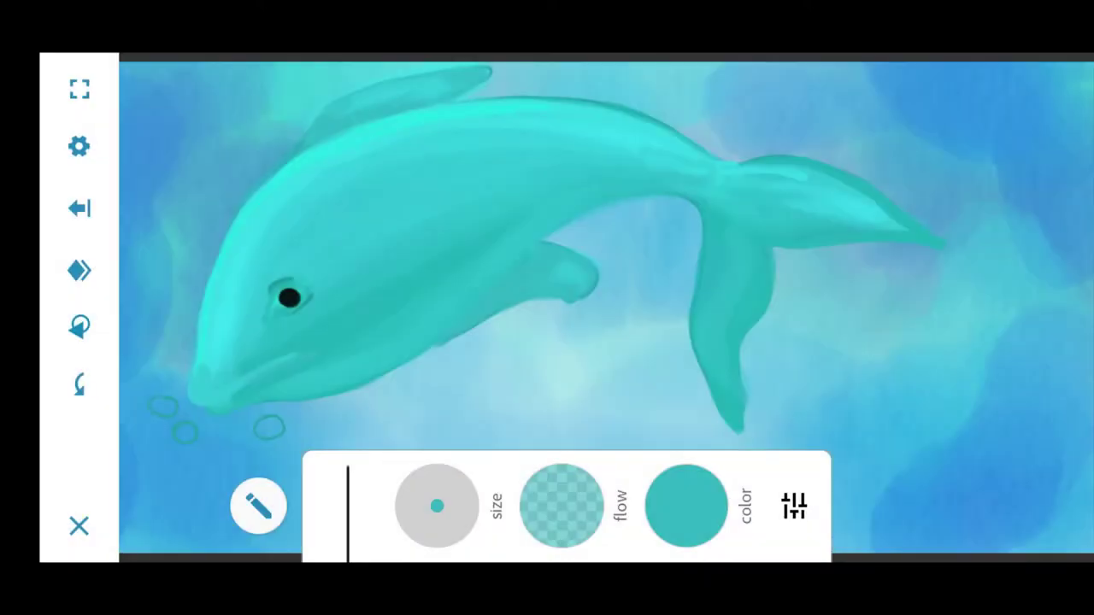
{"action": "left_click_drag", "start_coordinate": [760, 383], "coordinate": [855, 187]}
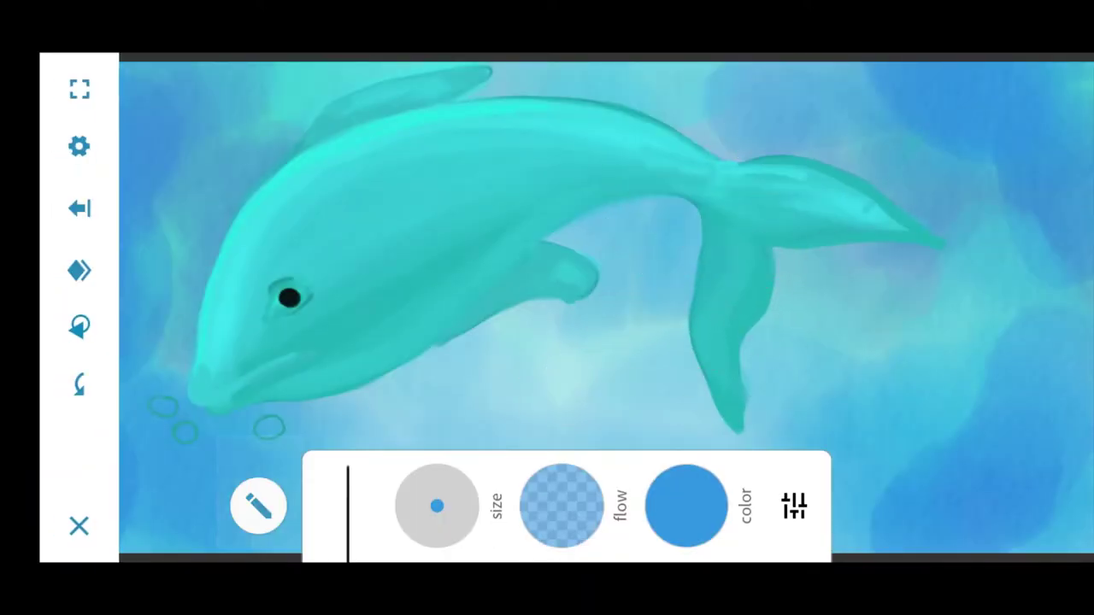
{"action": "left_click", "coordinate": [684, 505]}
{"action": "mouse_move", "coordinate": [718, 381]}
{"action": "left_mouse_down"}
{"action": "mouse_move", "coordinate": [684, 396]}
{"action": "mouse_move", "coordinate": [701, 419]}
{"action": "mouse_move", "coordinate": [657, 380]}
{"action": "left_mouse_up"}
{"action": "key", "text": "Escape"}
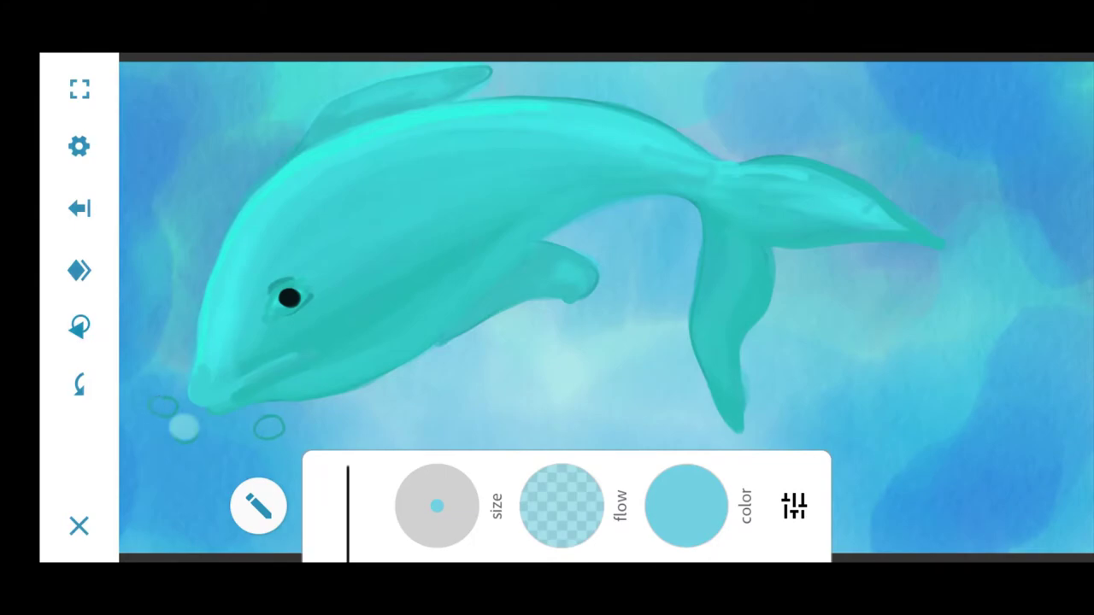
{"action": "left_click", "coordinate": [684, 505]}
{"action": "left_click_drag", "start_coordinate": [657, 378], "coordinate": [698, 393]}
{"action": "key", "text": "Escape"}
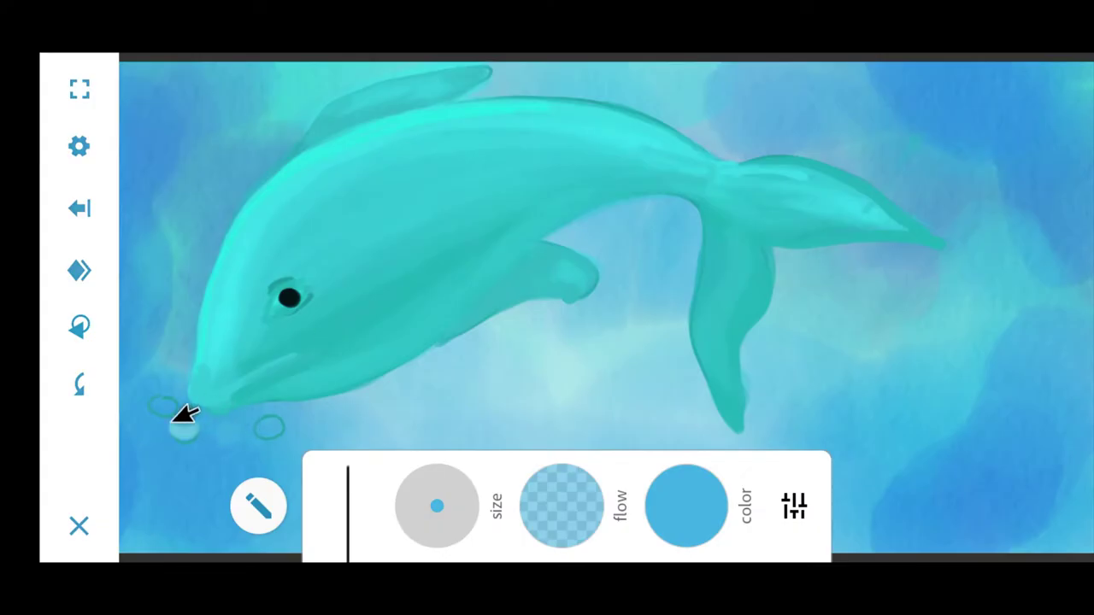
{"action": "left_click", "coordinate": [685, 505]}
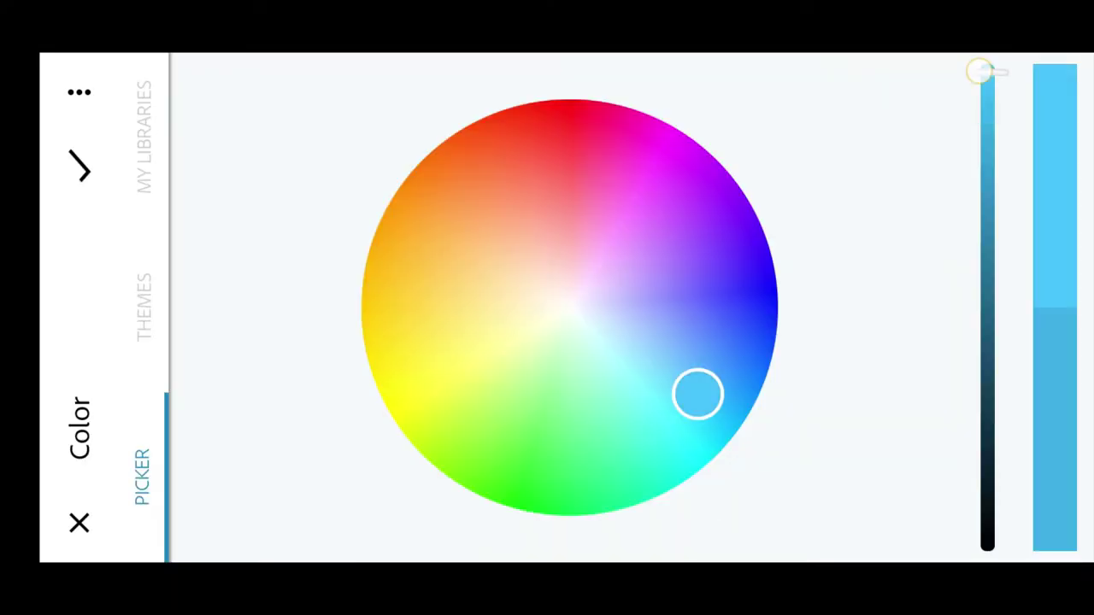
{"action": "key", "text": "Escape"}
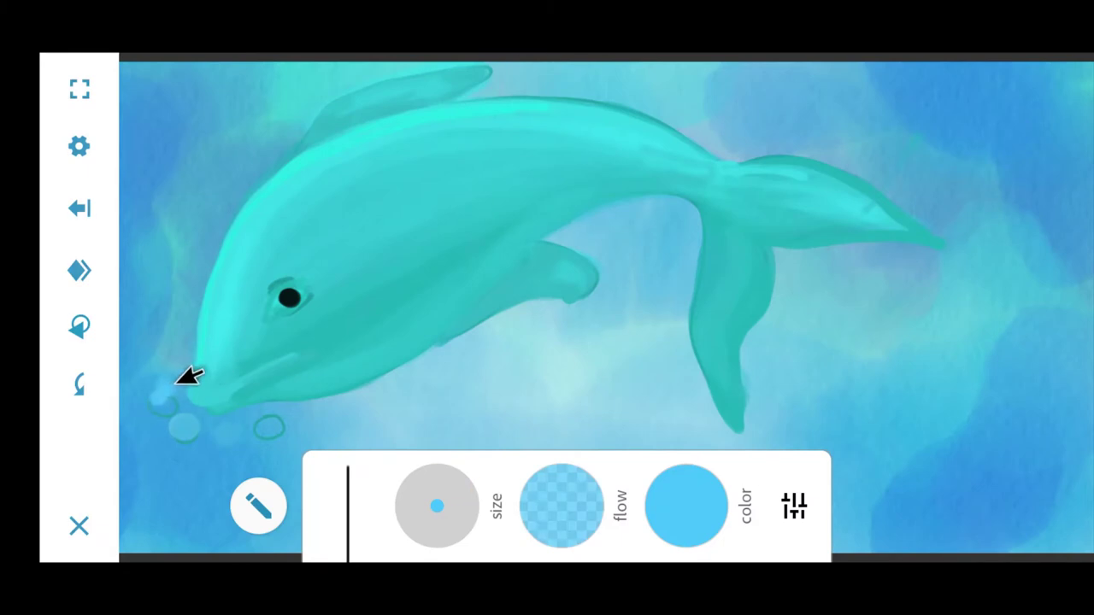
- Dab light-blue bubbles below the snout, add a large one beneath, and go fullscreen
{"action": "left_click", "coordinate": [148, 436]}
{"action": "left_click", "coordinate": [183, 425]}
{"action": "left_click", "coordinate": [188, 456]}
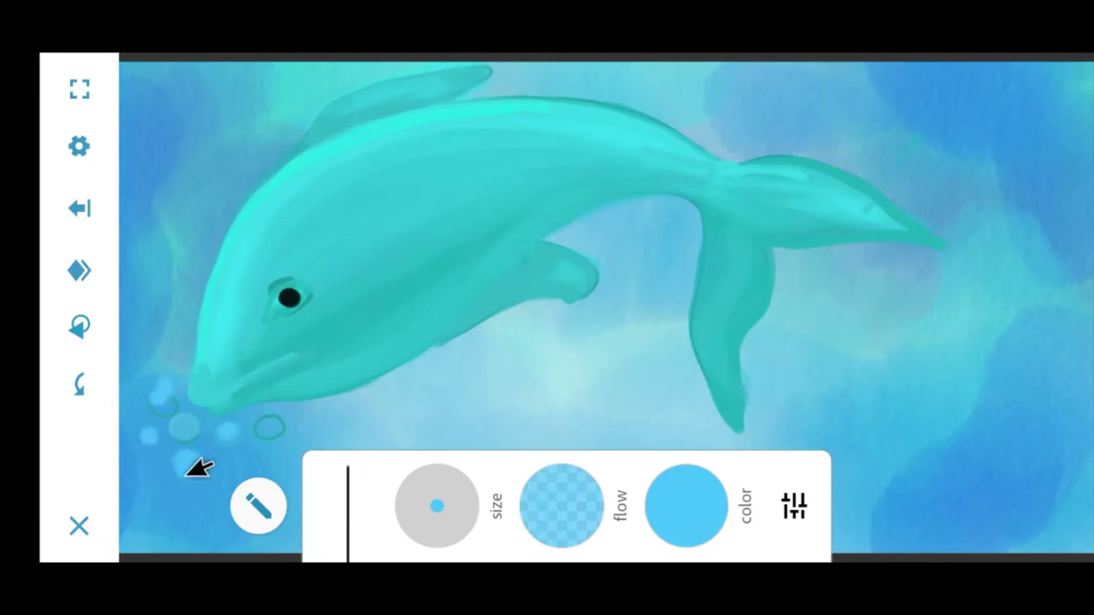
{"action": "left_click", "coordinate": [186, 483]}
{"action": "left_click", "coordinate": [184, 427]}
{"action": "left_click", "coordinate": [270, 425]}
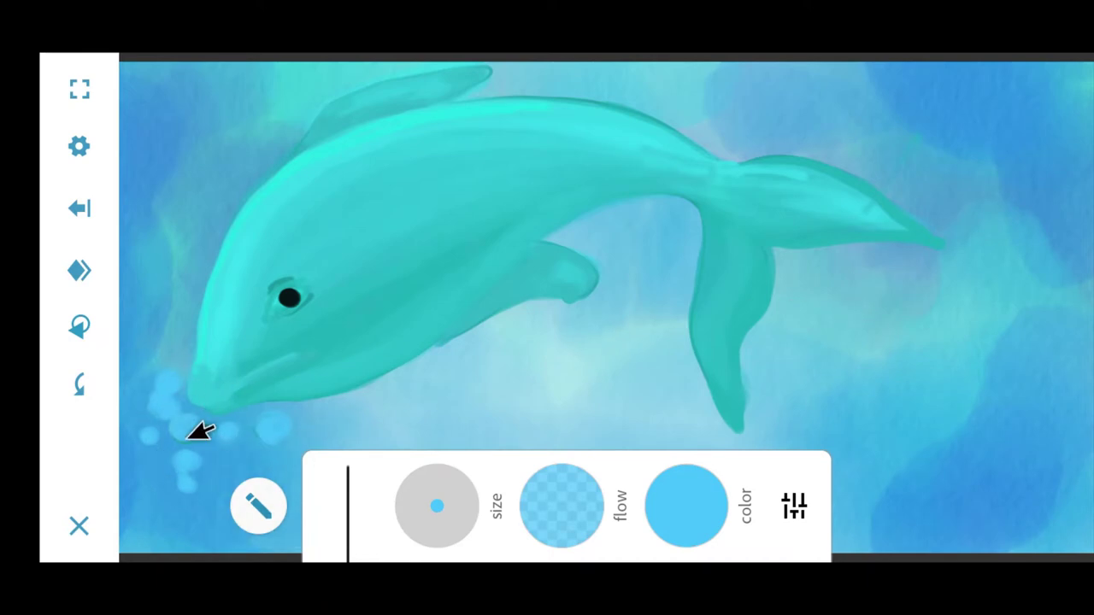
{"action": "left_click", "coordinate": [147, 464]}
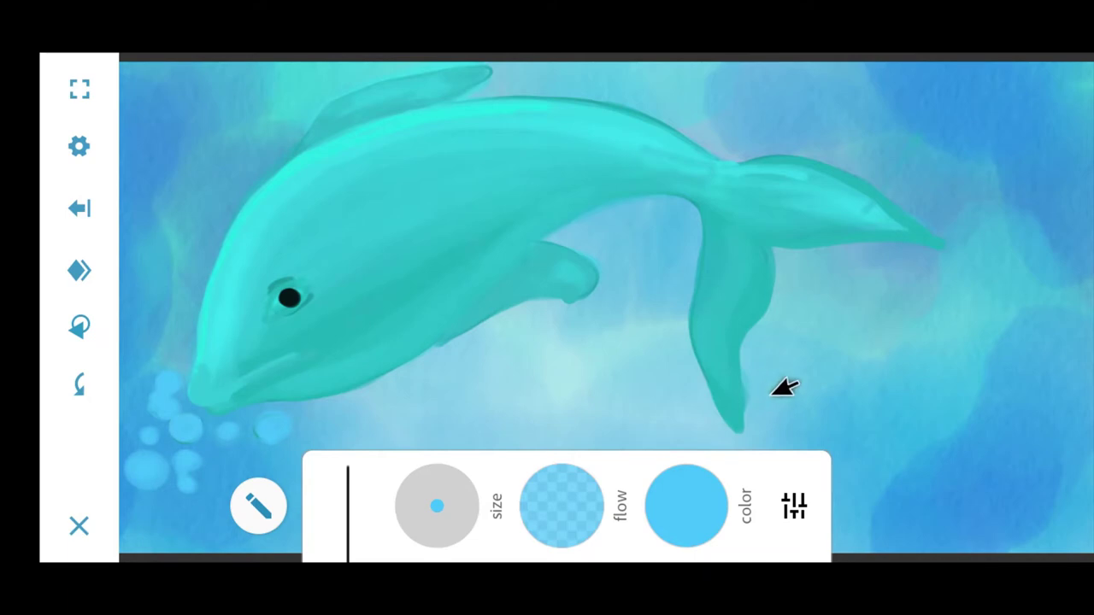
{"action": "left_click", "coordinate": [79, 88]}
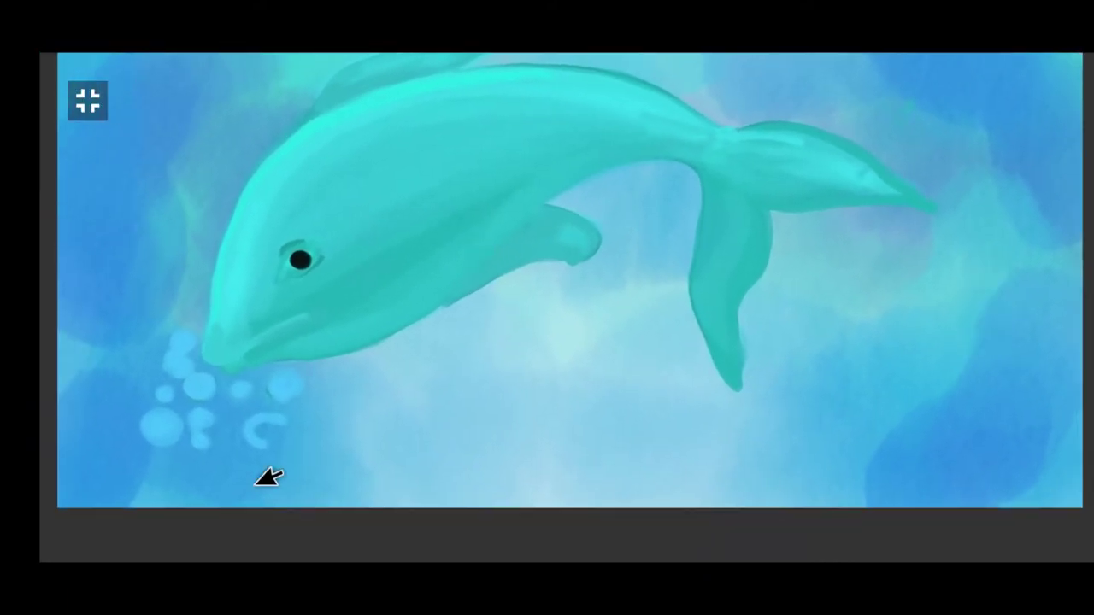
- Round out the bubbles, add small ones beside the snout and a large one bottom-left
{"action": "left_click_drag", "start_coordinate": [263, 436], "coordinate": [273, 419]}
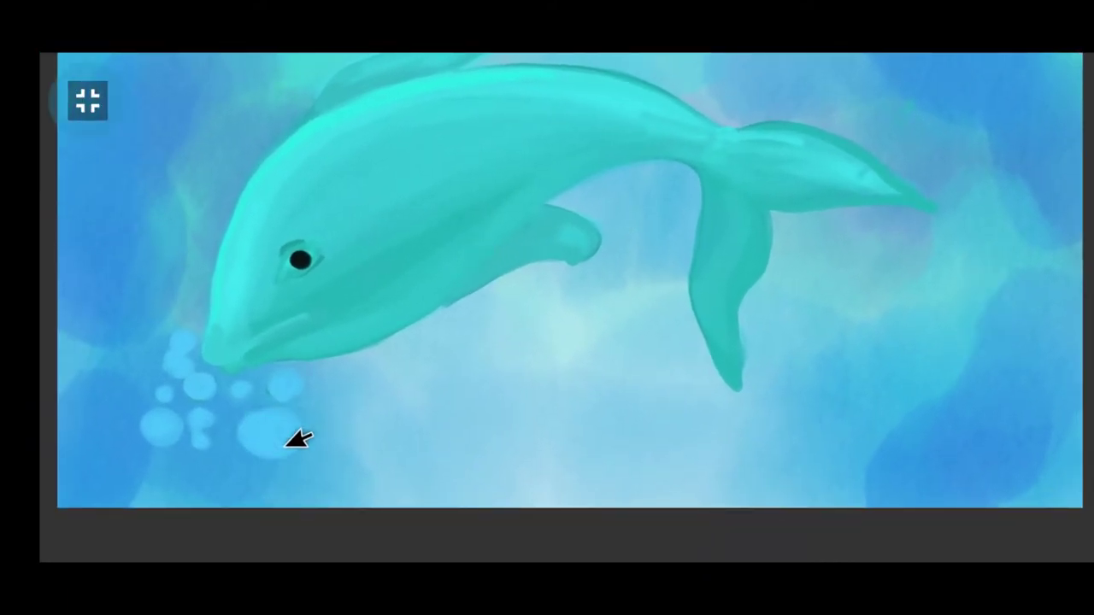
{"action": "mouse_move", "coordinate": [246, 472]}
{"action": "left_mouse_down"}
{"action": "mouse_move", "coordinate": [245, 496]}
{"action": "mouse_move", "coordinate": [251, 476]}
{"action": "left_mouse_up"}
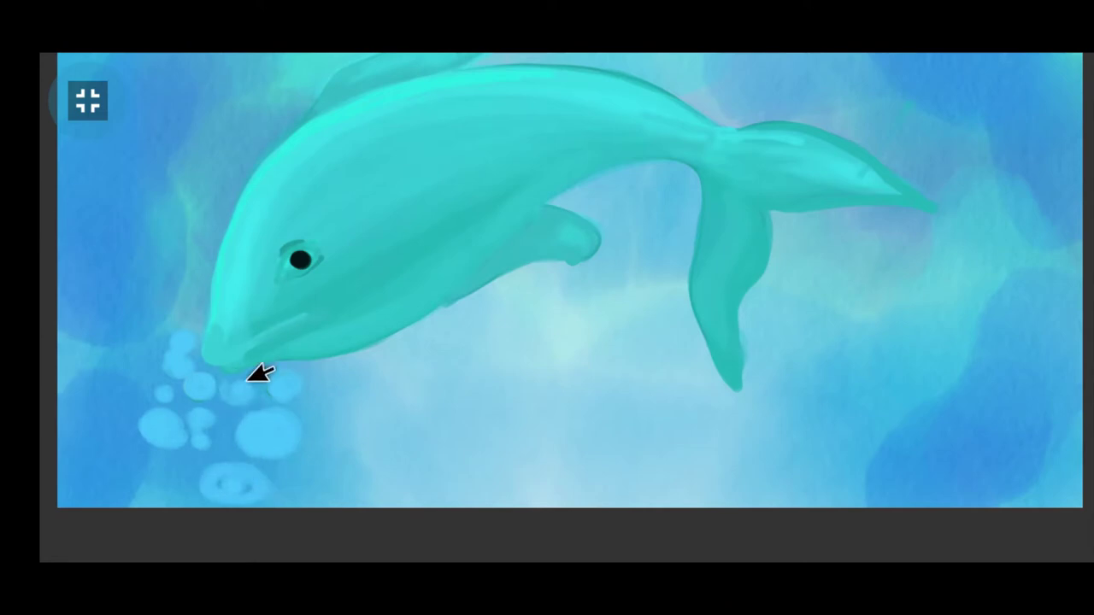
{"action": "left_click", "coordinate": [137, 312]}
{"action": "left_click", "coordinate": [155, 292]}
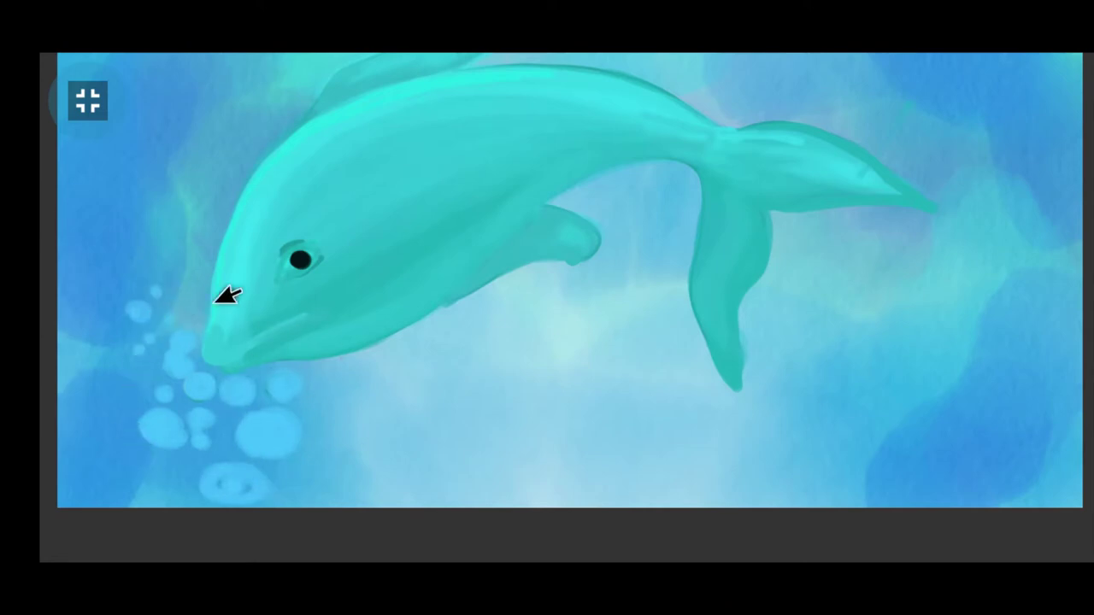
{"action": "mouse_move", "coordinate": [142, 467]}
{"action": "left_mouse_down"}
{"action": "mouse_move", "coordinate": [122, 504]}
{"action": "mouse_move", "coordinate": [171, 487]}
{"action": "mouse_move", "coordinate": [129, 488]}
{"action": "mouse_move", "coordinate": [153, 506]}
{"action": "left_mouse_up"}
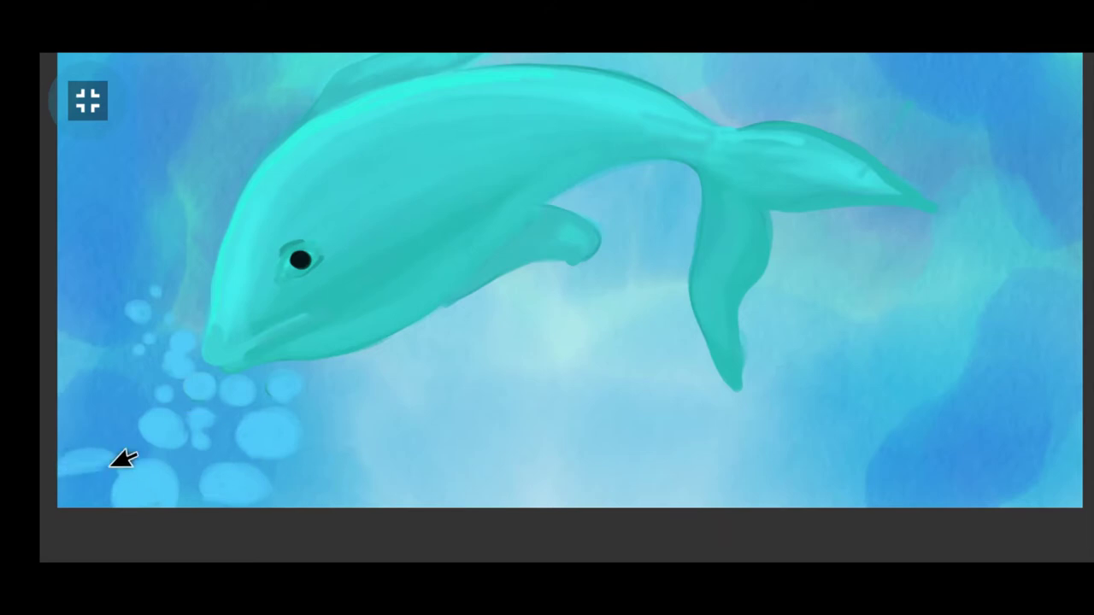
- In a lighter blue, add bubble highlights, snout bubbles and a bottom-left arc, then exit fullscreen
{"action": "left_click", "coordinate": [697, 496]}
{"action": "left_click", "coordinate": [659, 374]}
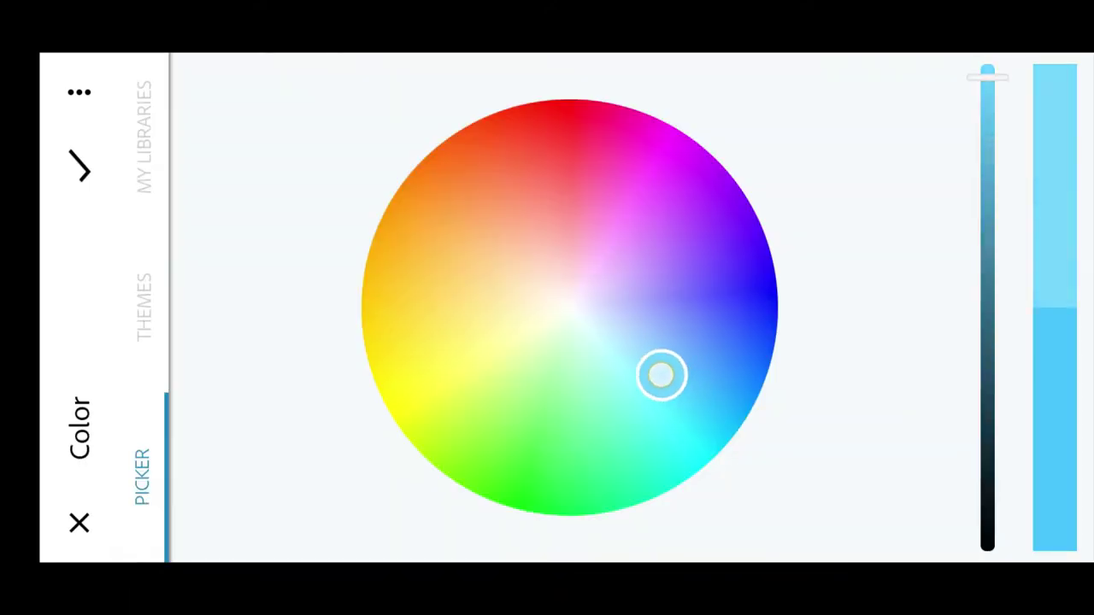
{"action": "left_click", "coordinate": [79, 523]}
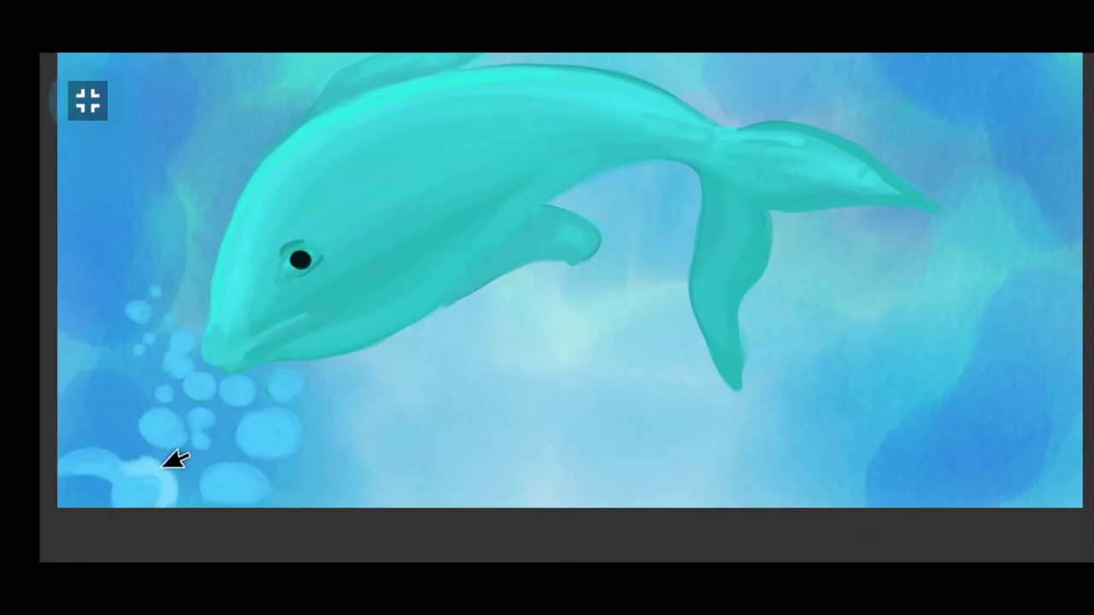
{"action": "mouse_move", "coordinate": [171, 459]}
{"action": "left_mouse_down"}
{"action": "mouse_move", "coordinate": [214, 478]}
{"action": "mouse_move", "coordinate": [262, 464]}
{"action": "mouse_move", "coordinate": [300, 366]}
{"action": "mouse_move", "coordinate": [240, 374]}
{"action": "mouse_move", "coordinate": [300, 417]}
{"action": "left_mouse_up"}
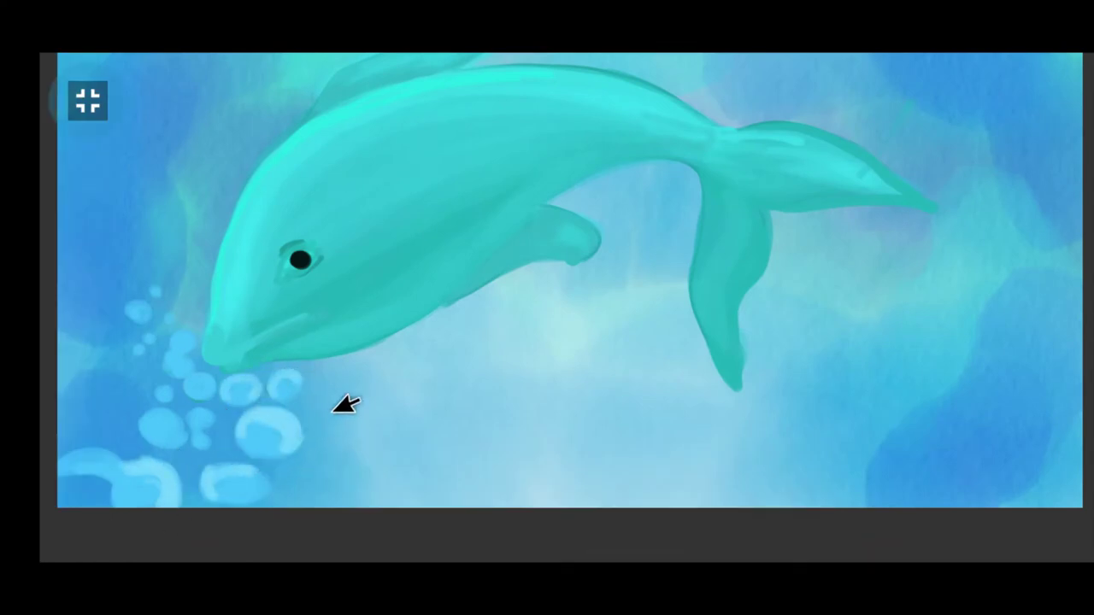
{"action": "mouse_move", "coordinate": [213, 415]}
{"action": "left_mouse_down"}
{"action": "mouse_move", "coordinate": [215, 427]}
{"action": "mouse_move", "coordinate": [239, 434]}
{"action": "left_mouse_up"}
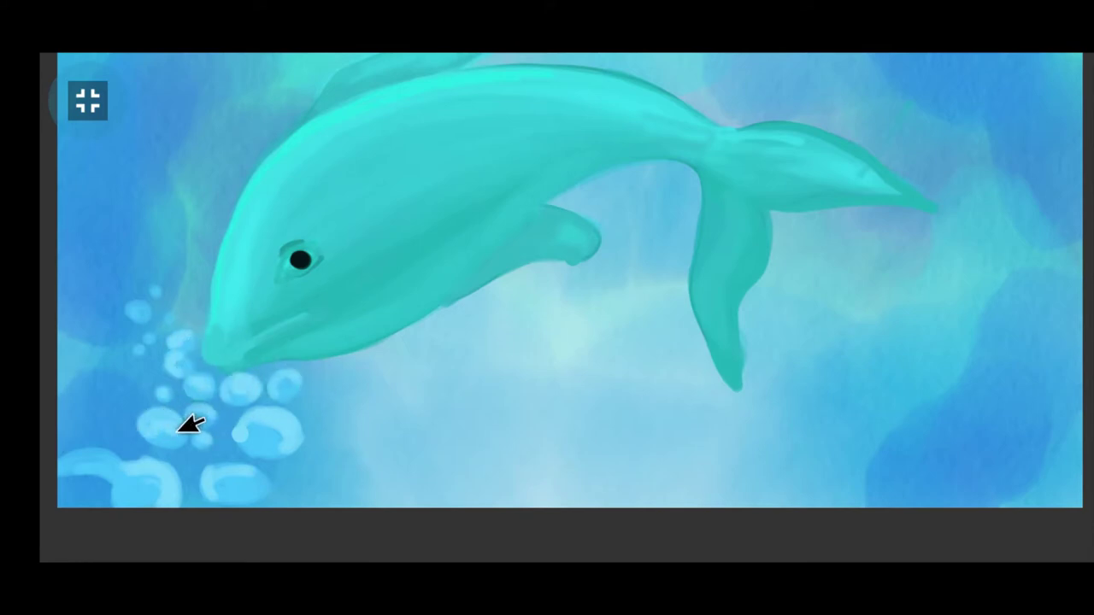
{"action": "left_click", "coordinate": [172, 316]}
{"action": "left_click", "coordinate": [162, 282]}
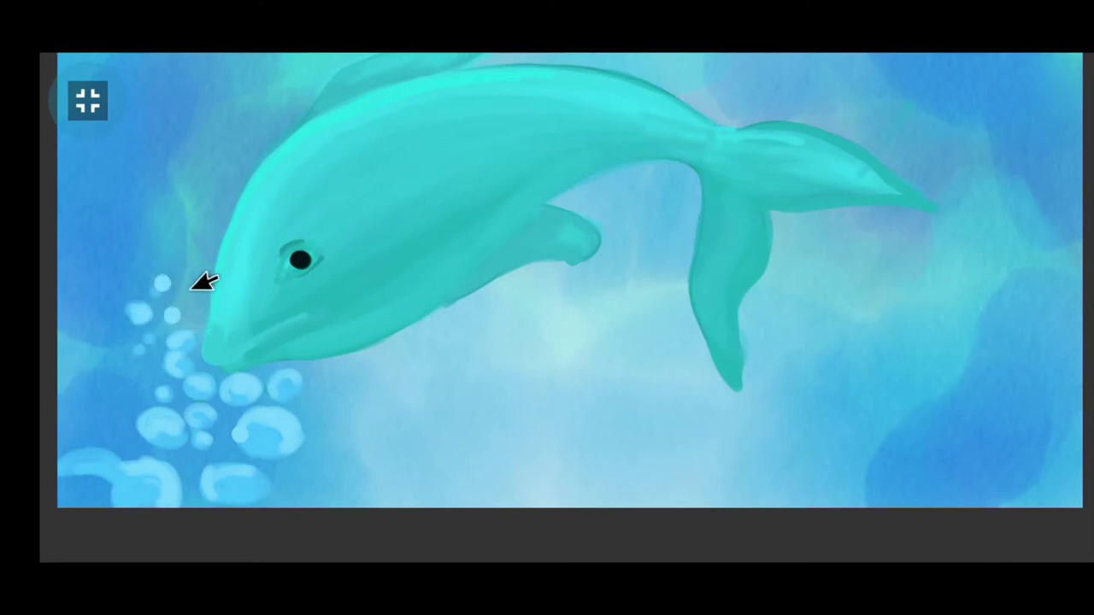
{"action": "left_click_drag", "start_coordinate": [63, 468], "coordinate": [128, 459]}
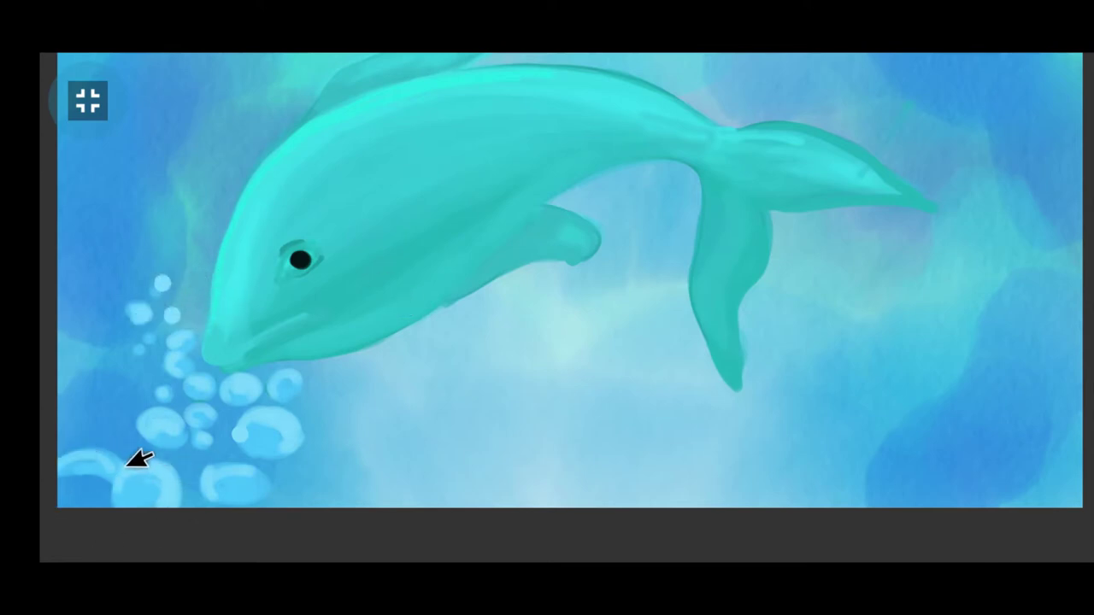
{"action": "left_click", "coordinate": [97, 96]}
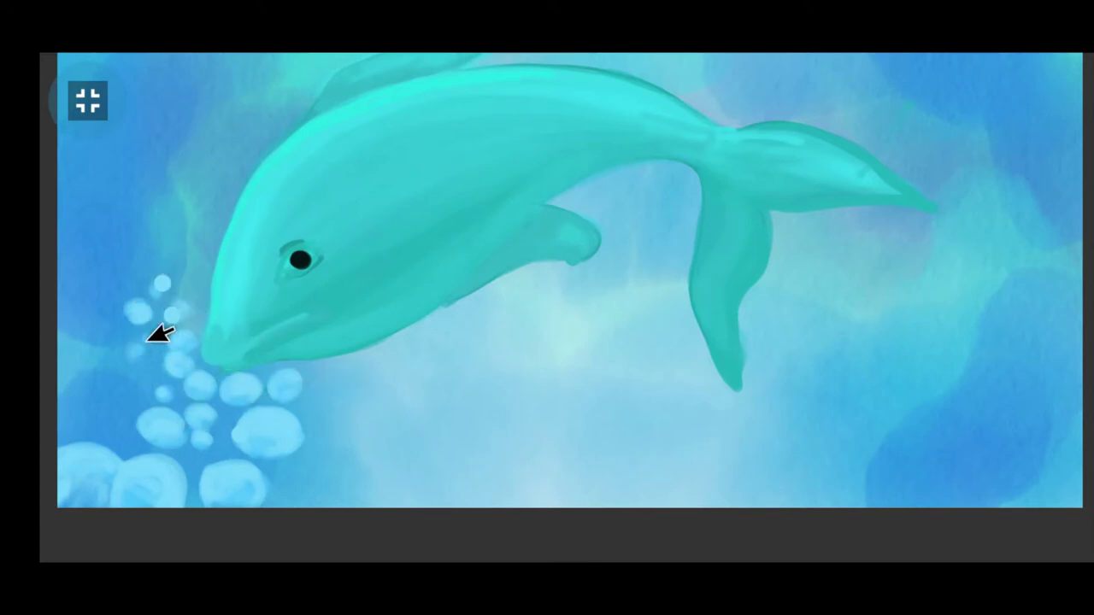
{"action": "key", "text": "Tab"}
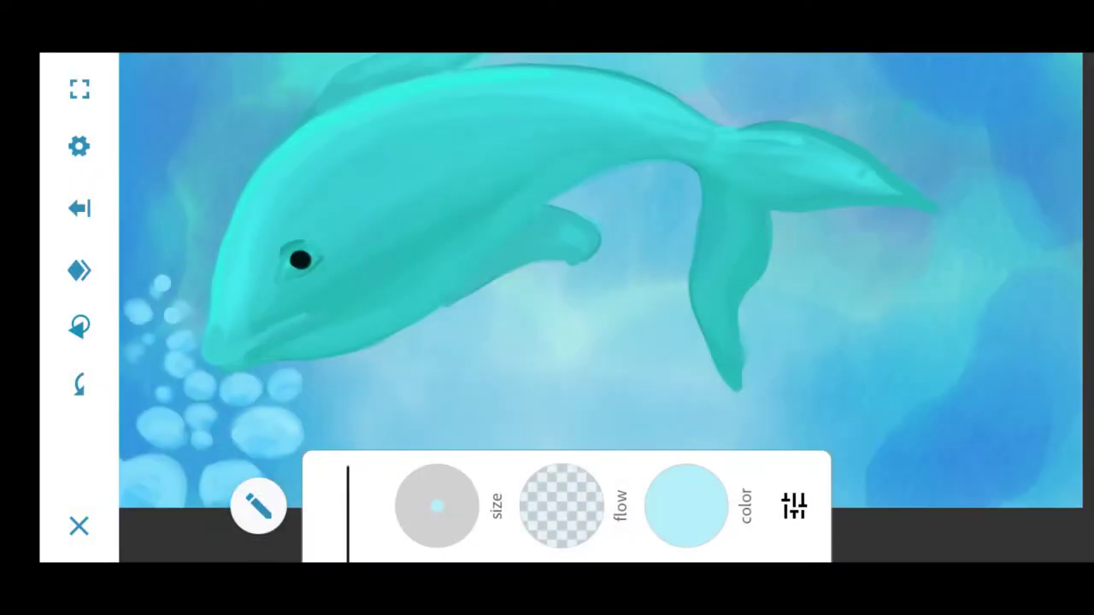
- At full brush flow, paint white highlight arcs on the bubbles below and beside the mouth
{"action": "left_click_drag", "start_coordinate": [561, 505], "coordinate": [522, 505]}
{"action": "left_click", "coordinate": [79, 88]}
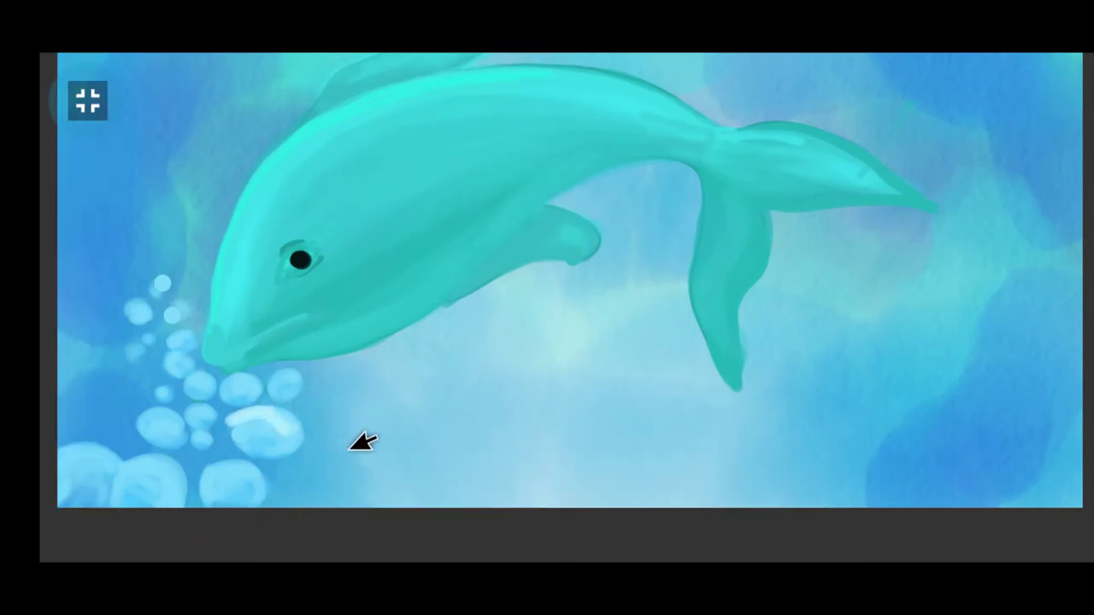
{"action": "left_click", "coordinate": [87, 101]}
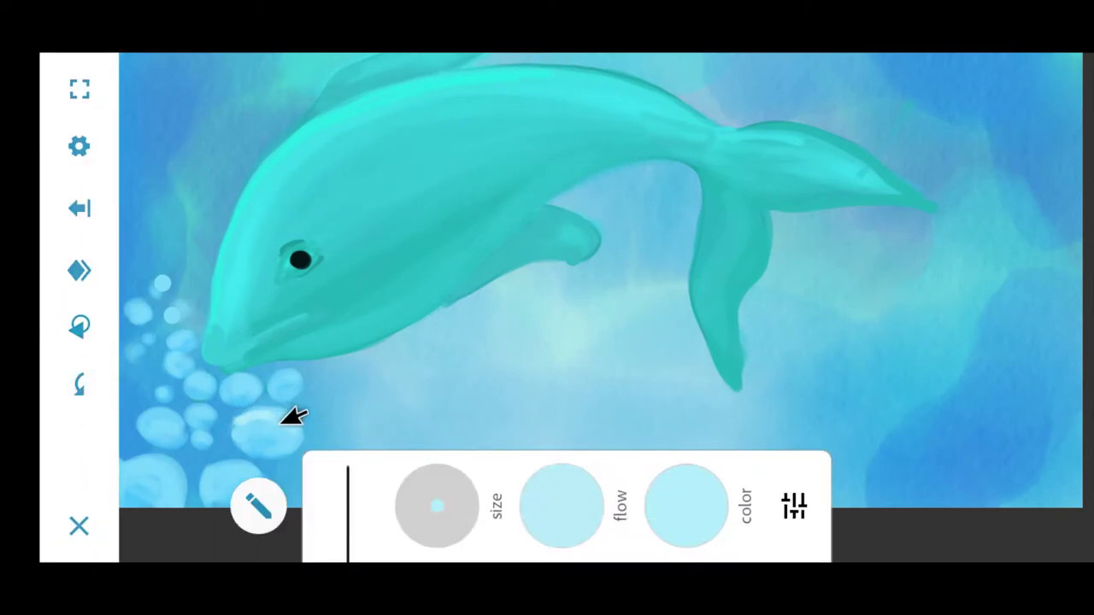
{"action": "left_click_drag", "start_coordinate": [248, 428], "coordinate": [291, 420]}
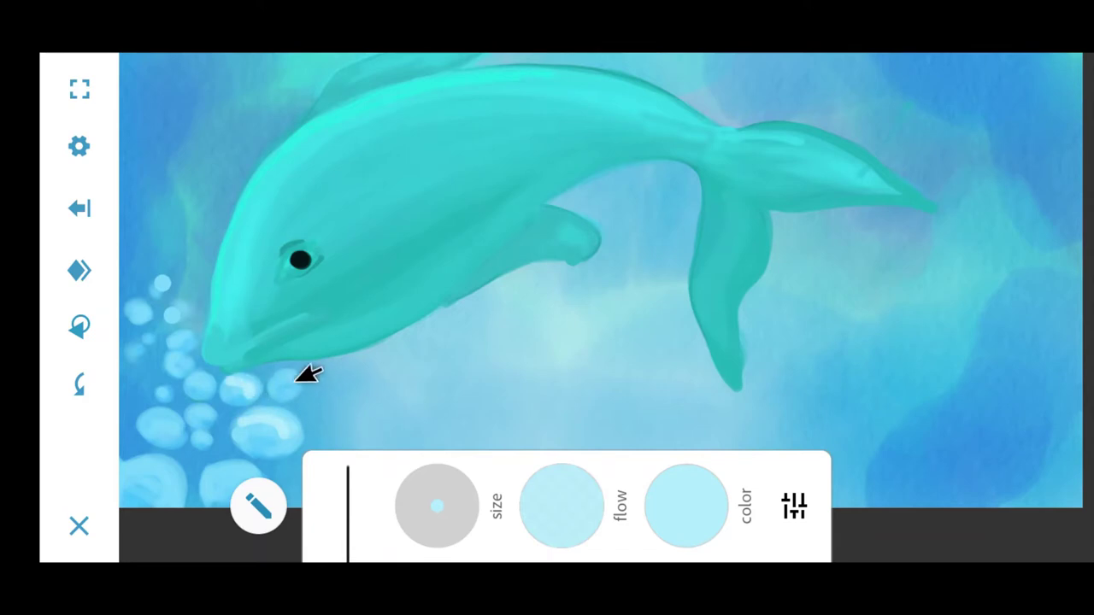
{"action": "left_click_drag", "start_coordinate": [154, 411], "coordinate": [182, 440]}
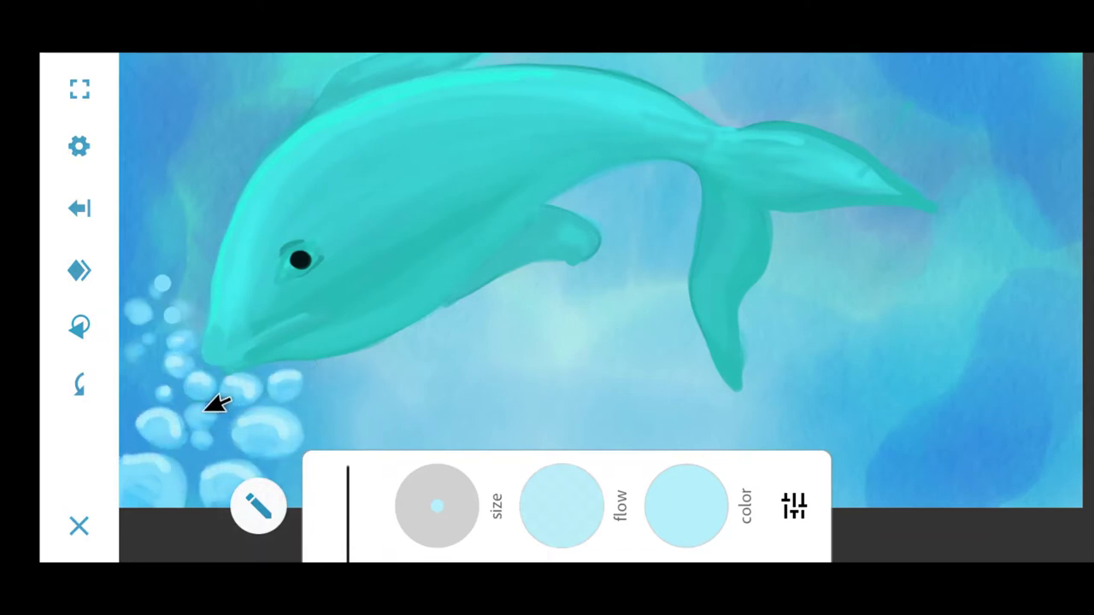
{"action": "left_click_drag", "start_coordinate": [173, 282], "coordinate": [192, 325]}
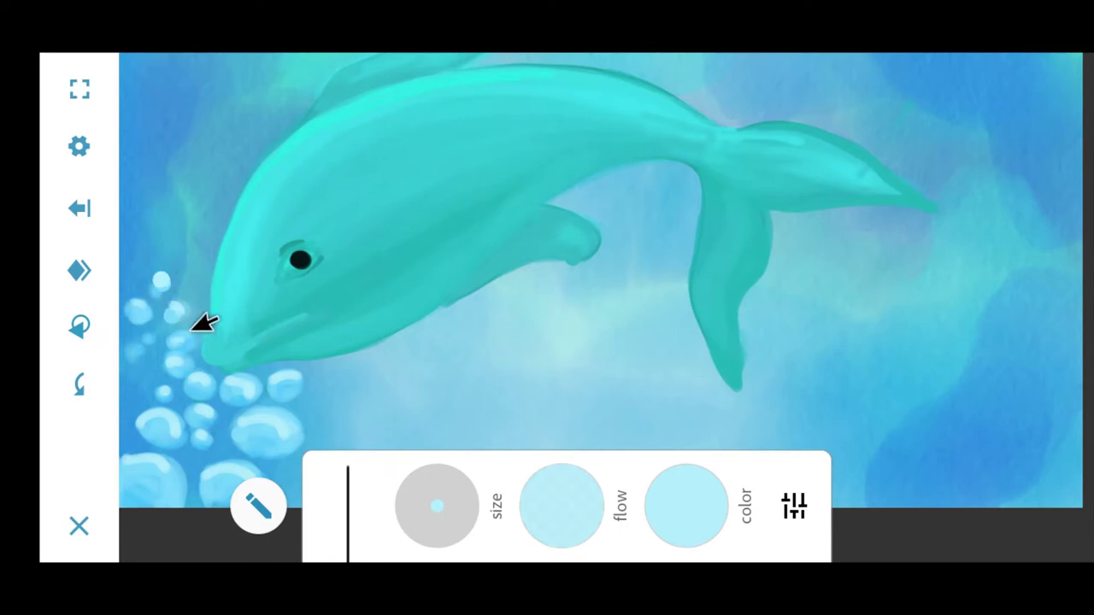
- Lower the brush flow and brighten the bubbles below and left of the snout
{"action": "left_click_drag", "start_coordinate": [561, 504], "coordinate": [621, 476]}
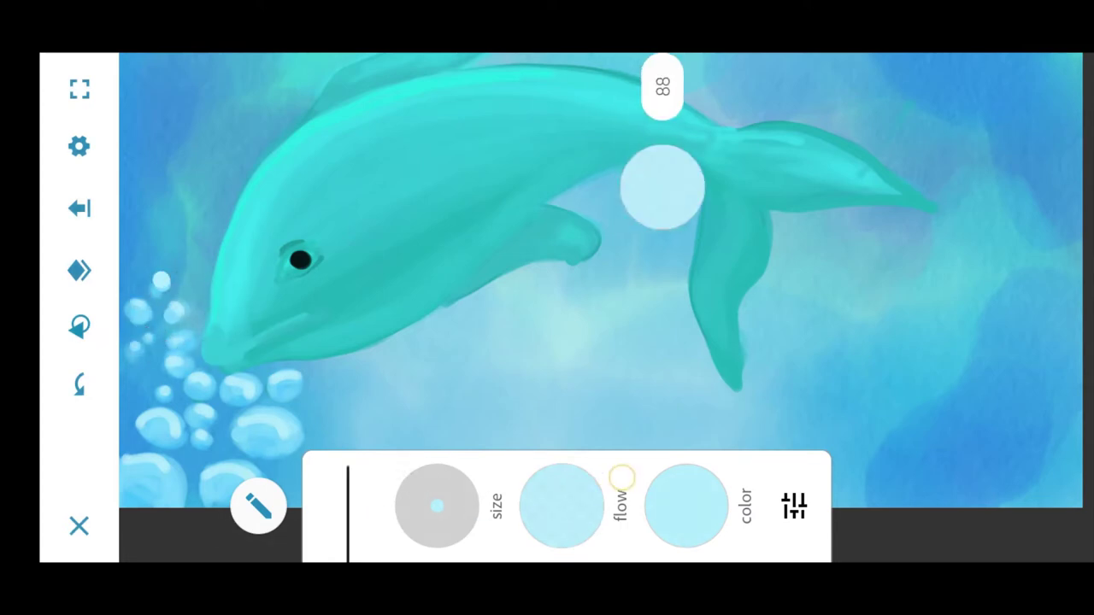
{"action": "left_click_drag", "start_coordinate": [263, 421], "coordinate": [281, 402]}
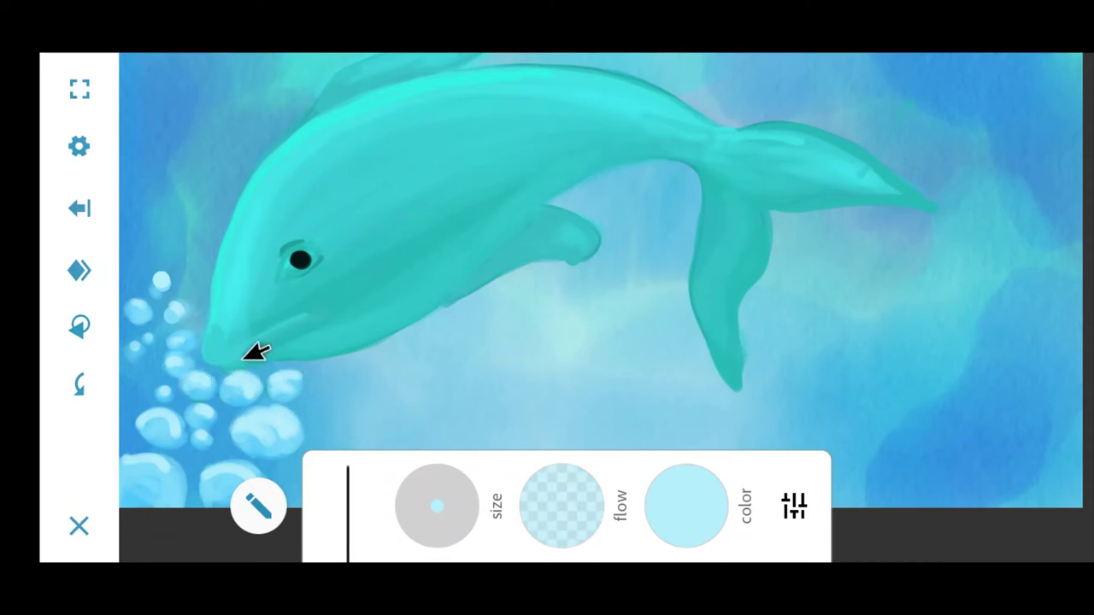
{"action": "left_click_drag", "start_coordinate": [131, 301], "coordinate": [133, 359]}
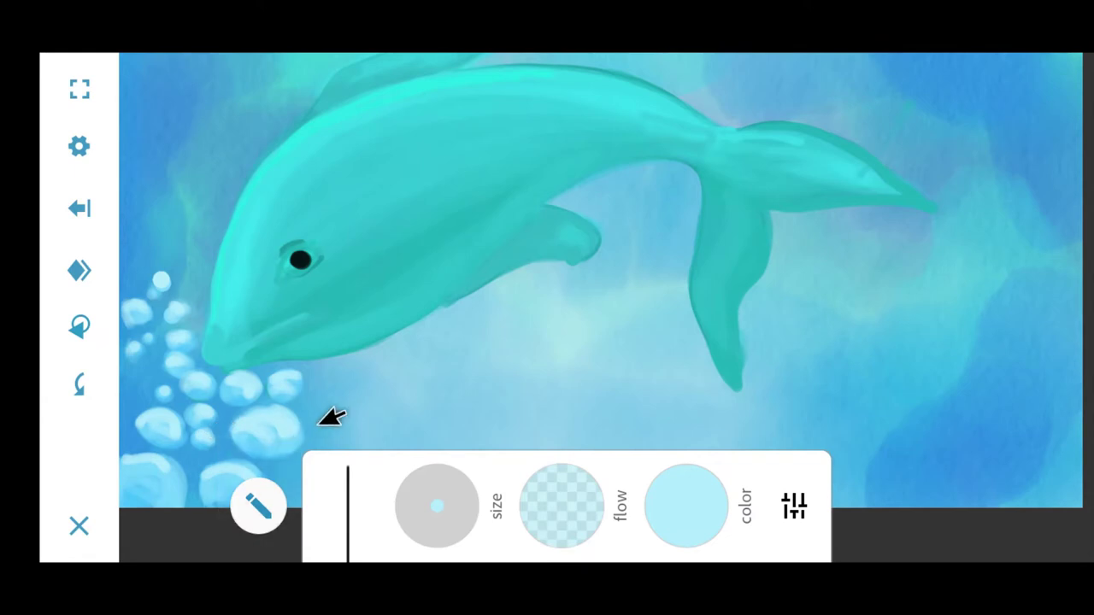
- Enlarge and reshade bubbles in the cluster below the dolphin's mouth
{"action": "scroll", "coordinate": [324, 440], "scroll_direction": "up", "scroll_amount": 2}
{"action": "left_click_drag", "start_coordinate": [316, 367], "coordinate": [276, 325]}
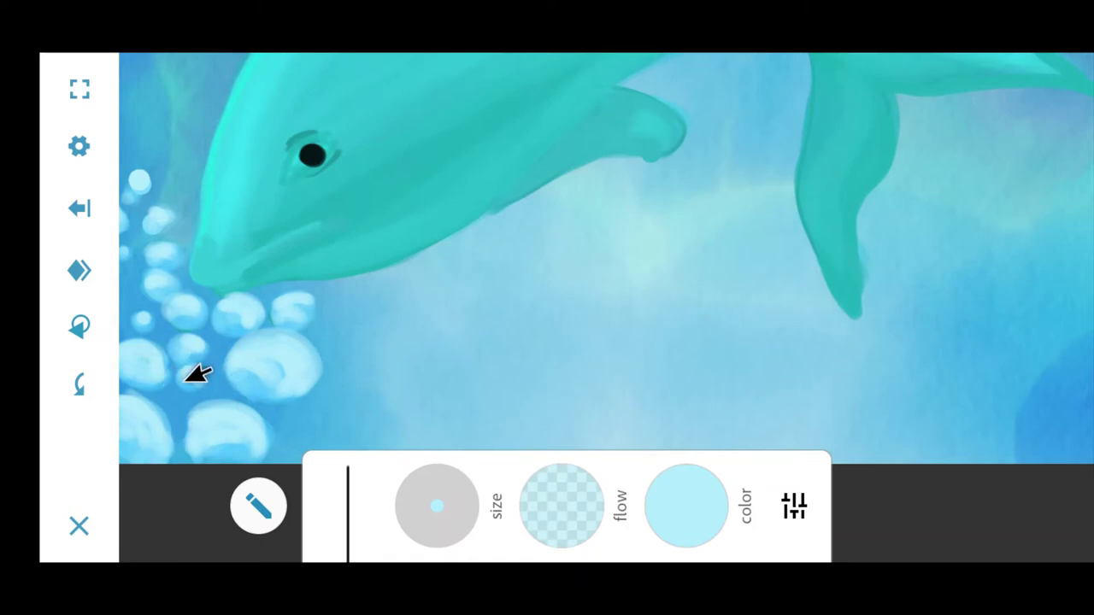
{"action": "left_click_drag", "start_coordinate": [263, 316], "coordinate": [321, 335]}
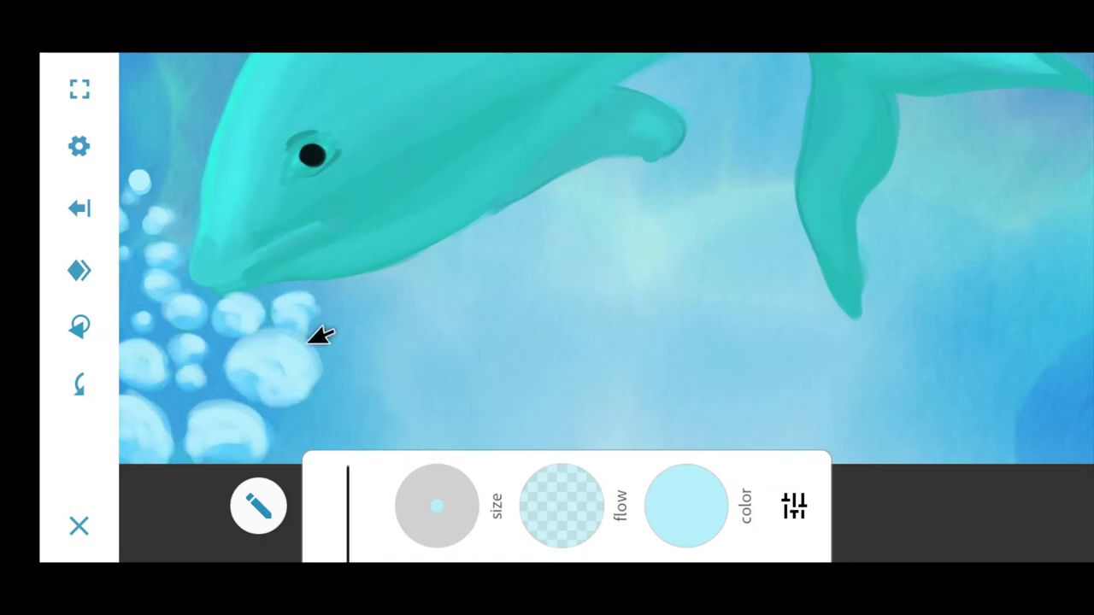
{"action": "scroll", "coordinate": [321, 334], "scroll_direction": "down", "scroll_amount": 3}
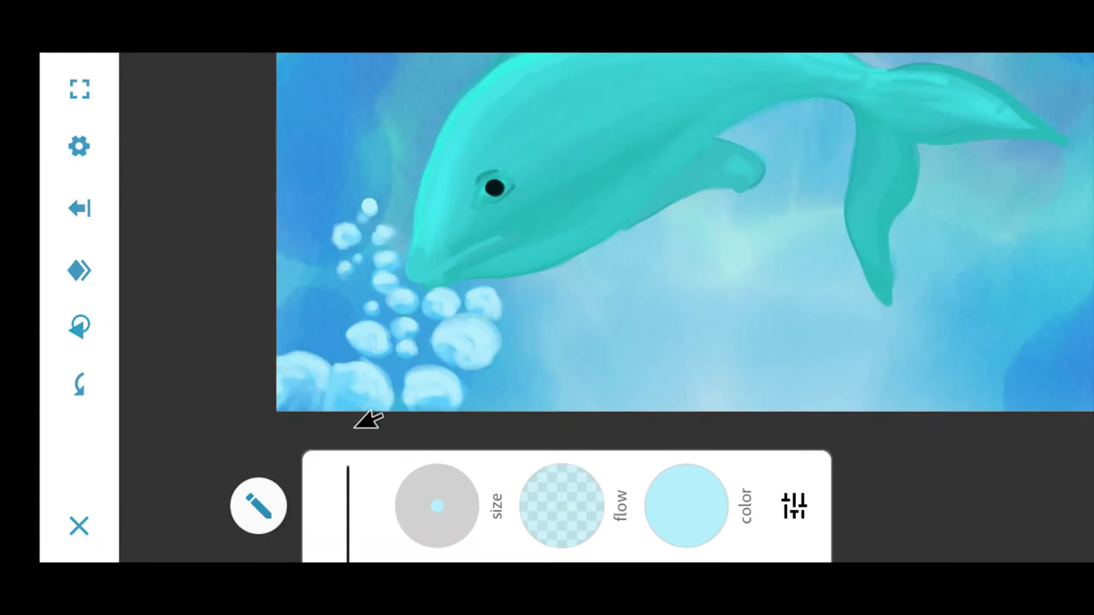
- Switch the brush to a near-white colour at size 14
{"action": "left_click", "coordinate": [730, 540]}
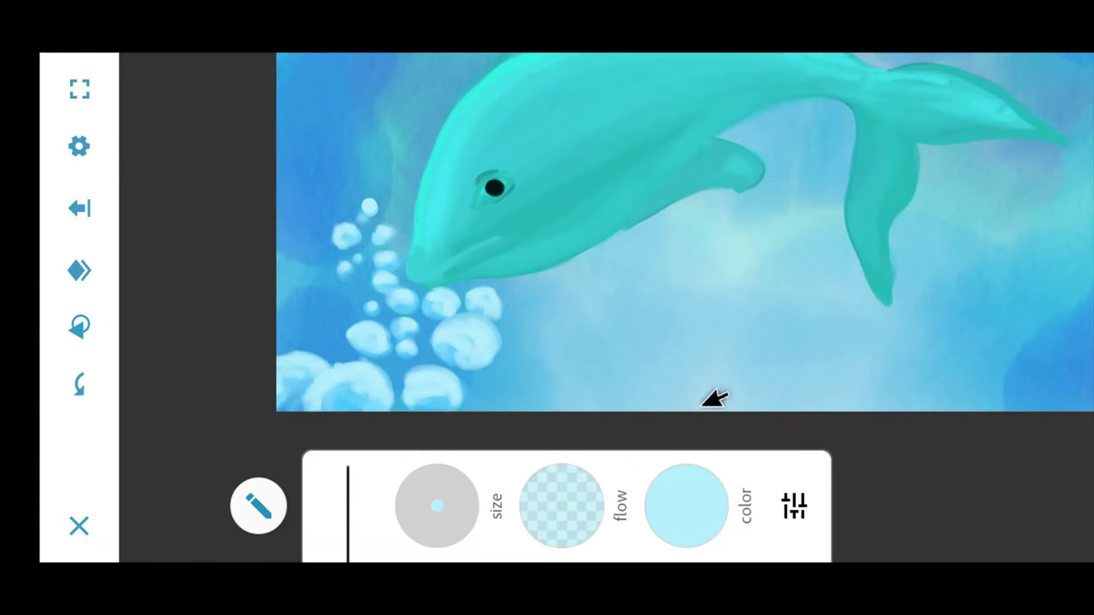
{"action": "left_click_drag", "start_coordinate": [989, 256], "coordinate": [989, 86]}
{"action": "left_click", "coordinate": [78, 166]}
{"action": "mouse_move", "coordinate": [500, 495]}
{"action": "left_mouse_down"}
{"action": "mouse_move", "coordinate": [500, 486]}
{"action": "mouse_move", "coordinate": [403, 505]}
{"action": "left_mouse_up"}
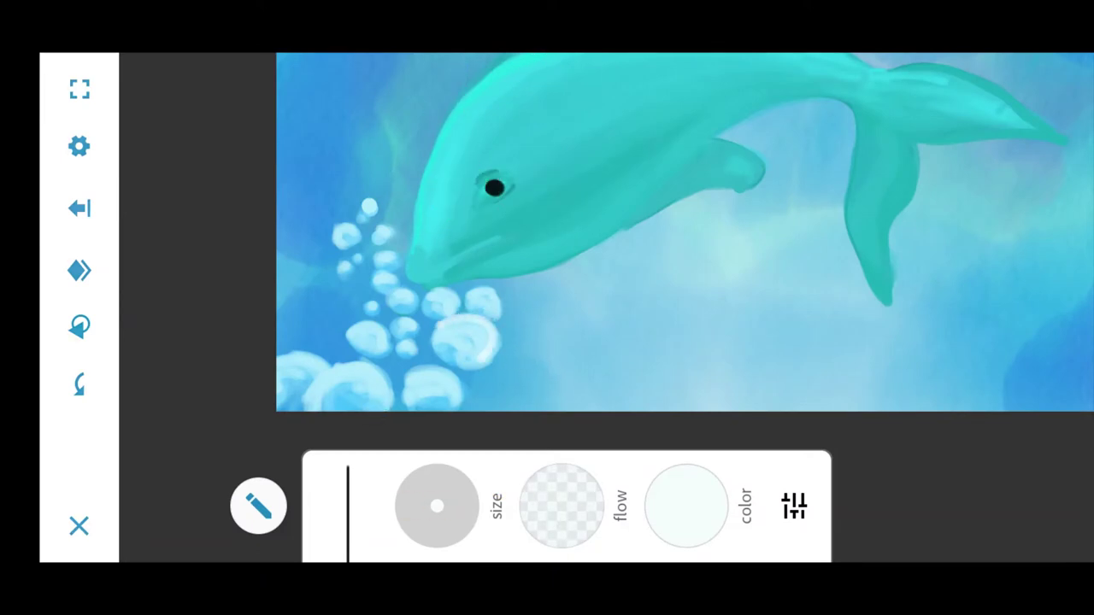
- Paint white highlight arcs on the bubbles near the mouth, undoing one stray stroke
{"action": "scroll", "coordinate": [456, 249], "scroll_direction": "up", "scroll_amount": 3}
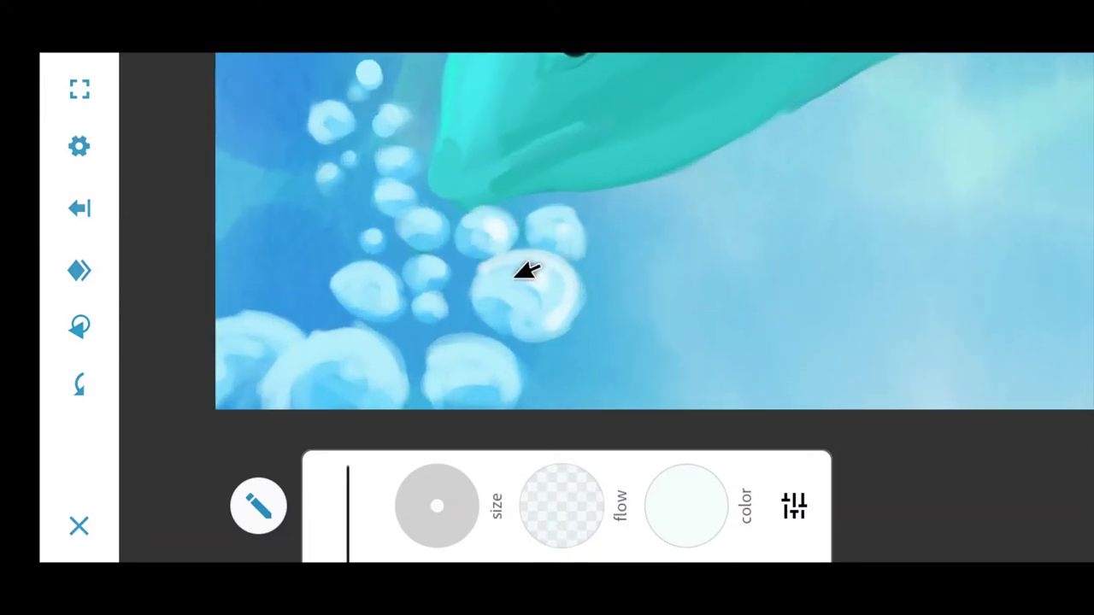
{"action": "left_click_drag", "start_coordinate": [417, 182], "coordinate": [447, 179]}
{"action": "mouse_move", "coordinate": [482, 351]}
{"action": "left_mouse_down"}
{"action": "mouse_move", "coordinate": [348, 361]}
{"action": "mouse_move", "coordinate": [385, 369]}
{"action": "left_mouse_up"}
{"action": "key", "text": "ctrl+z"}
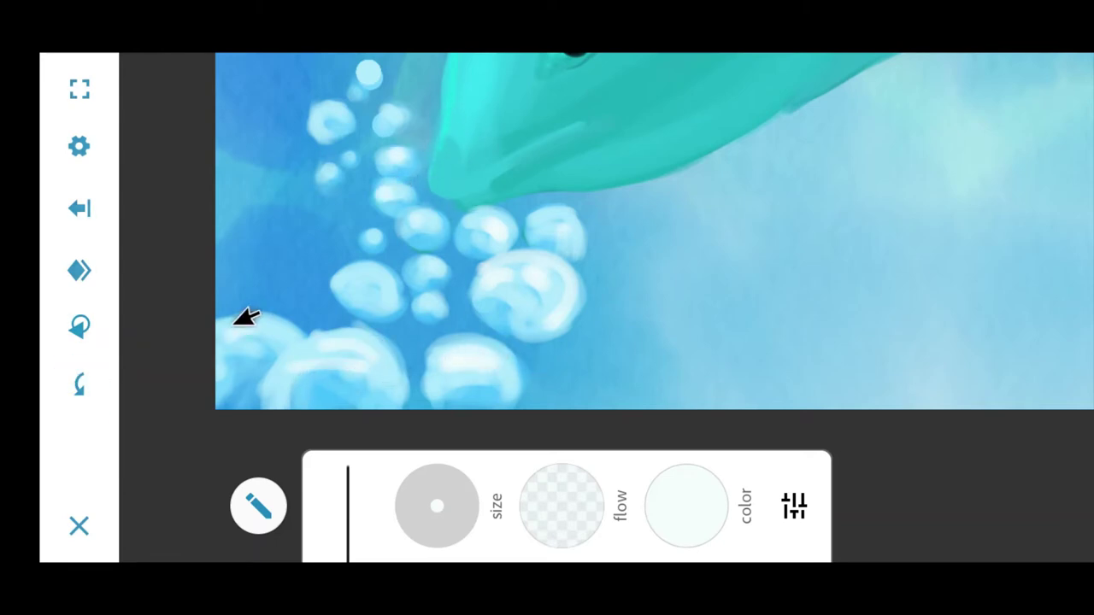
{"action": "left_click_drag", "start_coordinate": [307, 334], "coordinate": [398, 376]}
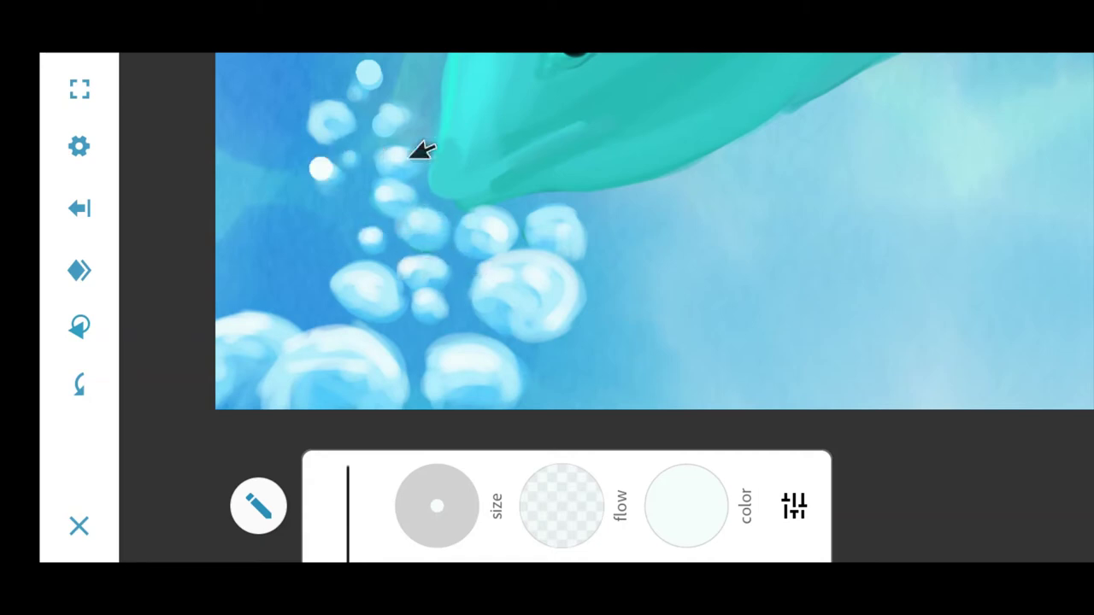
{"action": "scroll", "coordinate": [419, 152], "scroll_direction": "down", "scroll_amount": 2}
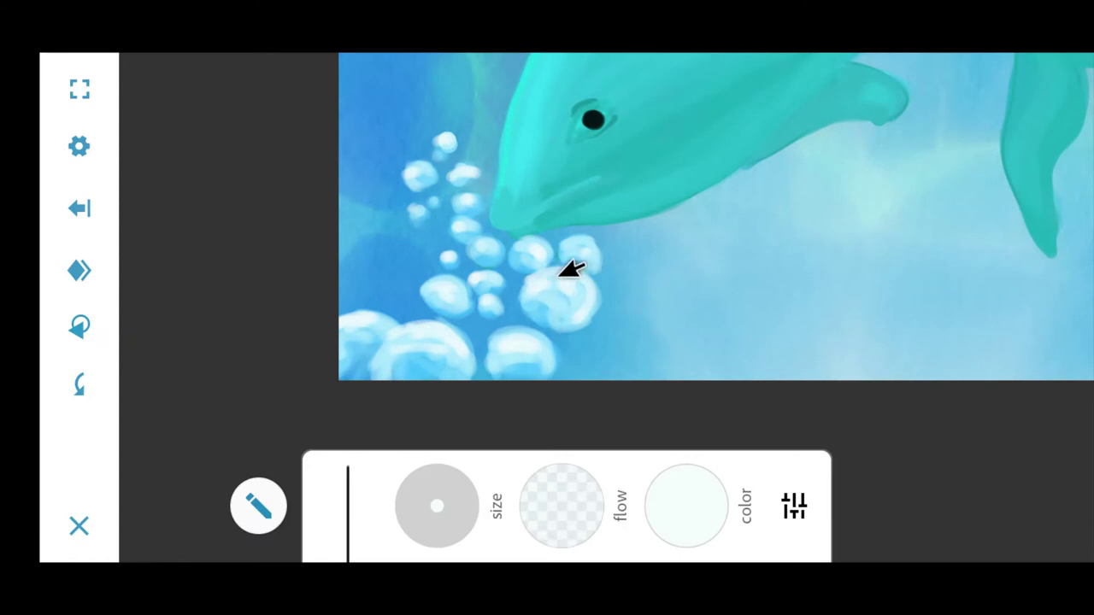
{"action": "scroll", "coordinate": [571, 269], "scroll_direction": "down", "scroll_amount": 3}
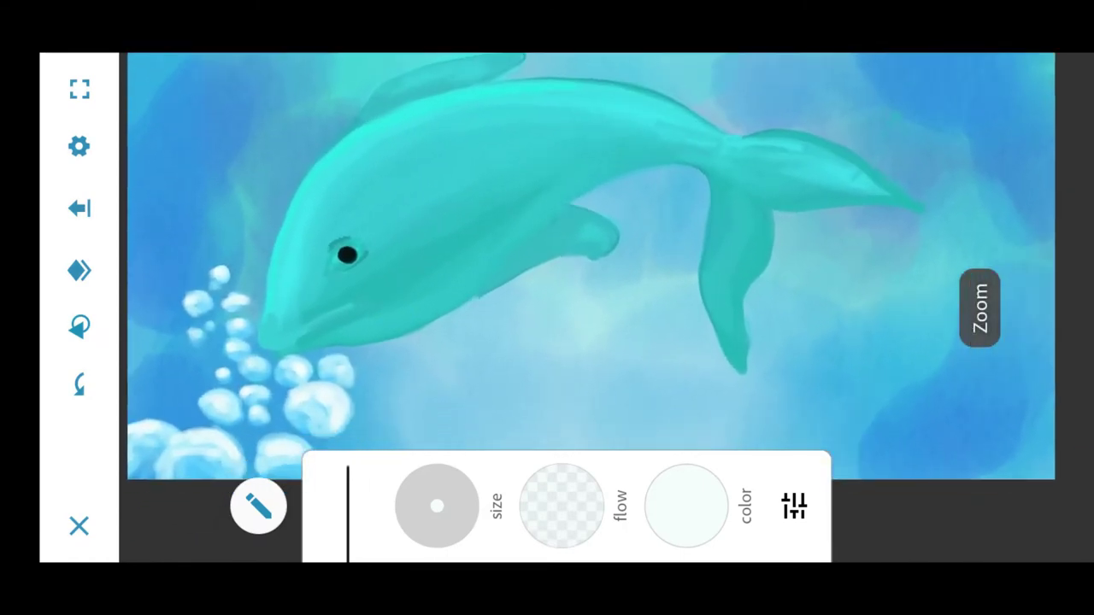
{"action": "scroll", "coordinate": [464, 308], "scroll_direction": "up", "scroll_amount": 3}
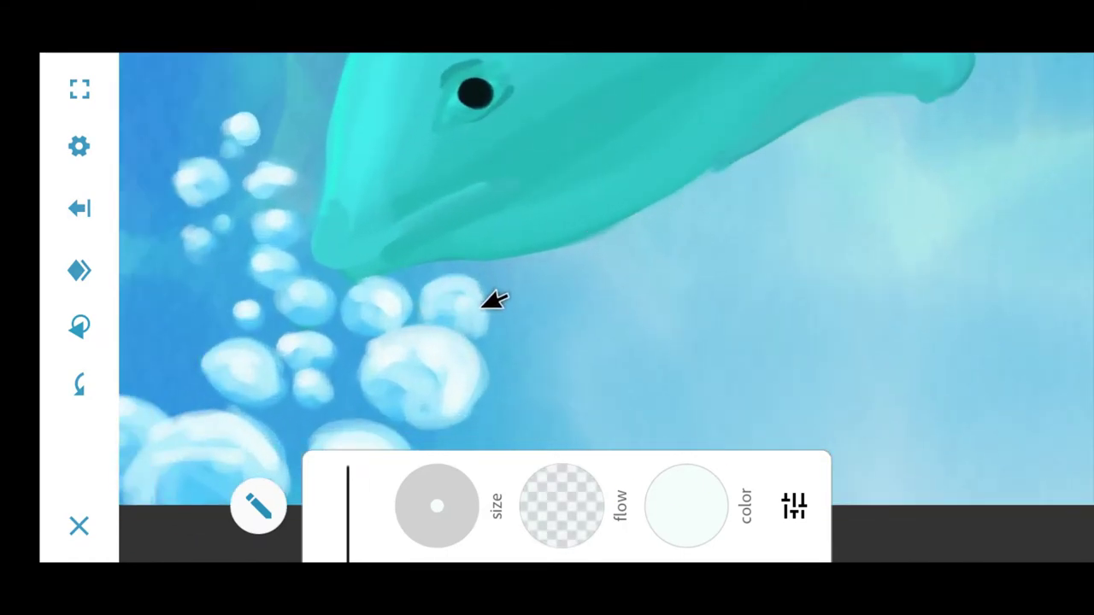
- Add white highlights to the lower-left bubbles and soft rings around the upper bubbles
{"action": "mouse_move", "coordinate": [494, 301]}
{"action": "left_mouse_down"}
{"action": "mouse_move", "coordinate": [488, 285]}
{"action": "mouse_move", "coordinate": [503, 290]}
{"action": "mouse_move", "coordinate": [473, 325]}
{"action": "left_mouse_up"}
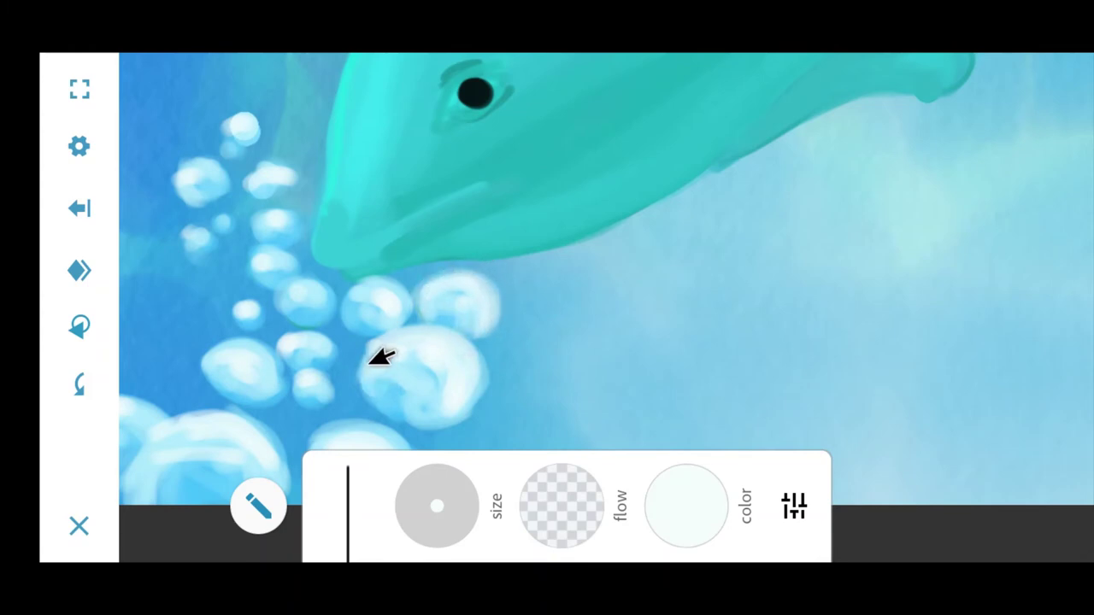
{"action": "scroll", "coordinate": [481, 359], "scroll_direction": "down", "scroll_amount": 2}
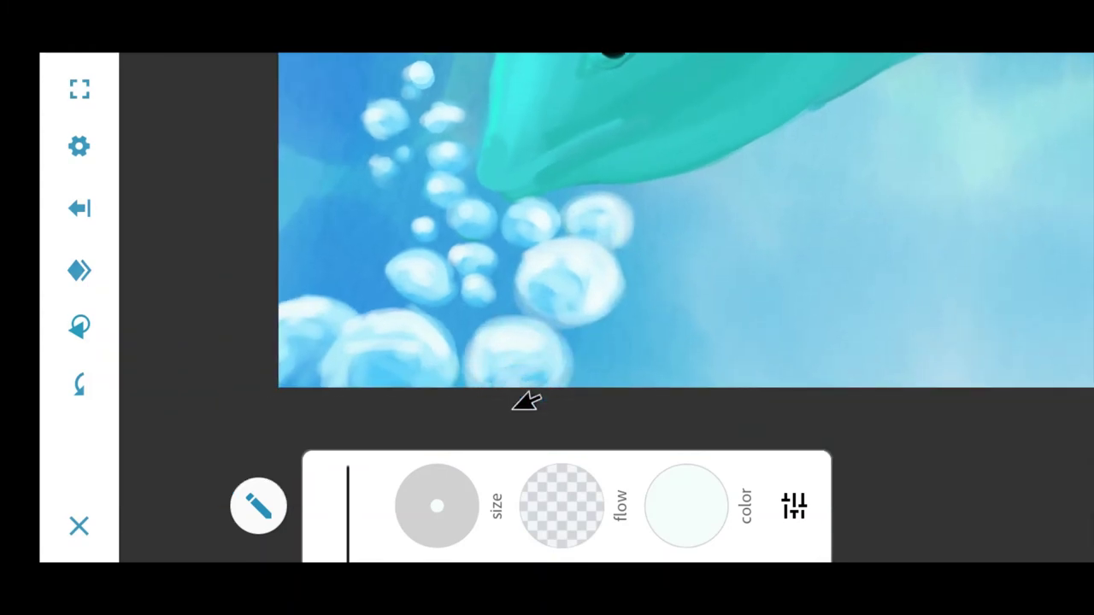
{"action": "mouse_move", "coordinate": [439, 328]}
{"action": "left_mouse_down"}
{"action": "mouse_move", "coordinate": [423, 371]}
{"action": "mouse_move", "coordinate": [359, 376]}
{"action": "left_mouse_up"}
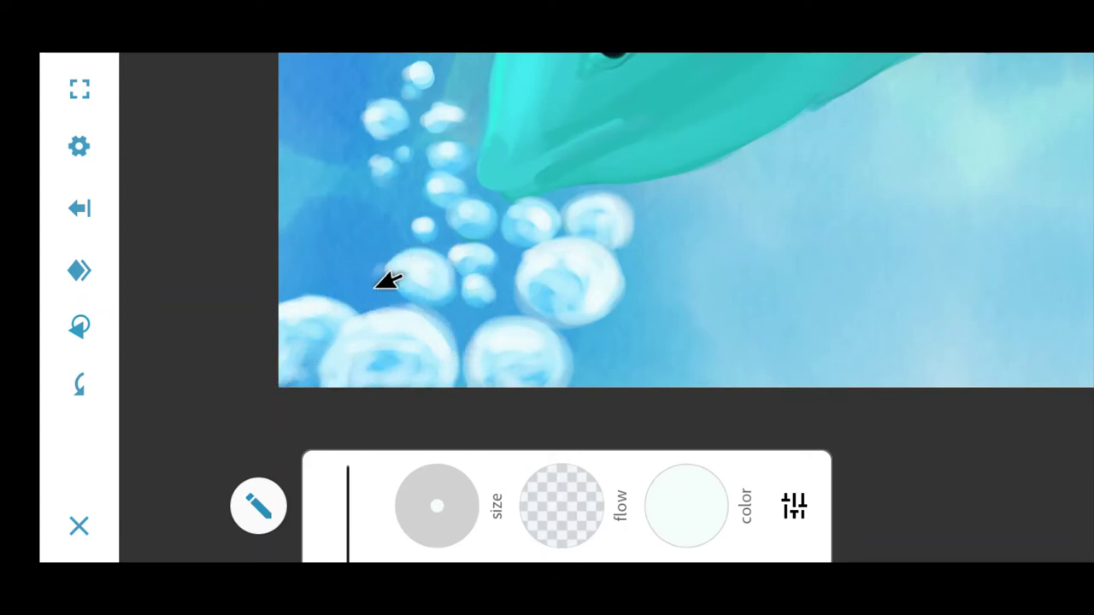
{"action": "left_click_drag", "start_coordinate": [384, 281], "coordinate": [376, 271]}
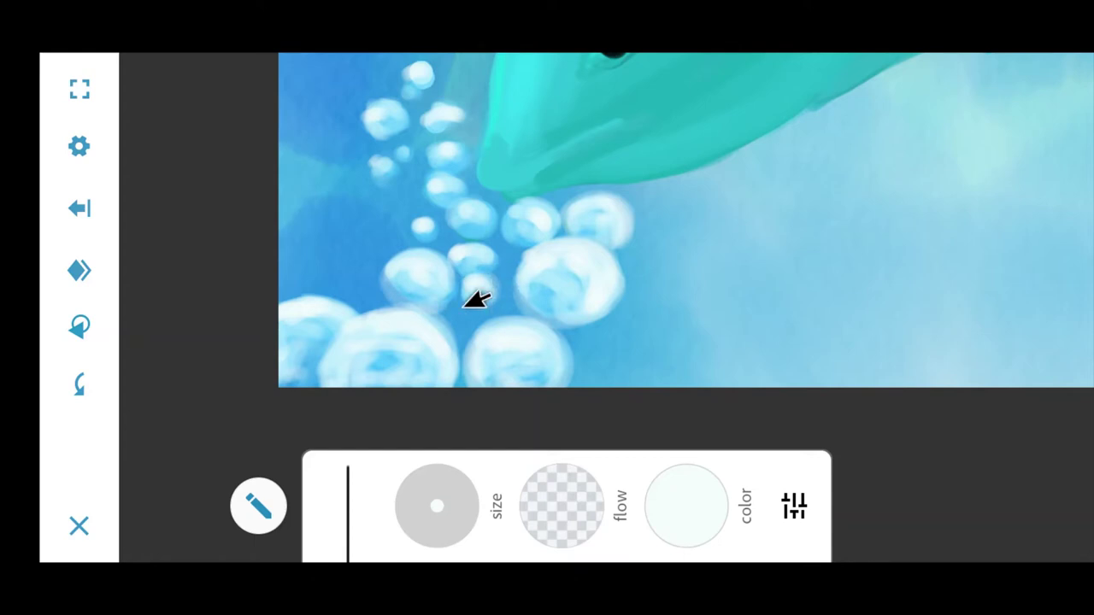
{"action": "mouse_move", "coordinate": [482, 211]}
{"action": "left_mouse_down"}
{"action": "mouse_move", "coordinate": [442, 197]}
{"action": "mouse_move", "coordinate": [435, 137]}
{"action": "mouse_move", "coordinate": [408, 100]}
{"action": "mouse_move", "coordinate": [429, 118]}
{"action": "left_mouse_up"}
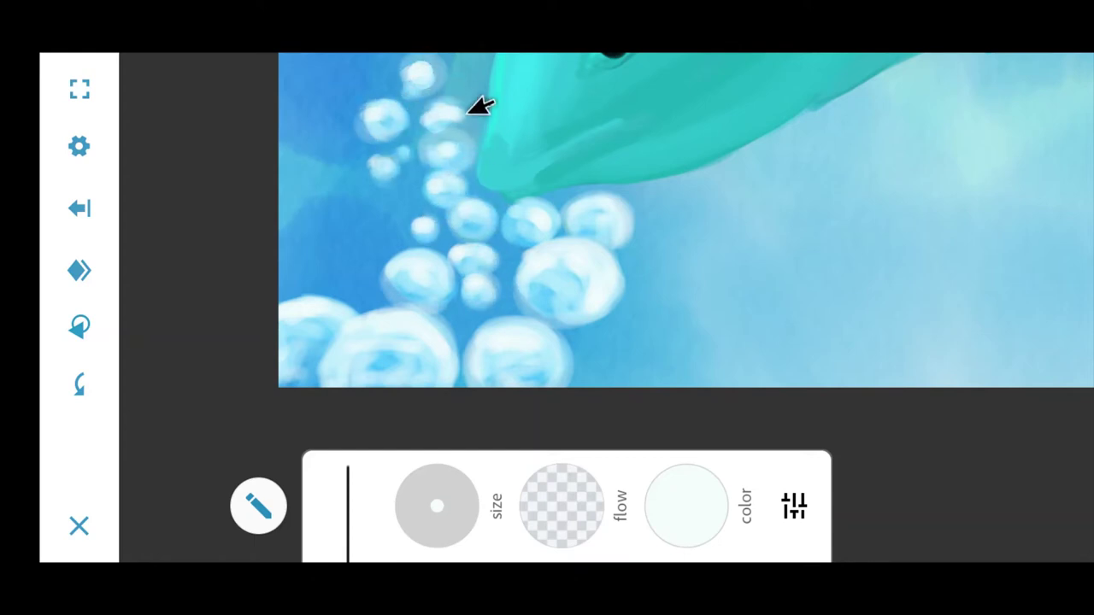
- Sample a light sky blue from the bubble area as the brush colour
{"action": "scroll", "coordinate": [611, 351], "scroll_direction": "up", "scroll_amount": 3}
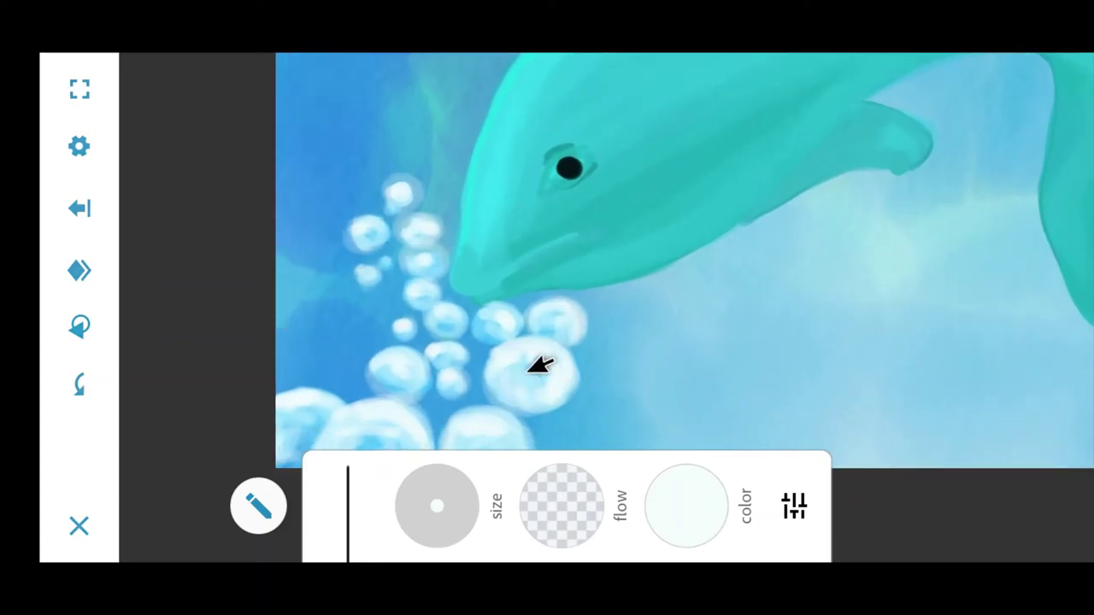
{"action": "scroll", "coordinate": [517, 295], "scroll_direction": "down", "scroll_amount": 3}
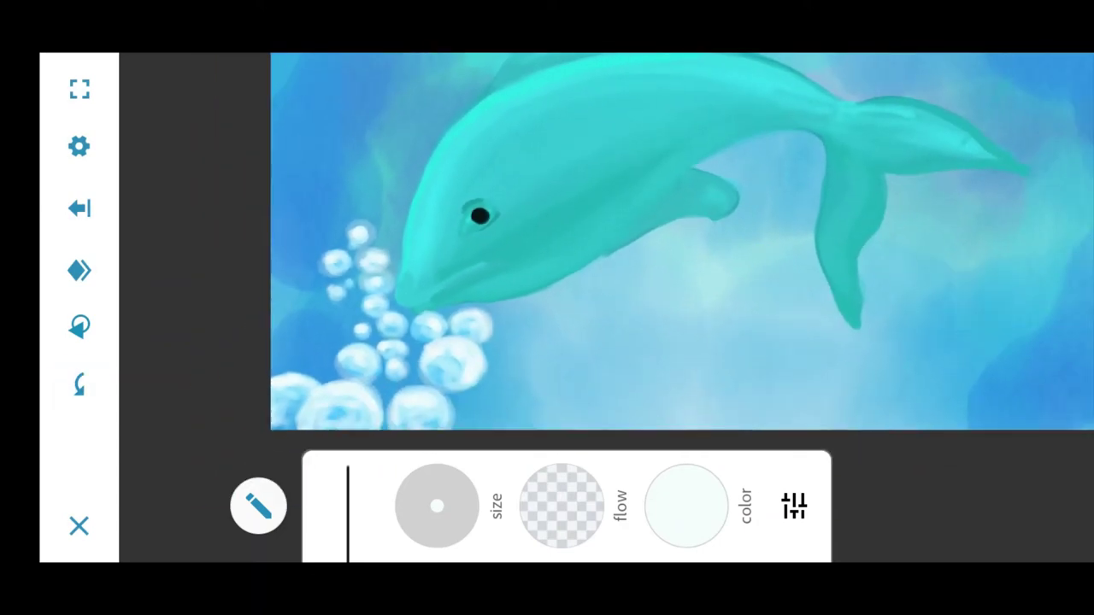
{"action": "scroll", "coordinate": [774, 320], "scroll_direction": "down", "scroll_amount": 2}
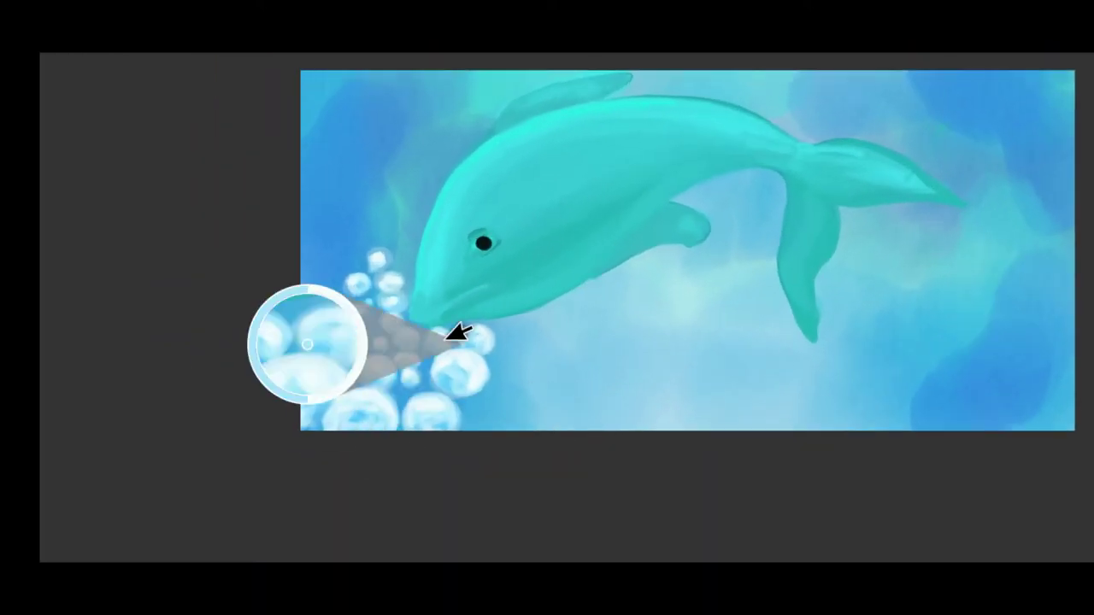
{"action": "left_click_drag", "start_coordinate": [452, 330], "coordinate": [515, 321]}
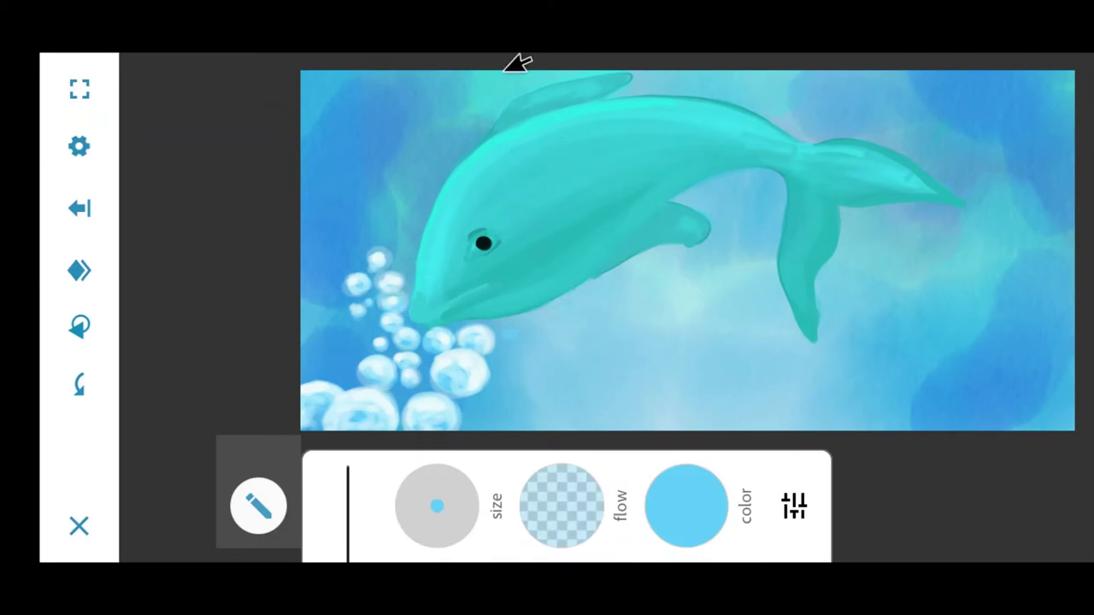
- Switch to a lighter cyan, sketch faint bubbles near the head, and raise flow to full
{"action": "left_click", "coordinate": [372, 163]}
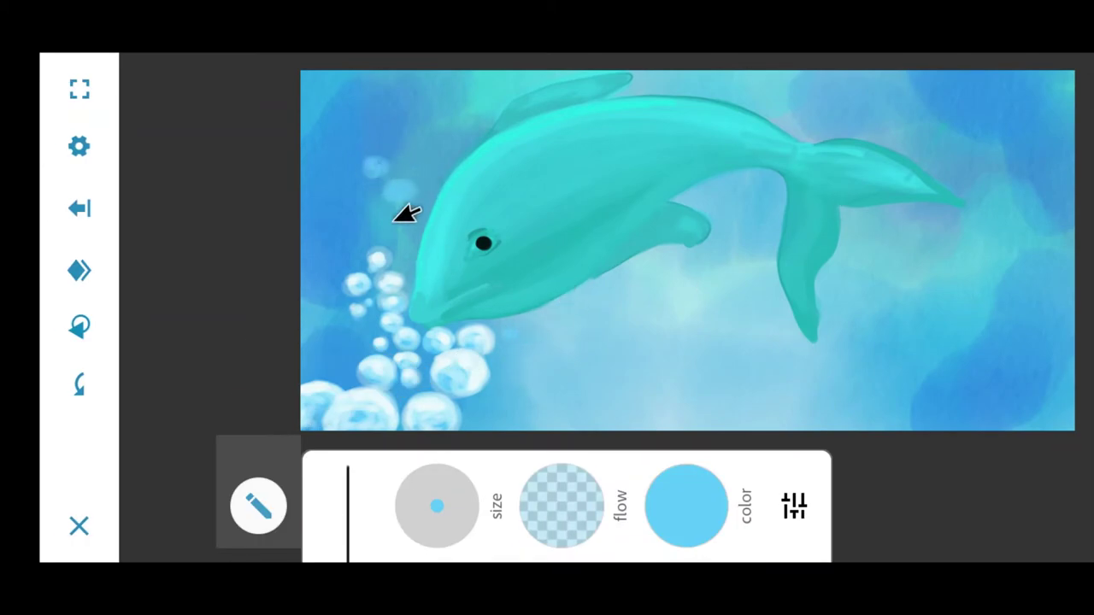
{"action": "left_click", "coordinate": [686, 505]}
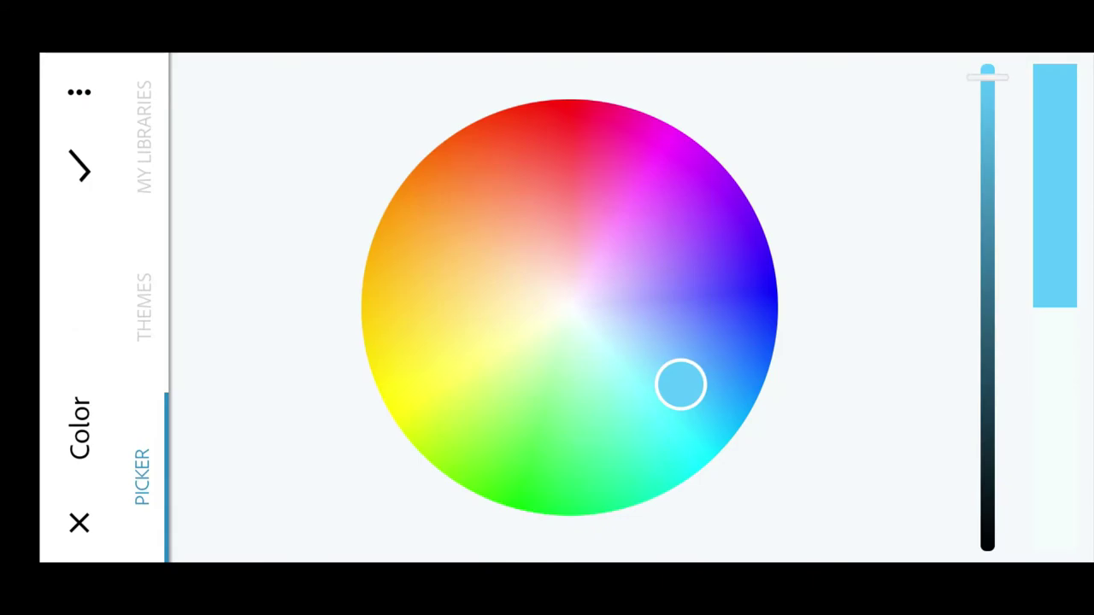
{"action": "left_click", "coordinate": [79, 167]}
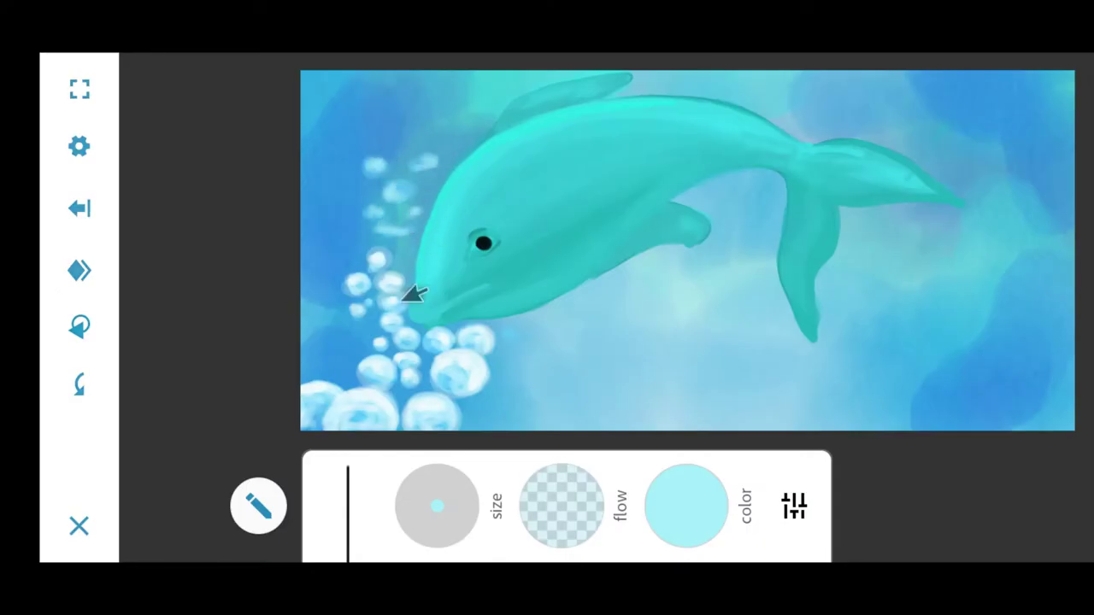
{"action": "scroll", "coordinate": [190, 152], "scroll_direction": "up", "scroll_amount": 3}
{"action": "left_click_drag", "start_coordinate": [256, 444], "coordinate": [244, 464]}
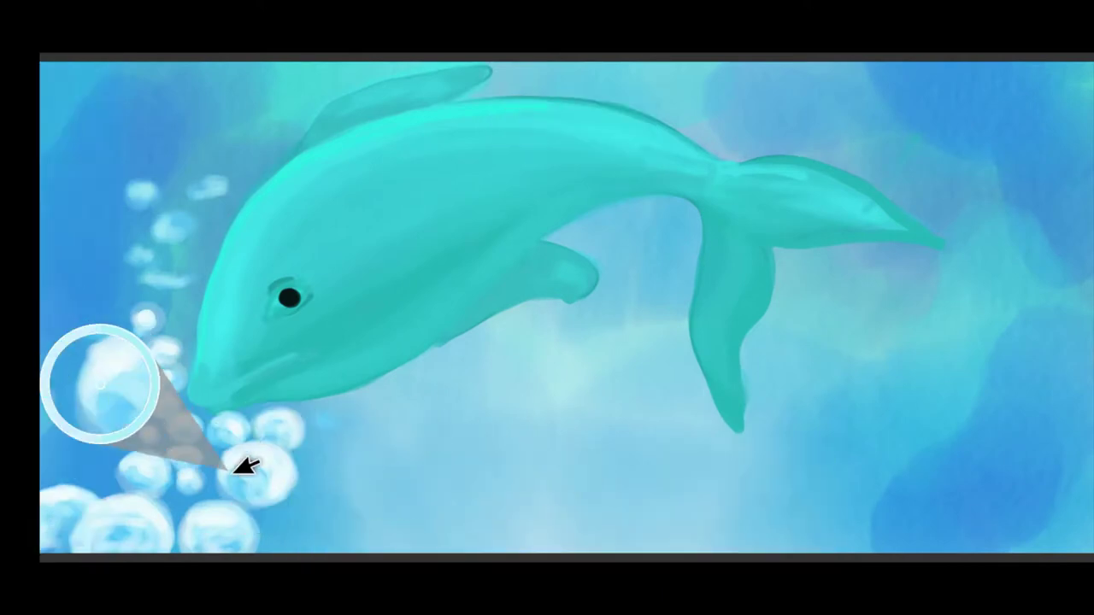
{"action": "left_click_drag", "start_coordinate": [561, 505], "coordinate": [561, 410]}
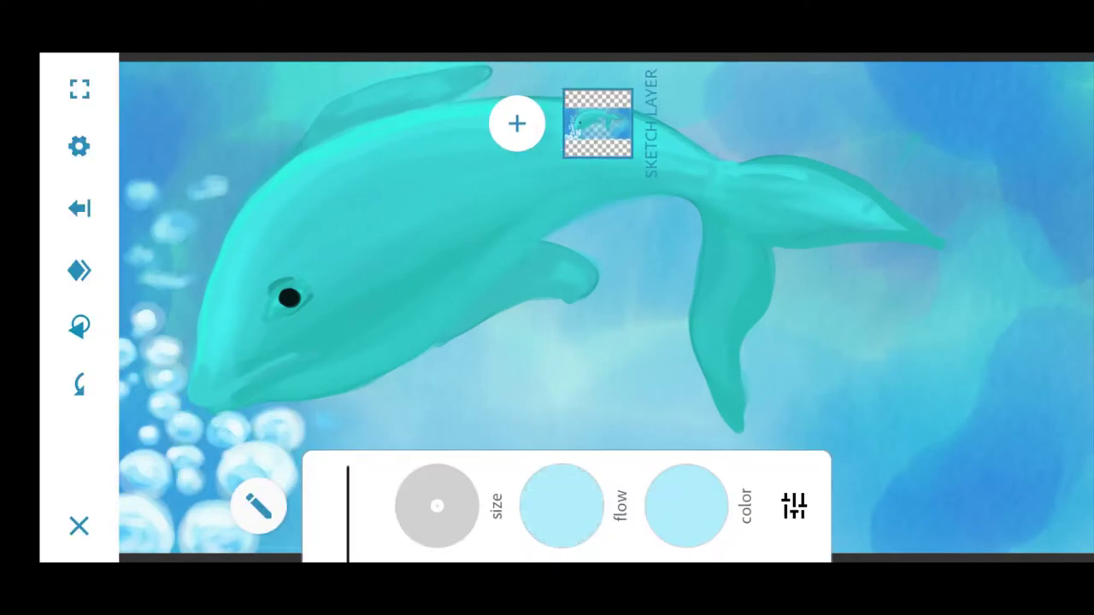
{"action": "scroll", "coordinate": [317, 384], "scroll_direction": "up", "scroll_amount": 3}
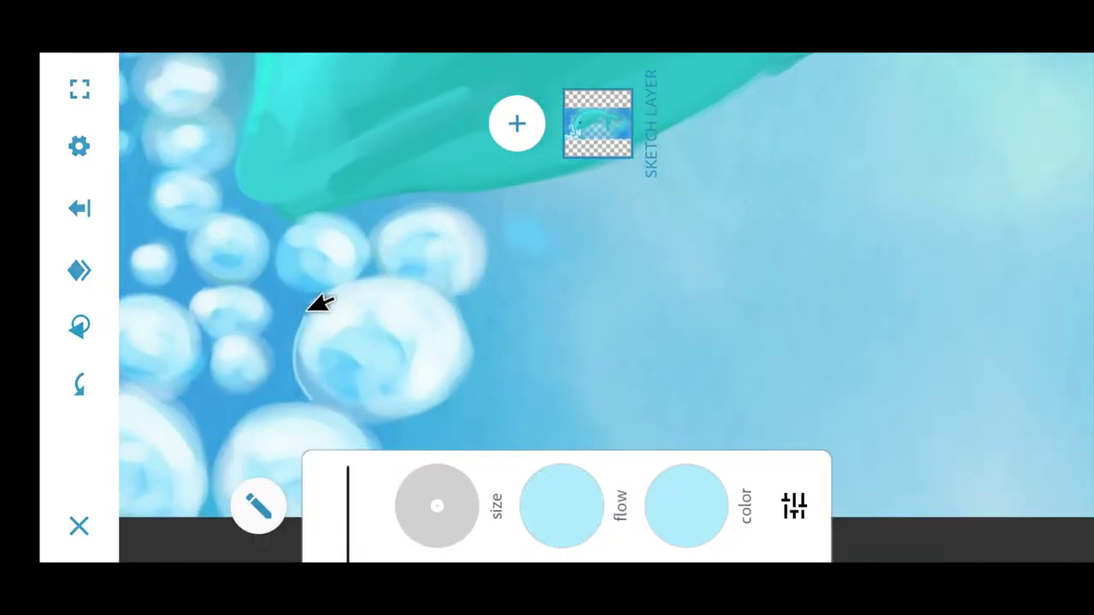
- Undo the stray light strokes, set brush size 4.0, and sample a medium blue from the background
{"action": "left_click_drag", "start_coordinate": [437, 505], "coordinate": [437, 491]}
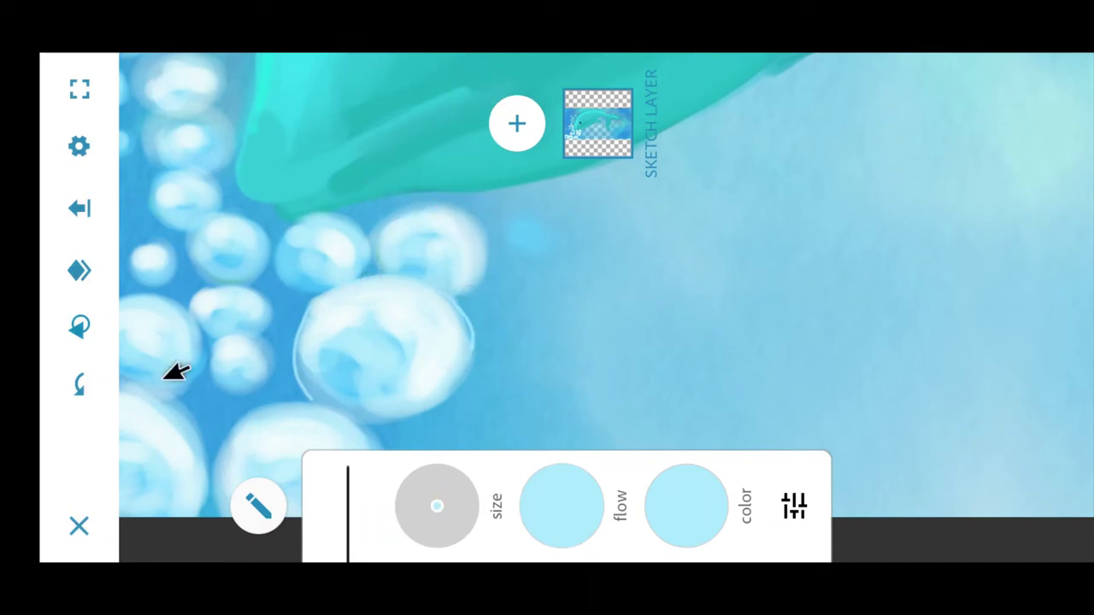
{"action": "left_click", "coordinate": [79, 384]}
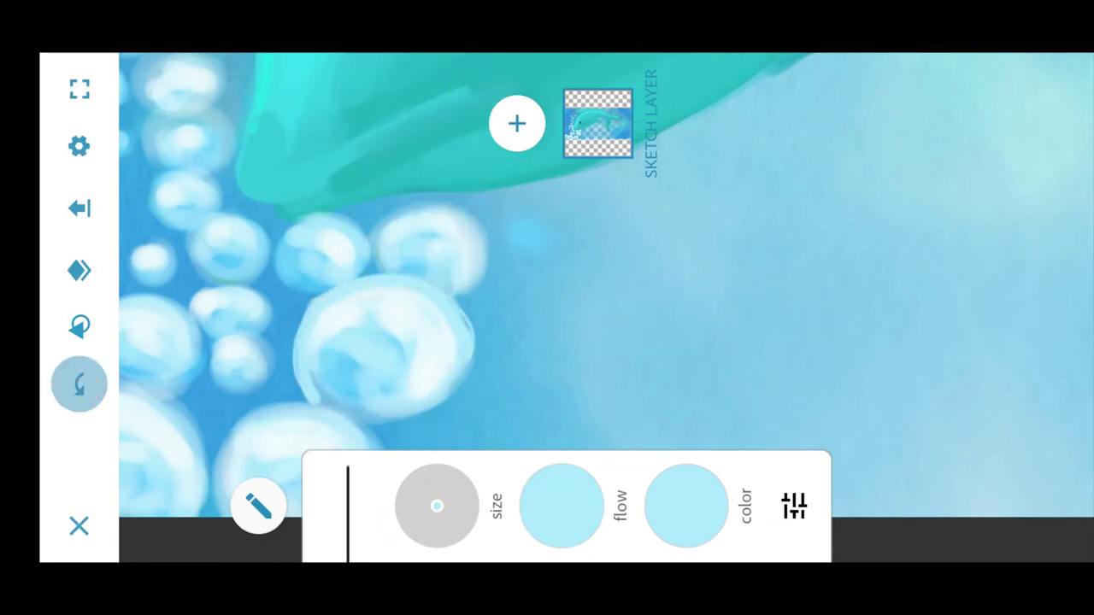
{"action": "left_click_drag", "start_coordinate": [436, 501], "coordinate": [421, 499]}
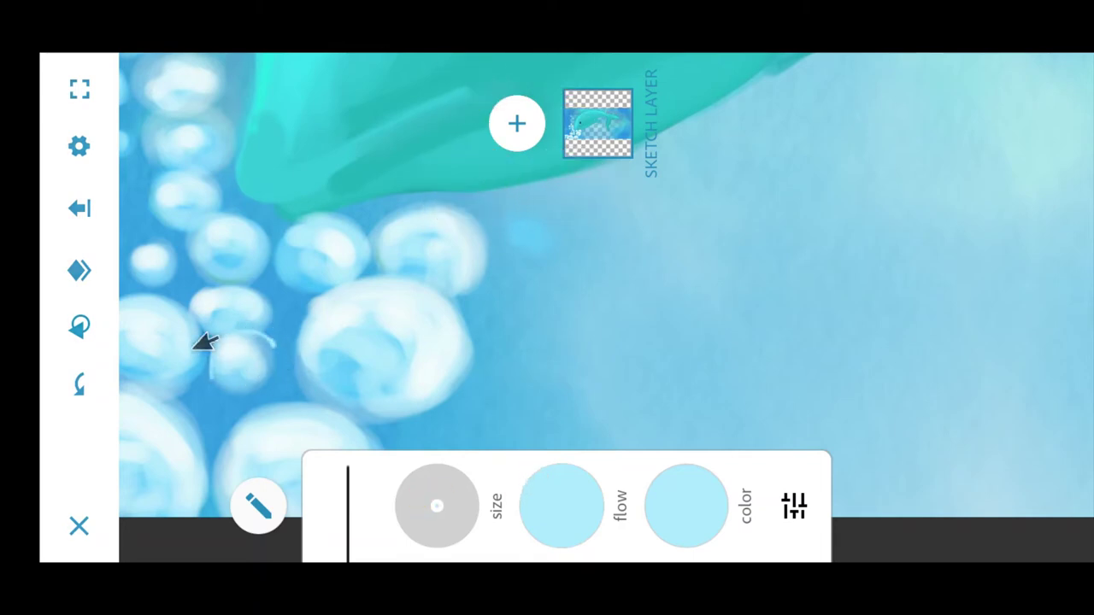
{"action": "left_click", "coordinate": [79, 384]}
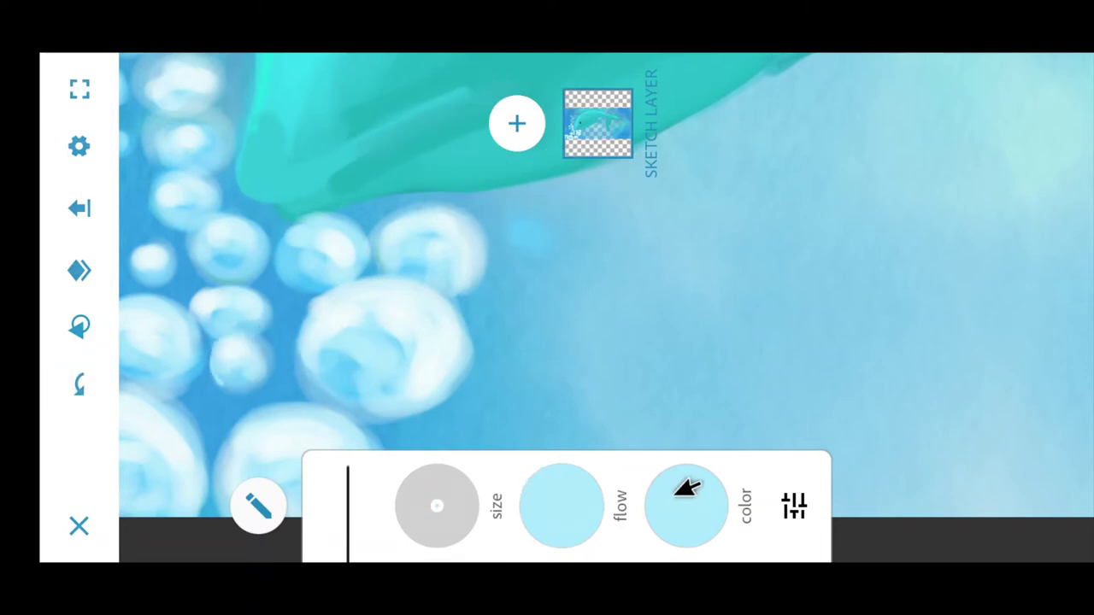
{"action": "left_click_drag", "start_coordinate": [683, 488], "coordinate": [239, 327]}
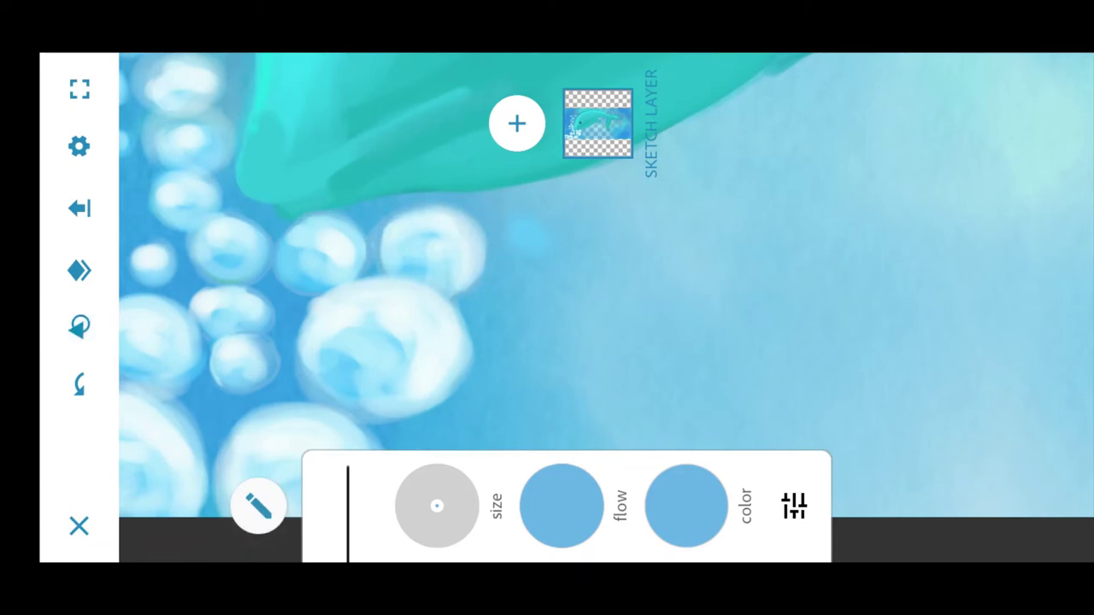
- Sample a pale blue from the bubbles, undoing and redoing the white arc stroke
{"action": "scroll", "coordinate": [384, 290], "scroll_direction": "down", "scroll_amount": 3}
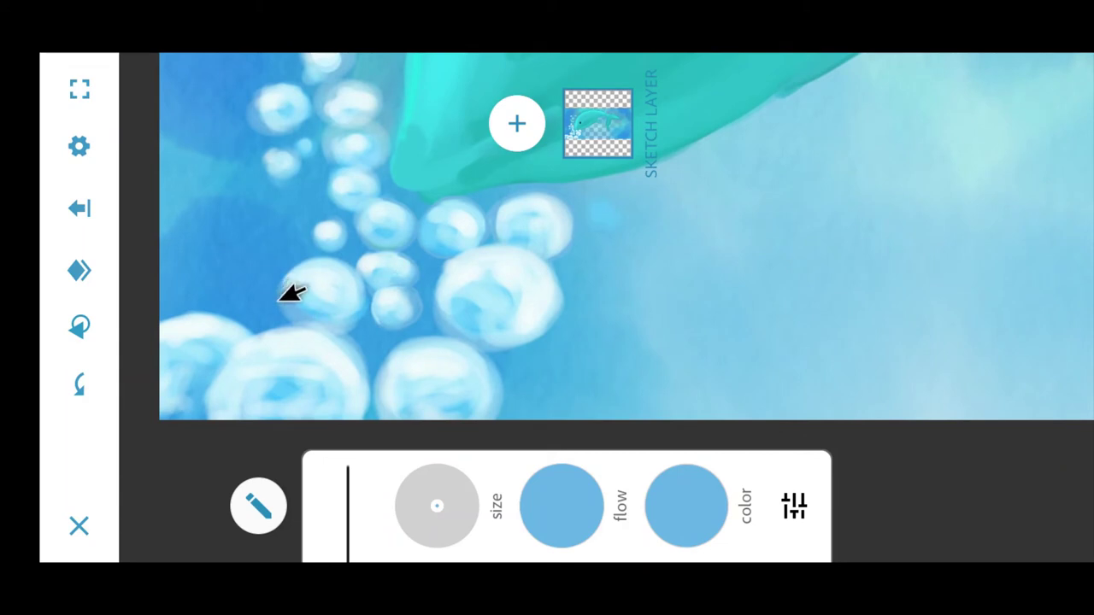
{"action": "scroll", "coordinate": [376, 306], "scroll_direction": "down", "scroll_amount": 2}
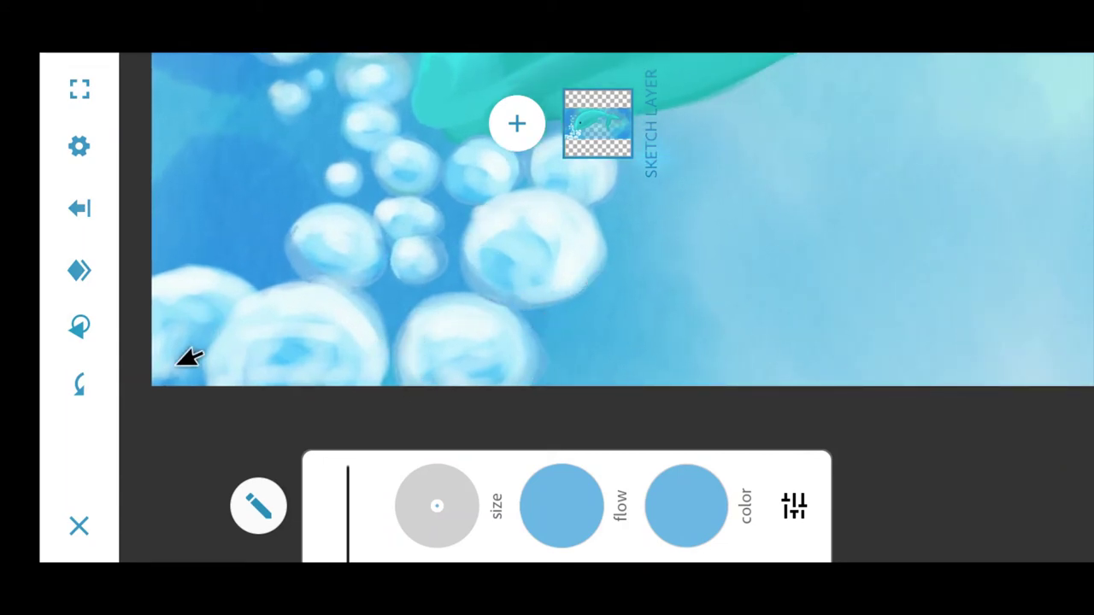
{"action": "left_click", "coordinate": [320, 288], "text": "alt"}
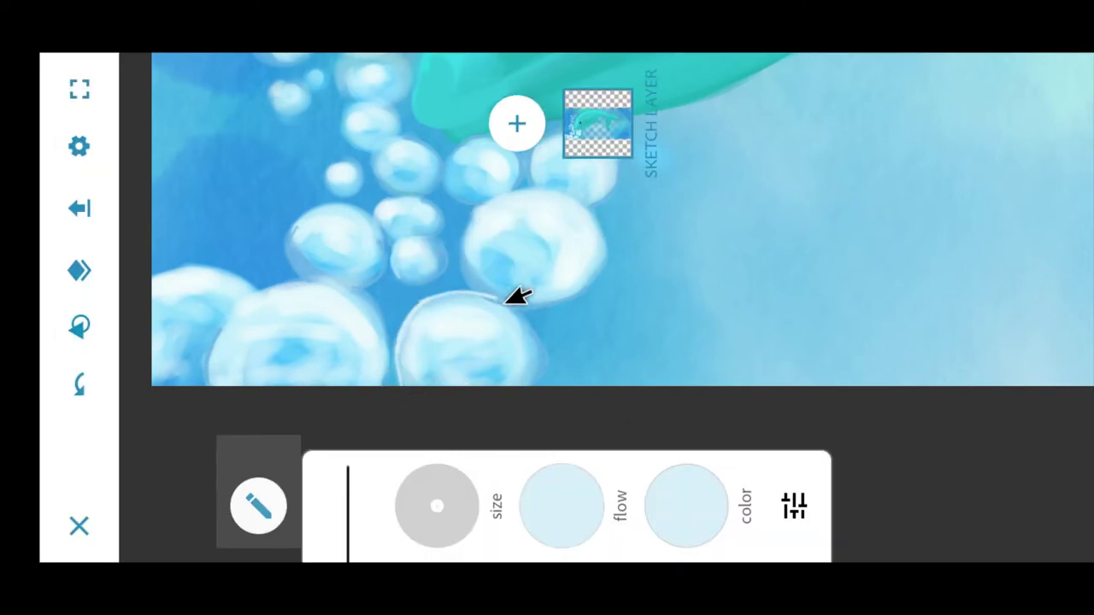
{"action": "key", "text": "ctrl+z"}
{"action": "left_click", "coordinate": [469, 293], "text": "alt"}
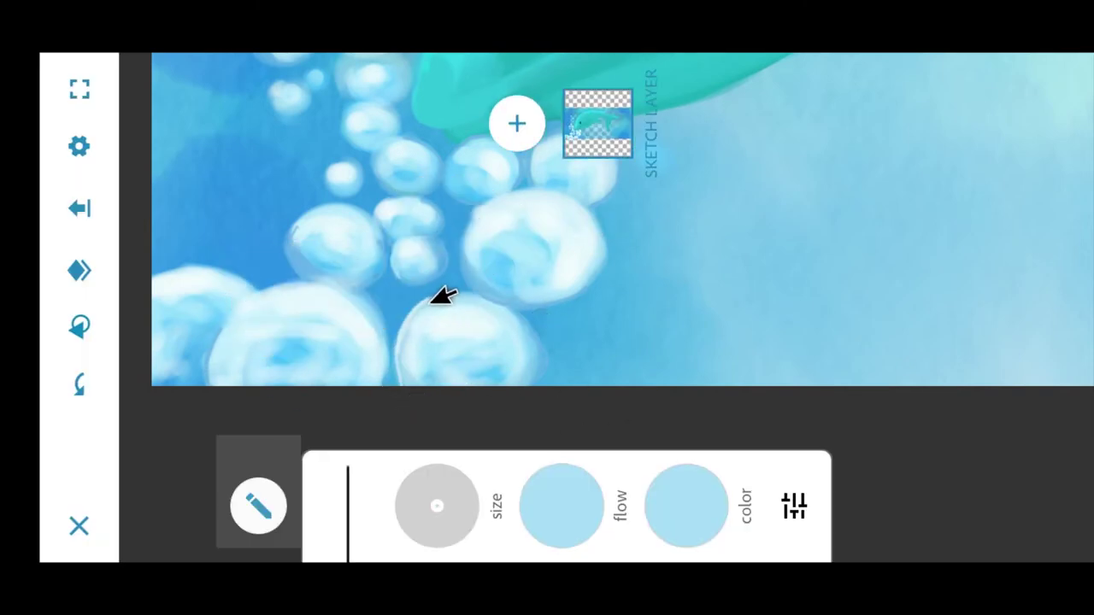
{"action": "key", "text": "ctrl+y"}
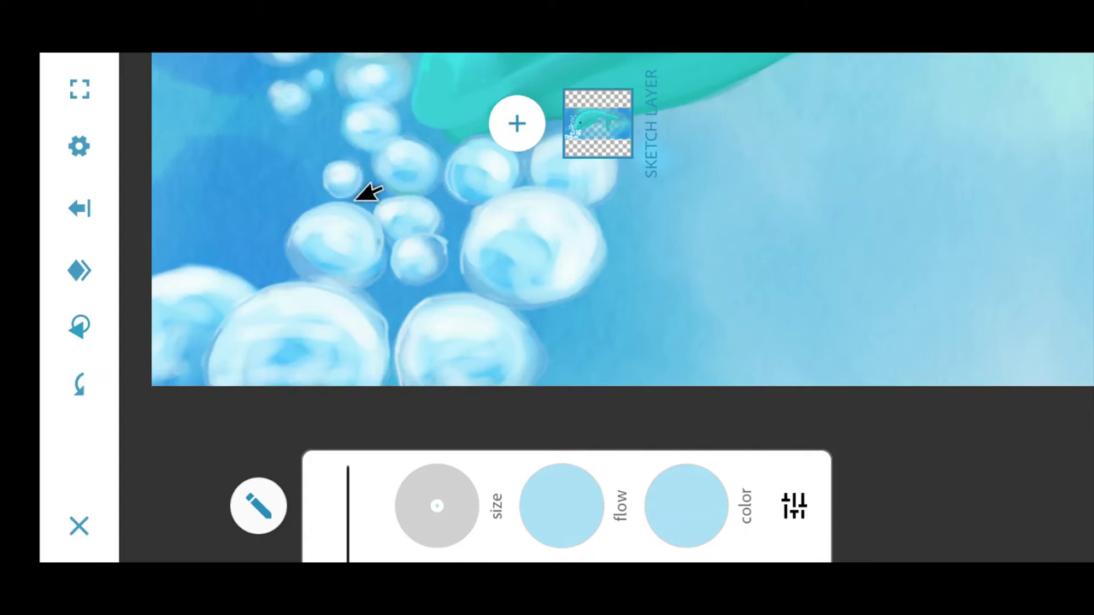
- Outline the small bubbles beside the nose with thin white rings, then lighten their fill at lower flow
{"action": "left_click_drag", "start_coordinate": [213, 249], "coordinate": [358, 273]}
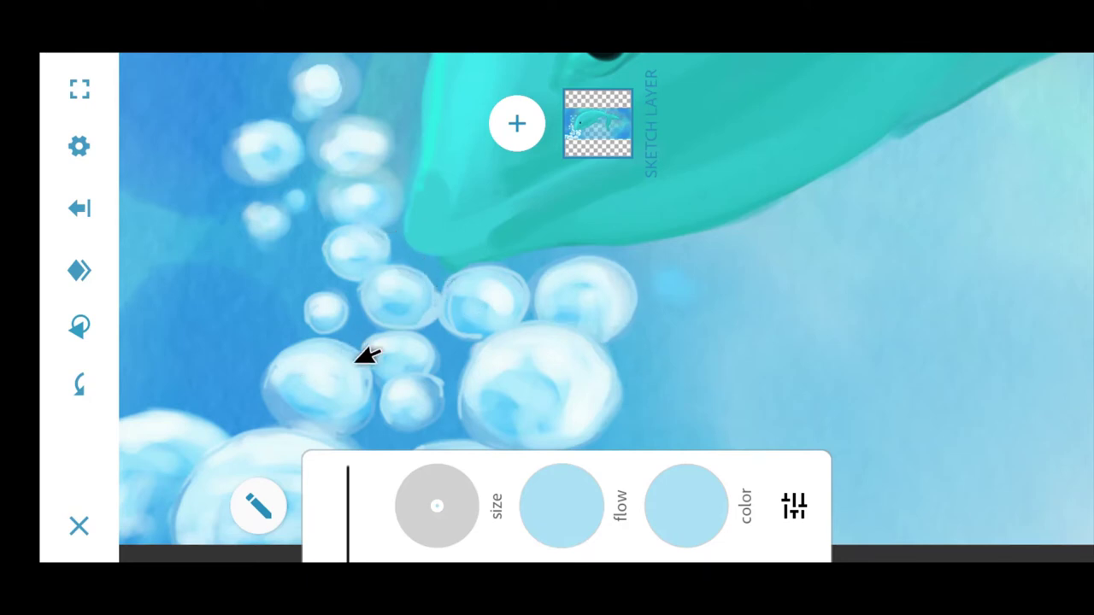
{"action": "left_click_drag", "start_coordinate": [257, 233], "coordinate": [267, 275]}
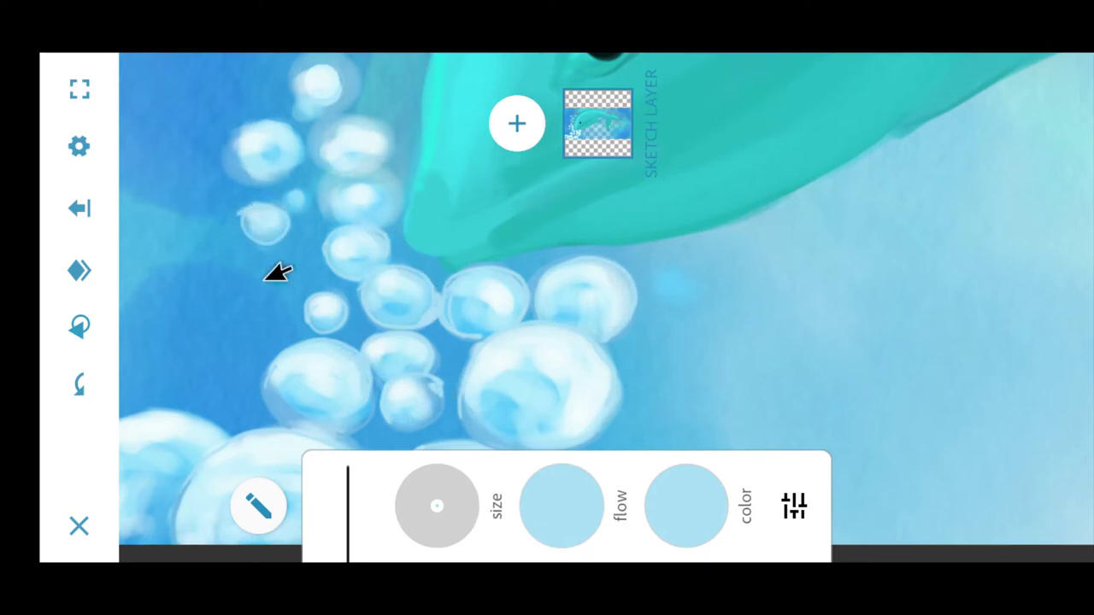
{"action": "left_click_drag", "start_coordinate": [222, 193], "coordinate": [284, 173]}
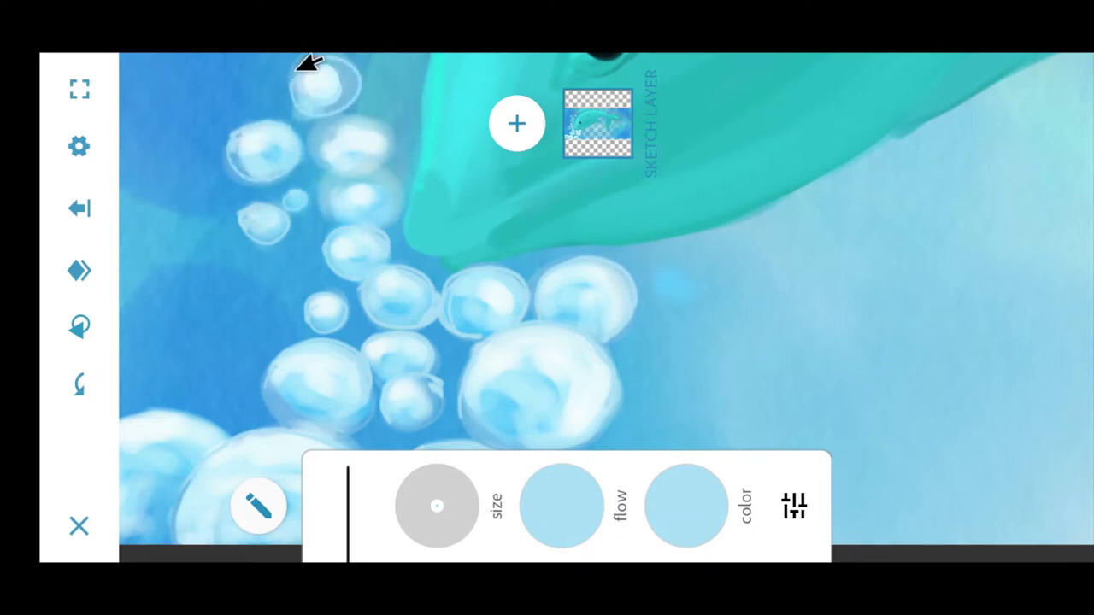
{"action": "scroll", "coordinate": [310, 69], "scroll_direction": "up", "scroll_amount": 2}
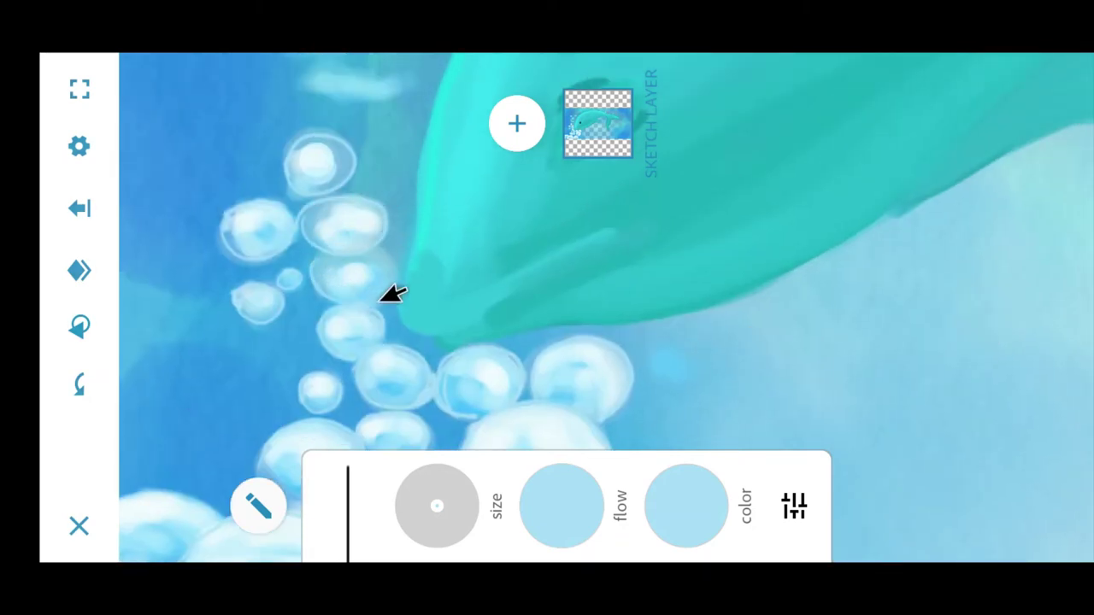
{"action": "left_click_drag", "start_coordinate": [561, 505], "coordinate": [561, 539]}
{"action": "left_click_drag", "start_coordinate": [241, 227], "coordinate": [245, 239]}
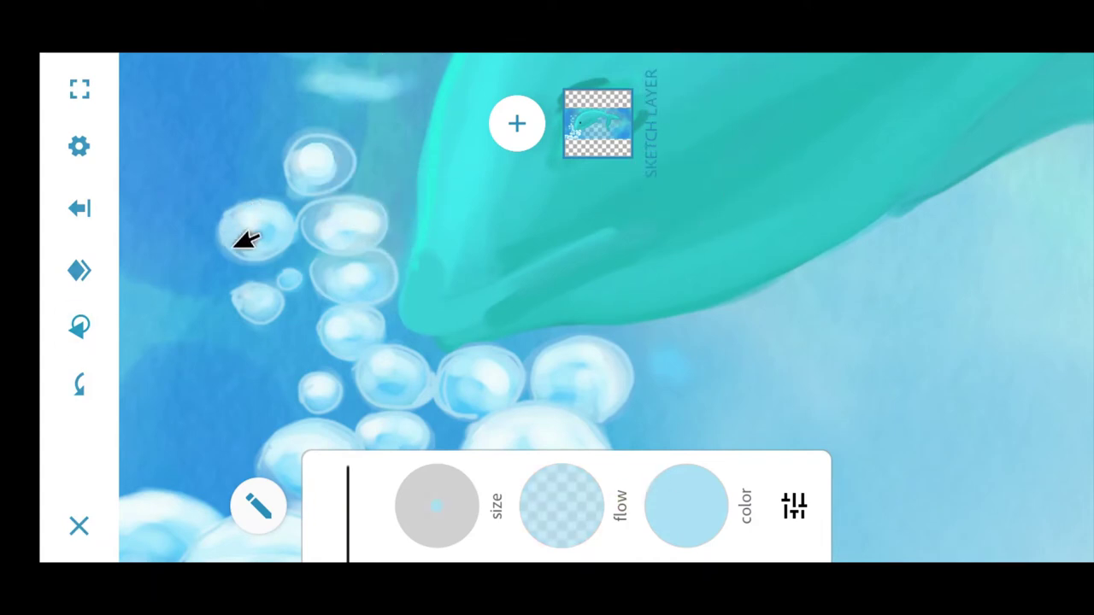
{"action": "mouse_move", "coordinate": [335, 207]}
{"action": "left_mouse_down"}
{"action": "mouse_move", "coordinate": [366, 239]}
{"action": "mouse_move", "coordinate": [353, 288]}
{"action": "left_mouse_up"}
- Set up the pointed pen brush in teal with adjusted flow and size 30.0
{"action": "scroll", "coordinate": [598, 300], "scroll_direction": "down", "scroll_amount": 5}
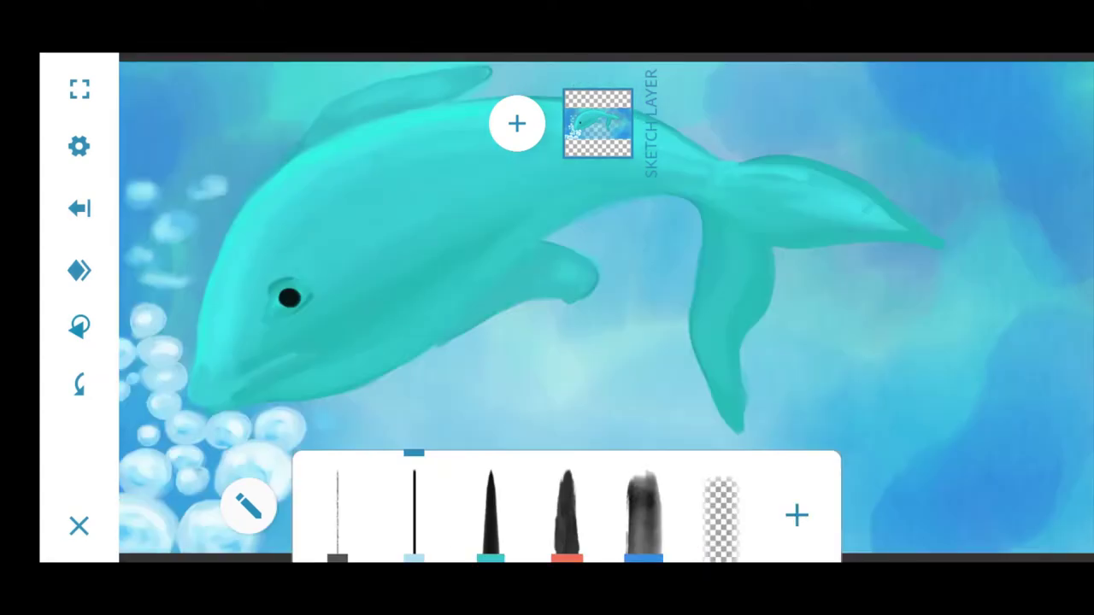
{"action": "scroll", "coordinate": [598, 282], "scroll_direction": "up", "scroll_amount": 2}
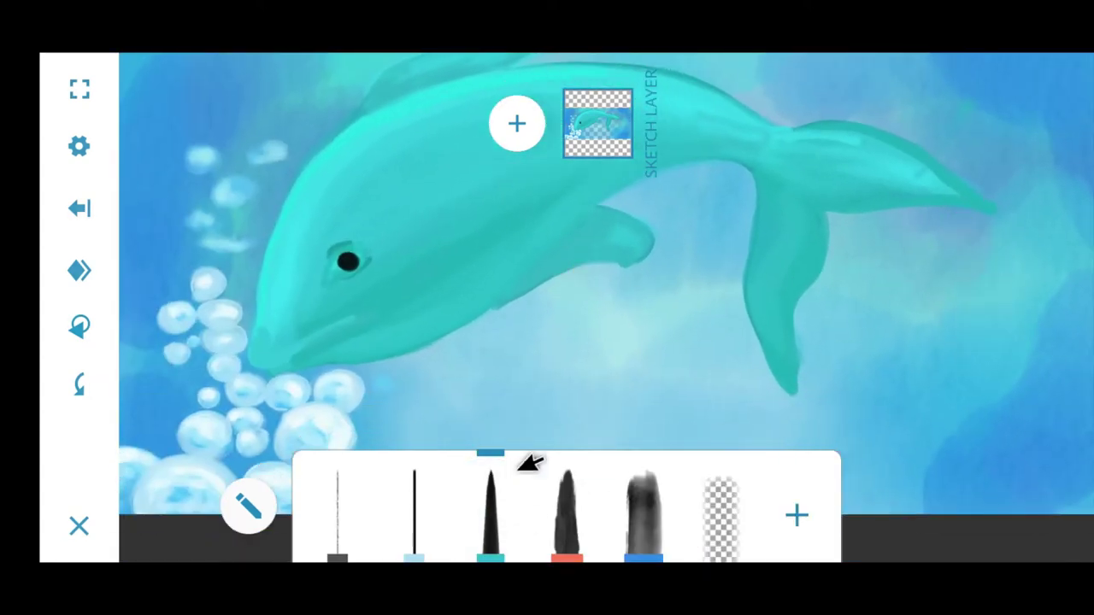
{"action": "left_click", "coordinate": [513, 507]}
{"action": "left_click", "coordinate": [686, 506]}
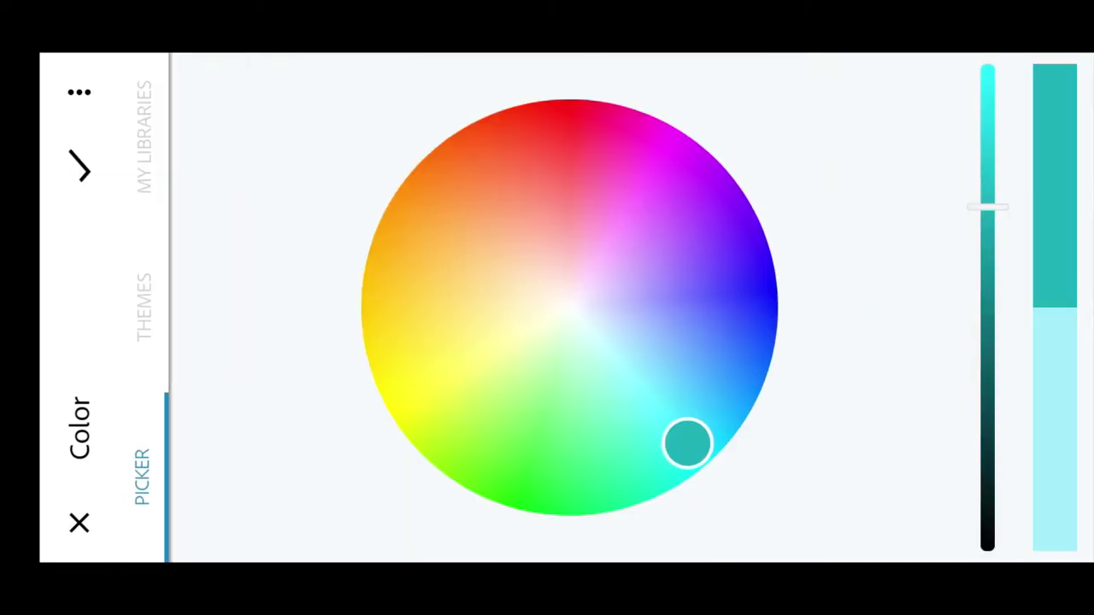
{"action": "left_click_drag", "start_coordinate": [986, 208], "coordinate": [986, 245]}
{"action": "left_click", "coordinate": [68, 171]}
{"action": "left_click_drag", "start_coordinate": [562, 506], "coordinate": [562, 479]}
{"action": "left_click_drag", "start_coordinate": [437, 506], "coordinate": [436, 487]}
- Draw trial teal squiggles below the dolphin, then undo them
{"action": "scroll", "coordinate": [813, 286], "scroll_direction": "down", "scroll_amount": 2}
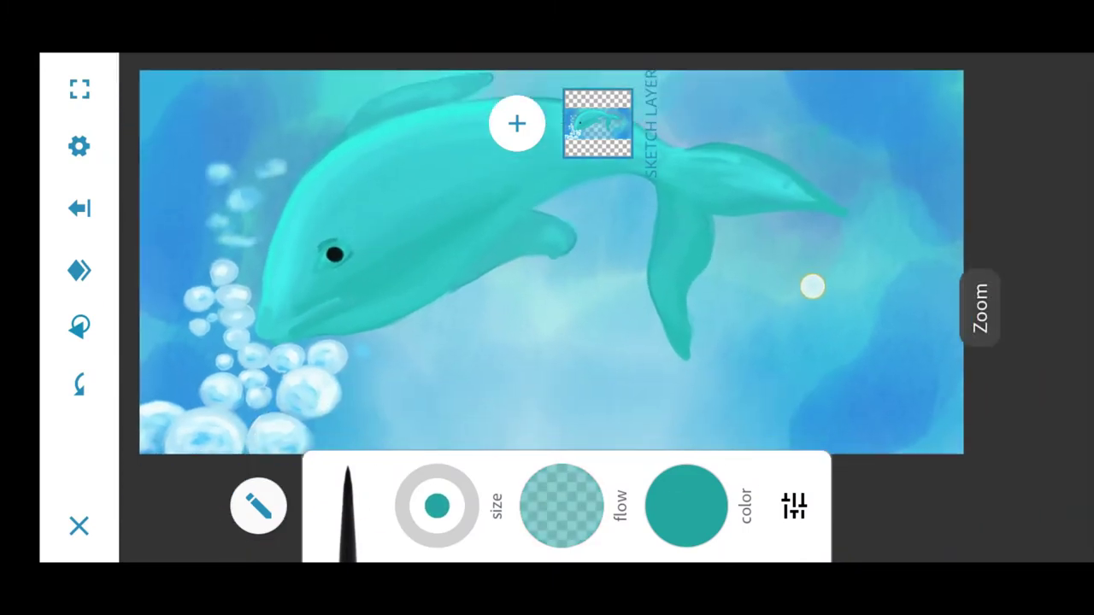
{"action": "mouse_move", "coordinate": [368, 441]}
{"action": "left_mouse_down"}
{"action": "mouse_move", "coordinate": [446, 409]}
{"action": "mouse_move", "coordinate": [427, 328]}
{"action": "left_mouse_up"}
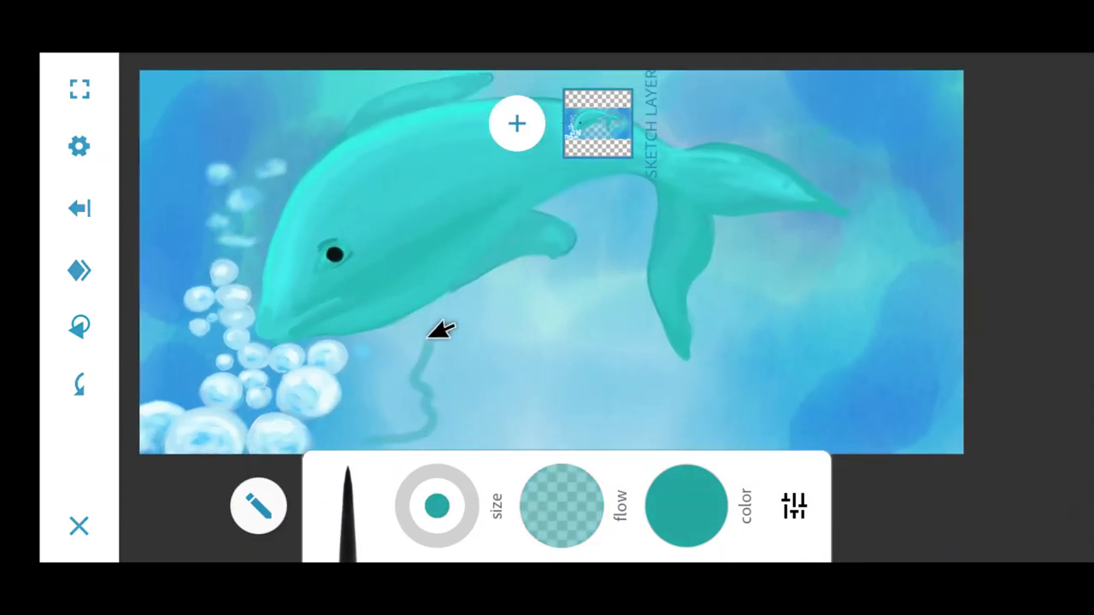
{"action": "mouse_move", "coordinate": [461, 295]}
{"action": "left_mouse_down"}
{"action": "mouse_move", "coordinate": [501, 415]}
{"action": "mouse_move", "coordinate": [456, 363]}
{"action": "left_mouse_up"}
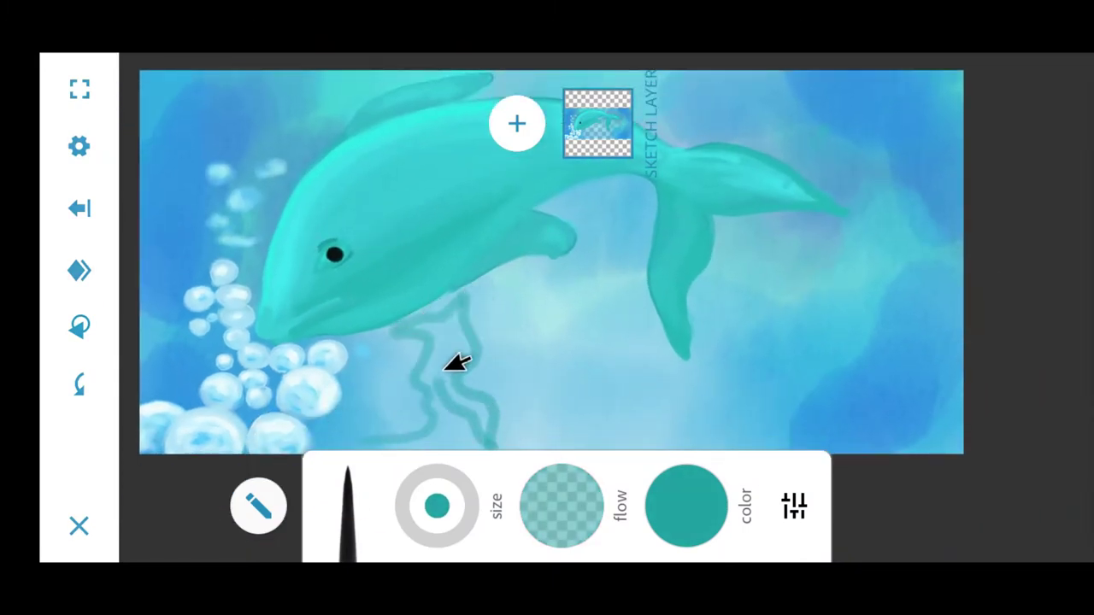
{"action": "left_click", "coordinate": [78, 386]}
- Choose a thin brush with a pale near-white mint colour
{"action": "left_click", "coordinate": [685, 505]}
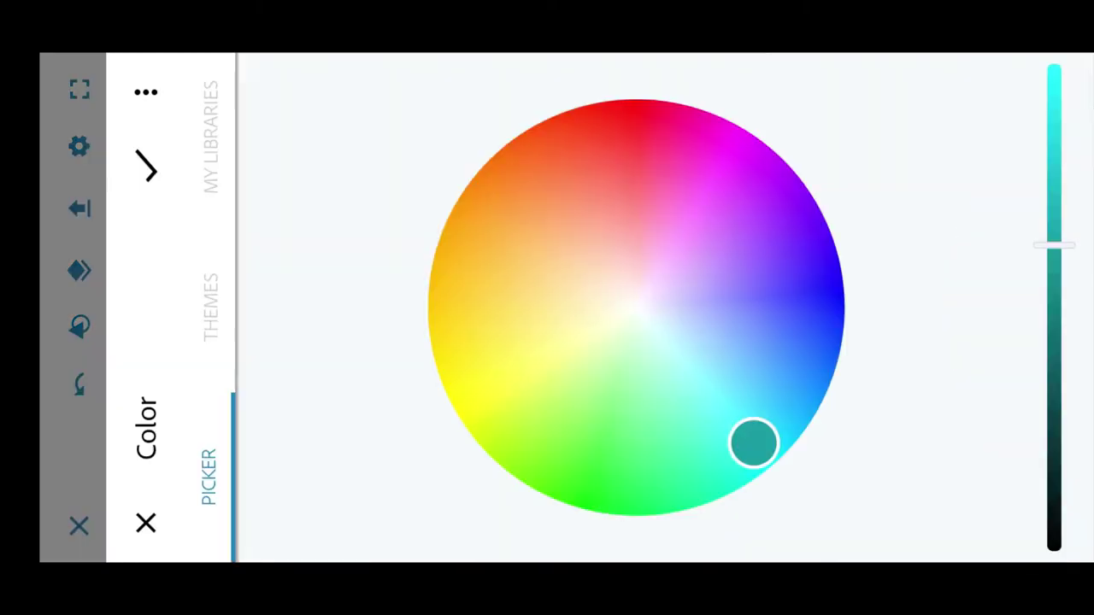
{"action": "left_click", "coordinate": [145, 520]}
{"action": "left_click", "coordinate": [347, 509]}
{"action": "left_click", "coordinate": [685, 505]}
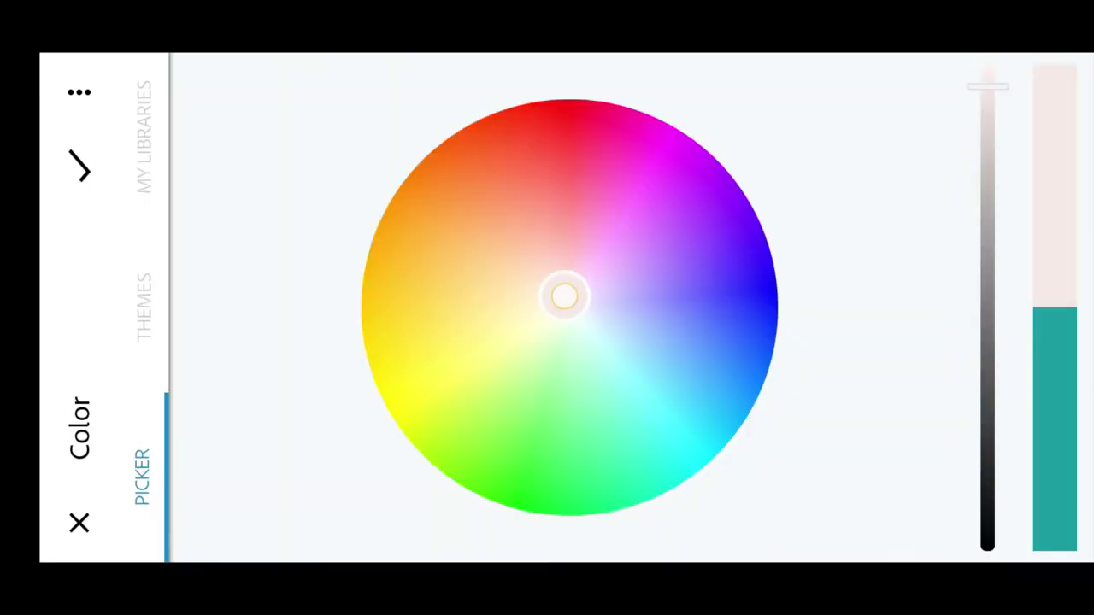
{"action": "left_click", "coordinate": [564, 296]}
{"action": "left_click", "coordinate": [79, 166]}
{"action": "left_click", "coordinate": [685, 505]}
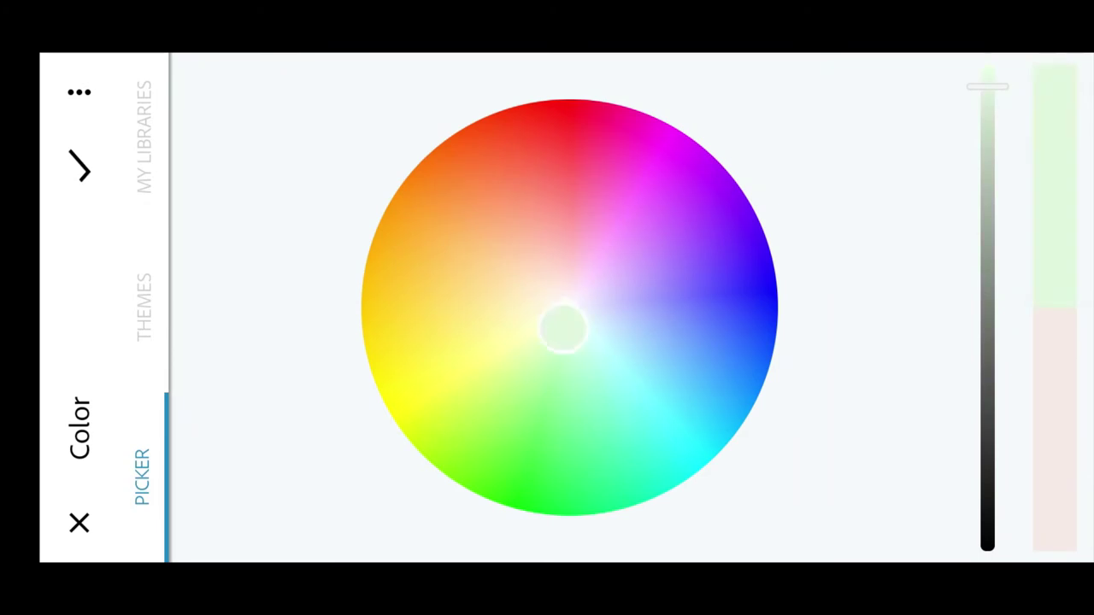
{"action": "left_click", "coordinate": [80, 166]}
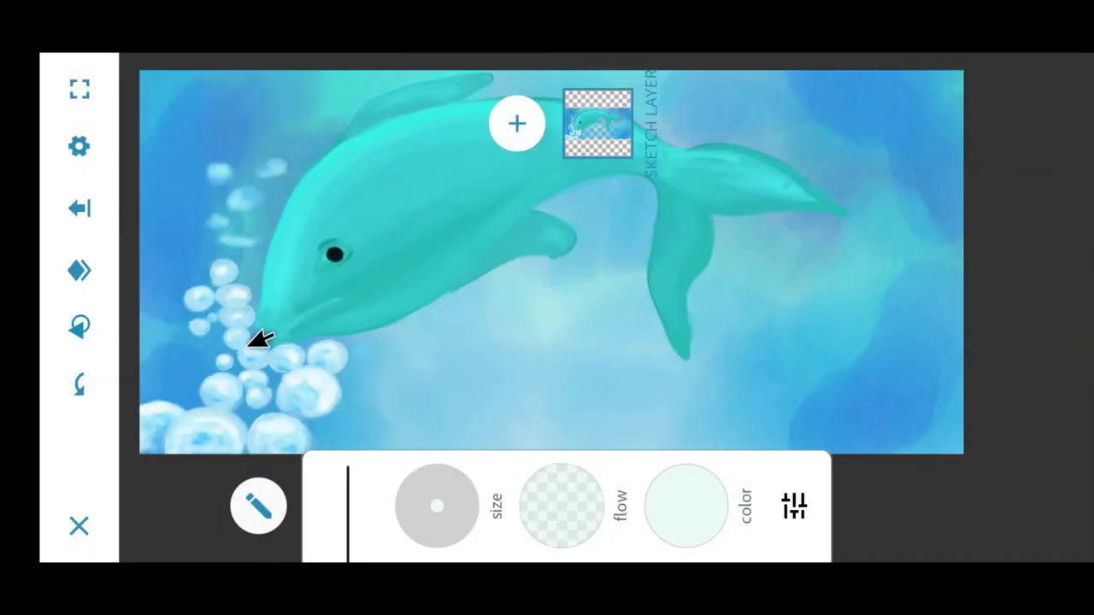
- Add a circle guide from Shapes and move it onto the lower-left bubbles
{"action": "left_click", "coordinate": [78, 146]}
{"action": "left_click", "coordinate": [571, 368]}
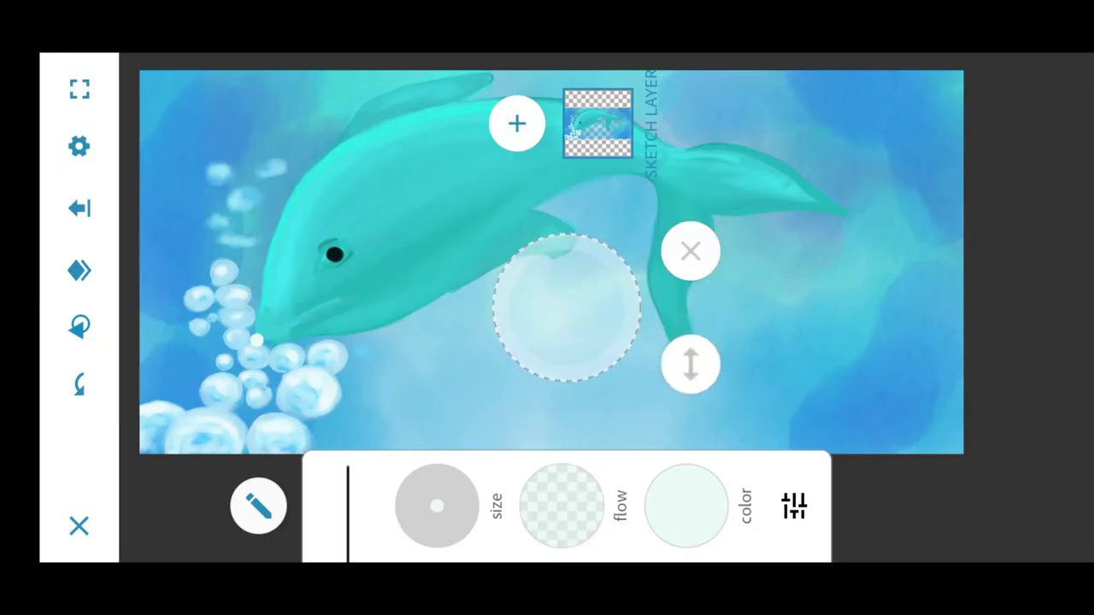
{"action": "left_click_drag", "start_coordinate": [567, 307], "coordinate": [213, 395]}
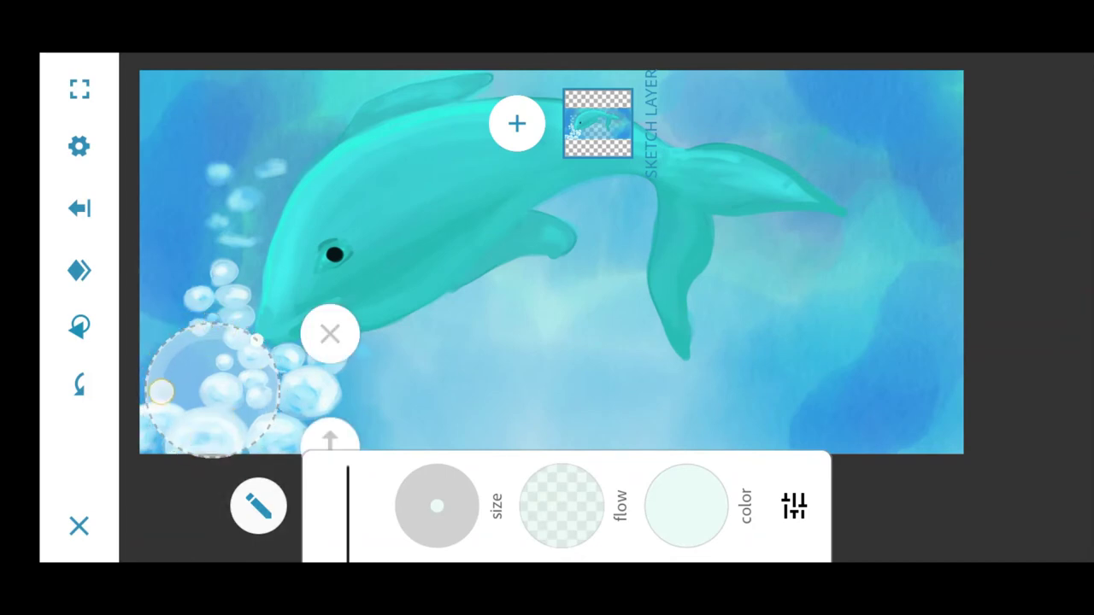
{"action": "key", "text": "Tab"}
{"action": "left_click_drag", "start_coordinate": [162, 391], "coordinate": [240, 372]}
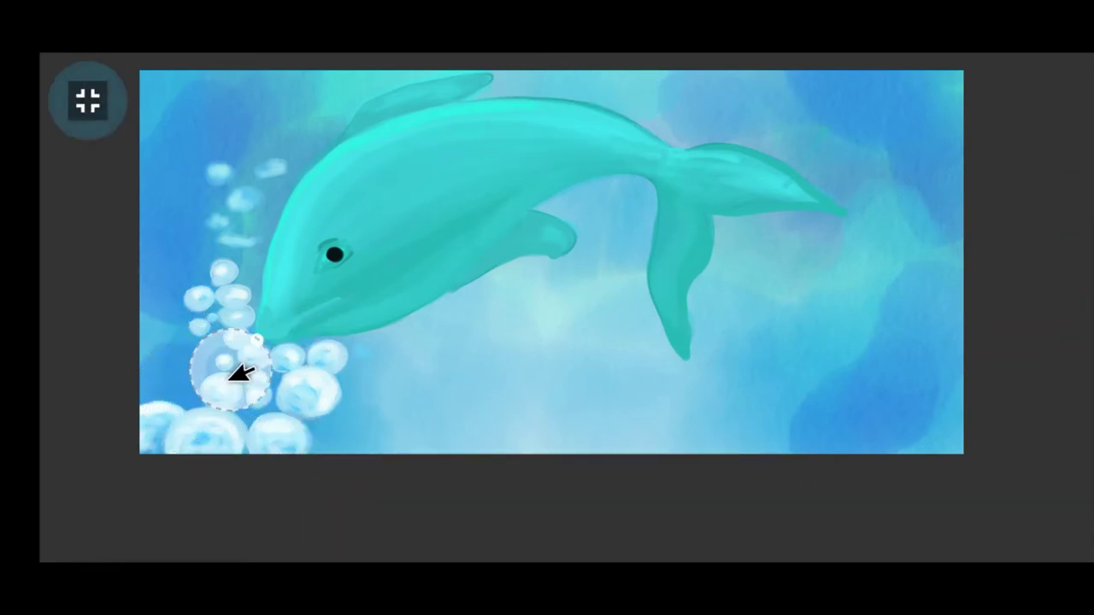
- Resize and nudge the circle guide around the dolphin's mouth, then raise flow to maximum
{"action": "left_click", "coordinate": [239, 372]}
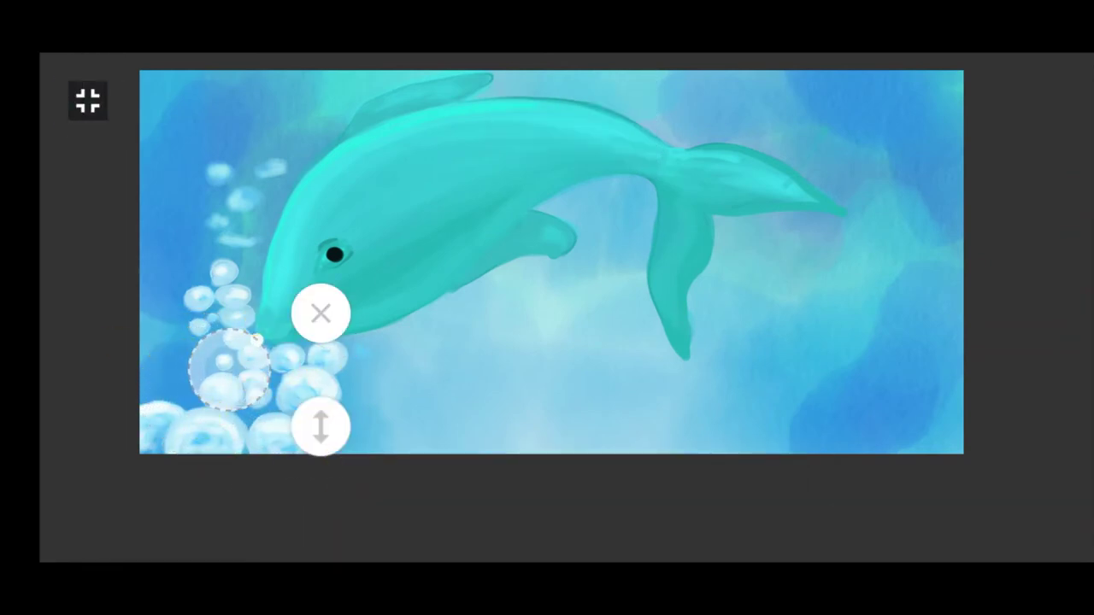
{"action": "left_click_drag", "start_coordinate": [155, 351], "coordinate": [165, 320]}
{"action": "left_click", "coordinate": [199, 390]}
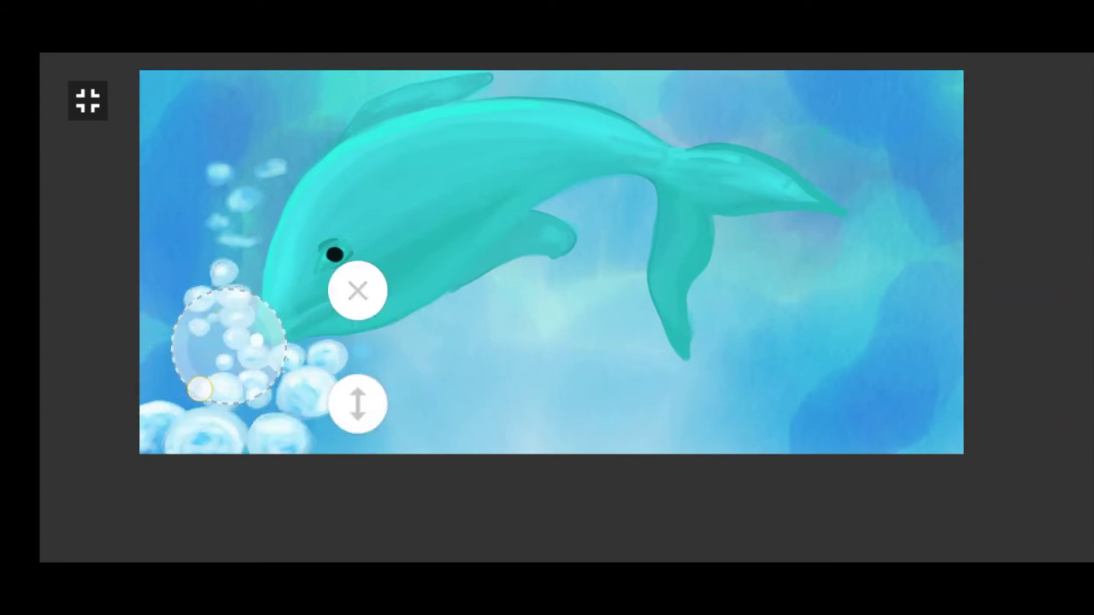
{"action": "mouse_move", "coordinate": [222, 350]}
{"action": "left_mouse_down"}
{"action": "mouse_move", "coordinate": [205, 376]}
{"action": "mouse_move", "coordinate": [215, 344]}
{"action": "left_mouse_up"}
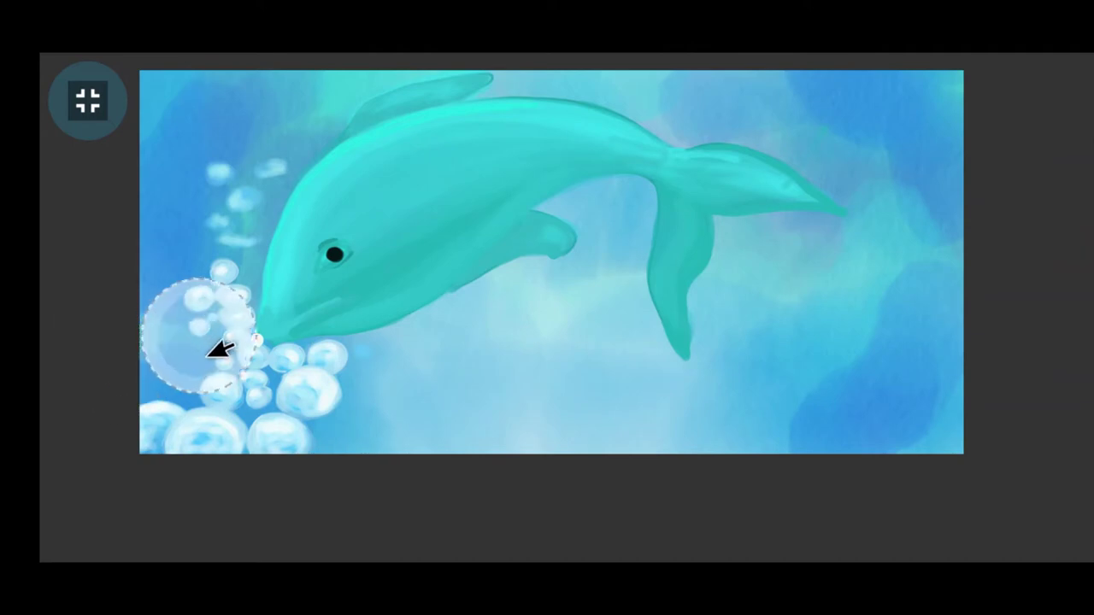
{"action": "left_click", "coordinate": [88, 100]}
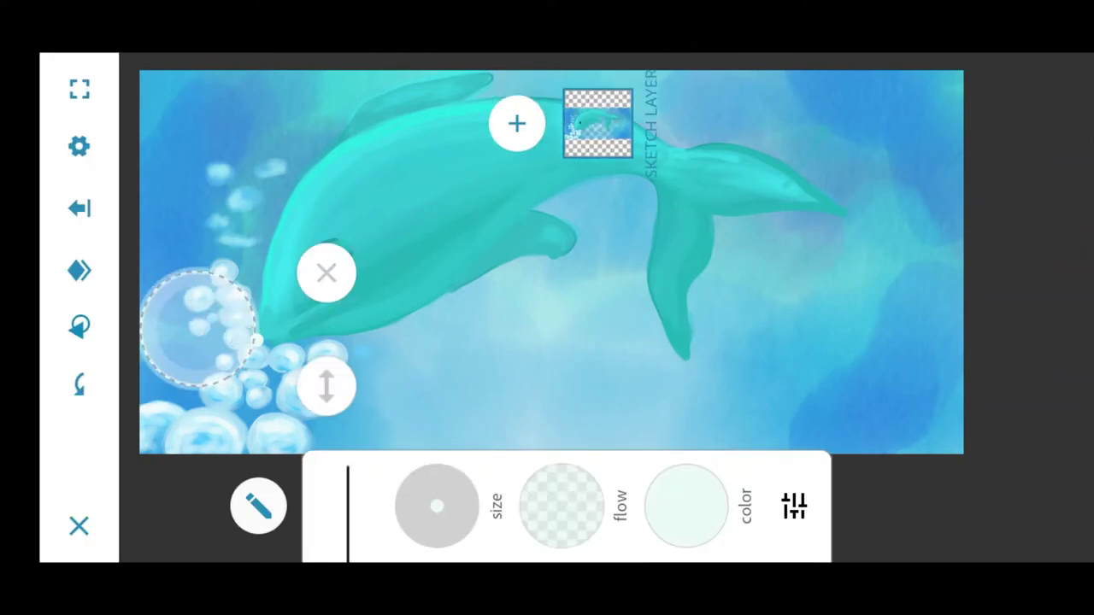
{"action": "left_click_drag", "start_coordinate": [561, 526], "coordinate": [561, 487]}
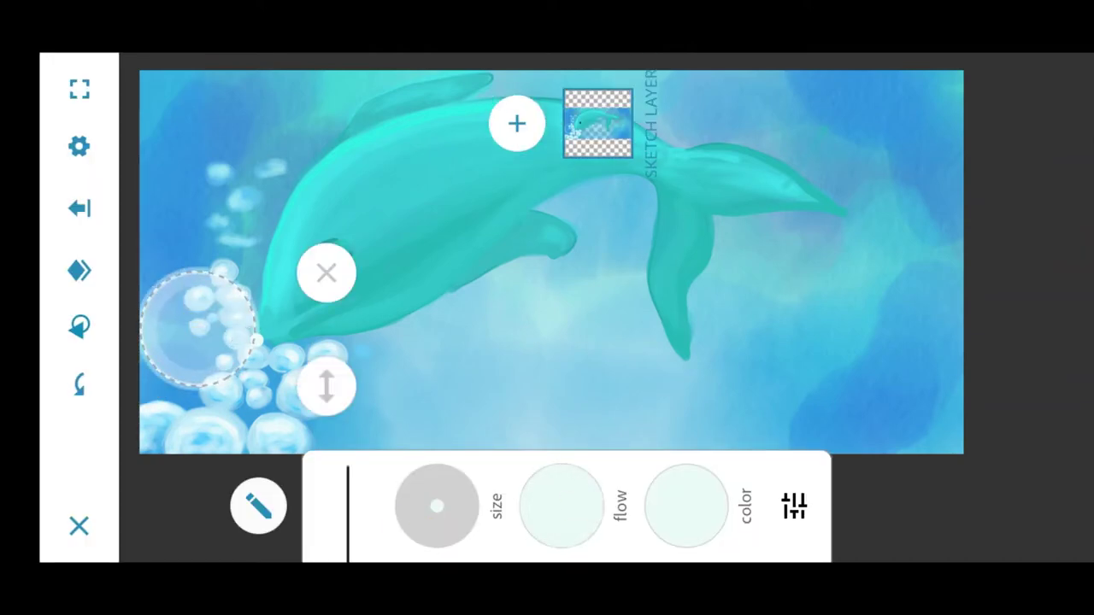
- Place a hexagon stencil beside the dolphin's mouth and add a new empty sketch layer
{"action": "left_click", "coordinate": [202, 321]}
{"action": "scroll", "coordinate": [555, 282], "scroll_direction": "up", "scroll_amount": 3}
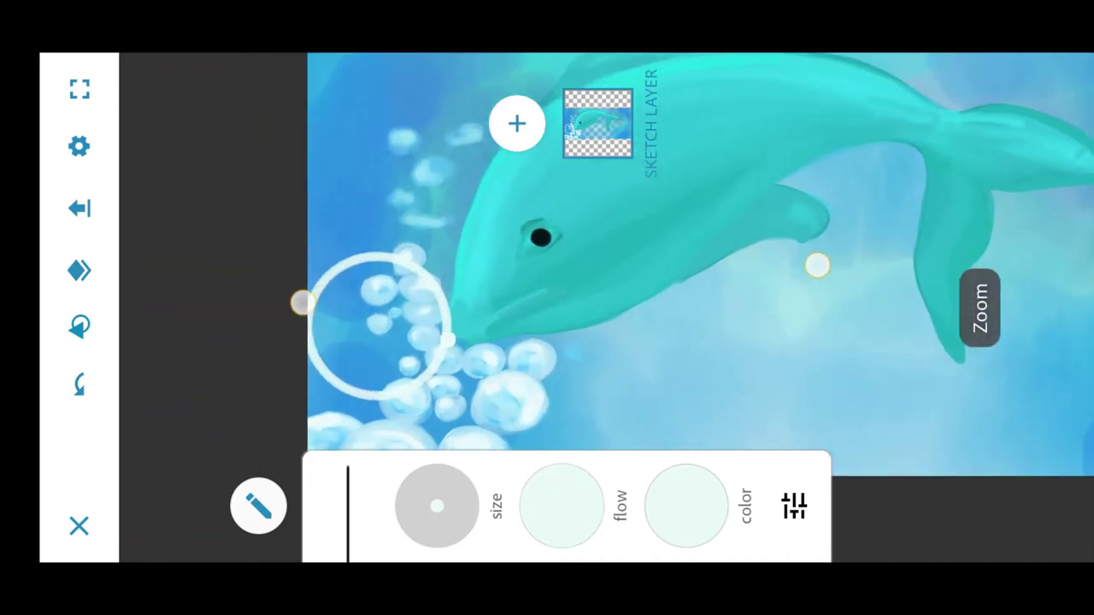
{"action": "left_click", "coordinate": [80, 270]}
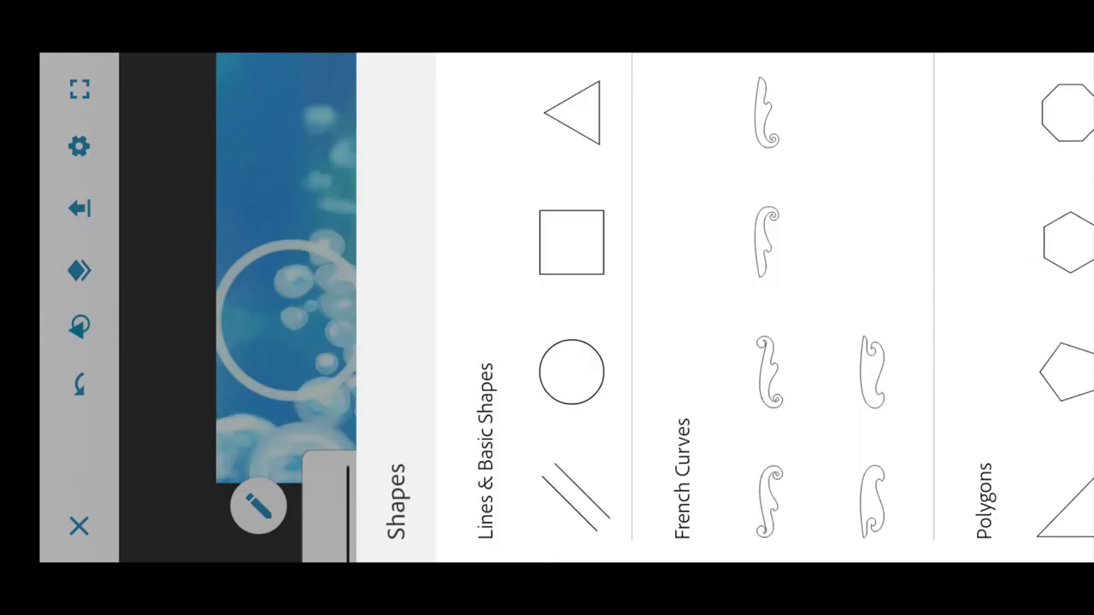
{"action": "left_click", "coordinate": [1068, 243]}
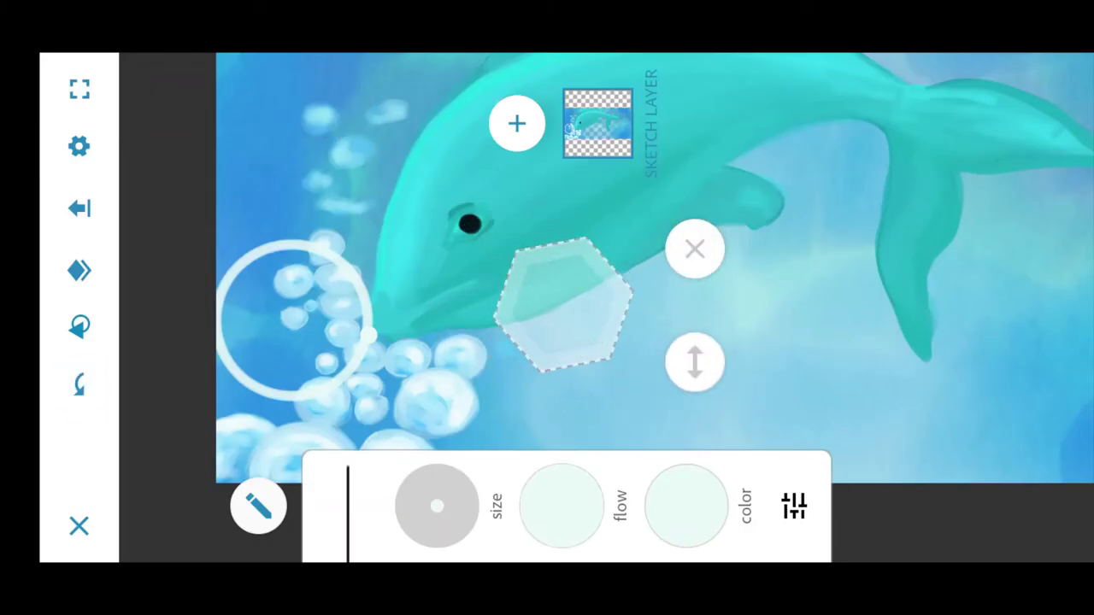
{"action": "mouse_move", "coordinate": [549, 363]}
{"action": "left_mouse_down"}
{"action": "mouse_move", "coordinate": [611, 336]}
{"action": "mouse_move", "coordinate": [533, 361]}
{"action": "mouse_move", "coordinate": [669, 263]}
{"action": "mouse_move", "coordinate": [293, 350]}
{"action": "mouse_move", "coordinate": [282, 308]}
{"action": "mouse_move", "coordinate": [300, 373]}
{"action": "mouse_move", "coordinate": [313, 362]}
{"action": "mouse_move", "coordinate": [259, 305]}
{"action": "mouse_move", "coordinate": [291, 397]}
{"action": "mouse_move", "coordinate": [420, 300]}
{"action": "mouse_move", "coordinate": [268, 367]}
{"action": "mouse_move", "coordinate": [240, 317]}
{"action": "mouse_move", "coordinate": [299, 257]}
{"action": "mouse_move", "coordinate": [353, 278]}
{"action": "mouse_move", "coordinate": [357, 325]}
{"action": "mouse_move", "coordinate": [327, 371]}
{"action": "mouse_move", "coordinate": [333, 293]}
{"action": "mouse_move", "coordinate": [283, 247]}
{"action": "mouse_move", "coordinate": [245, 264]}
{"action": "mouse_move", "coordinate": [276, 296]}
{"action": "mouse_move", "coordinate": [244, 295]}
{"action": "left_mouse_up"}
{"action": "left_click", "coordinate": [700, 278]}
{"action": "left_click", "coordinate": [516, 123]}
{"action": "left_click", "coordinate": [977, 444]}
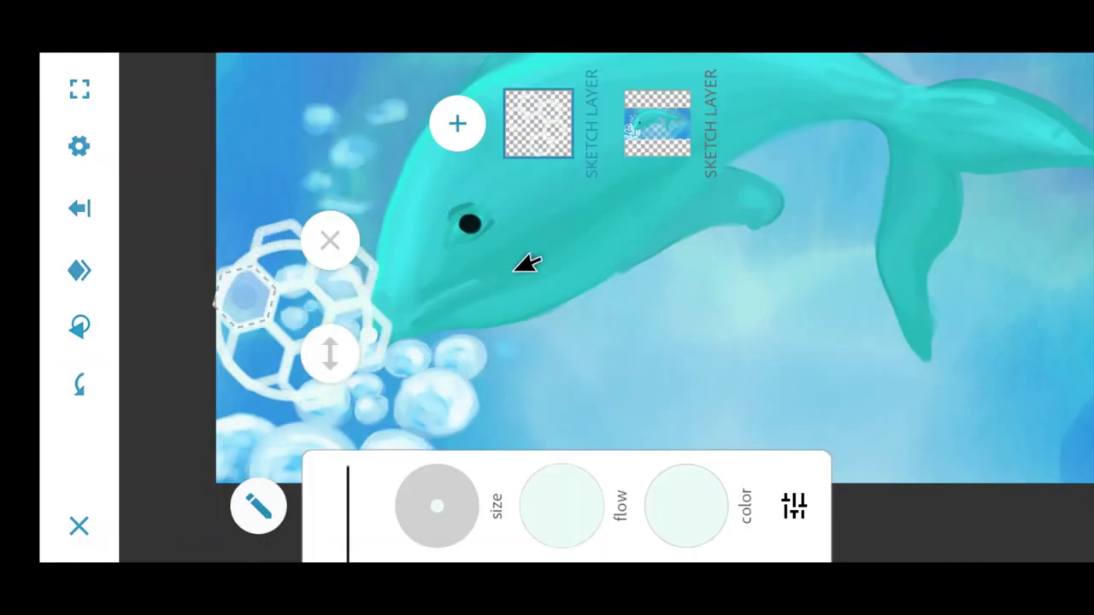
- Erase the outer hexagon strokes along the top, then paint the ball's lower-right and top rim white
{"action": "left_click", "coordinate": [439, 522]}
{"action": "scroll", "coordinate": [513, 478], "scroll_direction": "up", "scroll_amount": 3}
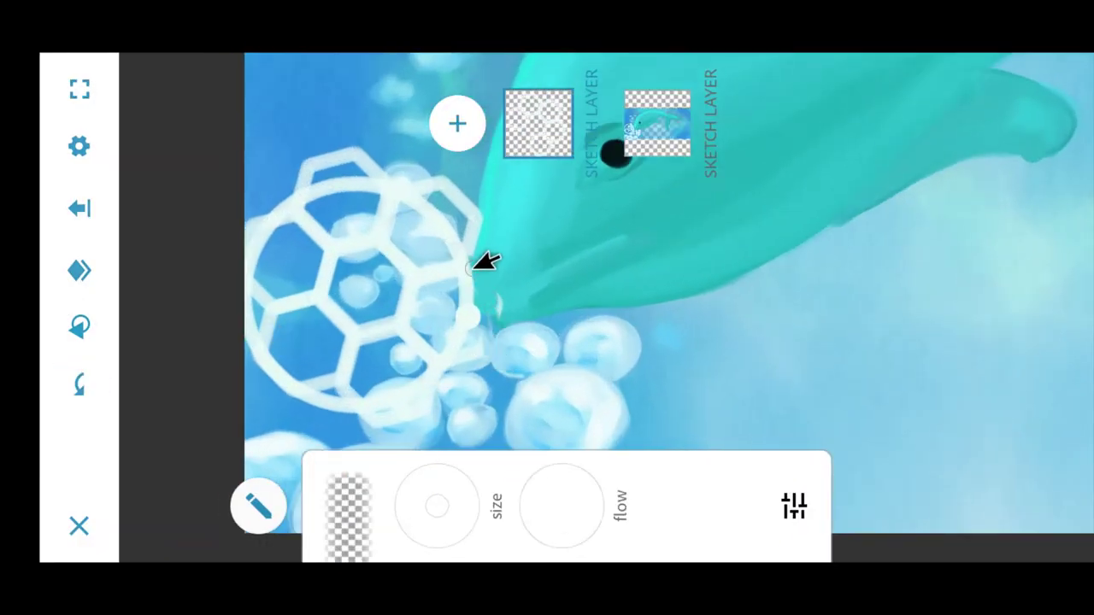
{"action": "mouse_move", "coordinate": [310, 171]}
{"action": "left_mouse_down"}
{"action": "mouse_move", "coordinate": [461, 181]}
{"action": "mouse_move", "coordinate": [496, 337]}
{"action": "left_mouse_up"}
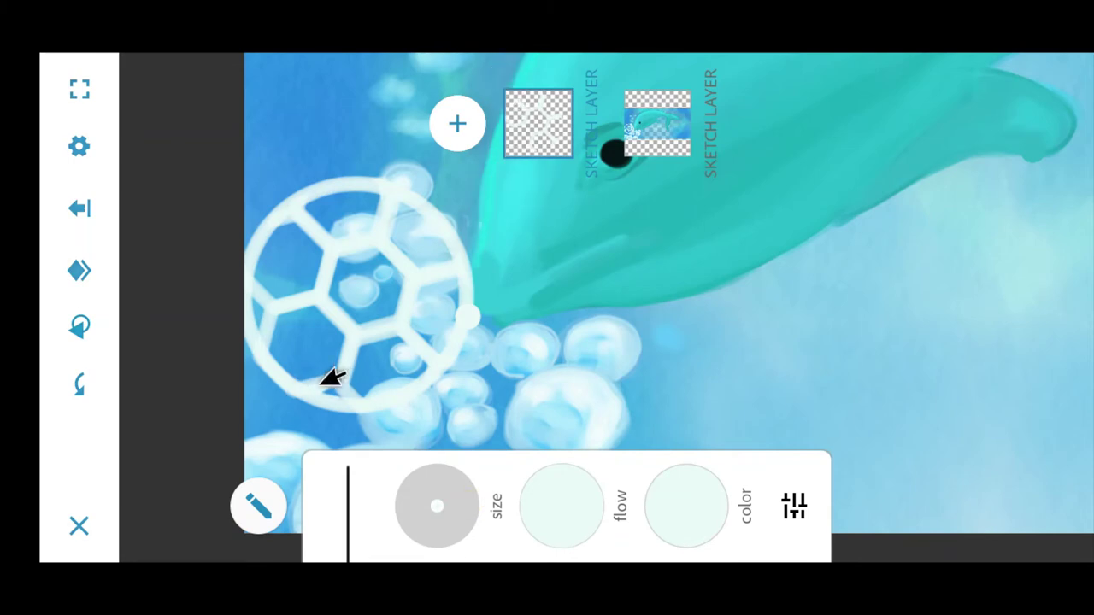
{"action": "mouse_move", "coordinate": [421, 320]}
{"action": "left_mouse_down"}
{"action": "mouse_move", "coordinate": [443, 282]}
{"action": "mouse_move", "coordinate": [457, 299]}
{"action": "left_mouse_up"}
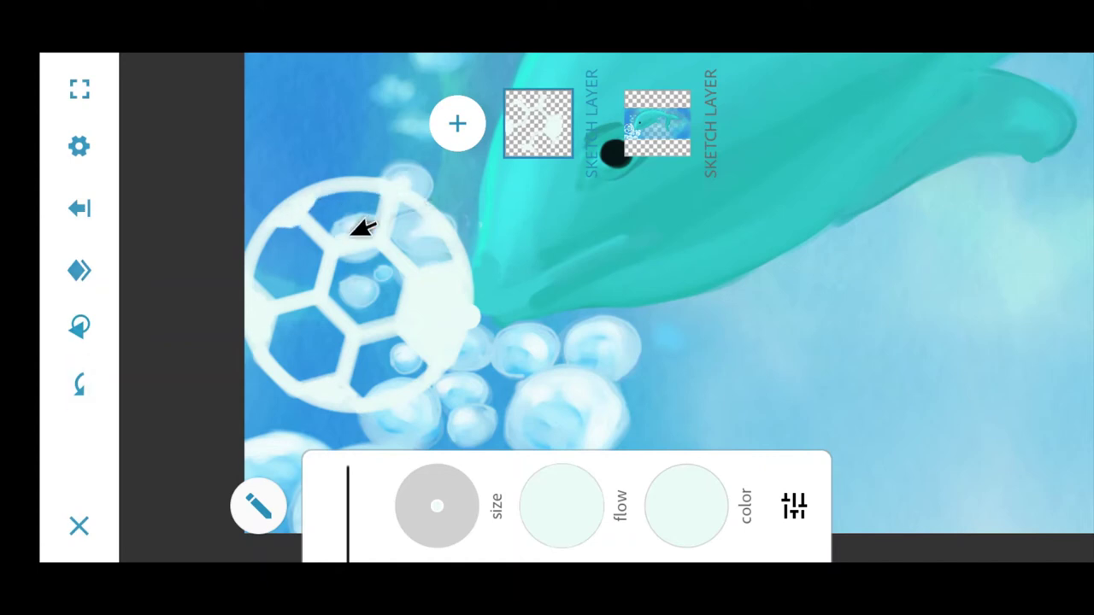
{"action": "mouse_move", "coordinate": [362, 224]}
{"action": "left_mouse_down"}
{"action": "mouse_move", "coordinate": [383, 207]}
{"action": "mouse_move", "coordinate": [329, 188]}
{"action": "mouse_move", "coordinate": [402, 199]}
{"action": "left_mouse_up"}
- Switch to black and try a hexagon at the ball's lower-left, undoing the thick fill
{"action": "left_click", "coordinate": [686, 506]}
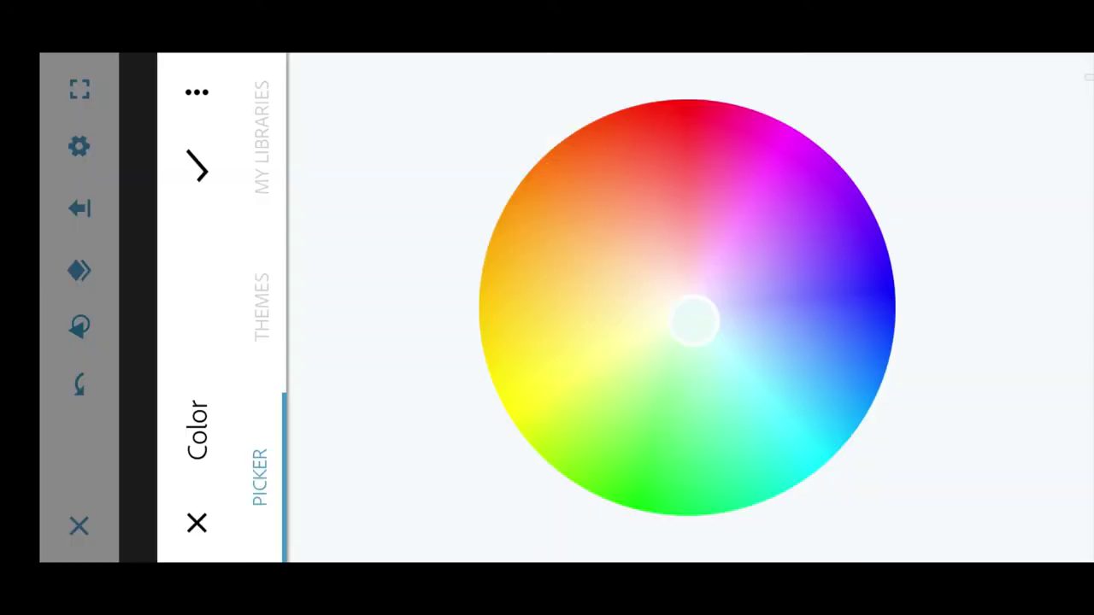
{"action": "left_click", "coordinate": [1055, 538]}
{"action": "mouse_move", "coordinate": [266, 350]}
{"action": "left_mouse_down"}
{"action": "mouse_move", "coordinate": [301, 381]}
{"action": "mouse_move", "coordinate": [274, 350]}
{"action": "mouse_move", "coordinate": [301, 303]}
{"action": "left_mouse_up"}
{"action": "mouse_move", "coordinate": [395, 349]}
{"action": "left_mouse_down"}
{"action": "mouse_move", "coordinate": [359, 334]}
{"action": "mouse_move", "coordinate": [367, 356]}
{"action": "mouse_move", "coordinate": [330, 308]}
{"action": "mouse_move", "coordinate": [369, 382]}
{"action": "left_mouse_up"}
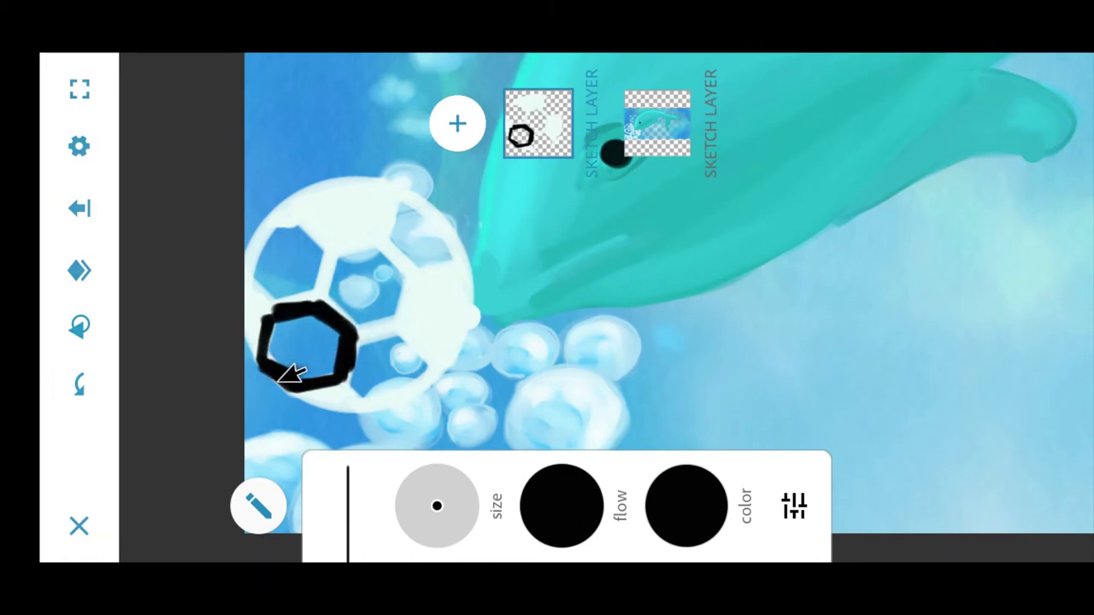
{"action": "key", "text": "ctrl+z"}
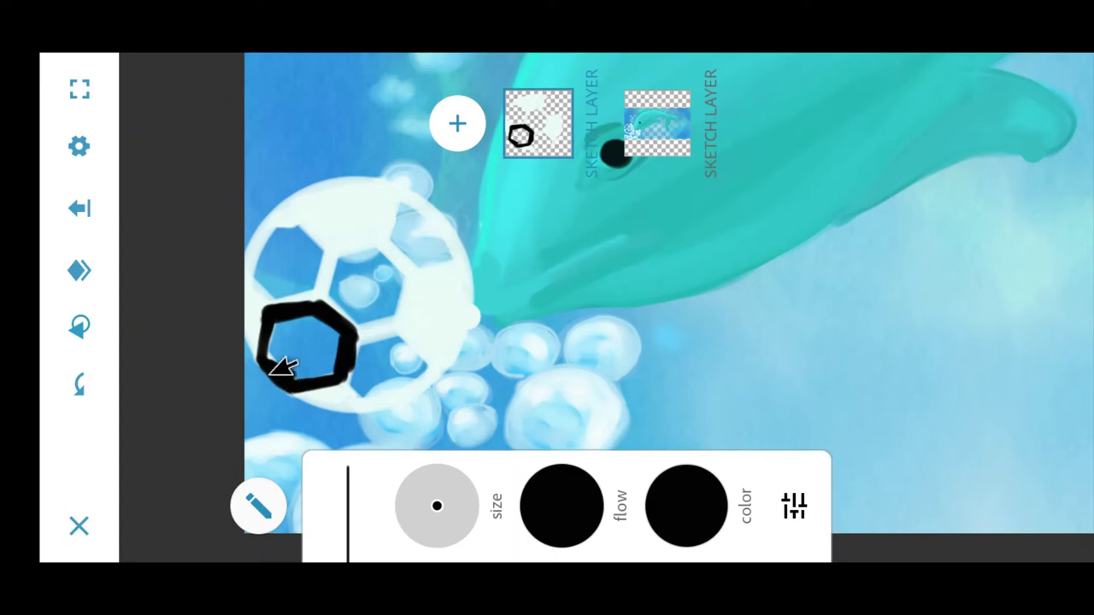
{"action": "mouse_move", "coordinate": [282, 366]}
{"action": "left_mouse_down"}
{"action": "mouse_move", "coordinate": [347, 330]}
{"action": "mouse_move", "coordinate": [286, 358]}
{"action": "mouse_move", "coordinate": [340, 354]}
{"action": "left_mouse_up"}
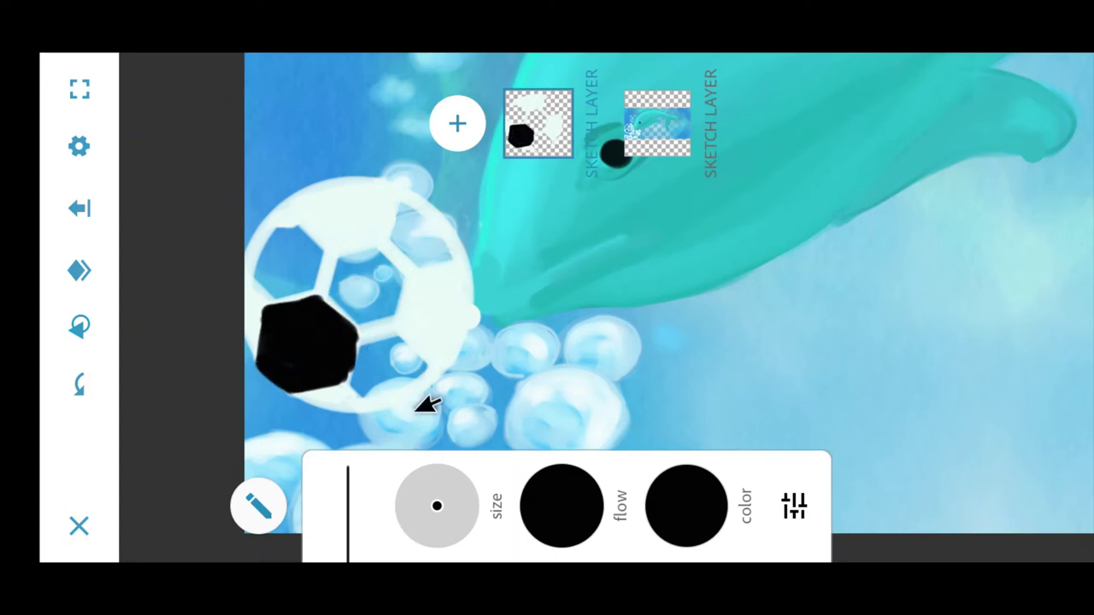
{"action": "left_click", "coordinate": [80, 385]}
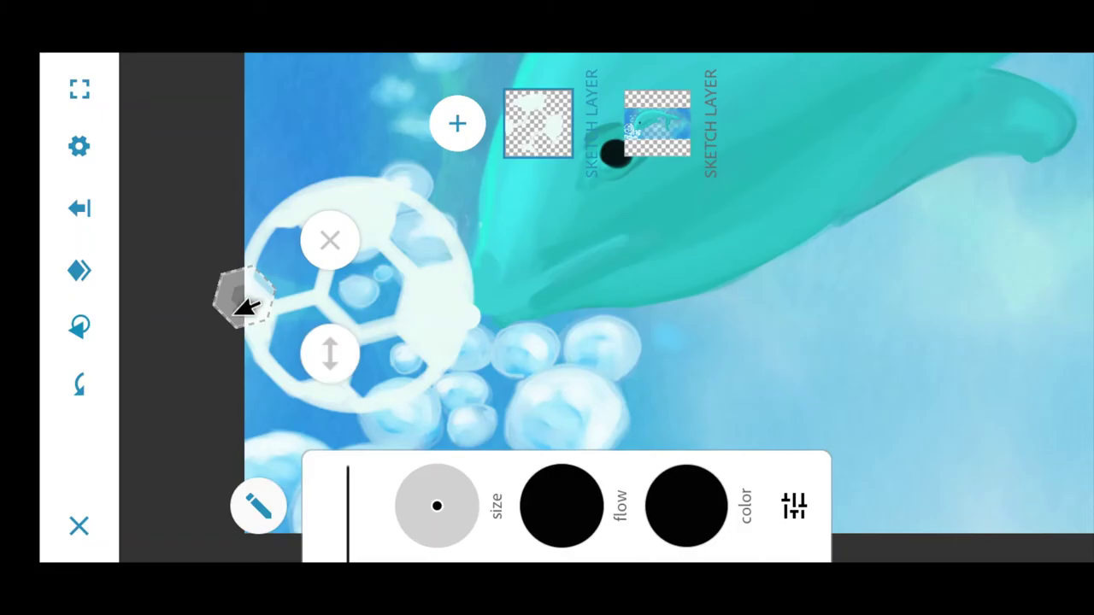
- Move the hexagon stencil onto the ball and trace black hexagons at its lower left and right
{"action": "left_click_drag", "start_coordinate": [244, 308], "coordinate": [313, 339]}
{"action": "mouse_move", "coordinate": [313, 338]}
{"action": "left_mouse_down"}
{"action": "mouse_move", "coordinate": [404, 366]}
{"action": "mouse_move", "coordinate": [434, 337]}
{"action": "mouse_move", "coordinate": [361, 288]}
{"action": "mouse_move", "coordinate": [350, 293]}
{"action": "mouse_move", "coordinate": [367, 286]}
{"action": "mouse_move", "coordinate": [319, 349]}
{"action": "left_mouse_up"}
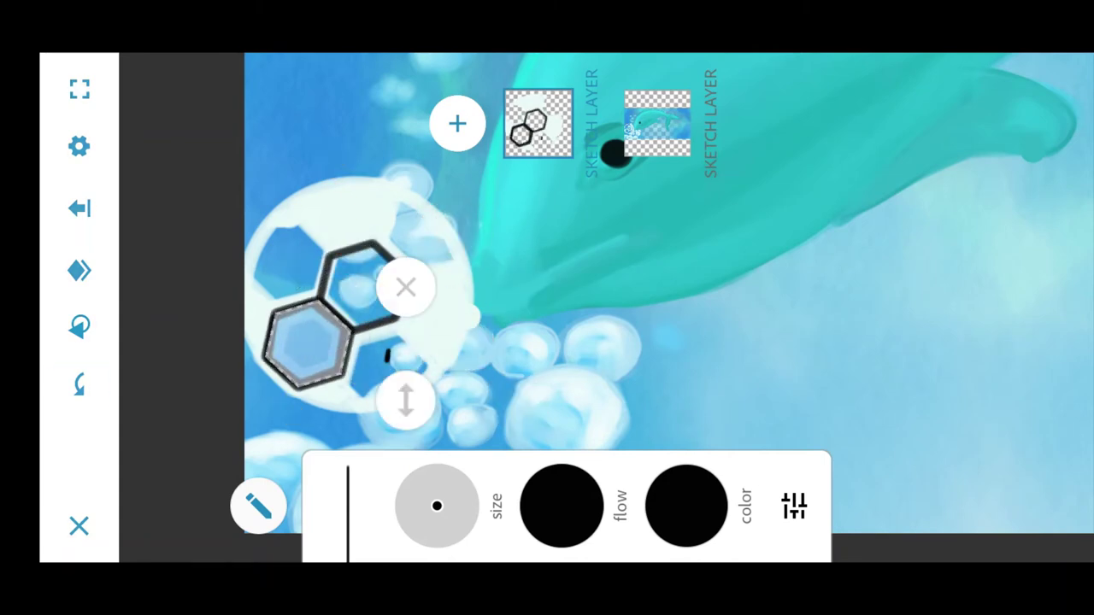
{"action": "key", "text": "ctrl+z"}
{"action": "mouse_move", "coordinate": [410, 313]}
{"action": "left_mouse_down"}
{"action": "mouse_move", "coordinate": [416, 365]}
{"action": "mouse_move", "coordinate": [446, 293]}
{"action": "left_mouse_up"}
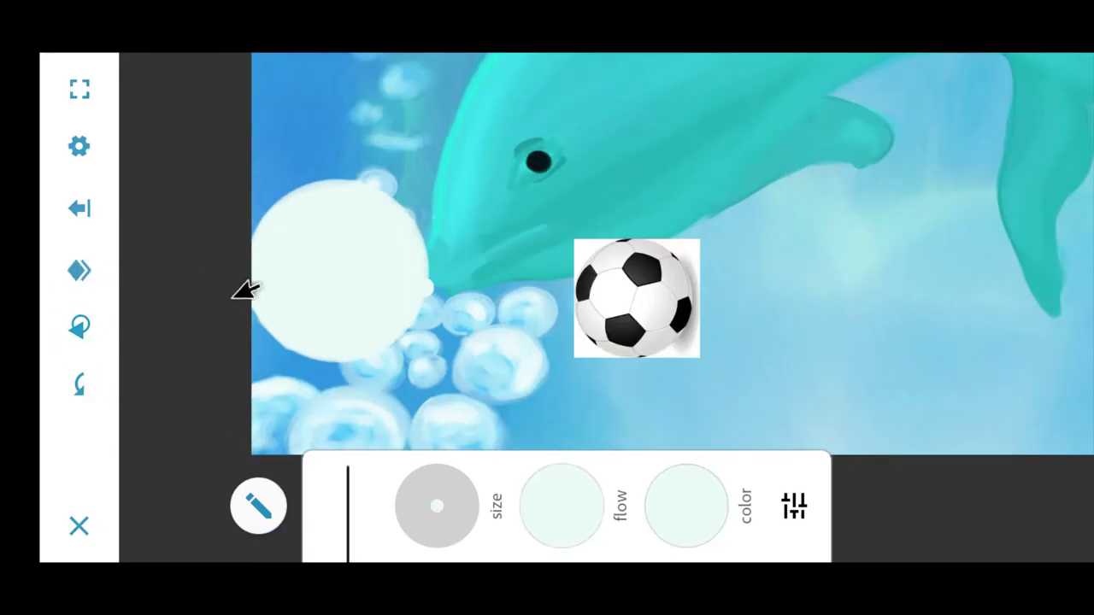
- Pick the pentagon stencil from Shapes and place it near the dolphin
{"action": "left_click", "coordinate": [79, 270]}
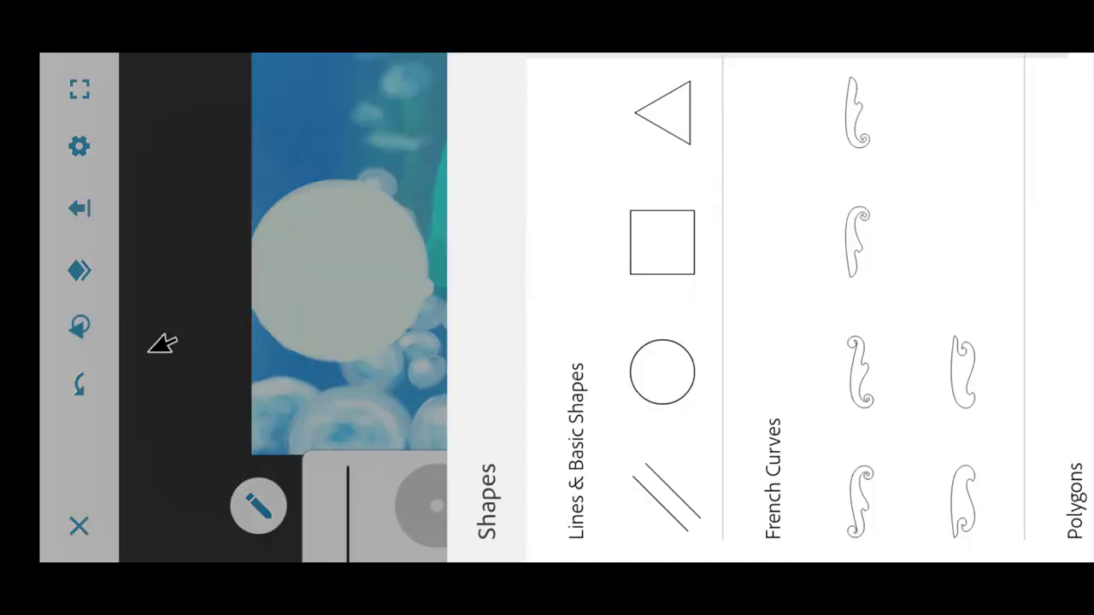
{"action": "left_click", "coordinate": [1068, 370]}
{"action": "left_click_drag", "start_coordinate": [286, 401], "coordinate": [354, 264]}
{"action": "scroll", "coordinate": [547, 307], "scroll_direction": "down", "scroll_amount": 3}
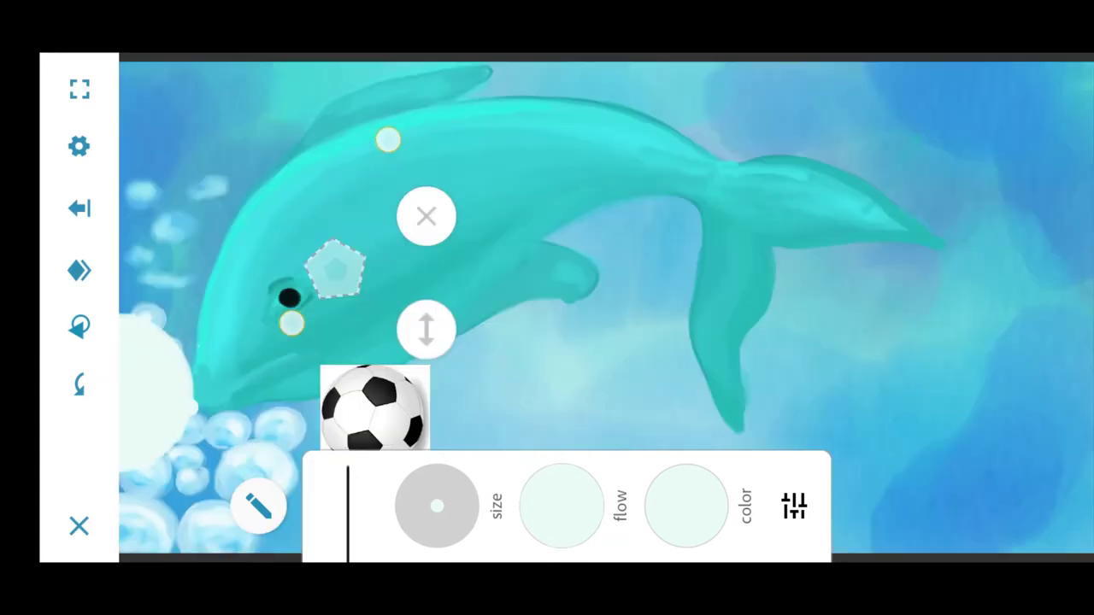
{"action": "scroll", "coordinate": [709, 270], "scroll_direction": "up", "scroll_amount": 3}
{"action": "scroll", "coordinate": [769, 214], "scroll_direction": "up", "scroll_amount": 2}
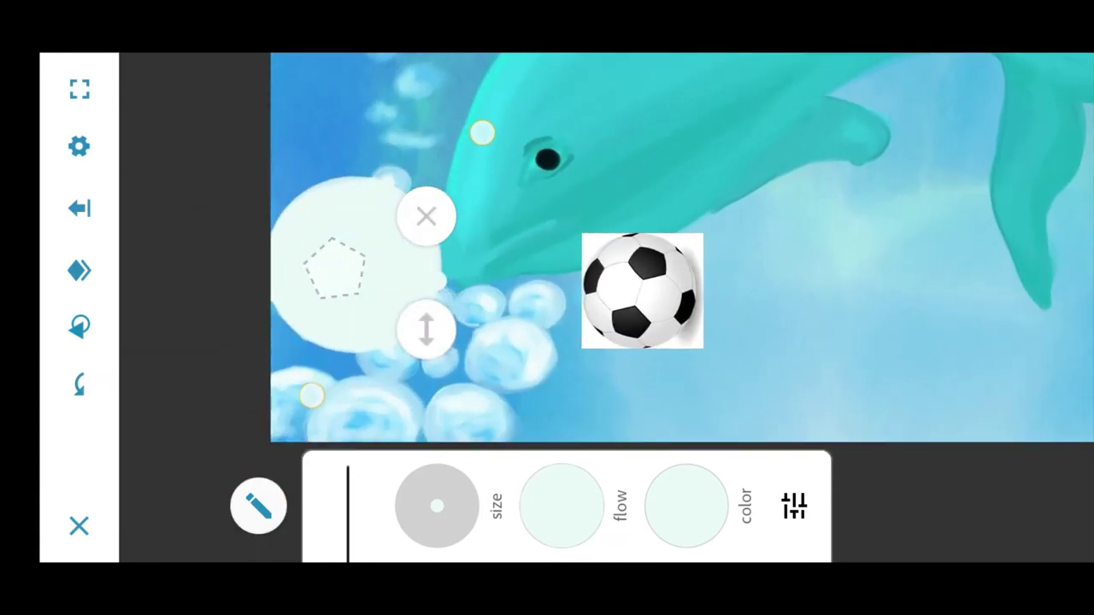
{"action": "scroll", "coordinate": [393, 273], "scroll_direction": "up", "scroll_amount": 2}
{"action": "scroll", "coordinate": [393, 273], "scroll_direction": "up", "scroll_amount": 1}
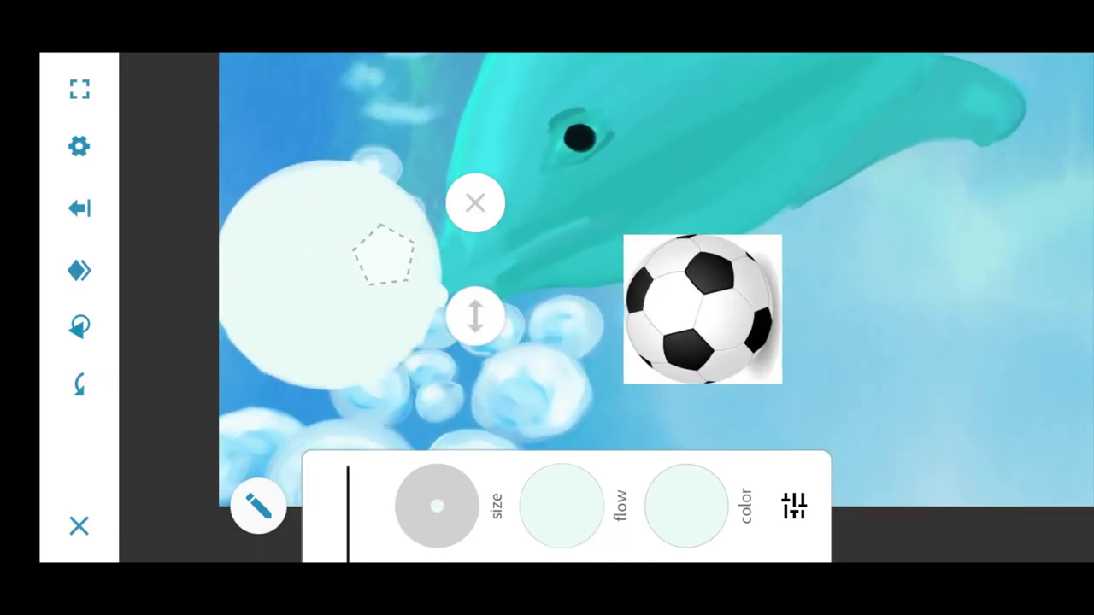
- Set the brush colour to black and rotate the pentagon stencil onto the pale ball
{"action": "left_click", "coordinate": [649, 504]}
{"action": "left_click", "coordinate": [1060, 411]}
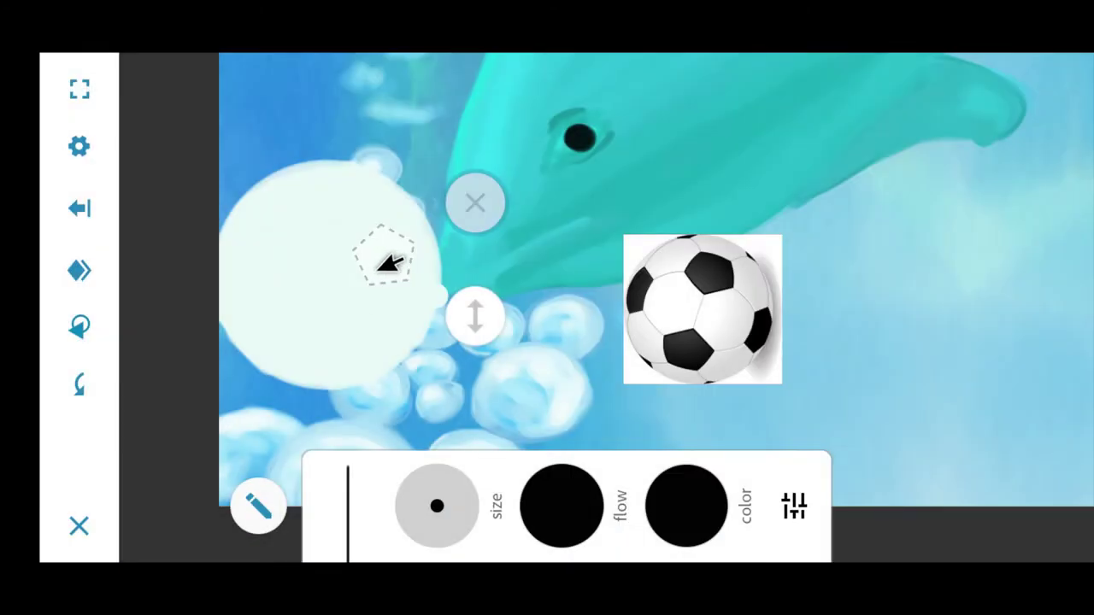
{"action": "left_click_drag", "start_coordinate": [385, 265], "coordinate": [317, 305]}
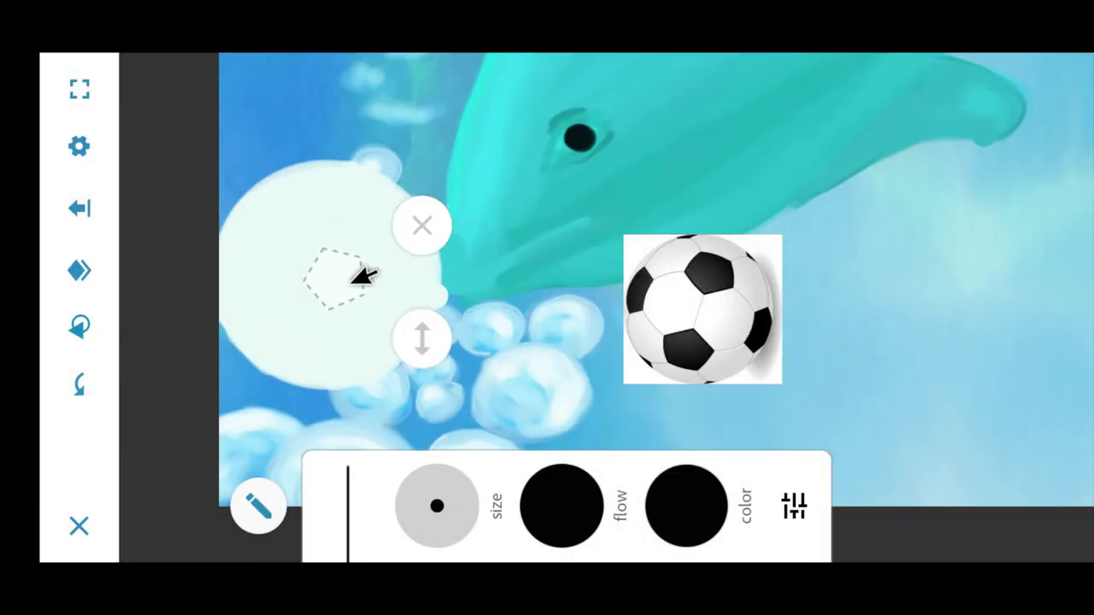
{"action": "mouse_move", "coordinate": [359, 277]}
{"action": "left_mouse_down"}
{"action": "mouse_move", "coordinate": [306, 334]}
{"action": "mouse_move", "coordinate": [325, 323]}
{"action": "mouse_move", "coordinate": [314, 323]}
{"action": "mouse_move", "coordinate": [464, 323]}
{"action": "left_mouse_up"}
- Trace black pentagons around the stencil at several spots across the ball, including its left edge
{"action": "left_click", "coordinate": [400, 494]}
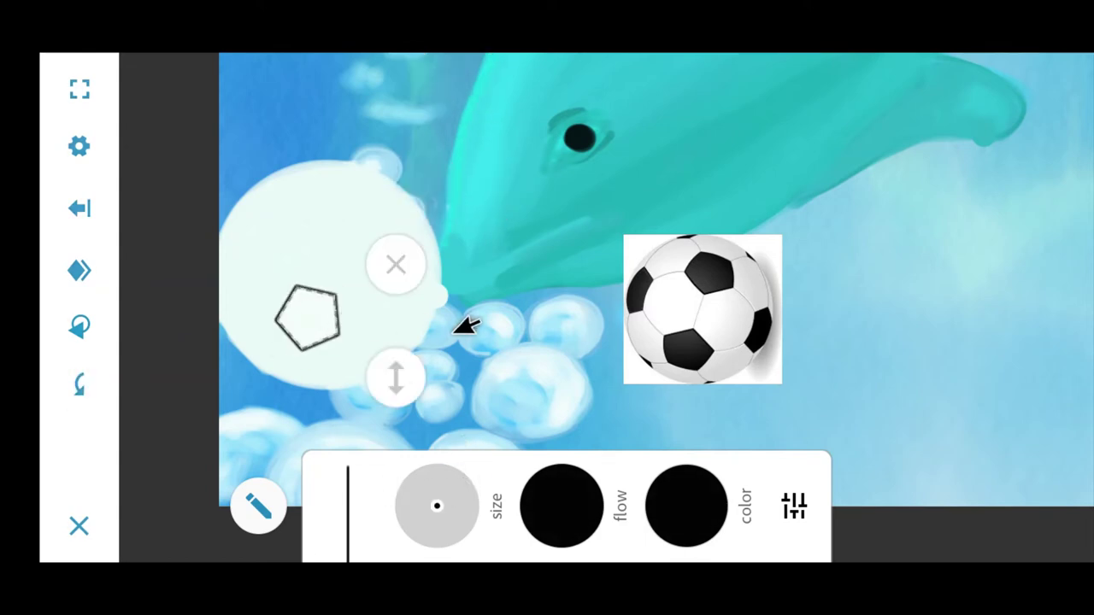
{"action": "mouse_move", "coordinate": [317, 313]}
{"action": "left_mouse_down"}
{"action": "mouse_move", "coordinate": [363, 246]}
{"action": "mouse_move", "coordinate": [408, 212]}
{"action": "mouse_move", "coordinate": [447, 227]}
{"action": "mouse_move", "coordinate": [429, 227]}
{"action": "mouse_move", "coordinate": [434, 241]}
{"action": "mouse_move", "coordinate": [332, 254]}
{"action": "mouse_move", "coordinate": [309, 165]}
{"action": "left_mouse_up"}
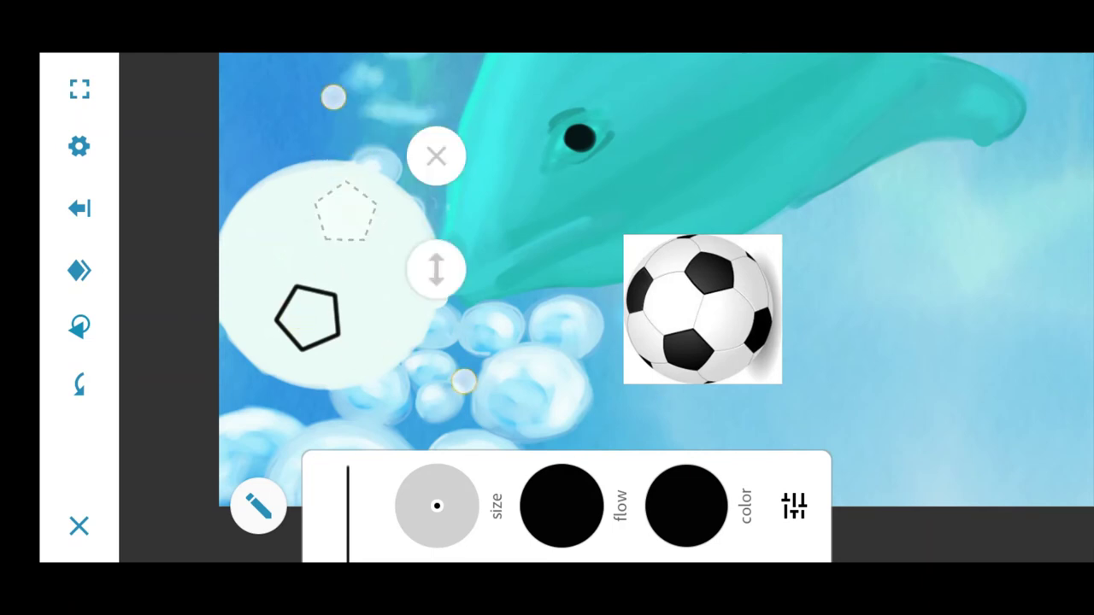
{"action": "mouse_move", "coordinate": [366, 214]}
{"action": "left_mouse_down"}
{"action": "mouse_move", "coordinate": [400, 239]}
{"action": "mouse_move", "coordinate": [386, 363]}
{"action": "mouse_move", "coordinate": [374, 360]}
{"action": "mouse_move", "coordinate": [370, 317]}
{"action": "mouse_move", "coordinate": [423, 344]}
{"action": "mouse_move", "coordinate": [317, 403]}
{"action": "mouse_move", "coordinate": [224, 327]}
{"action": "mouse_move", "coordinate": [281, 236]}
{"action": "mouse_move", "coordinate": [281, 171]}
{"action": "mouse_move", "coordinate": [282, 216]}
{"action": "mouse_move", "coordinate": [325, 216]}
{"action": "left_mouse_up"}
{"action": "left_click", "coordinate": [393, 239]}
{"action": "left_click", "coordinate": [419, 346]}
{"action": "left_click", "coordinate": [317, 402]}
{"action": "left_click", "coordinate": [224, 329]}
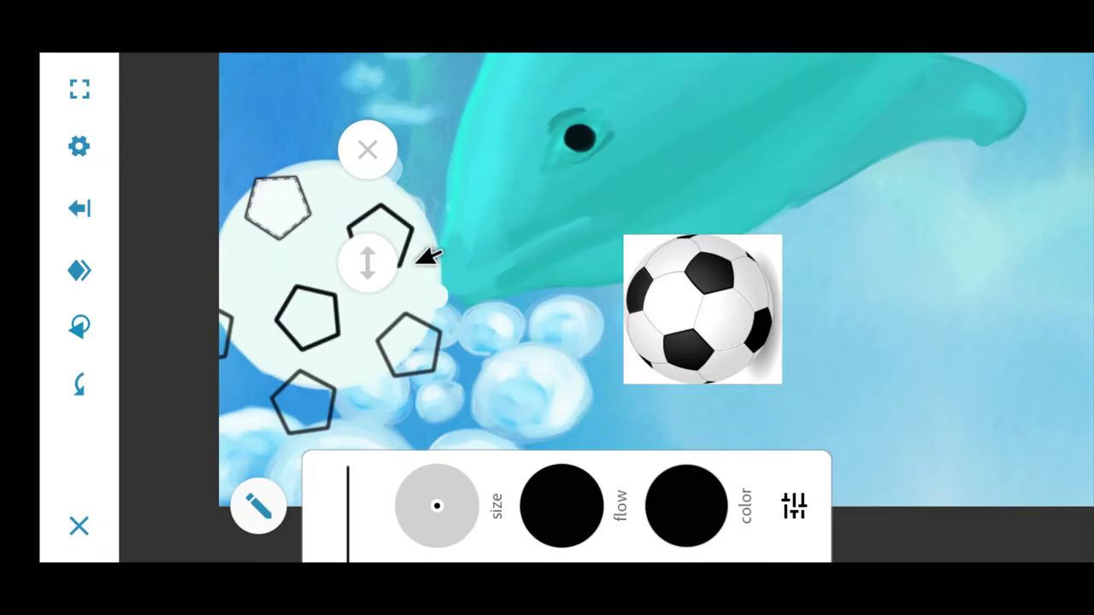
- Trace one more pentagon near the ball's top, then put away the stencil and select the eraser
{"action": "mouse_move", "coordinate": [285, 198]}
{"action": "left_mouse_down"}
{"action": "mouse_move", "coordinate": [361, 159]}
{"action": "mouse_move", "coordinate": [362, 128]}
{"action": "mouse_move", "coordinate": [354, 147]}
{"action": "mouse_move", "coordinate": [483, 235]}
{"action": "mouse_move", "coordinate": [462, 224]}
{"action": "left_mouse_up"}
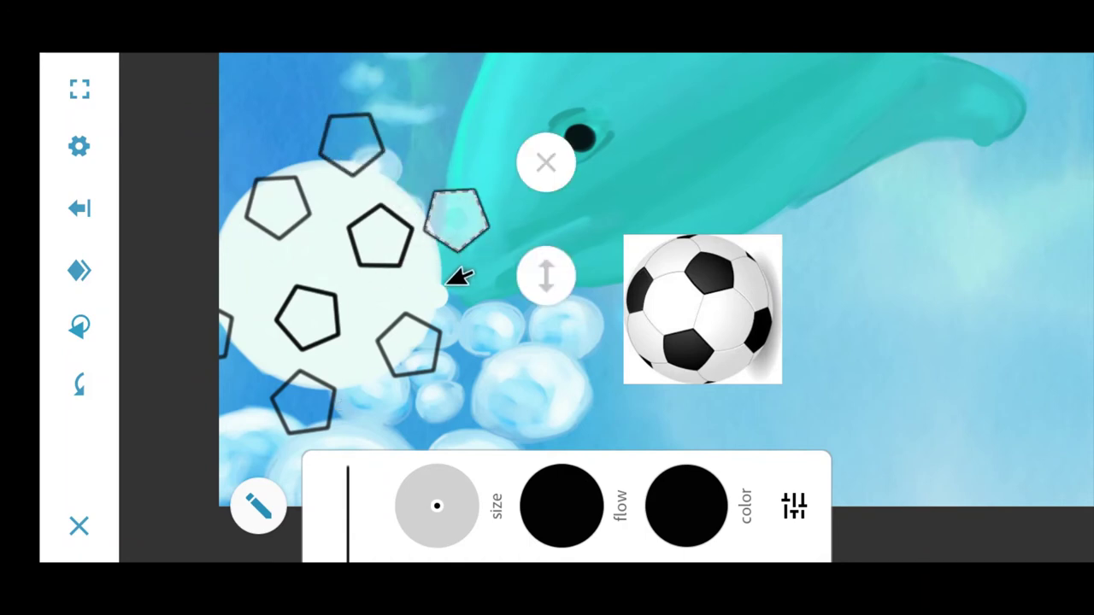
{"action": "left_click_drag", "start_coordinate": [459, 223], "coordinate": [478, 241]}
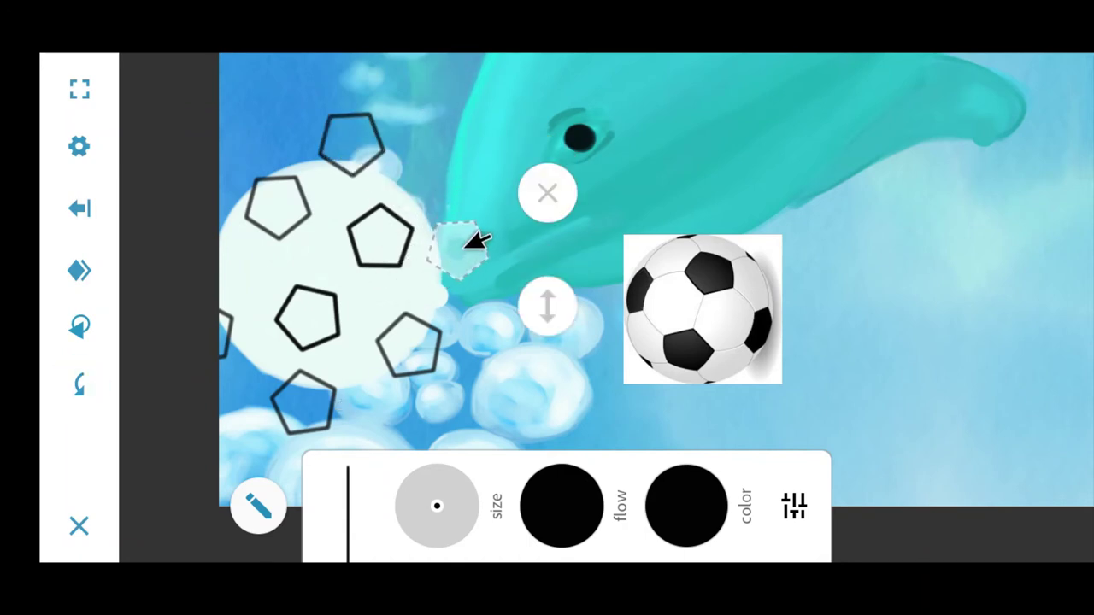
{"action": "left_click", "coordinate": [79, 270]}
{"action": "left_click", "coordinate": [347, 504]}
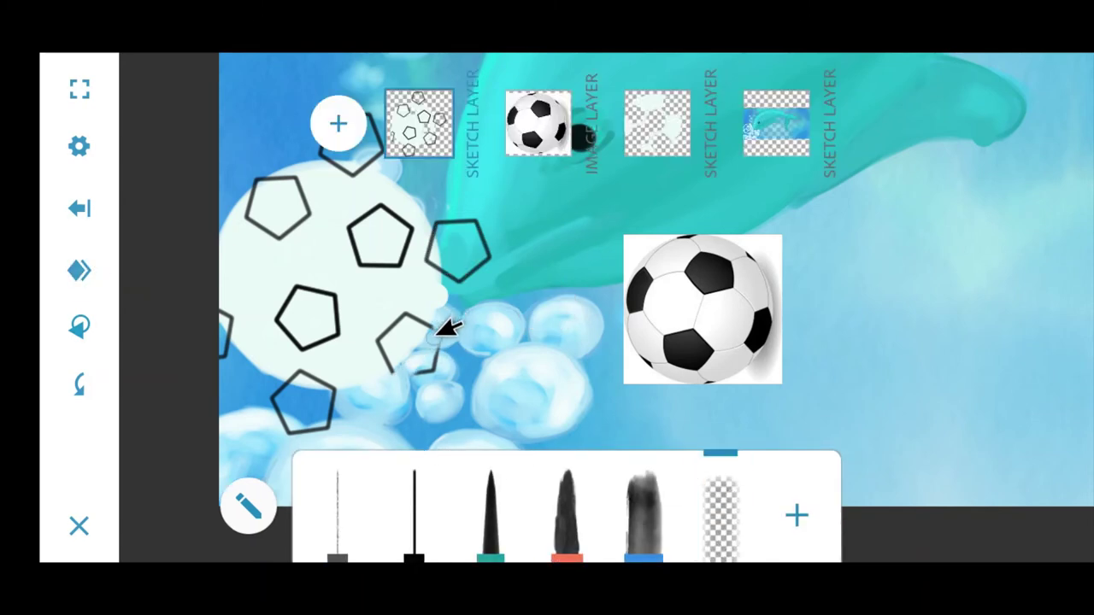
- Erase the partial pentagons at the ball's lower right, bottom and near the snout
{"action": "left_click_drag", "start_coordinate": [447, 325], "coordinate": [431, 369]}
{"action": "mouse_move", "coordinate": [286, 382]}
{"action": "left_mouse_down"}
{"action": "mouse_move", "coordinate": [293, 427]}
{"action": "mouse_move", "coordinate": [325, 391]}
{"action": "mouse_move", "coordinate": [357, 389]}
{"action": "left_mouse_up"}
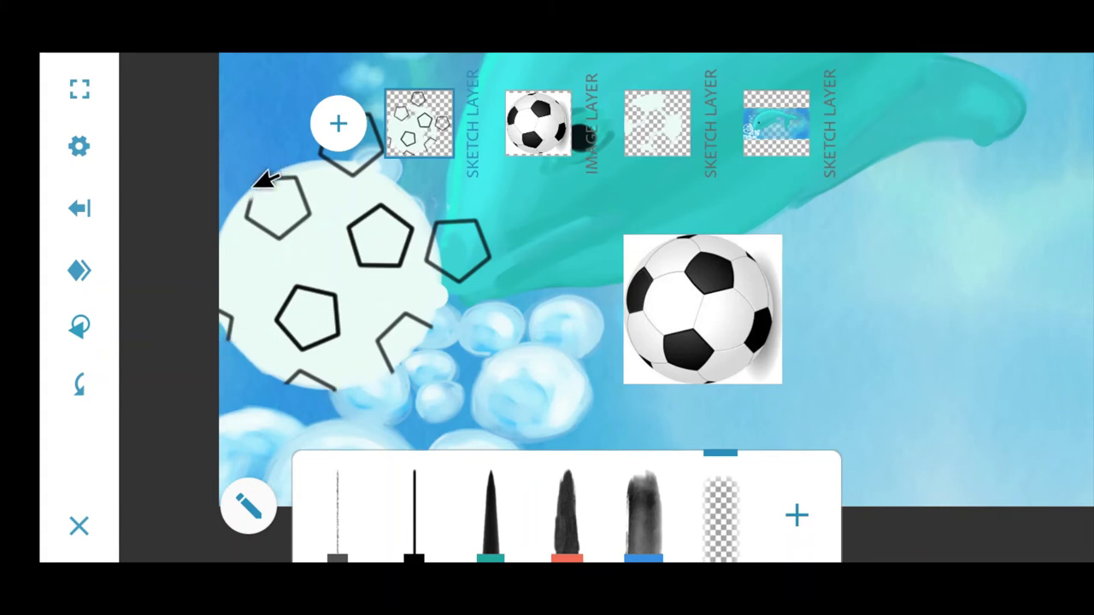
{"action": "left_click", "coordinate": [79, 384]}
{"action": "scroll", "coordinate": [547, 329], "scroll_direction": "up", "scroll_amount": 2}
{"action": "scroll", "coordinate": [547, 329], "scroll_direction": "down", "scroll_amount": 1}
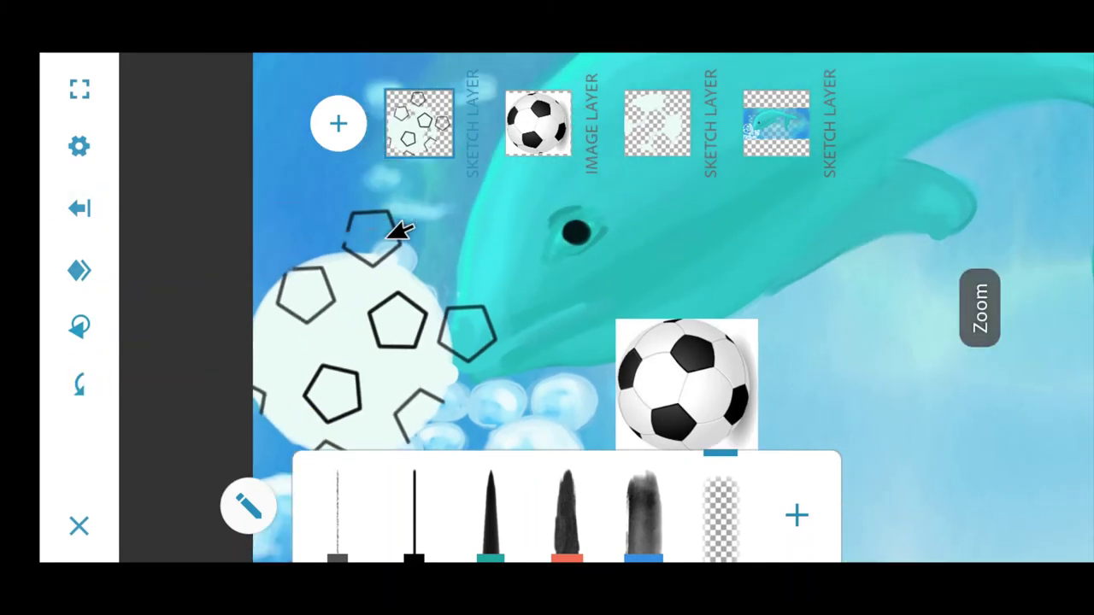
{"action": "mouse_move", "coordinate": [398, 236]}
{"action": "left_mouse_down"}
{"action": "mouse_move", "coordinate": [447, 220]}
{"action": "mouse_move", "coordinate": [462, 330]}
{"action": "left_mouse_up"}
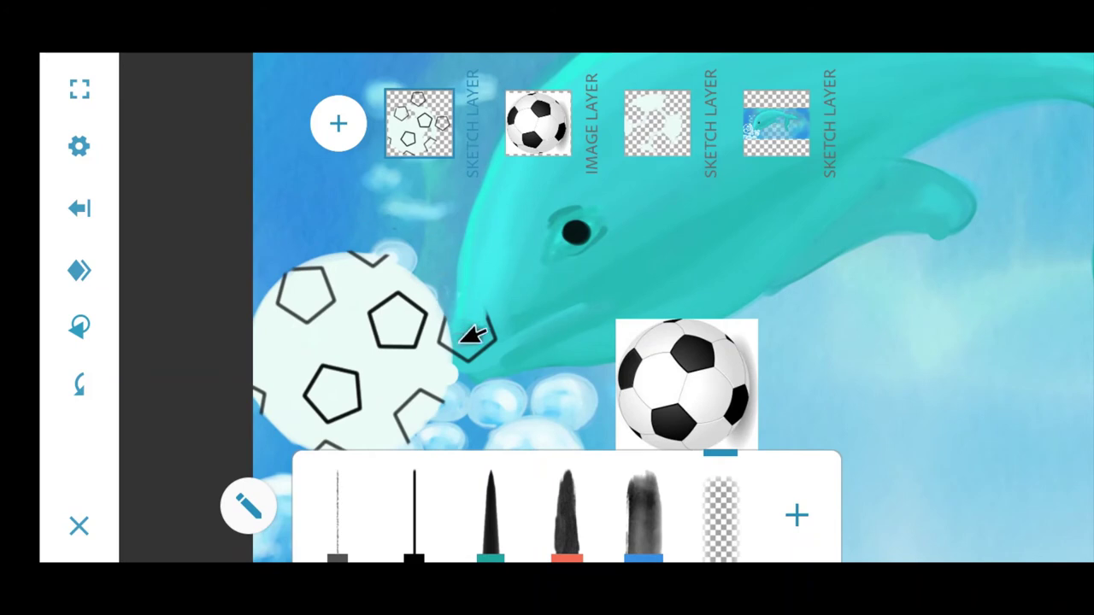
{"action": "scroll", "coordinate": [547, 329], "scroll_direction": "down", "scroll_amount": 1}
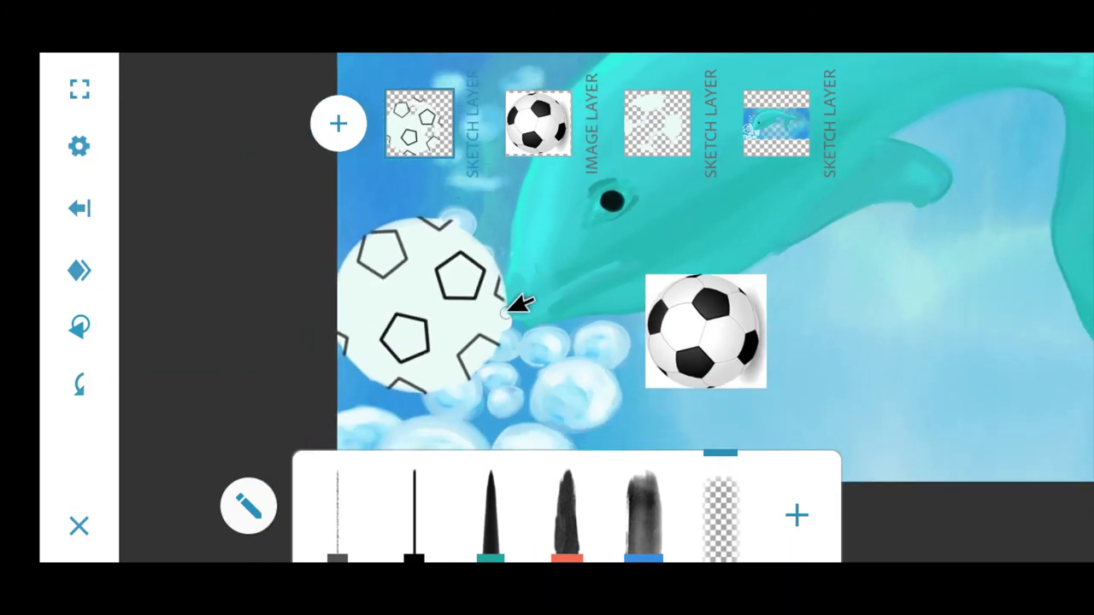
{"action": "left_click", "coordinate": [80, 384]}
{"action": "scroll", "coordinate": [547, 329], "scroll_direction": "up", "scroll_amount": 1}
- Draw a straight thin line between two pentagons along a line ruler angled to 5°
{"action": "left_click", "coordinate": [720, 513]}
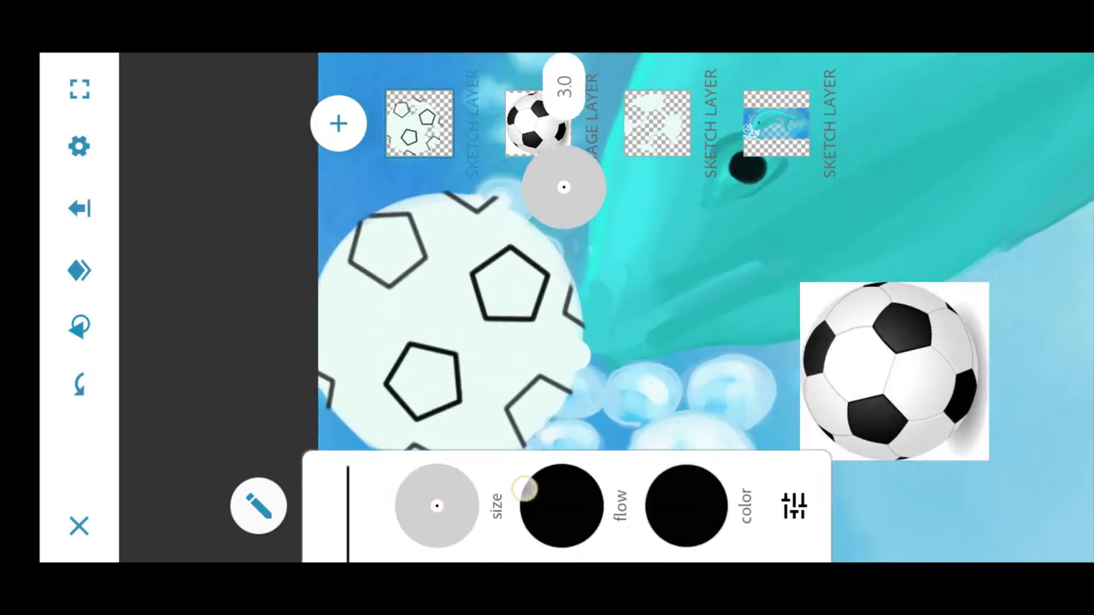
{"action": "left_click", "coordinate": [80, 385]}
{"action": "left_click", "coordinate": [564, 492]}
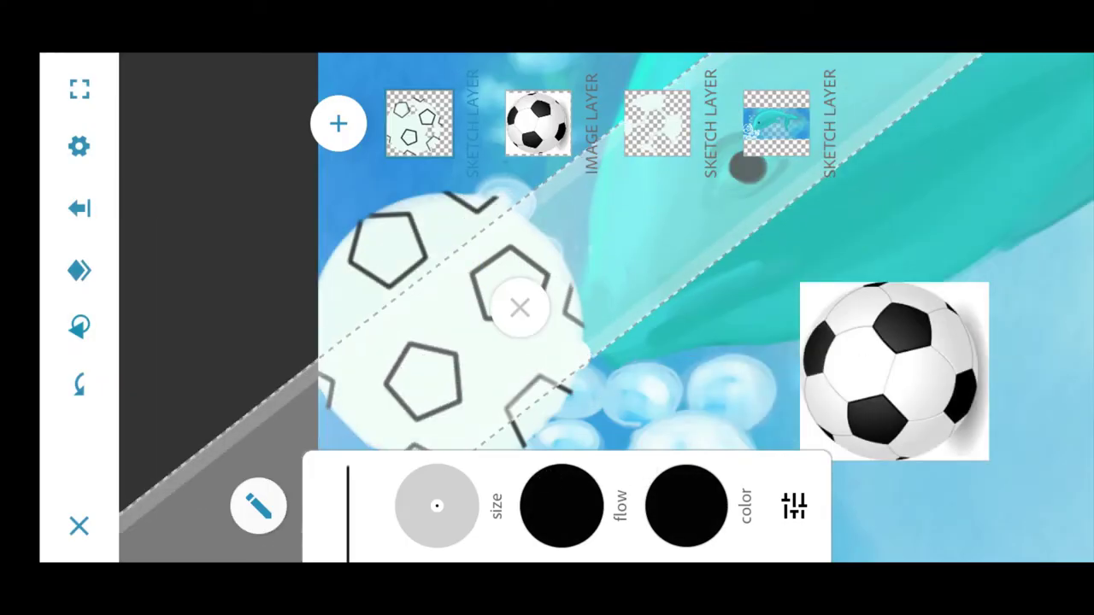
{"action": "mouse_move", "coordinate": [547, 481]}
{"action": "left_mouse_down"}
{"action": "mouse_move", "coordinate": [591, 261]}
{"action": "mouse_move", "coordinate": [441, 248]}
{"action": "mouse_move", "coordinate": [474, 271]}
{"action": "left_mouse_up"}
{"action": "left_click", "coordinate": [471, 159]}
{"action": "left_click", "coordinate": [291, 347]}
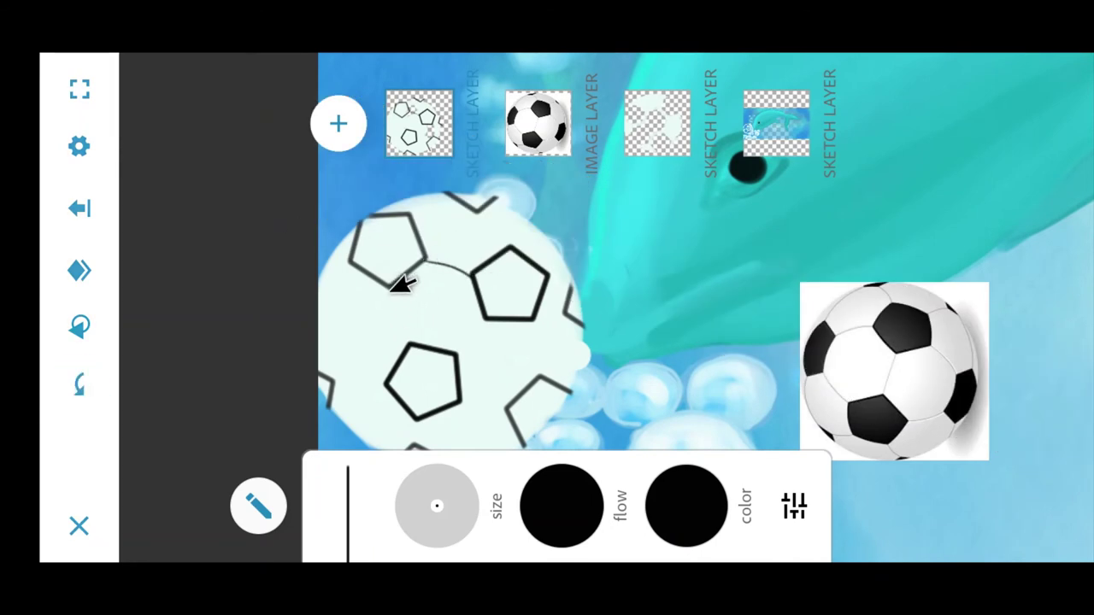
- Draw thin black seam lines linking the pentagons across the ball, undoing one stray stroke
{"action": "mouse_move", "coordinate": [391, 284]}
{"action": "left_mouse_down"}
{"action": "mouse_move", "coordinate": [419, 340]}
{"action": "mouse_move", "coordinate": [485, 318]}
{"action": "left_mouse_up"}
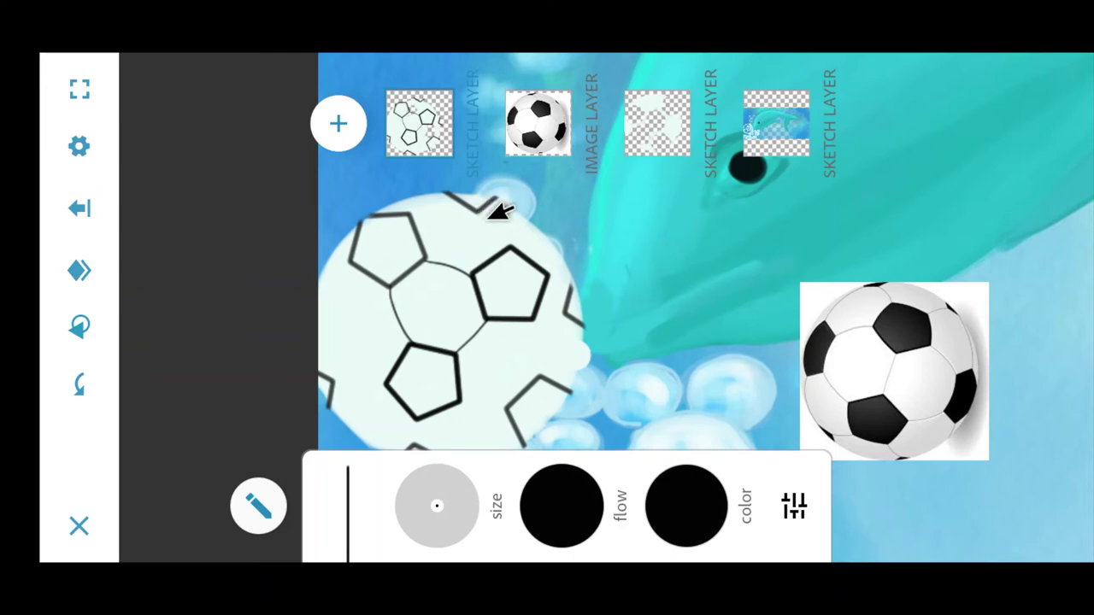
{"action": "left_click_drag", "start_coordinate": [494, 205], "coordinate": [507, 238]}
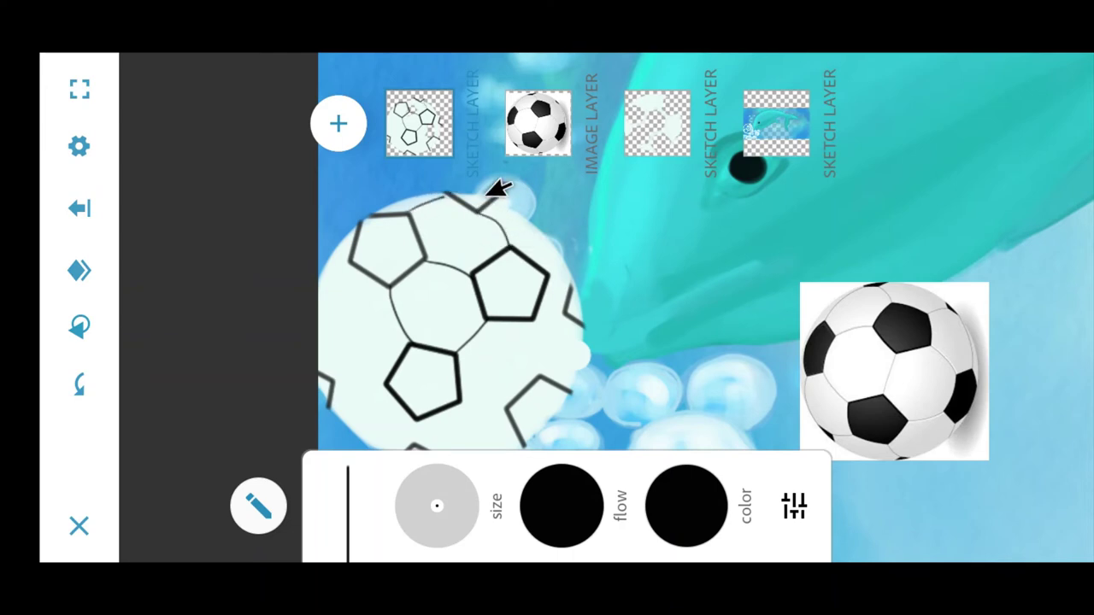
{"action": "left_click_drag", "start_coordinate": [333, 379], "coordinate": [348, 272]}
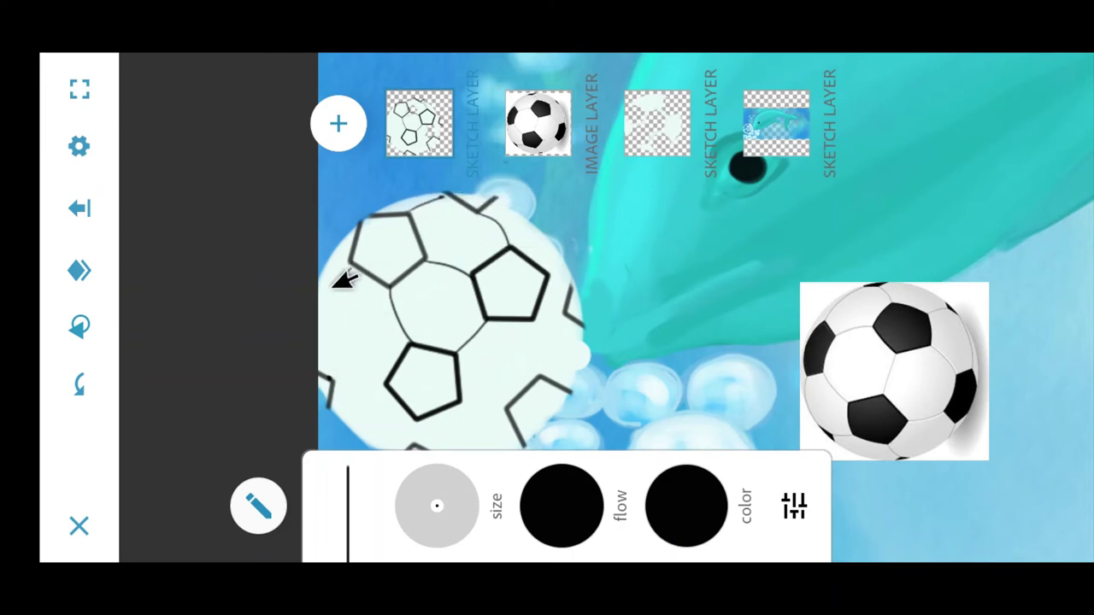
{"action": "left_click_drag", "start_coordinate": [336, 376], "coordinate": [402, 382]}
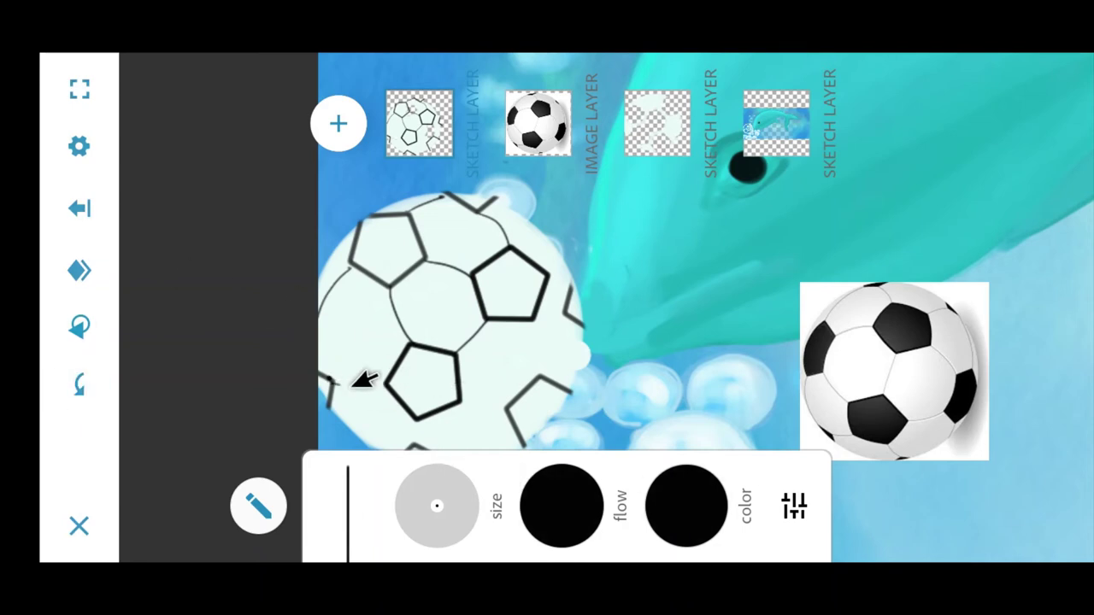
{"action": "mouse_move", "coordinate": [477, 394]}
{"action": "left_mouse_down"}
{"action": "mouse_move", "coordinate": [569, 367]}
{"action": "mouse_move", "coordinate": [556, 347]}
{"action": "mouse_move", "coordinate": [577, 307]}
{"action": "left_mouse_up"}
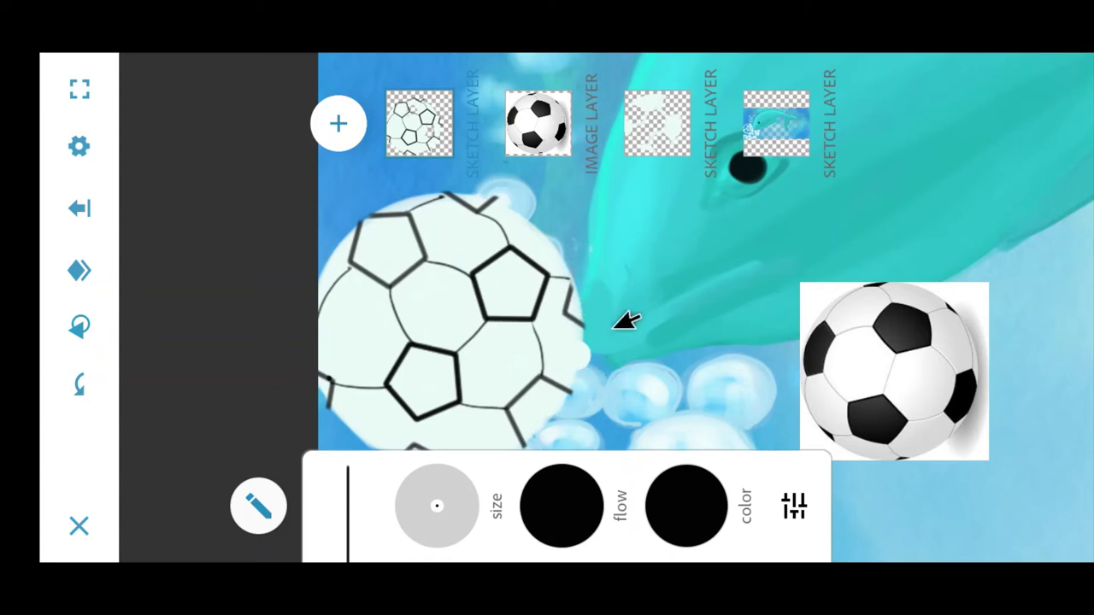
{"action": "left_click", "coordinate": [79, 384]}
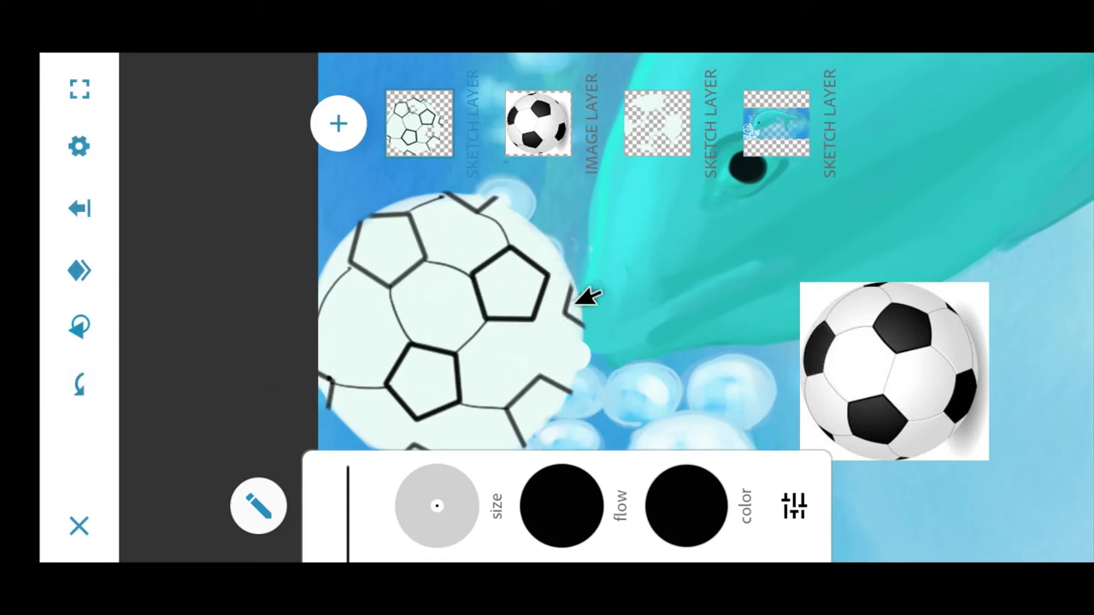
{"action": "left_click_drag", "start_coordinate": [535, 323], "coordinate": [536, 380]}
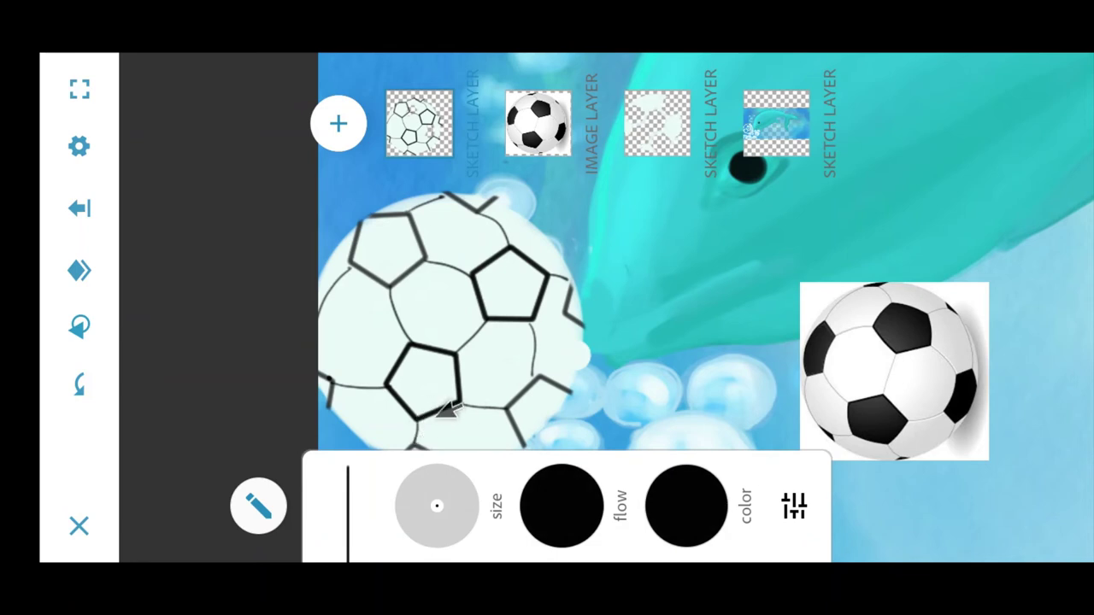
{"action": "left_click_drag", "start_coordinate": [446, 412], "coordinate": [609, 299]}
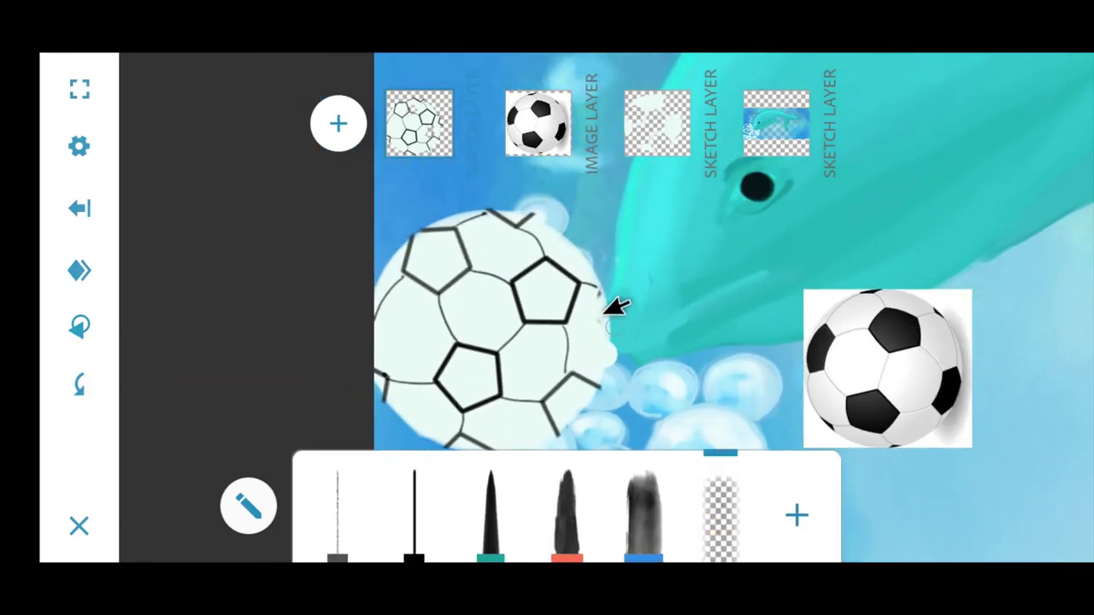
- With the thin pen brush, add seam strokes along the ball's right and bottom edges in full-screen view
{"action": "left_click", "coordinate": [413, 513]}
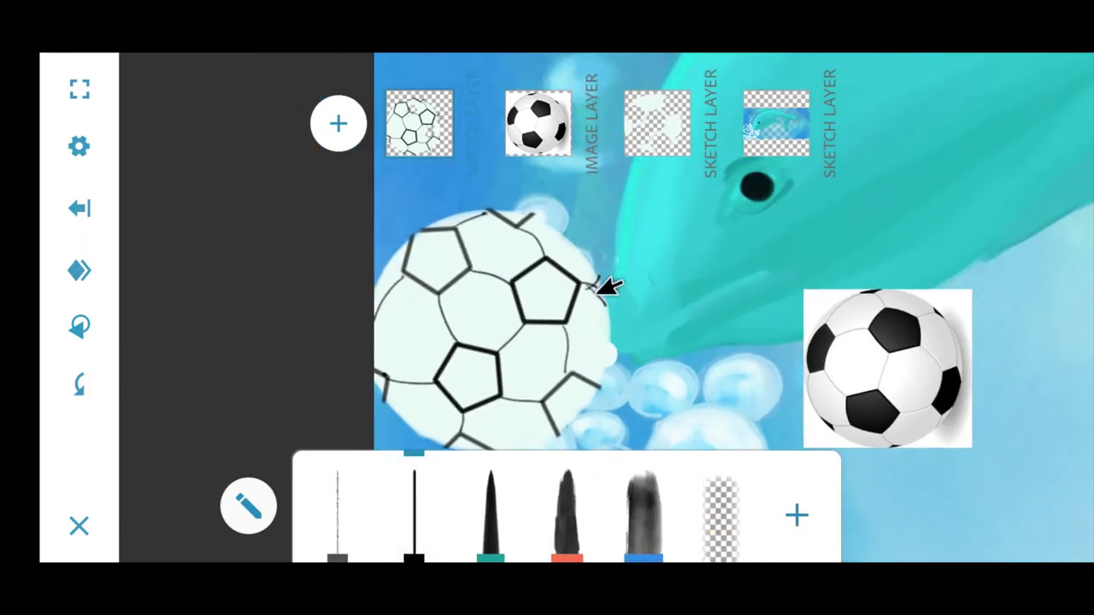
{"action": "left_click_drag", "start_coordinate": [598, 286], "coordinate": [604, 304]}
{"action": "left_click", "coordinate": [413, 513]}
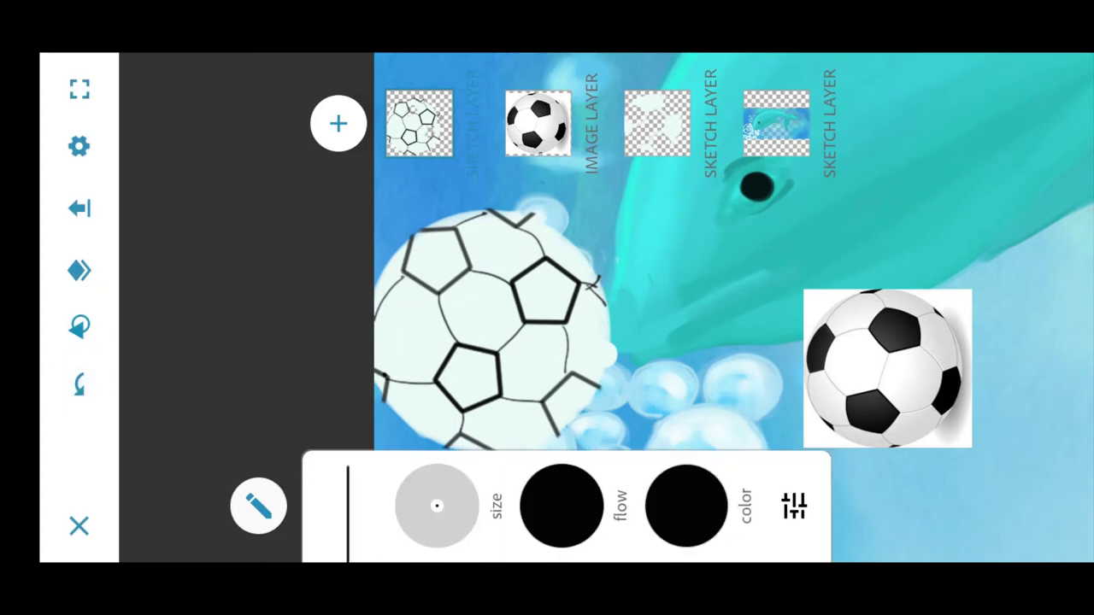
{"action": "left_click", "coordinate": [80, 89]}
{"action": "left_click_drag", "start_coordinate": [455, 439], "coordinate": [498, 456]}
{"action": "left_click_drag", "start_coordinate": [601, 391], "coordinate": [581, 422]}
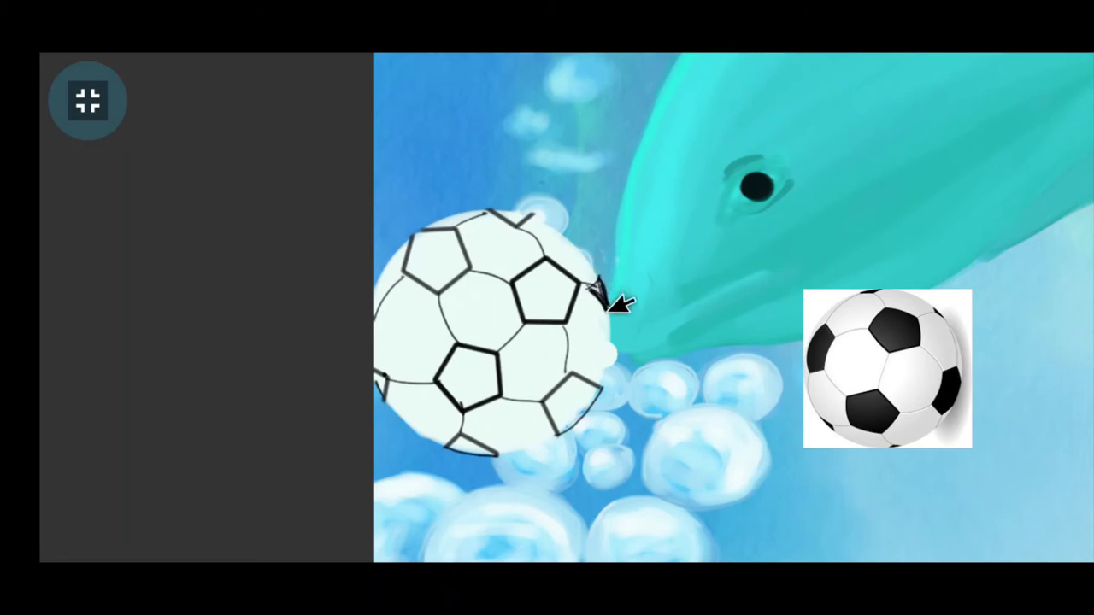
- Undo the recent stray pen strokes, then return to full-screen canvas view
{"action": "key", "text": "Tab"}
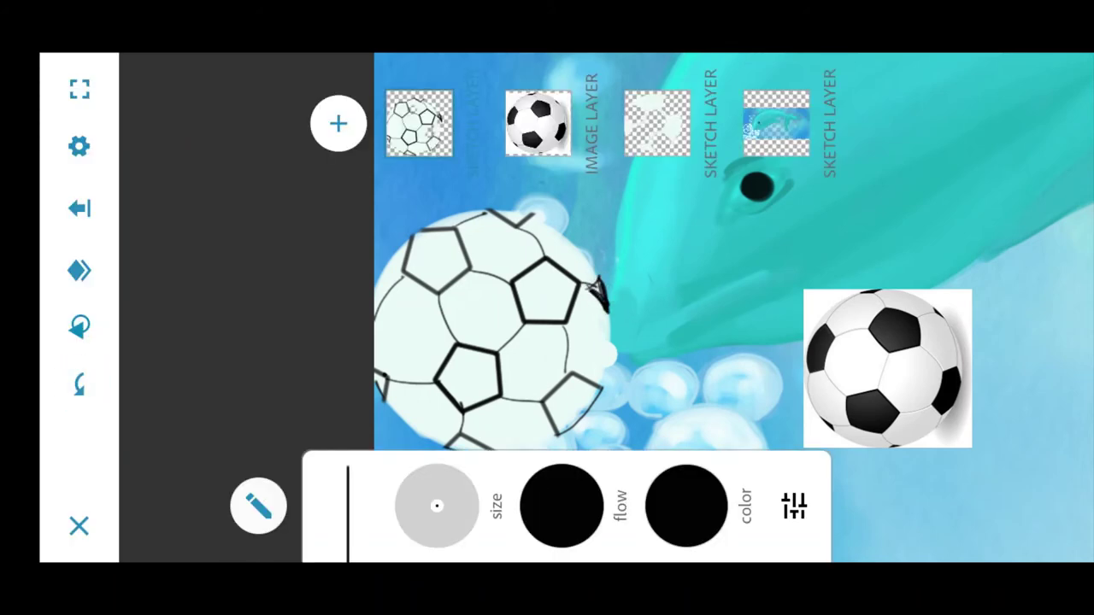
{"action": "left_click", "coordinate": [79, 384]}
{"action": "left_click", "coordinate": [78, 385]}
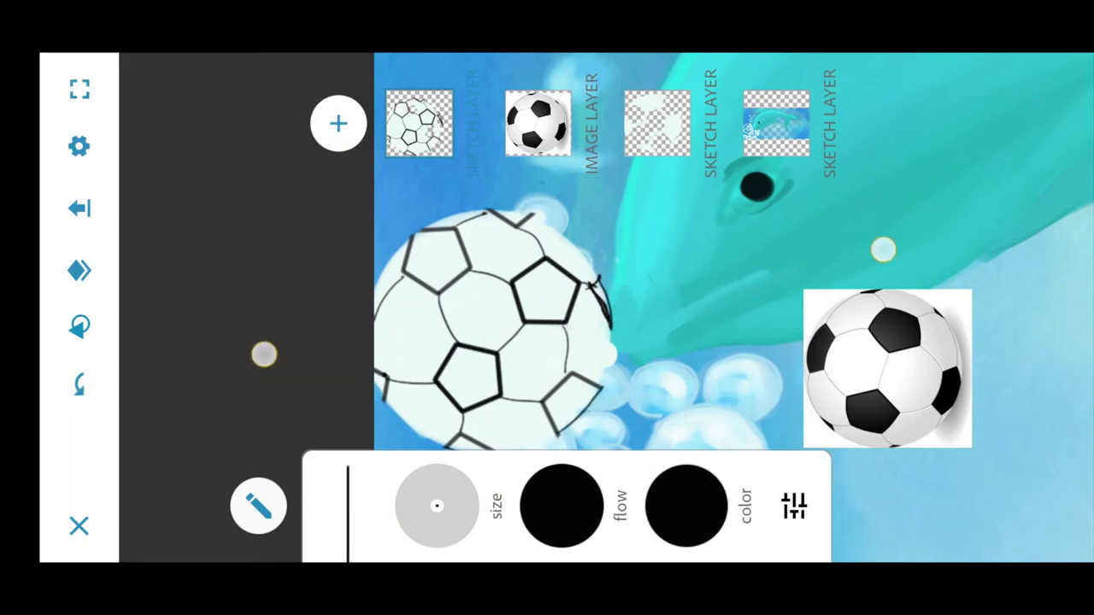
{"action": "scroll", "coordinate": [573, 299], "scroll_direction": "down", "scroll_amount": 2}
{"action": "key", "text": "ctrl+z"}
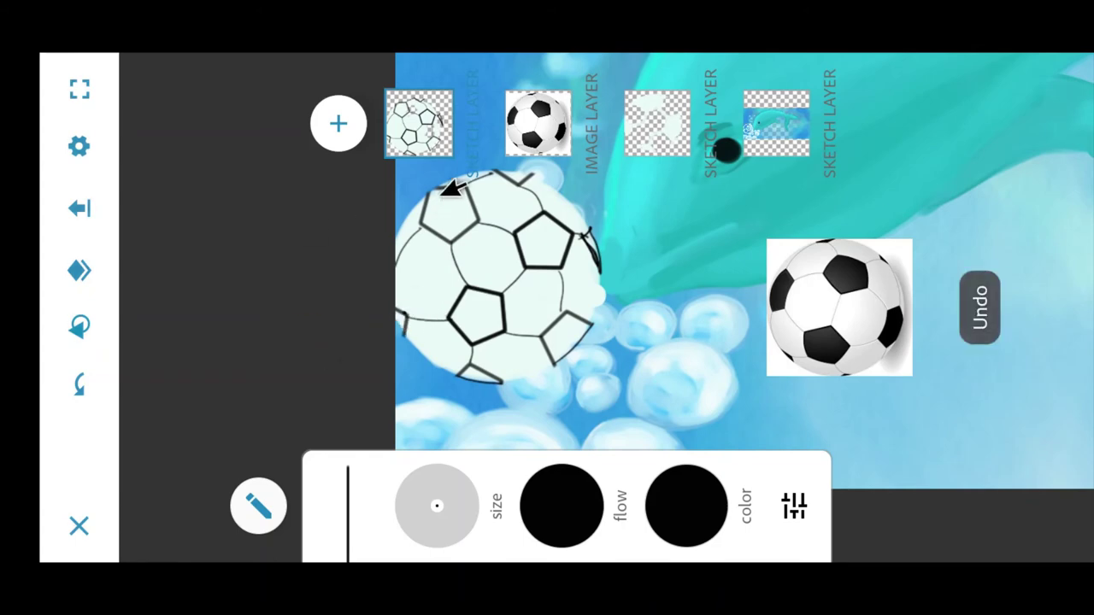
{"action": "left_click", "coordinate": [79, 88]}
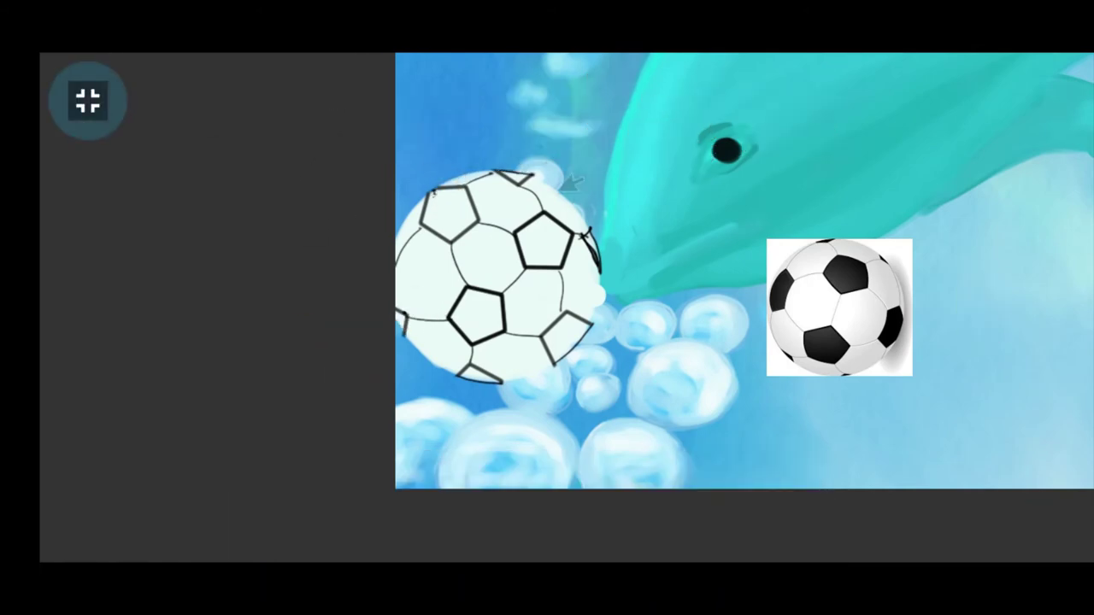
- Fill the ball's bottom pentagon and the triangle beneath it solid black
{"action": "left_click", "coordinate": [88, 100]}
{"action": "scroll", "coordinate": [662, 228], "scroll_direction": "up", "scroll_amount": 3}
{"action": "left_click", "coordinate": [78, 88]}
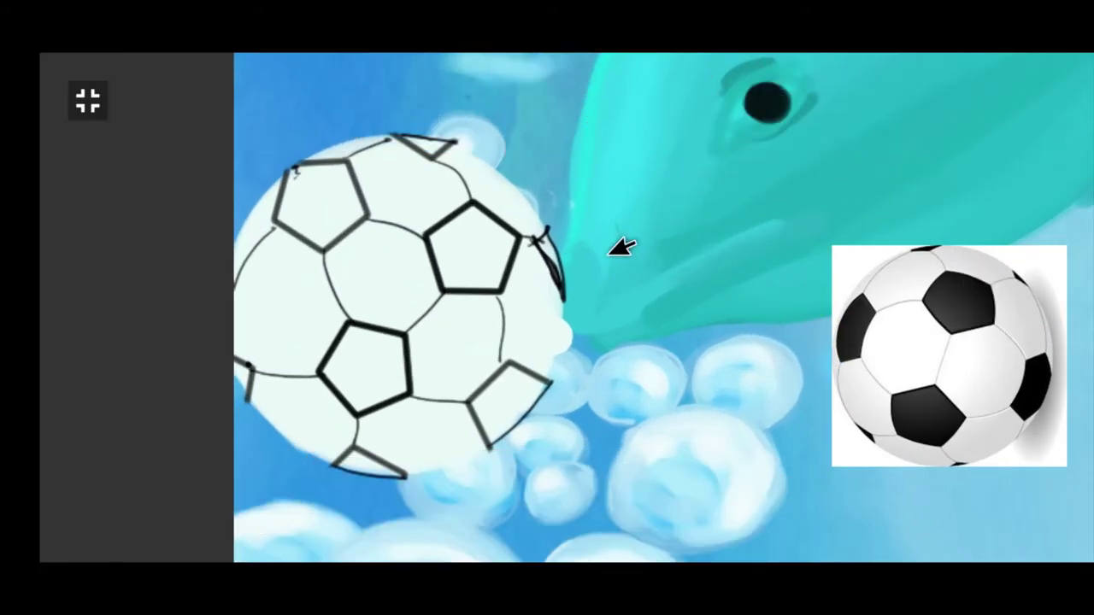
{"action": "left_click", "coordinate": [90, 88]}
{"action": "left_click", "coordinate": [78, 270]}
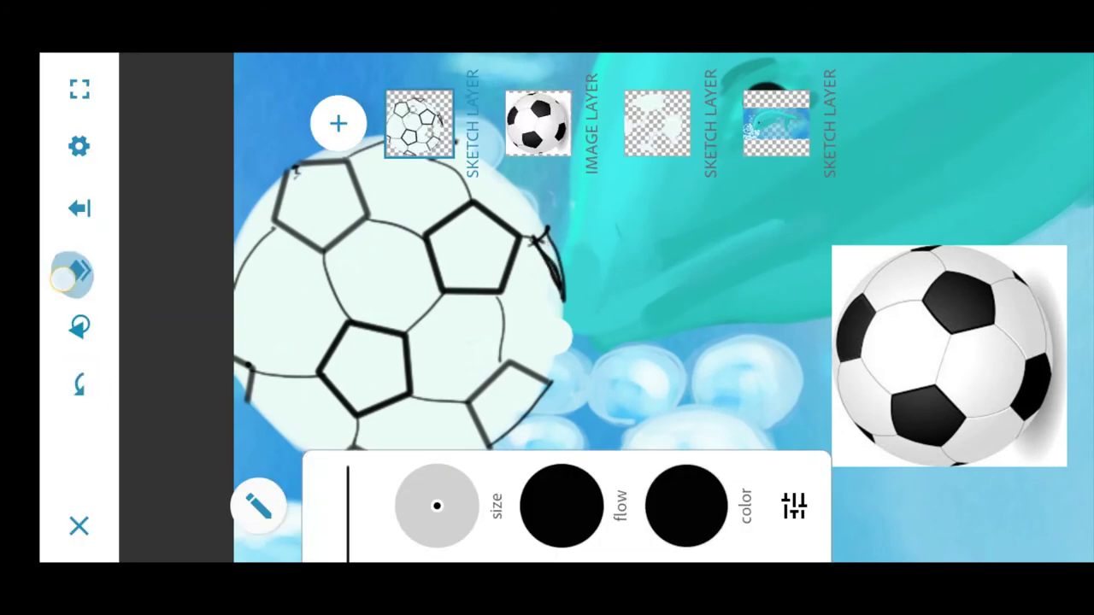
{"action": "mouse_move", "coordinate": [494, 397]}
{"action": "left_mouse_down"}
{"action": "mouse_move", "coordinate": [496, 419]}
{"action": "mouse_move", "coordinate": [501, 385]}
{"action": "mouse_move", "coordinate": [504, 423]}
{"action": "mouse_move", "coordinate": [547, 387]}
{"action": "mouse_move", "coordinate": [548, 366]}
{"action": "left_mouse_up"}
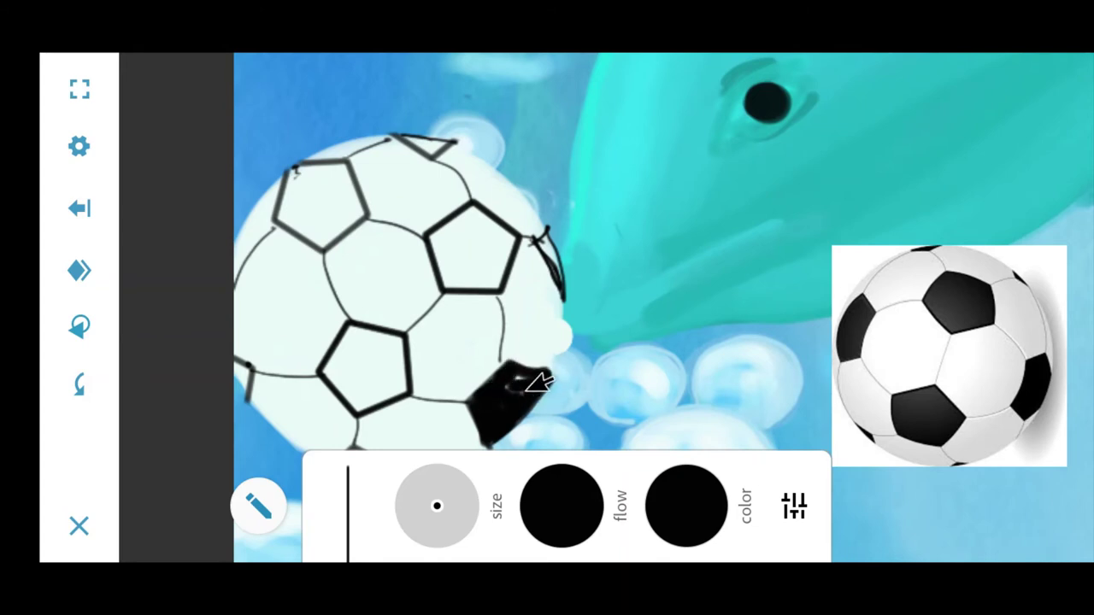
{"action": "left_click_drag", "start_coordinate": [371, 362], "coordinate": [371, 263]}
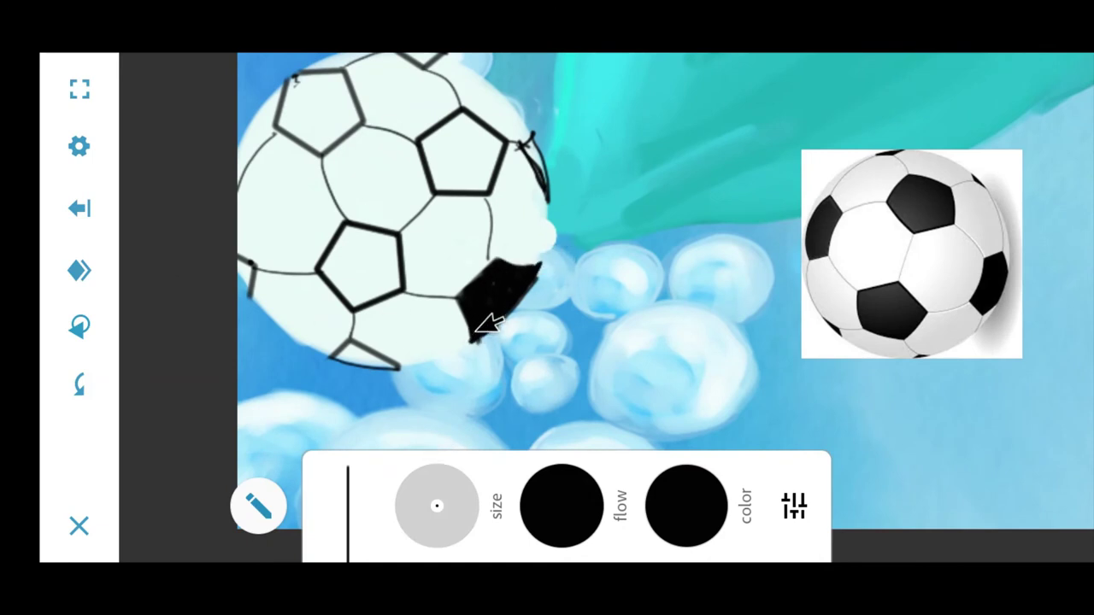
{"action": "left_click_drag", "start_coordinate": [339, 352], "coordinate": [398, 366]}
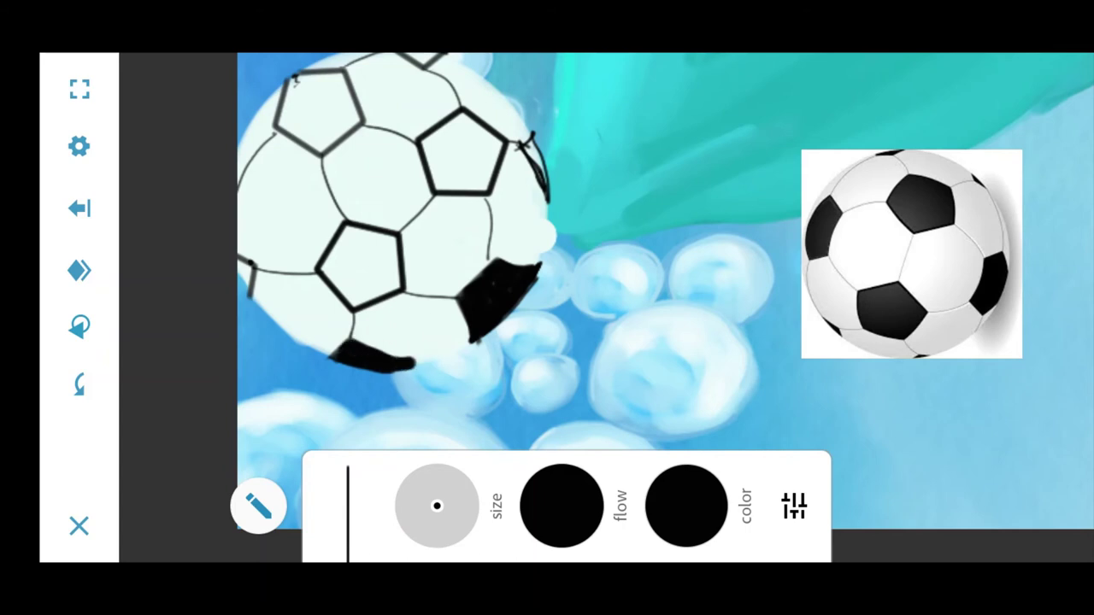
- Bolden the lower and upper pentagon outlines in black, undoing a stray mark left of the ball
{"action": "scroll", "coordinate": [332, 321], "scroll_direction": "down", "scroll_amount": 3}
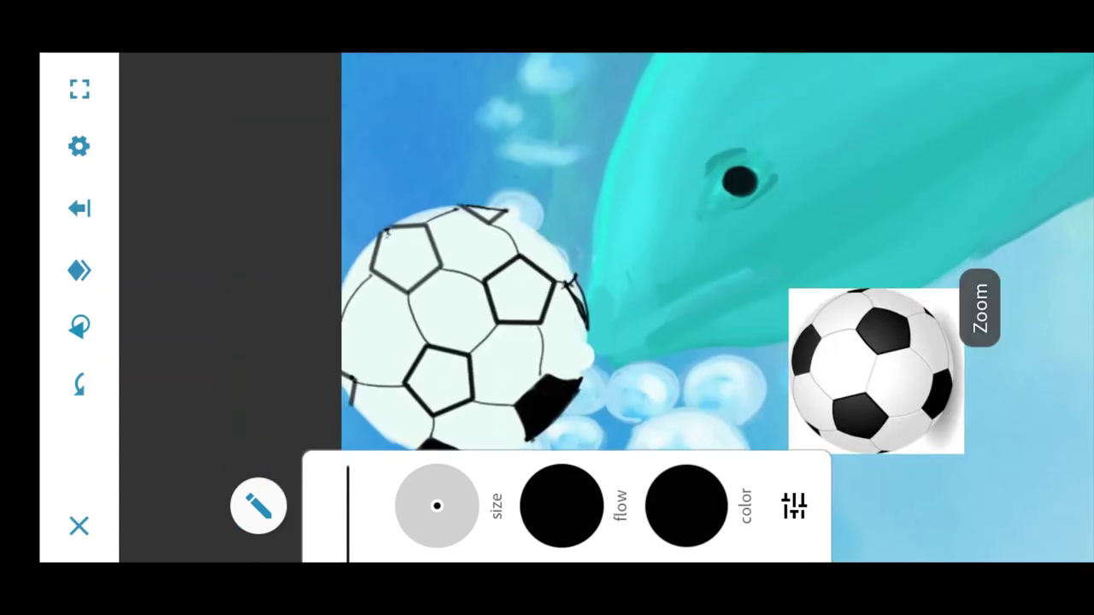
{"action": "mouse_move", "coordinate": [474, 391]}
{"action": "left_mouse_down"}
{"action": "mouse_move", "coordinate": [447, 371]}
{"action": "mouse_move", "coordinate": [496, 366]}
{"action": "mouse_move", "coordinate": [441, 345]}
{"action": "mouse_move", "coordinate": [427, 391]}
{"action": "left_mouse_up"}
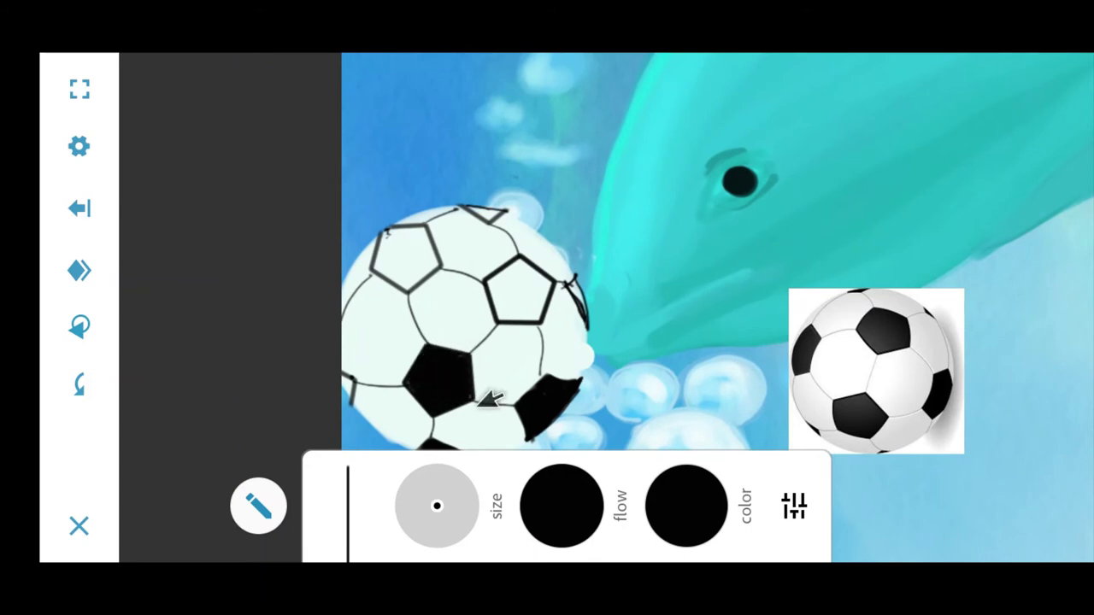
{"action": "mouse_move", "coordinate": [498, 321]}
{"action": "left_mouse_down"}
{"action": "mouse_move", "coordinate": [534, 318]}
{"action": "mouse_move", "coordinate": [552, 278]}
{"action": "mouse_move", "coordinate": [499, 318]}
{"action": "left_mouse_up"}
{"action": "mouse_move", "coordinate": [491, 279]}
{"action": "left_mouse_down"}
{"action": "mouse_move", "coordinate": [519, 251]}
{"action": "mouse_move", "coordinate": [545, 279]}
{"action": "left_mouse_up"}
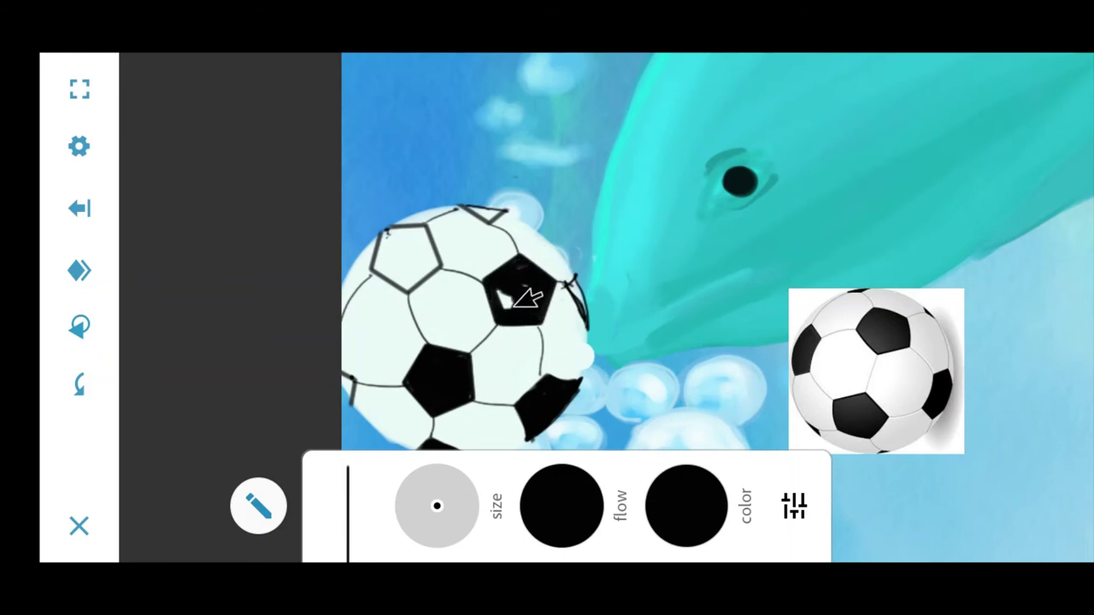
{"action": "scroll", "coordinate": [718, 257], "scroll_direction": "down", "scroll_amount": 1}
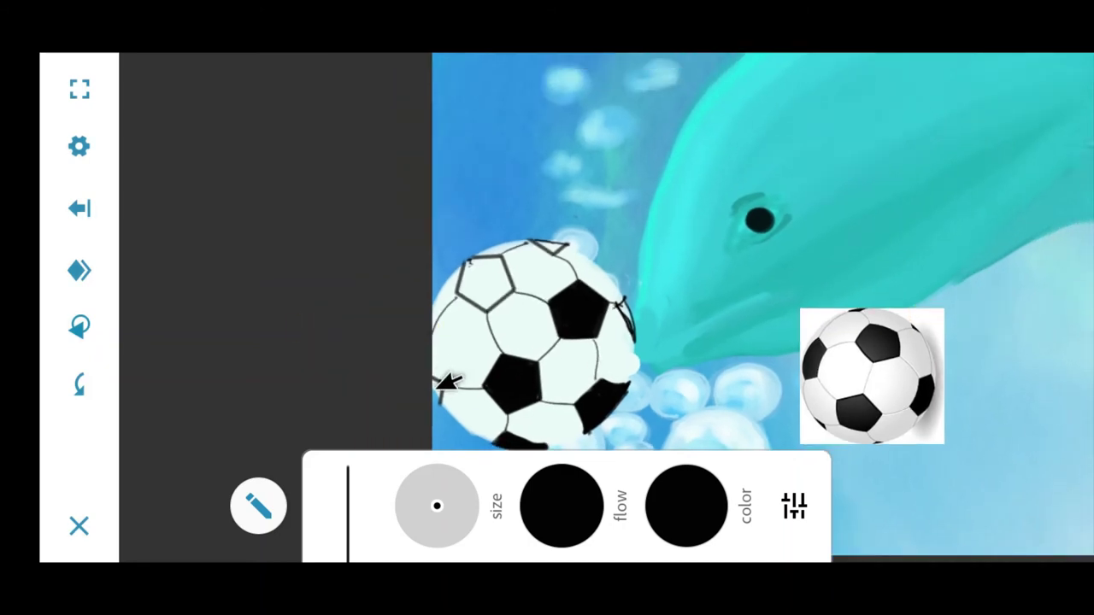
{"action": "left_click", "coordinate": [79, 384]}
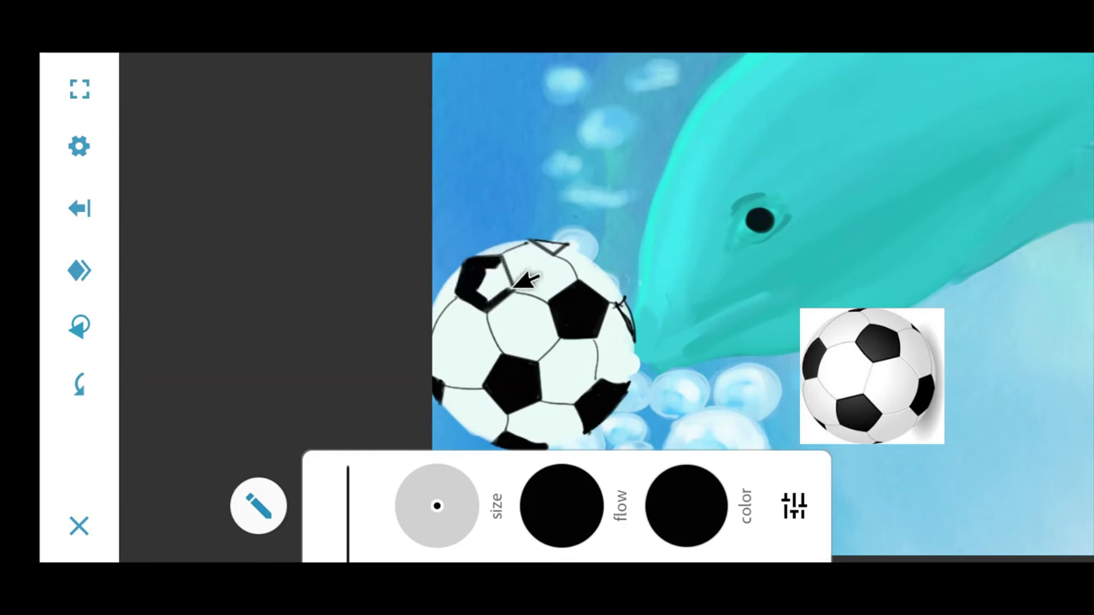
- Paint the upper-left pentagon solid black and set the brush size to 100
{"action": "left_click_drag", "start_coordinate": [482, 265], "coordinate": [495, 278]}
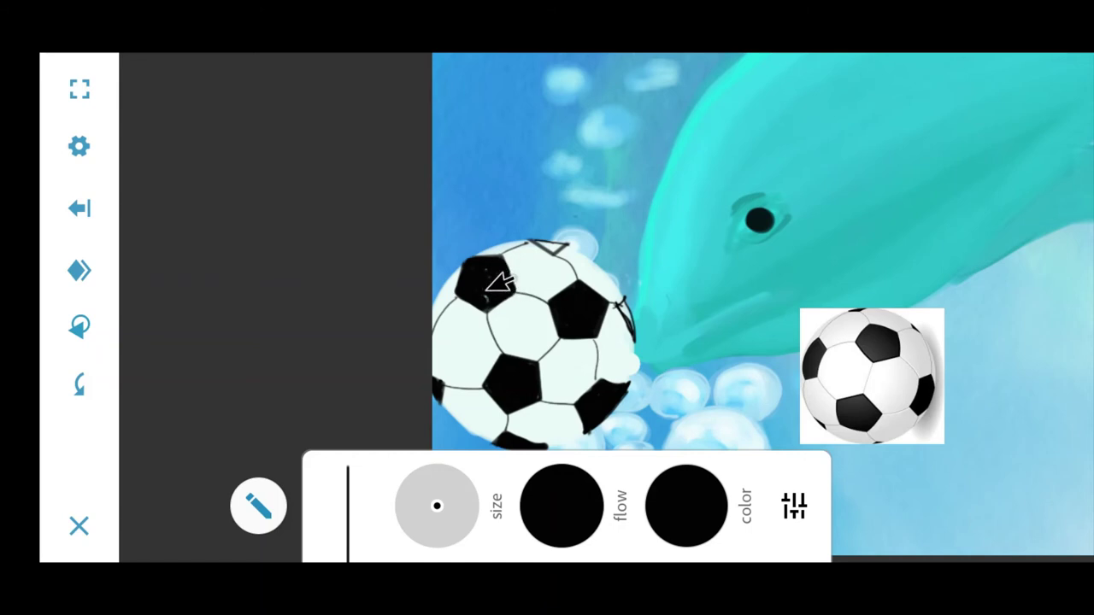
{"action": "scroll", "coordinate": [513, 289], "scroll_direction": "down", "scroll_amount": 1}
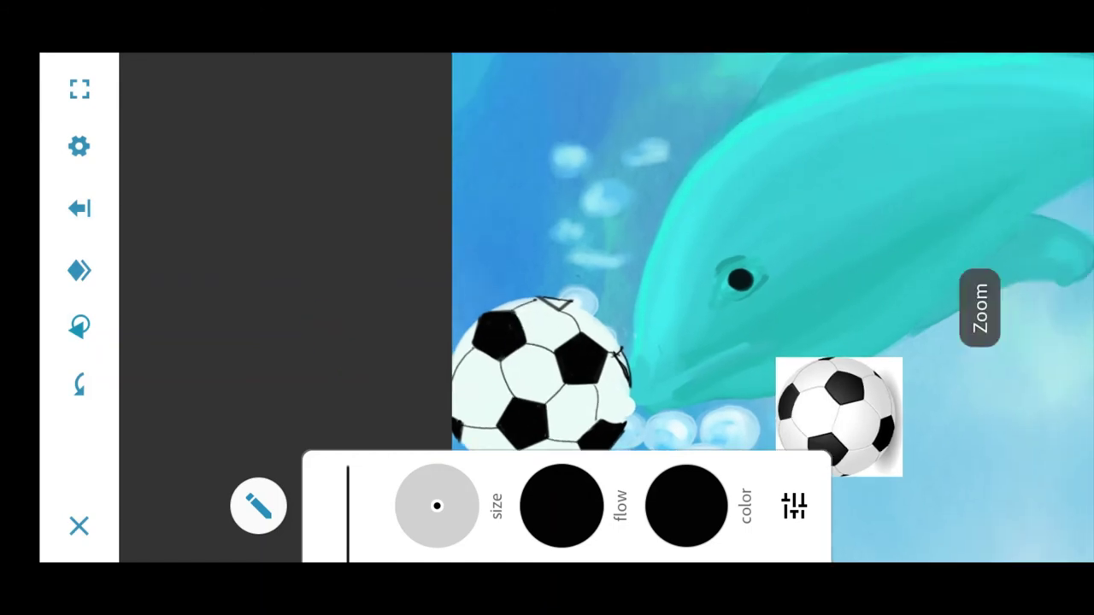
{"action": "scroll", "coordinate": [570, 298], "scroll_direction": "up", "scroll_amount": 2}
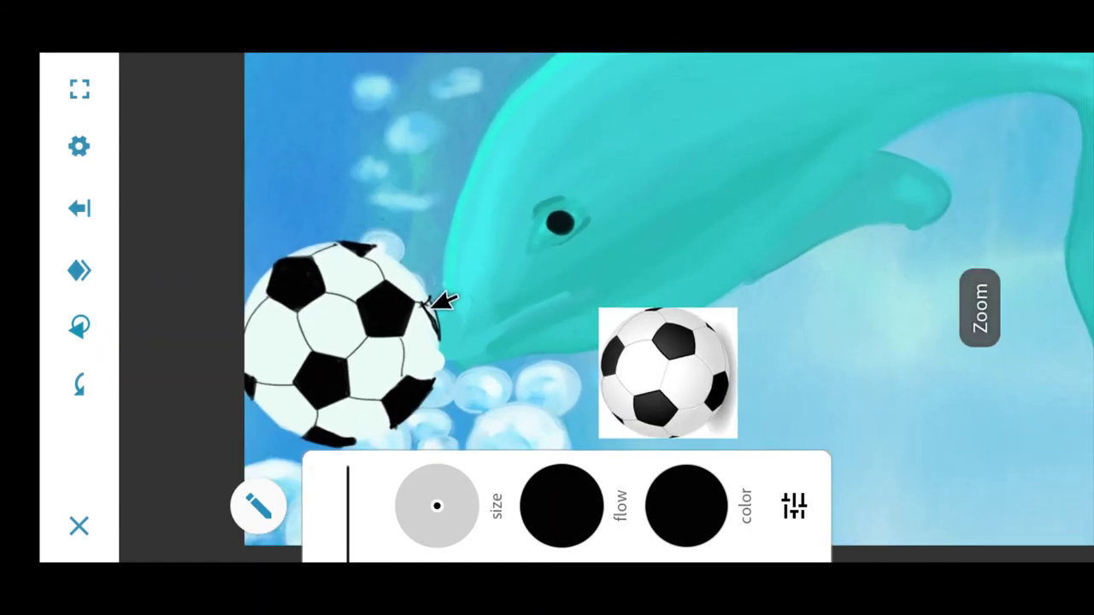
{"action": "key", "text": "bracketleft"}
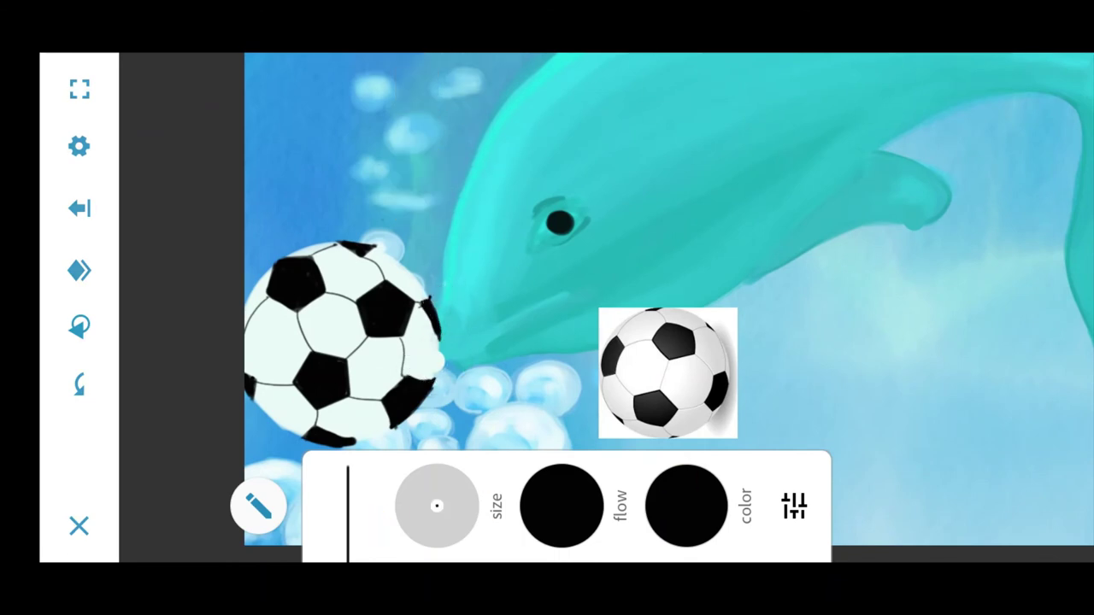
- Sample the reference ball's grey, set brush flow to 15, and shade the ball's left side
{"action": "left_click", "coordinate": [464, 434]}
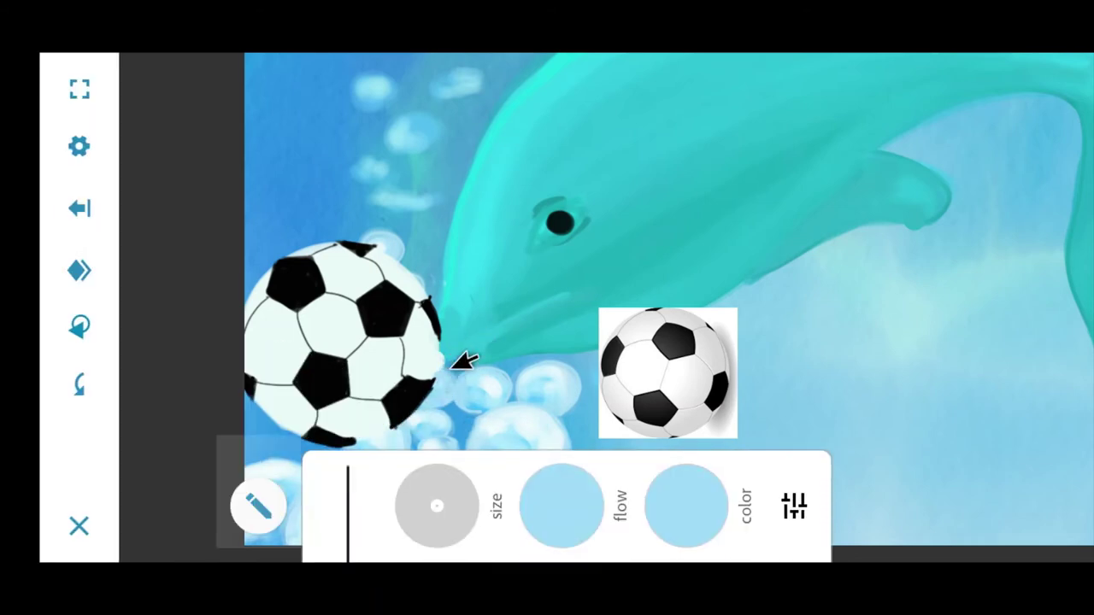
{"action": "left_click", "coordinate": [731, 351]}
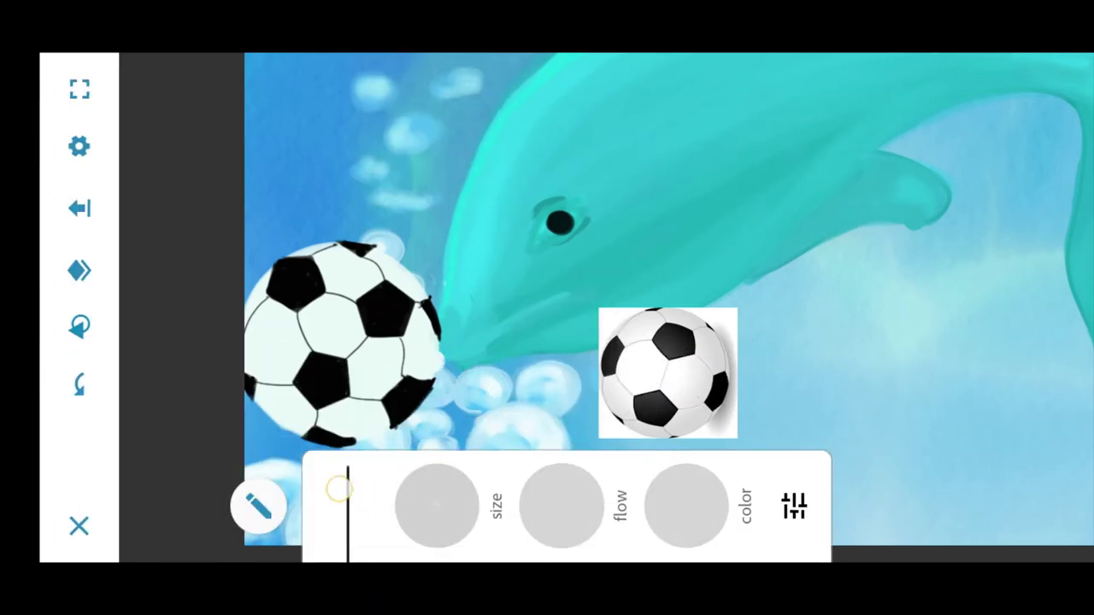
{"action": "left_click", "coordinate": [660, 438]}
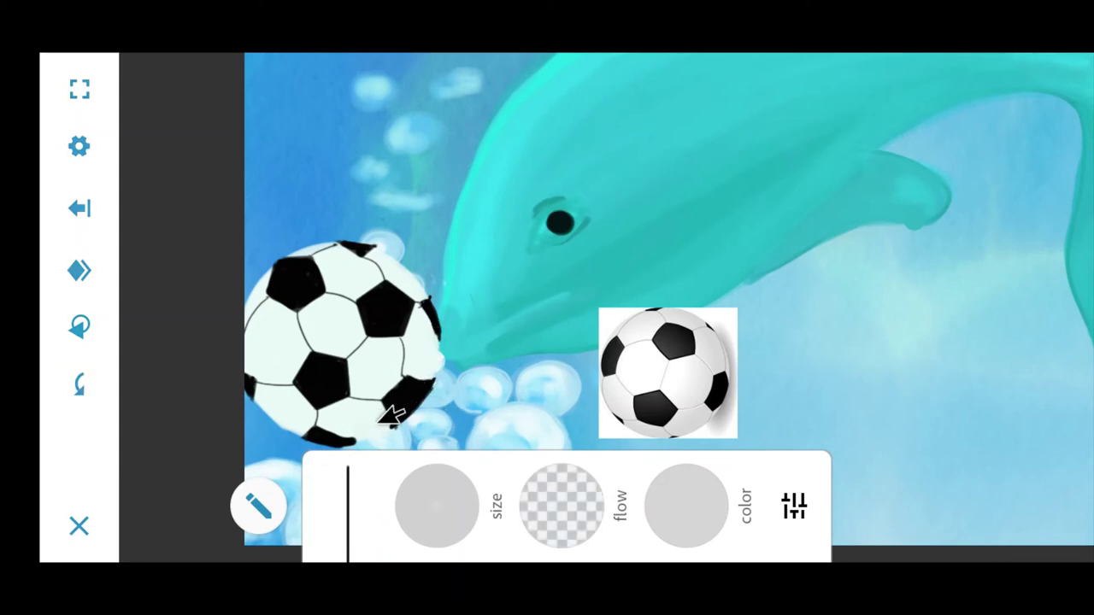
{"action": "left_click", "coordinate": [511, 514]}
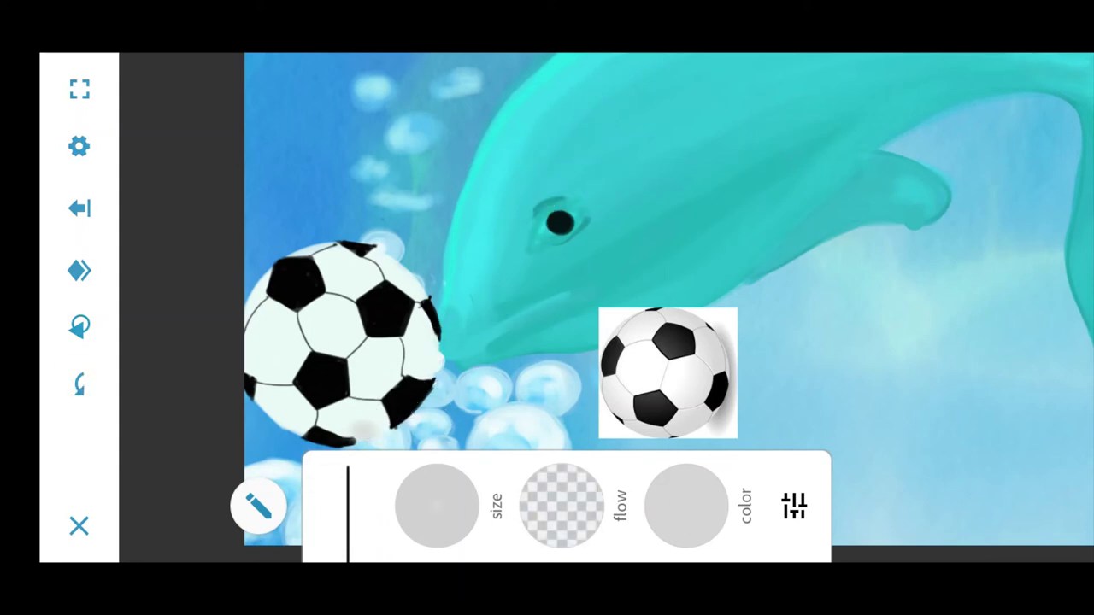
{"action": "mouse_move", "coordinate": [306, 402]}
{"action": "left_mouse_down"}
{"action": "mouse_move", "coordinate": [288, 403]}
{"action": "mouse_move", "coordinate": [254, 293]}
{"action": "mouse_move", "coordinate": [277, 369]}
{"action": "mouse_move", "coordinate": [384, 342]}
{"action": "mouse_move", "coordinate": [420, 264]}
{"action": "mouse_move", "coordinate": [430, 347]}
{"action": "mouse_move", "coordinate": [359, 424]}
{"action": "mouse_move", "coordinate": [415, 336]}
{"action": "mouse_move", "coordinate": [290, 250]}
{"action": "left_mouse_up"}
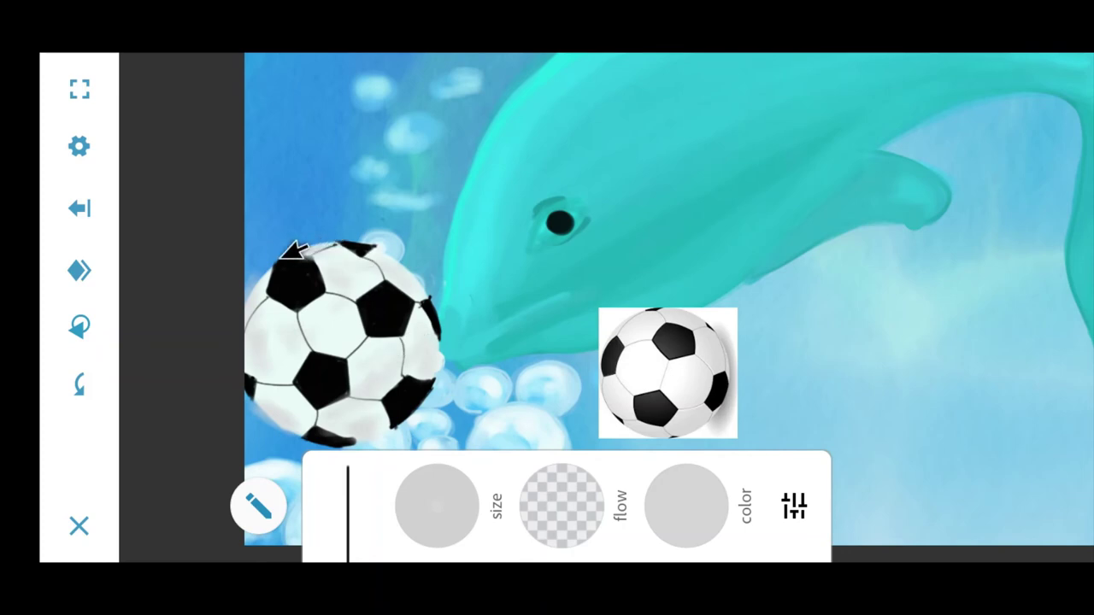
{"action": "left_click", "coordinate": [569, 517]}
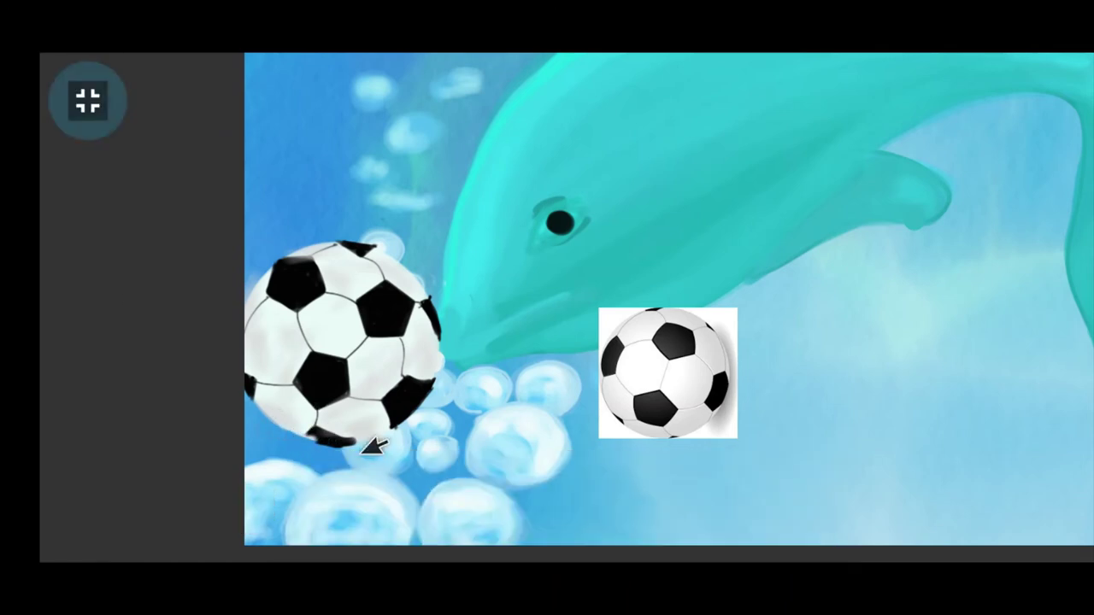
{"action": "left_click", "coordinate": [88, 100]}
{"action": "key", "text": "Tab"}
{"action": "scroll", "coordinate": [376, 470], "scroll_direction": "up", "scroll_amount": 3}
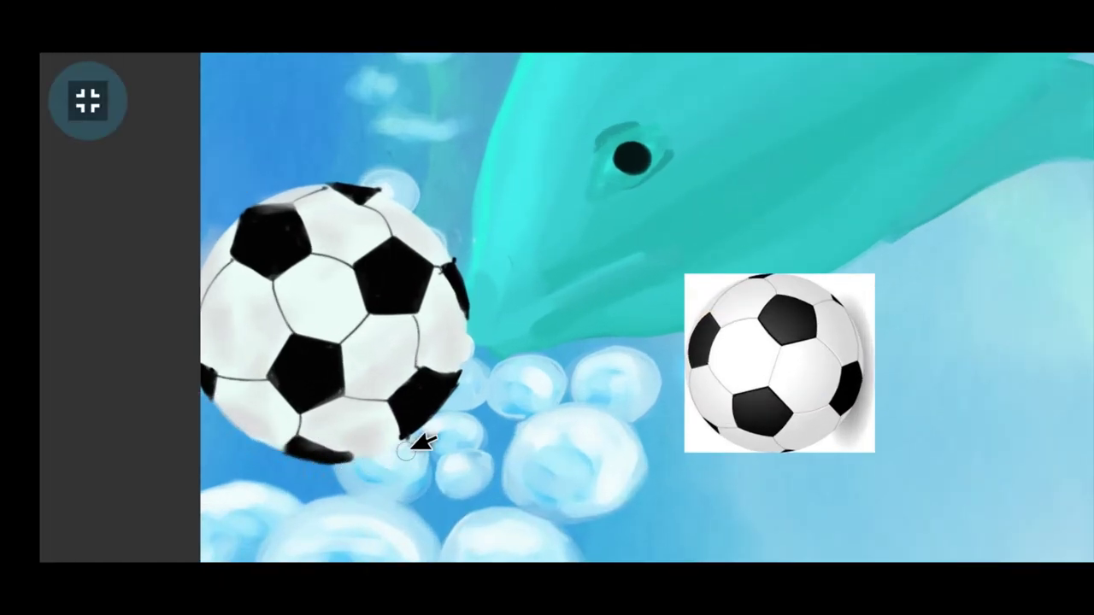
- Enlarge the brush and erase stray paint around the ball's outer edge
{"action": "key", "text": "Tab"}
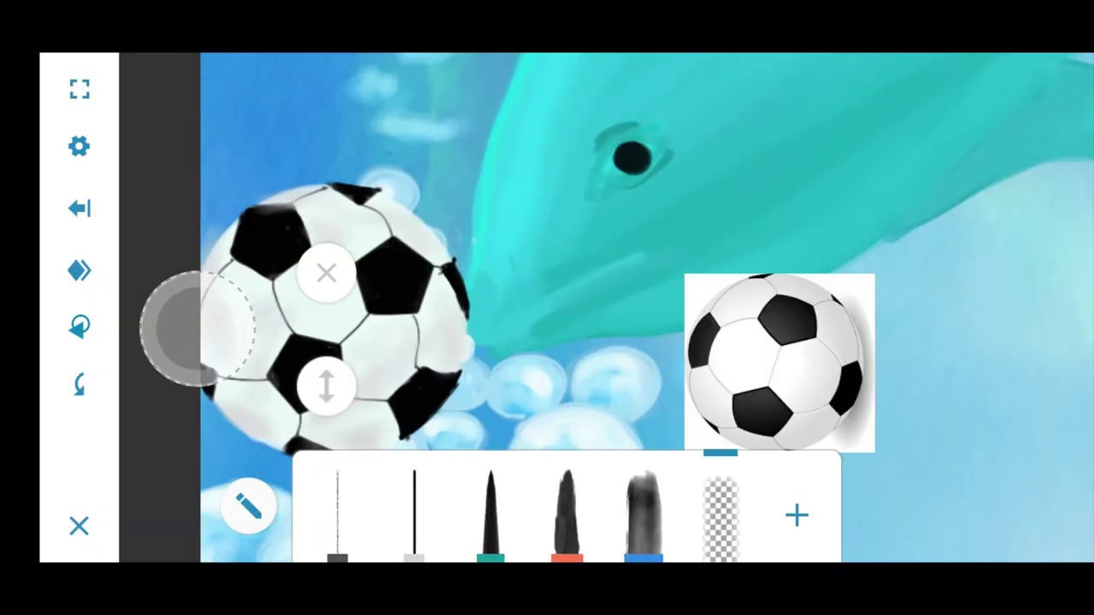
{"action": "left_click_drag", "start_coordinate": [326, 274], "coordinate": [417, 273]}
{"action": "left_click_drag", "start_coordinate": [417, 385], "coordinate": [330, 378]}
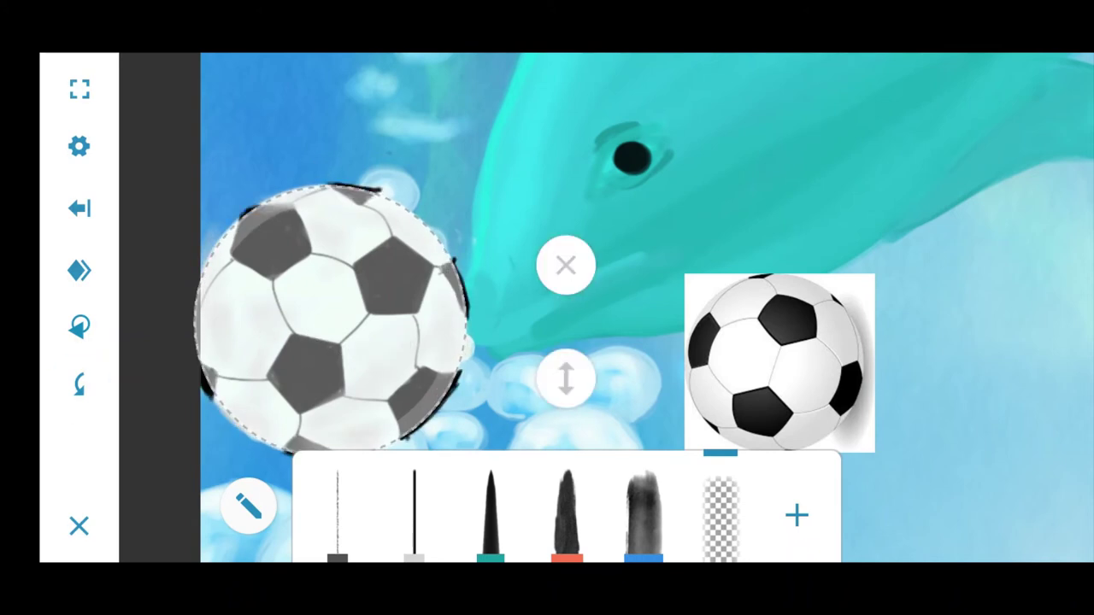
{"action": "left_click", "coordinate": [721, 513]}
{"action": "mouse_move", "coordinate": [338, 442]}
{"action": "left_mouse_down"}
{"action": "mouse_move", "coordinate": [464, 261]}
{"action": "mouse_move", "coordinate": [179, 273]}
{"action": "mouse_move", "coordinate": [359, 444]}
{"action": "left_mouse_up"}
- Select the ball's layer, then slightly enlarge, rotate and shift it against the dolphin's snout
{"action": "left_click", "coordinate": [79, 384]}
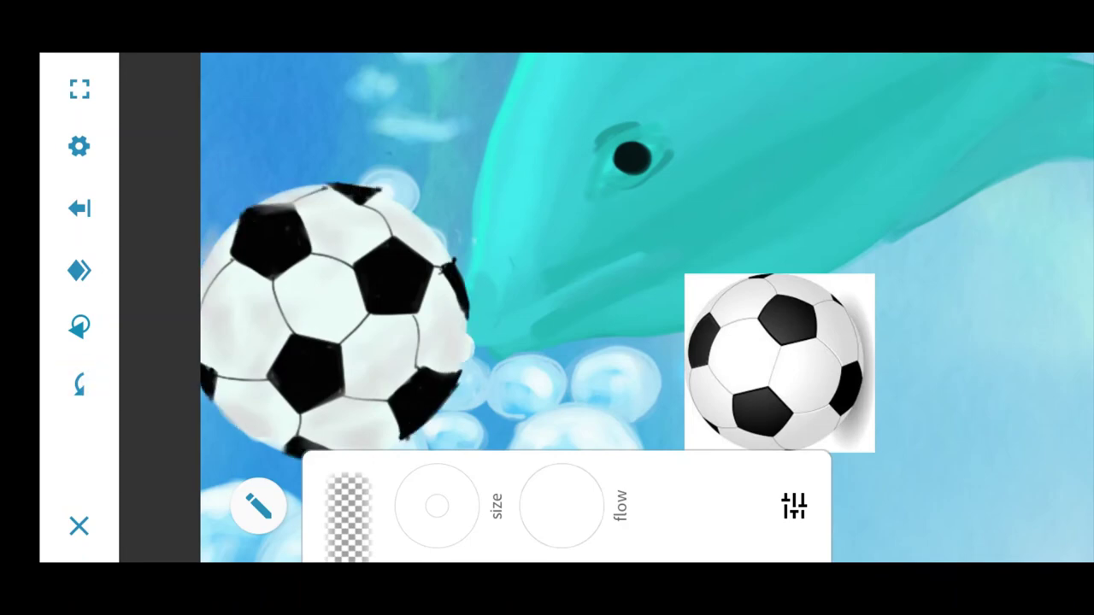
{"action": "left_click", "coordinate": [79, 326]}
{"action": "left_click", "coordinate": [78, 271]}
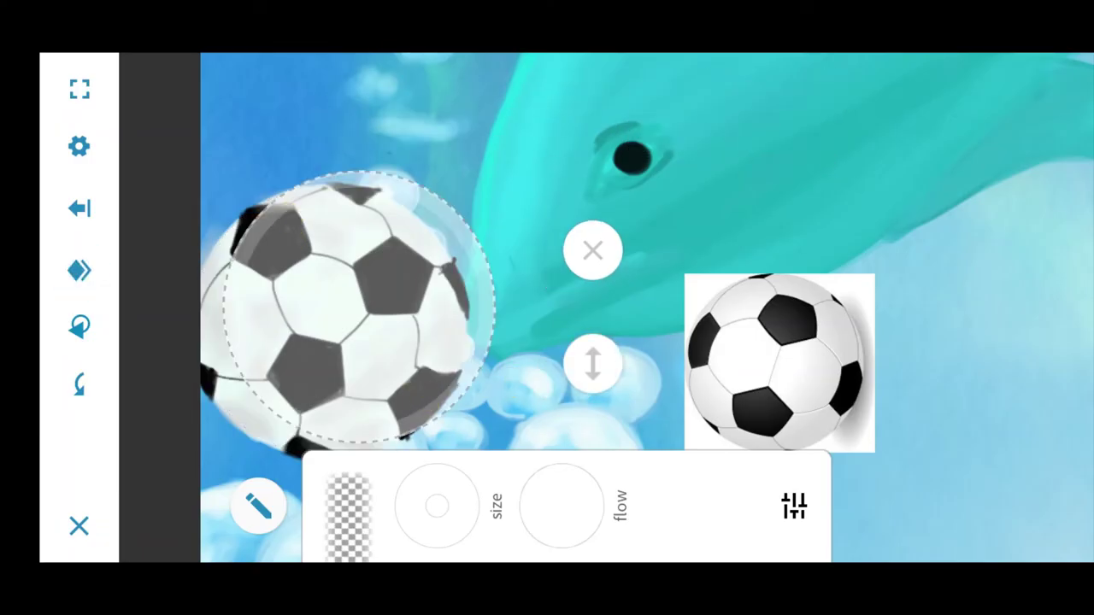
{"action": "left_click_drag", "start_coordinate": [322, 132], "coordinate": [327, 117]}
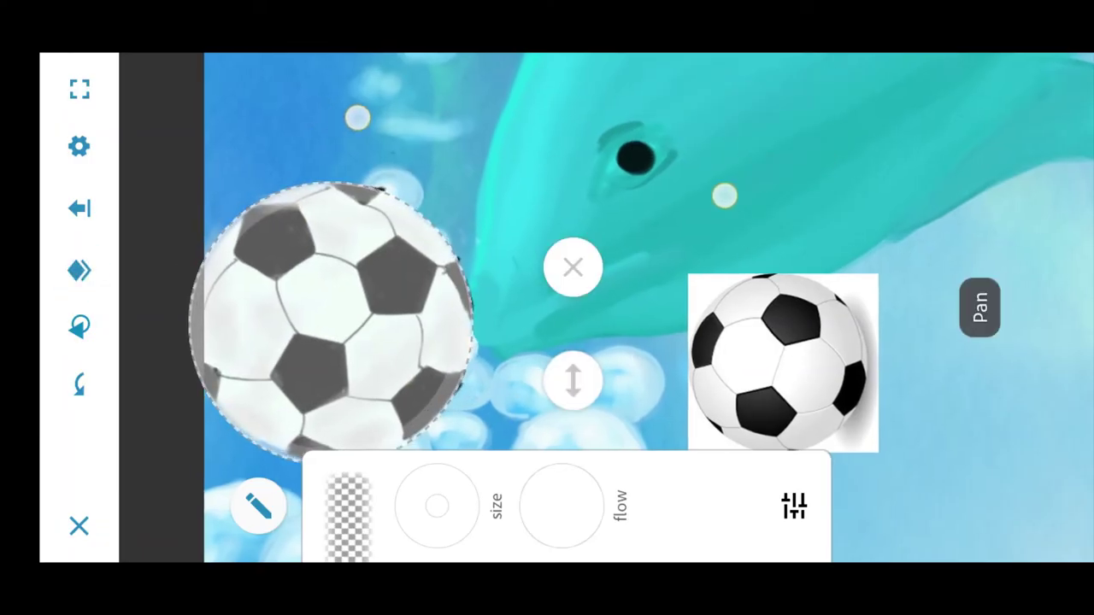
{"action": "left_click_drag", "start_coordinate": [359, 115], "coordinate": [309, 188]}
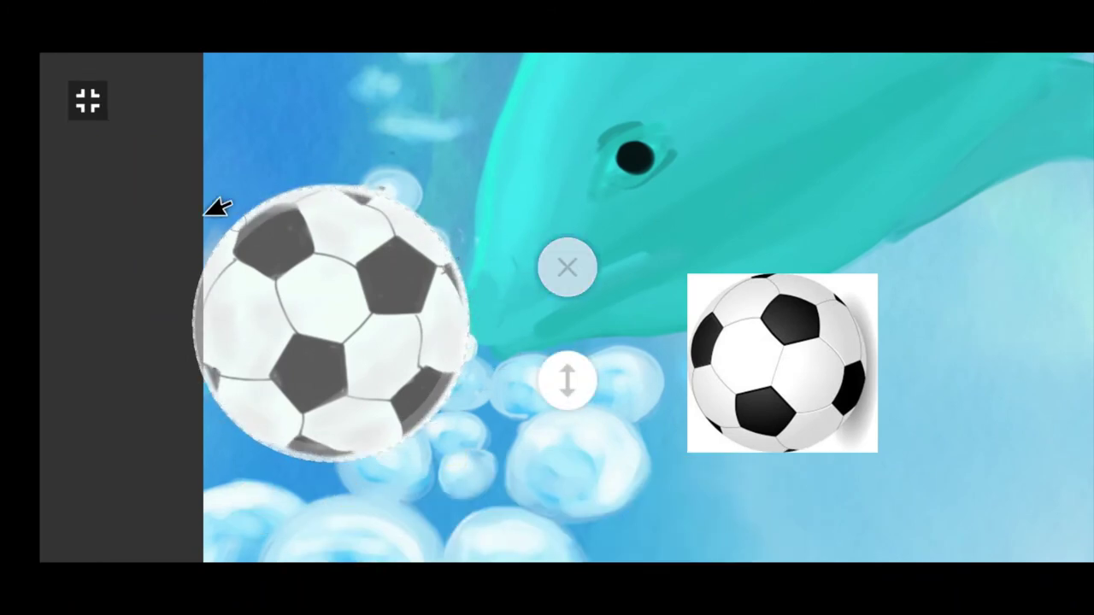
{"action": "left_click", "coordinate": [88, 101]}
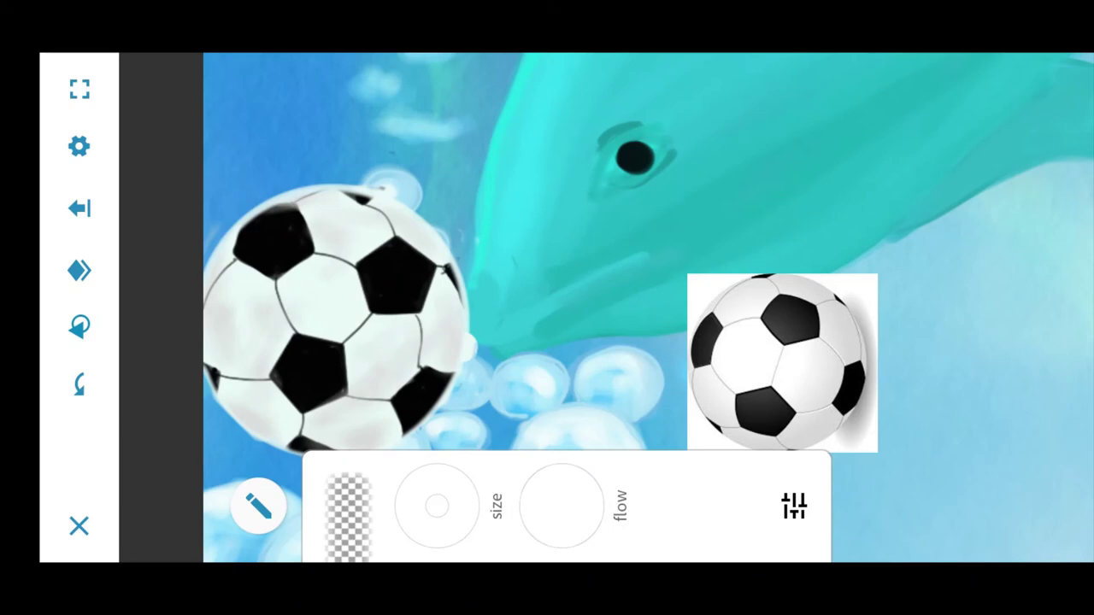
{"action": "scroll", "coordinate": [650, 308], "scroll_direction": "down", "scroll_amount": 3}
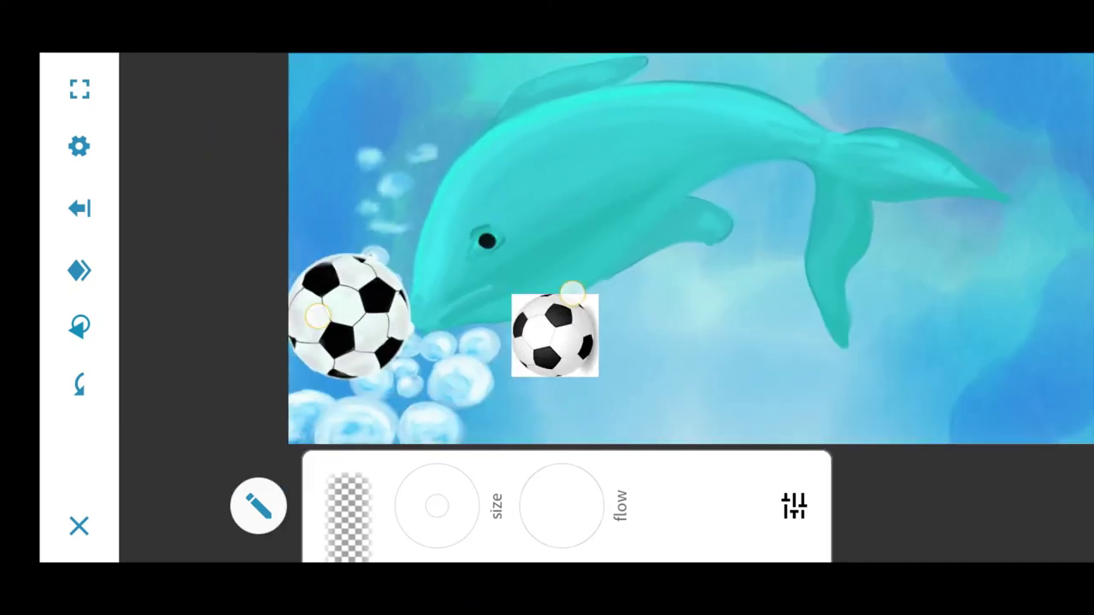
- Delete the reference ball image layer
{"action": "left_click", "coordinate": [79, 270]}
{"action": "key", "text": "ctrl+z"}
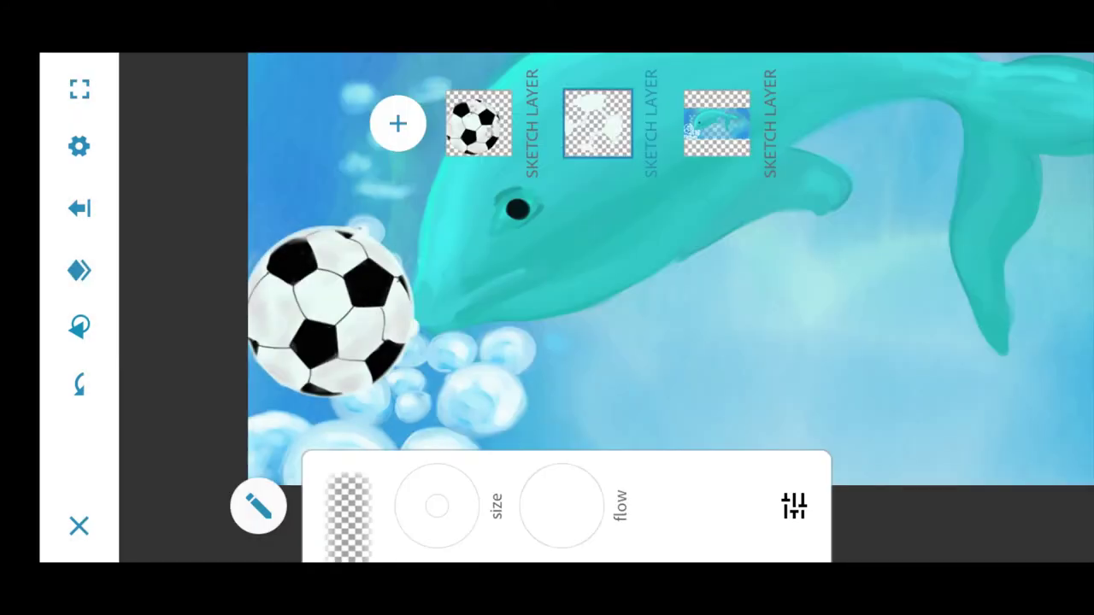
{"action": "scroll", "coordinate": [624, 218], "scroll_direction": "down", "scroll_amount": 3}
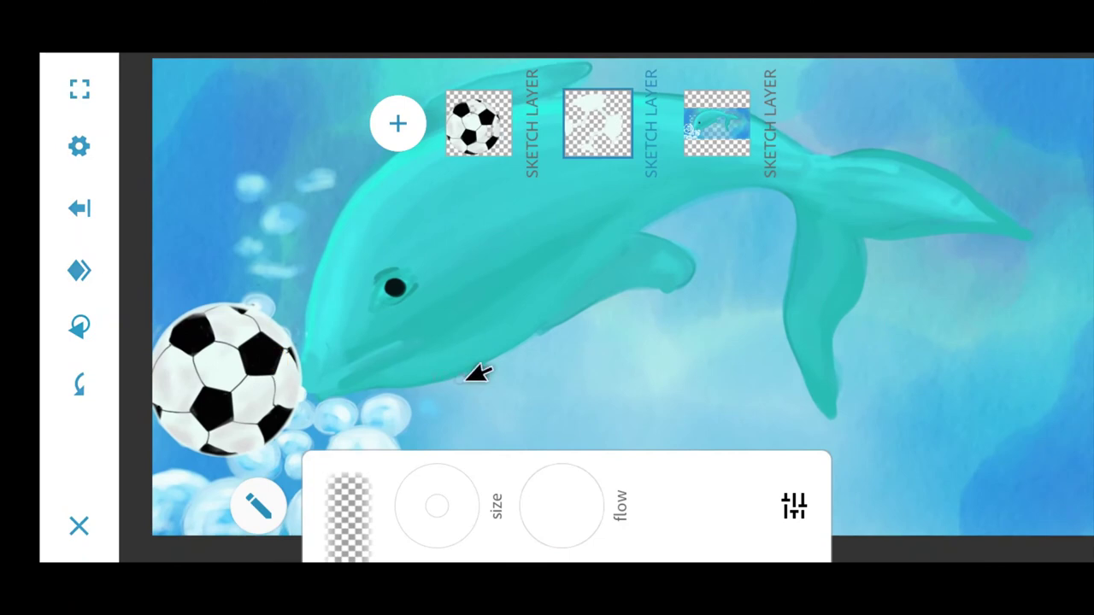
- Pick a brush from the library, set its flow to 45 and colour to purple
{"action": "left_click", "coordinate": [368, 513]}
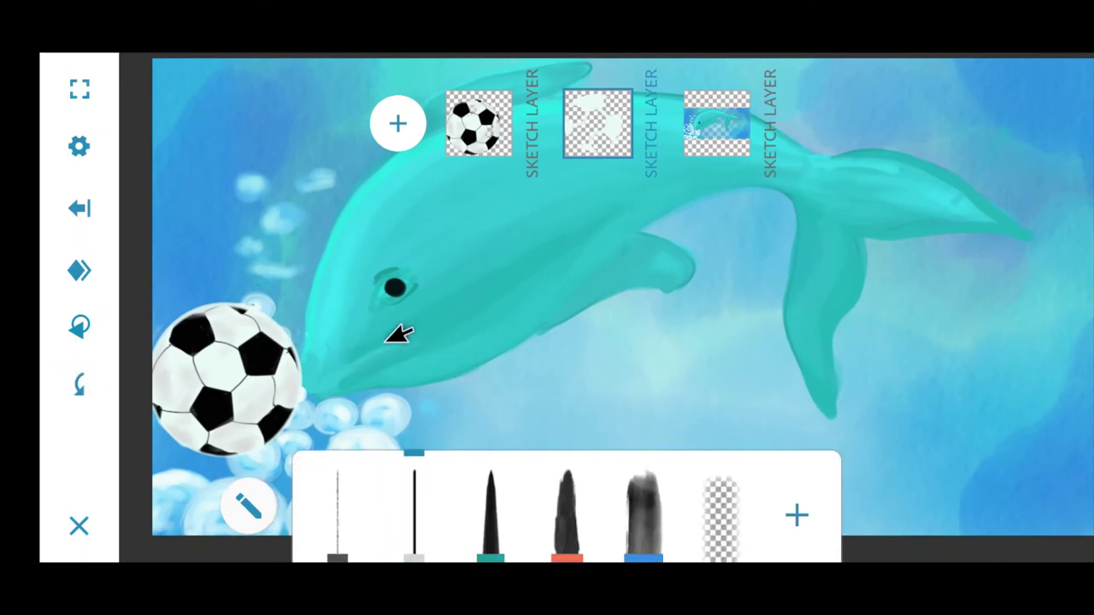
{"action": "left_click", "coordinate": [478, 523]}
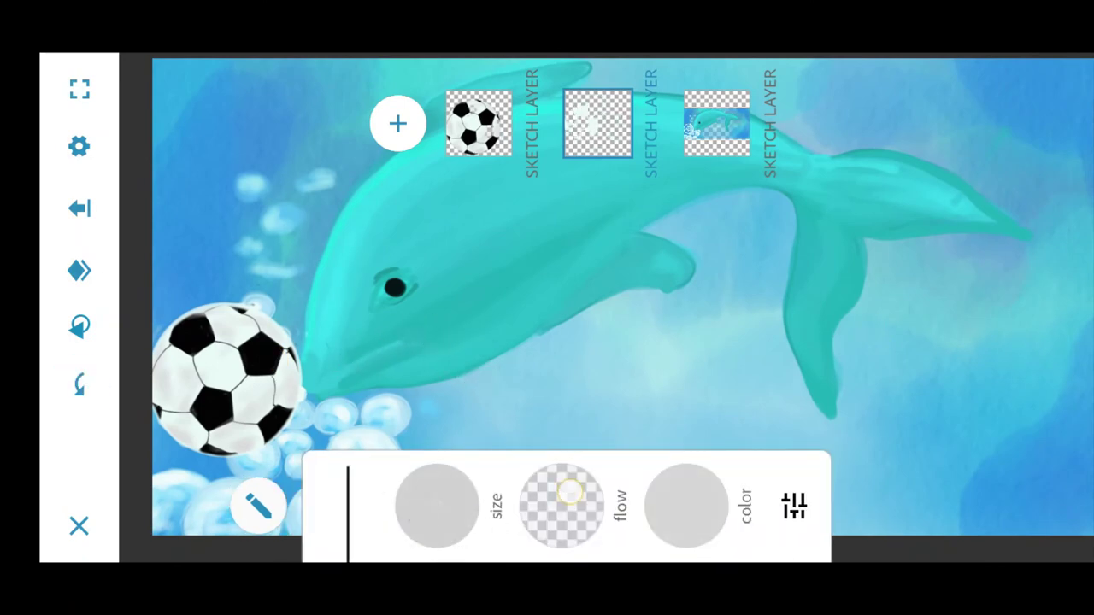
{"action": "left_click_drag", "start_coordinate": [560, 506], "coordinate": [587, 508]}
{"action": "left_click", "coordinate": [348, 513]}
{"action": "left_click", "coordinate": [490, 513]}
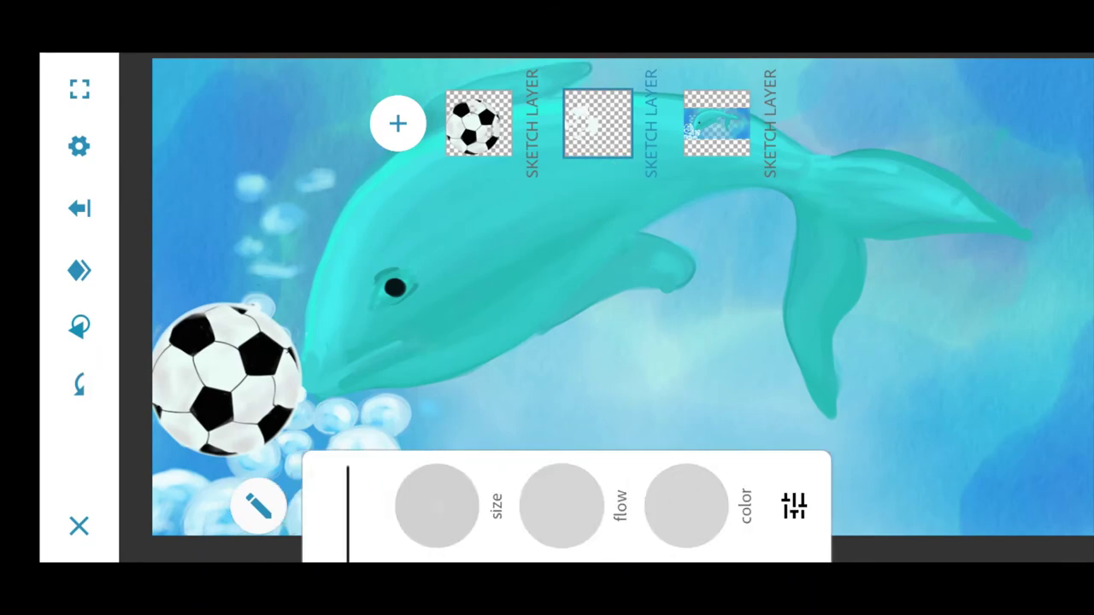
{"action": "left_click", "coordinate": [684, 505]}
{"action": "left_click", "coordinate": [80, 166]}
- Test-draw 'Fauna' and a smiley in purple on the dolphin, then undo them all
{"action": "mouse_move", "coordinate": [440, 301]}
{"action": "left_mouse_down"}
{"action": "mouse_move", "coordinate": [503, 257]}
{"action": "mouse_move", "coordinate": [493, 334]}
{"action": "mouse_move", "coordinate": [569, 336]}
{"action": "mouse_move", "coordinate": [720, 294]}
{"action": "left_mouse_up"}
{"action": "left_click_drag", "start_coordinate": [517, 291], "coordinate": [638, 241]}
{"action": "mouse_move", "coordinate": [564, 384]}
{"action": "left_mouse_down"}
{"action": "mouse_move", "coordinate": [598, 357]}
{"action": "mouse_move", "coordinate": [624, 381]}
{"action": "left_mouse_up"}
{"action": "left_click", "coordinate": [78, 384]}
{"action": "left_click", "coordinate": [80, 384]}
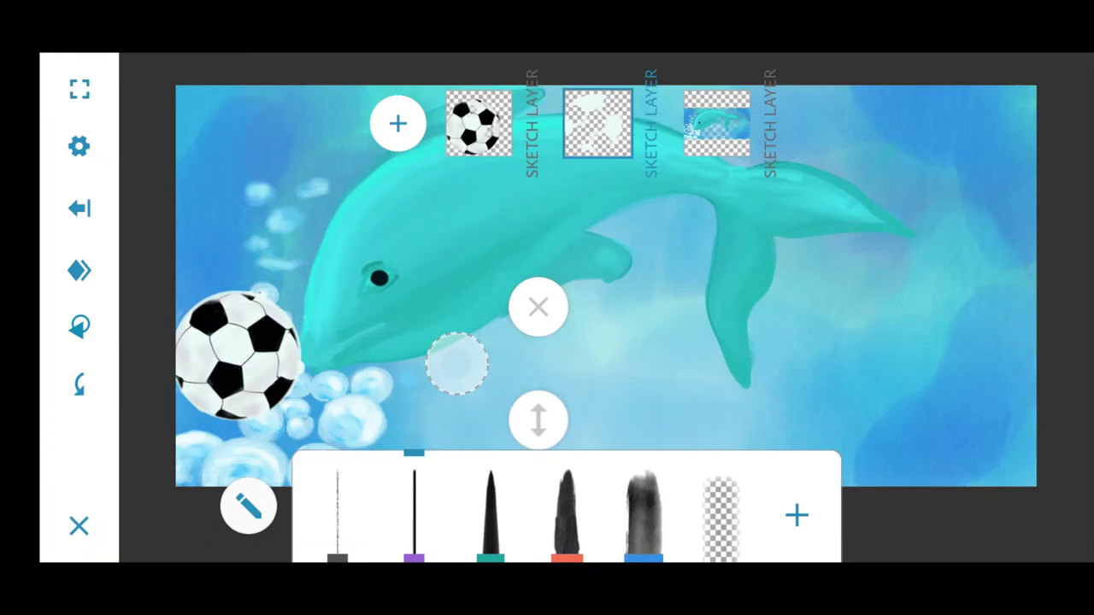
- Move the painting spot from the bubbles to mid-canvas, toggling the panels and brush settings
{"action": "left_click_drag", "start_coordinate": [457, 364], "coordinate": [351, 423]}
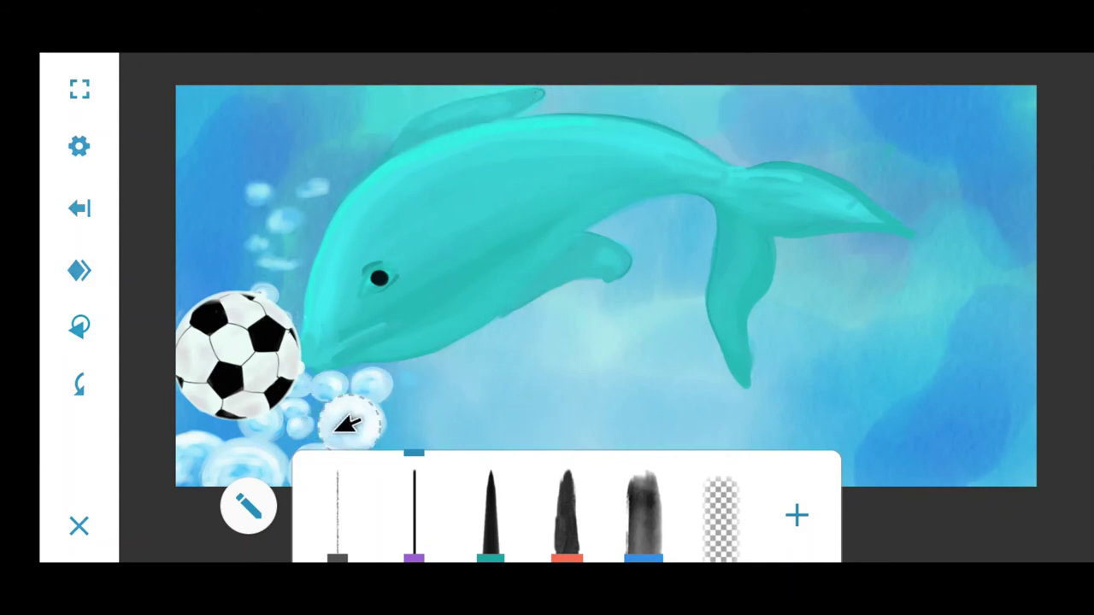
{"action": "left_click", "coordinate": [434, 480]}
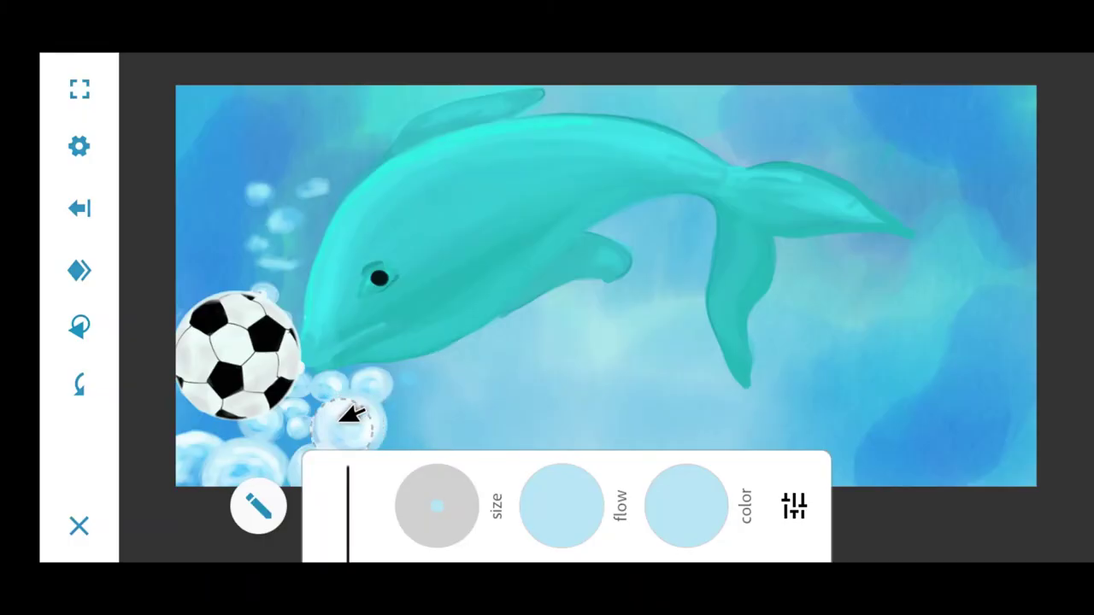
{"action": "left_click_drag", "start_coordinate": [329, 387], "coordinate": [244, 451]}
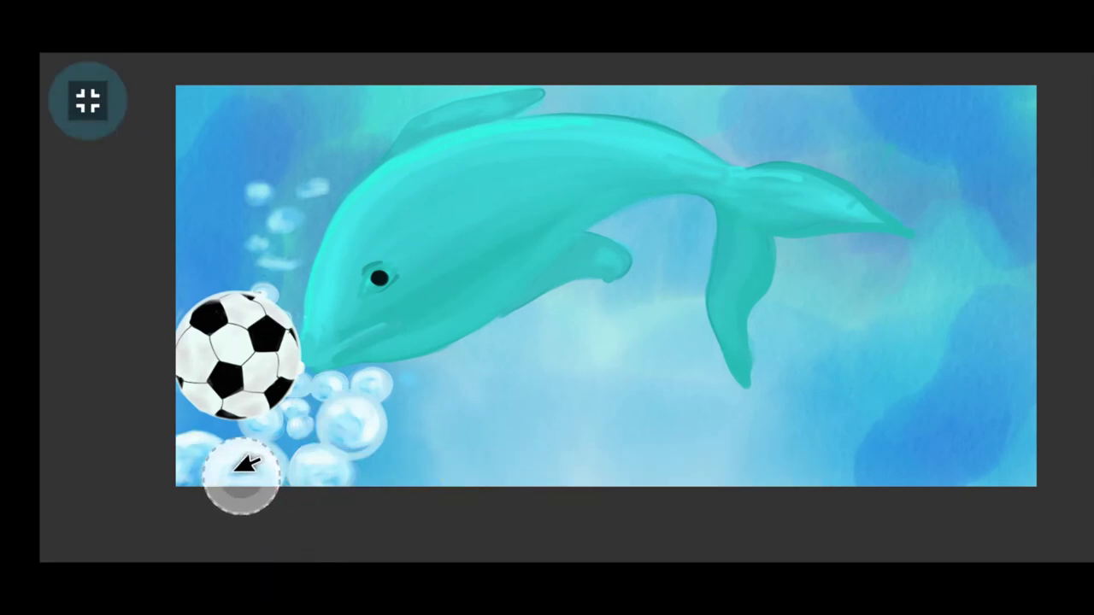
{"action": "mouse_move", "coordinate": [239, 466]}
{"action": "left_mouse_down"}
{"action": "mouse_move", "coordinate": [257, 455]}
{"action": "mouse_move", "coordinate": [237, 535]}
{"action": "mouse_move", "coordinate": [342, 530]}
{"action": "mouse_move", "coordinate": [189, 459]}
{"action": "left_mouse_up"}
{"action": "left_click", "coordinate": [194, 466]}
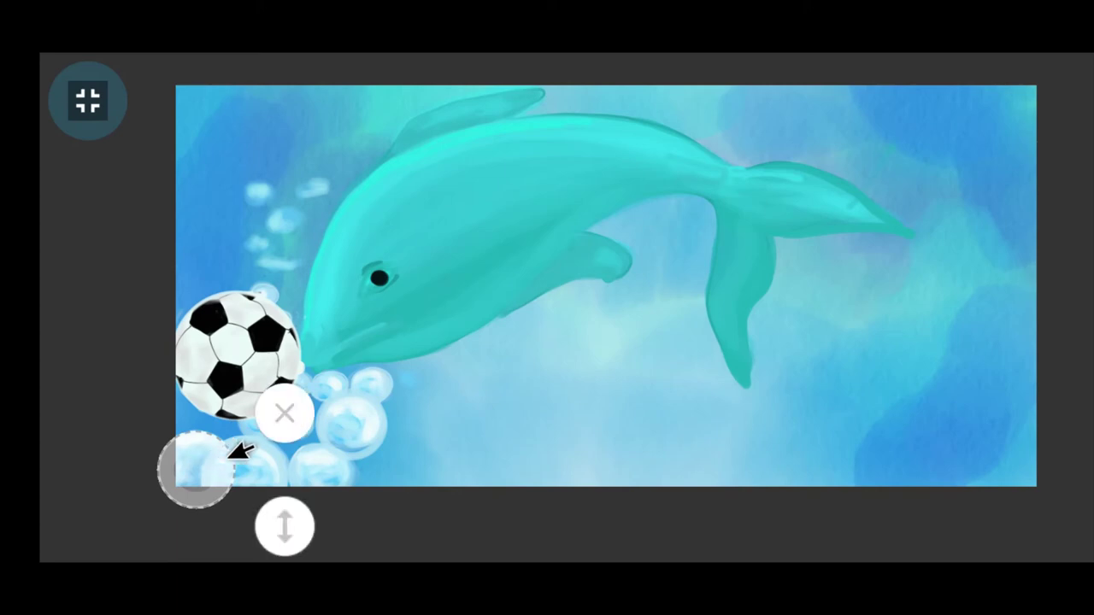
{"action": "left_click", "coordinate": [237, 459]}
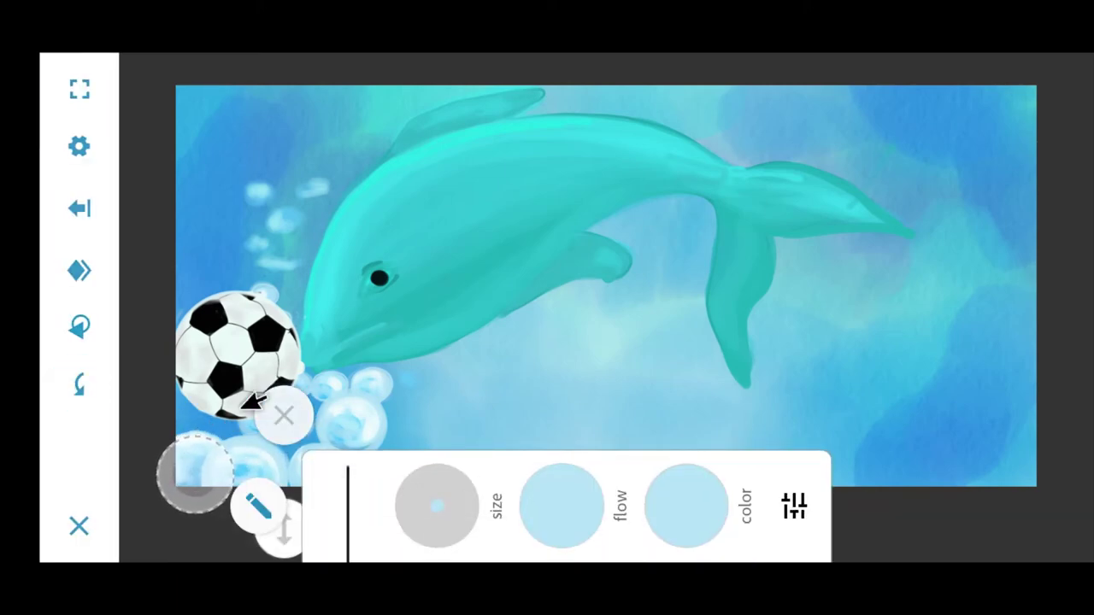
{"action": "mouse_move", "coordinate": [195, 472]}
{"action": "left_mouse_down"}
{"action": "mouse_move", "coordinate": [437, 354]}
{"action": "mouse_move", "coordinate": [195, 472]}
{"action": "mouse_move", "coordinate": [446, 395]}
{"action": "left_mouse_up"}
- Add a new sketch layer, paint a light stroke on it, and select the thin second brush
{"action": "left_click", "coordinate": [979, 419]}
{"action": "left_click", "coordinate": [794, 505]}
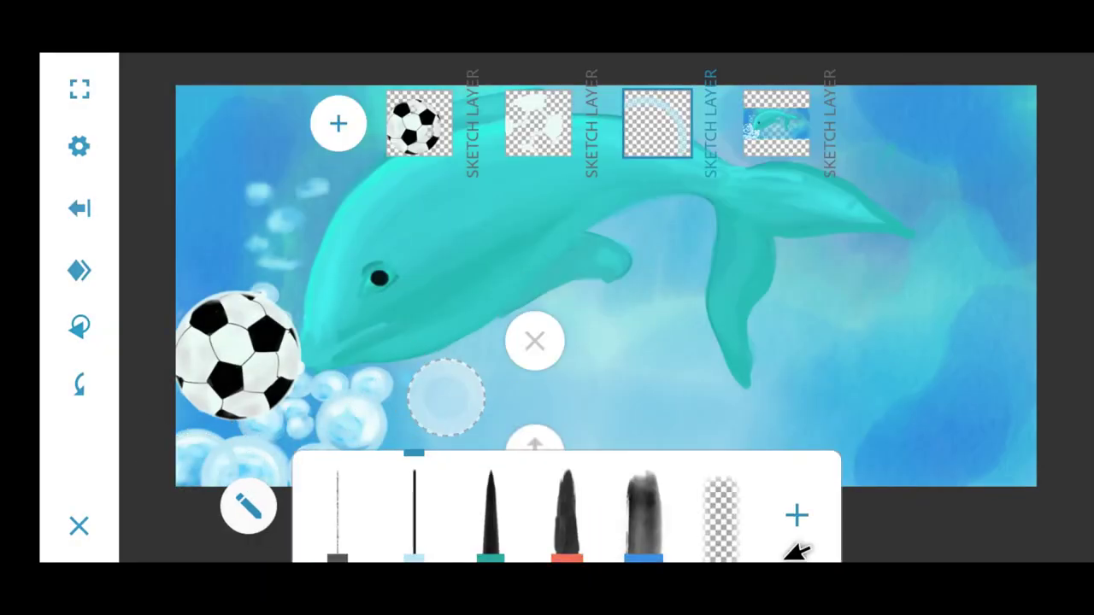
{"action": "left_click", "coordinate": [248, 506]}
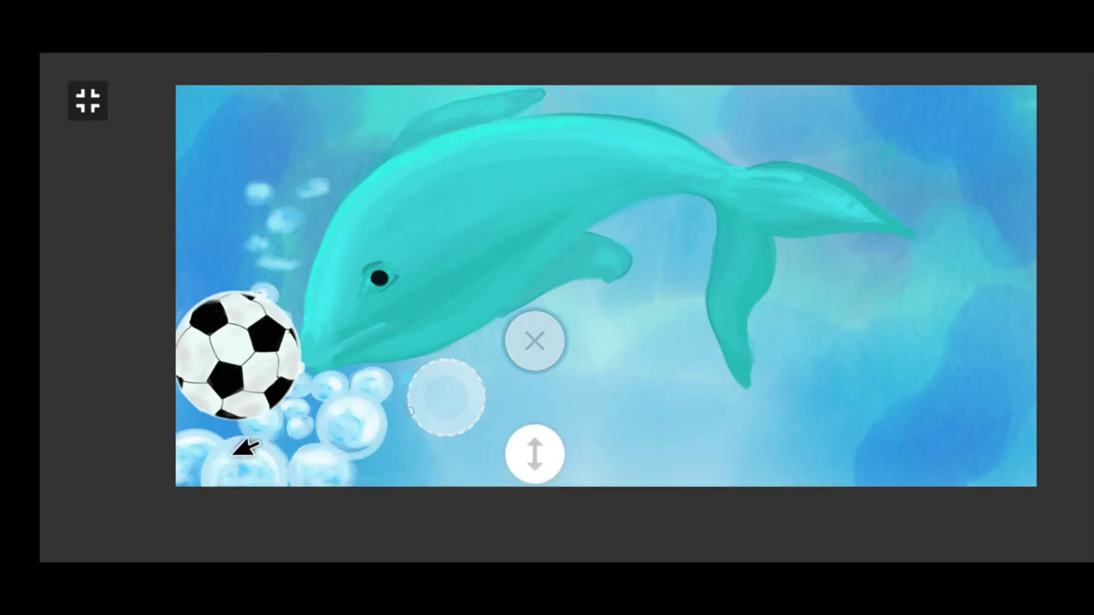
{"action": "key", "text": "Tab"}
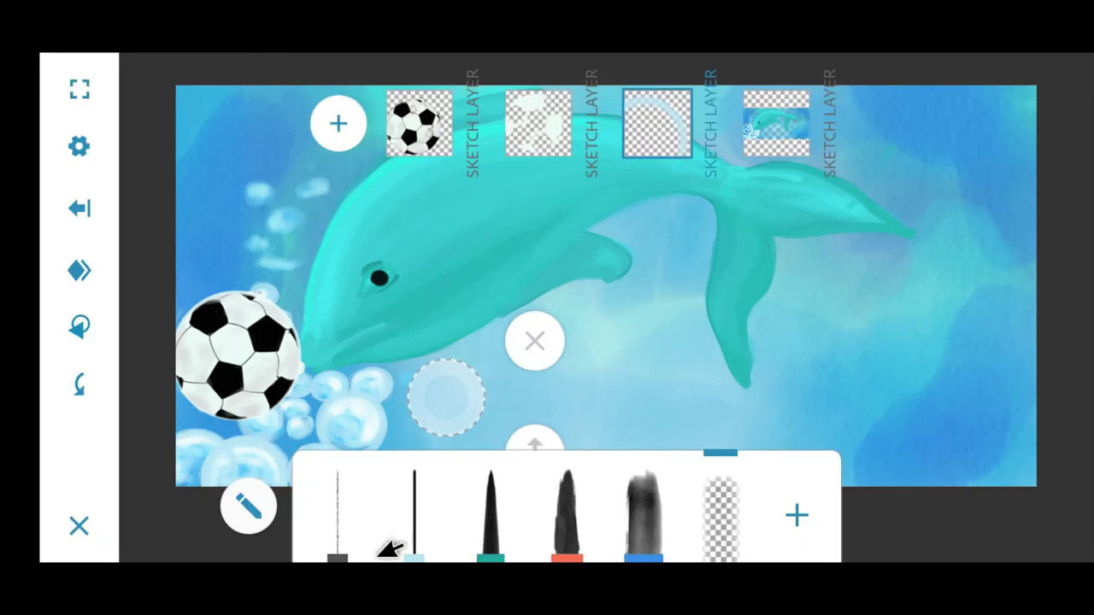
{"action": "left_click", "coordinate": [414, 513]}
{"action": "scroll", "coordinate": [575, 236], "scroll_direction": "up", "scroll_amount": 3}
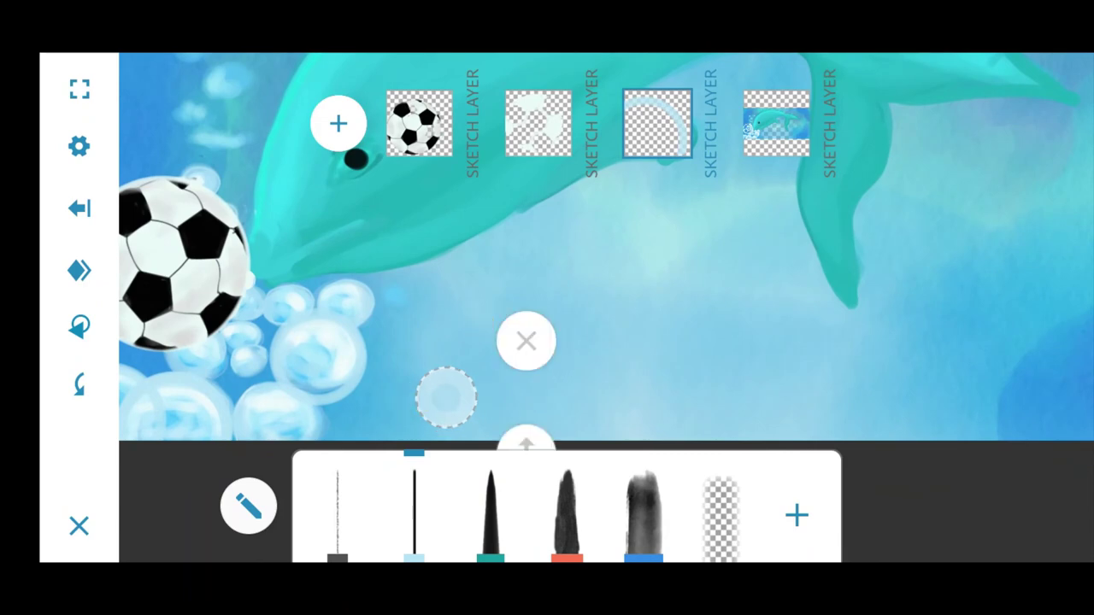
{"action": "scroll", "coordinate": [445, 395], "scroll_direction": "down", "scroll_amount": 3}
- Check the canvas in full-screen view, then open and close the new layer's options
{"action": "key", "text": "Tab"}
{"action": "scroll", "coordinate": [445, 395], "scroll_direction": "up", "scroll_amount": 3}
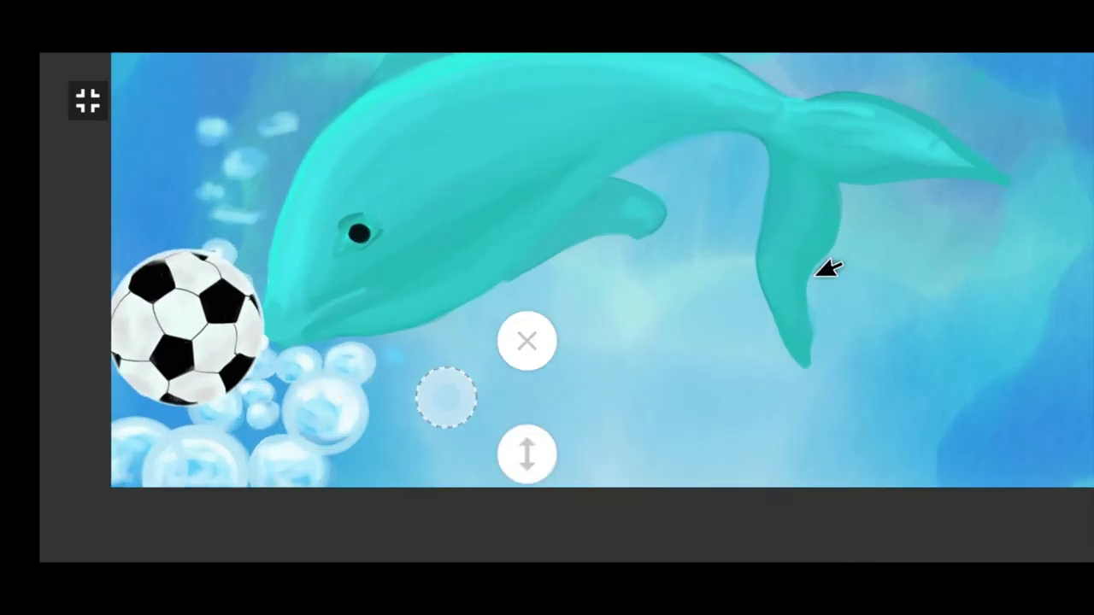
{"action": "scroll", "coordinate": [269, 399], "scroll_direction": "down", "scroll_amount": 3}
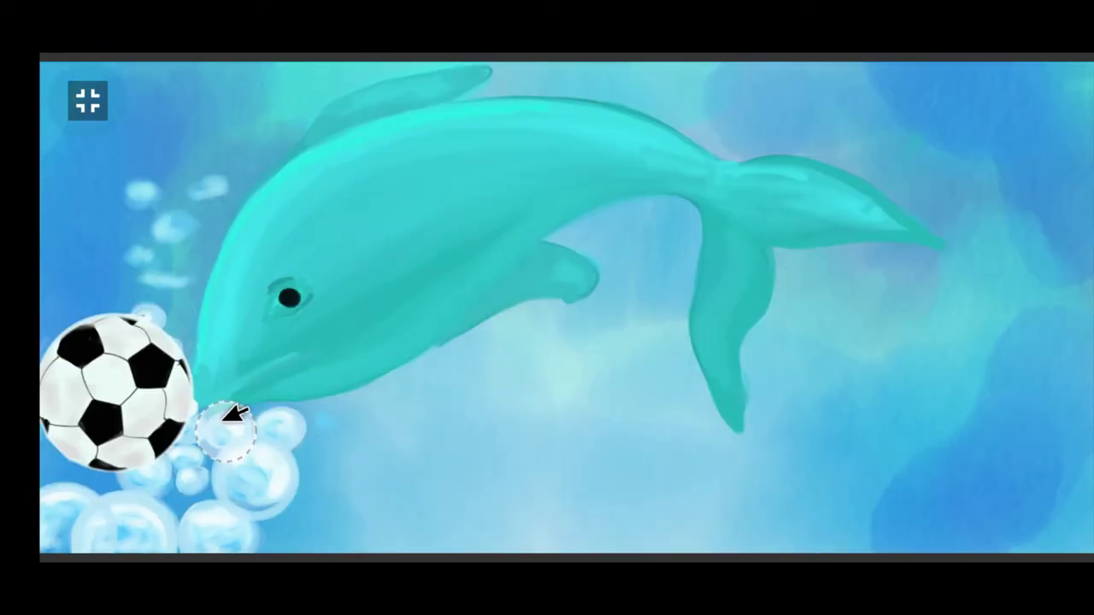
{"action": "key", "text": "Tab"}
{"action": "left_click", "coordinate": [657, 123]}
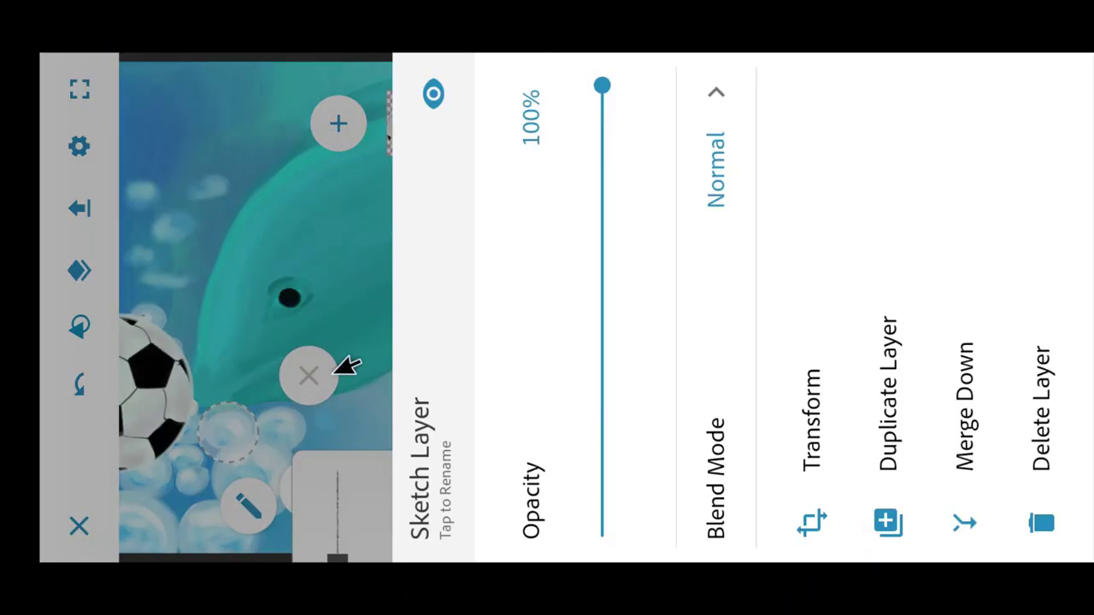
{"action": "left_click", "coordinate": [256, 410]}
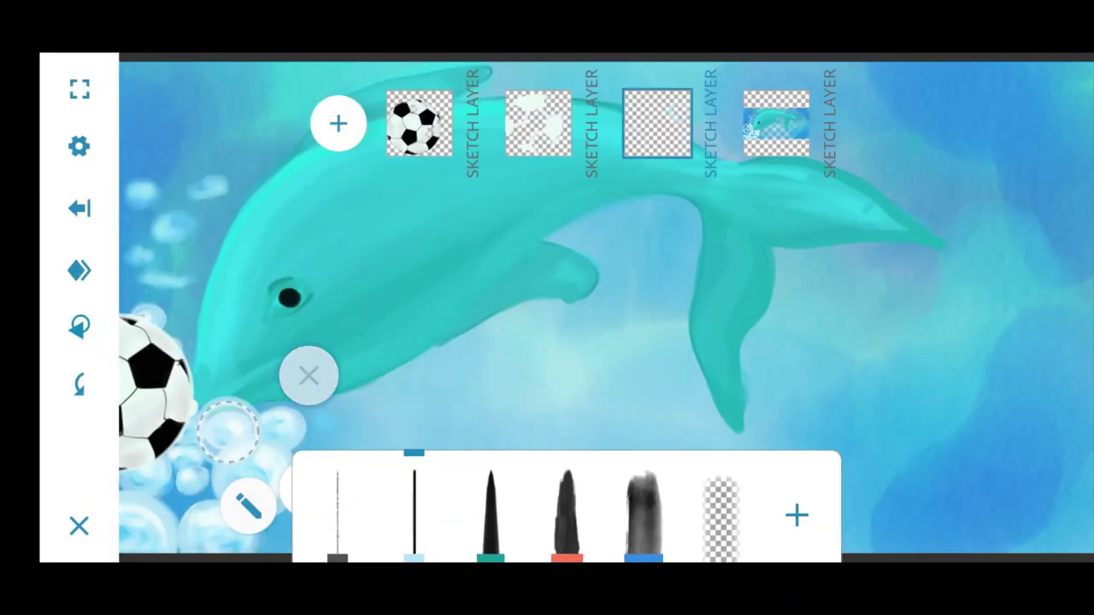
- Undo to bring back the light curved stroke, then zoom out over the canvas
{"action": "key", "text": "ctrl+z"}
{"action": "scroll", "coordinate": [984, 193], "scroll_direction": "down", "scroll_amount": 2}
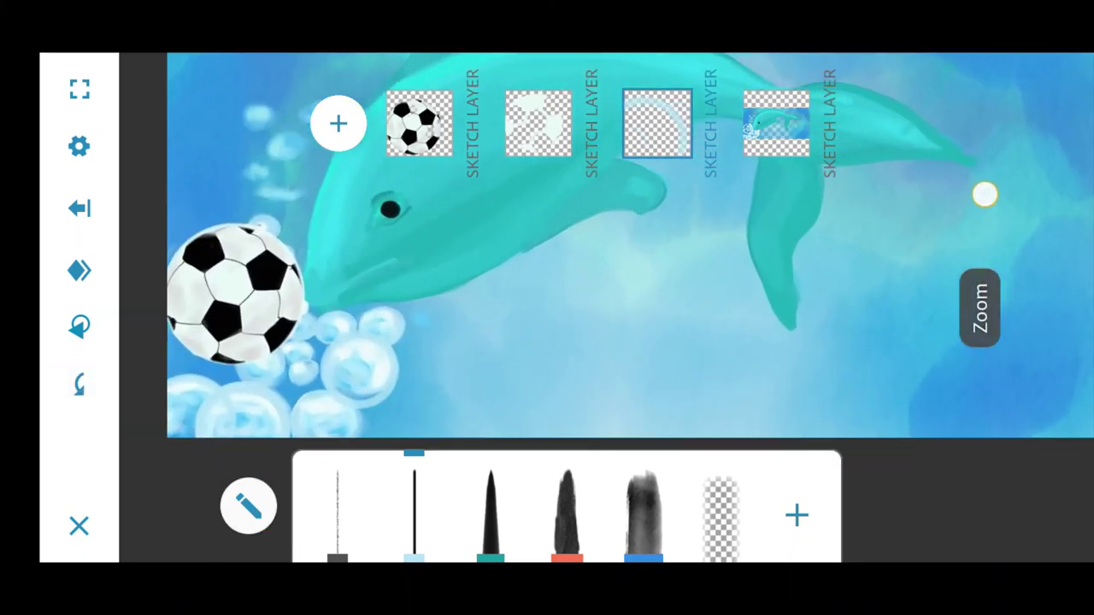
{"action": "scroll", "coordinate": [546, 256], "scroll_direction": "down", "scroll_amount": 2}
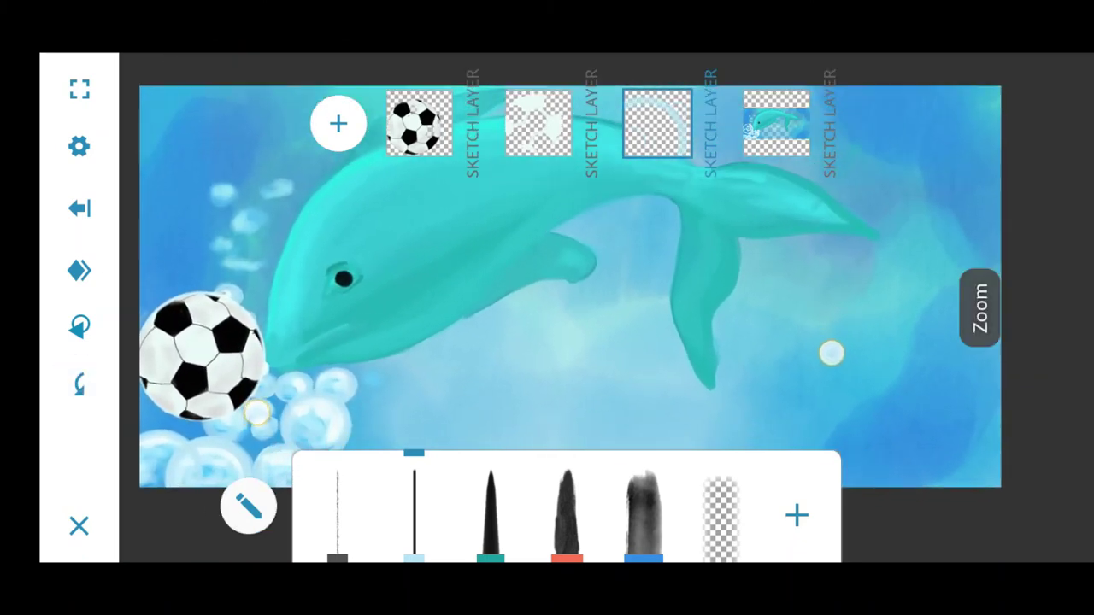
{"action": "scroll", "coordinate": [470, 308], "scroll_direction": "up", "scroll_amount": 5}
{"action": "scroll", "coordinate": [470, 308], "scroll_direction": "down", "scroll_amount": 2}
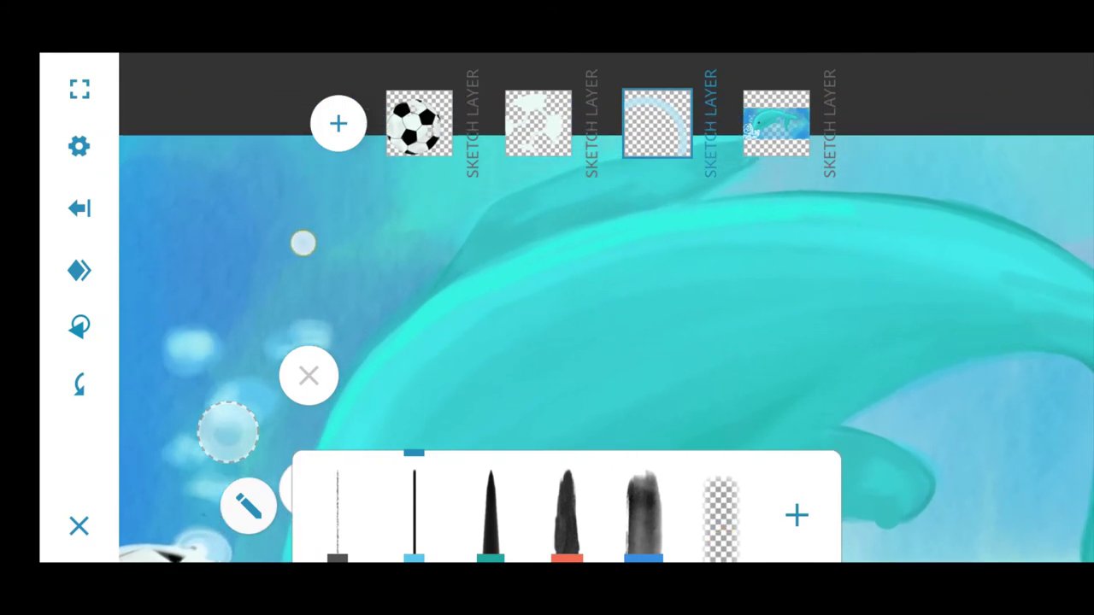
- Make the dolphin layer active after checking the curved-stroke layer with an undo and redo
{"action": "left_click", "coordinate": [722, 537]}
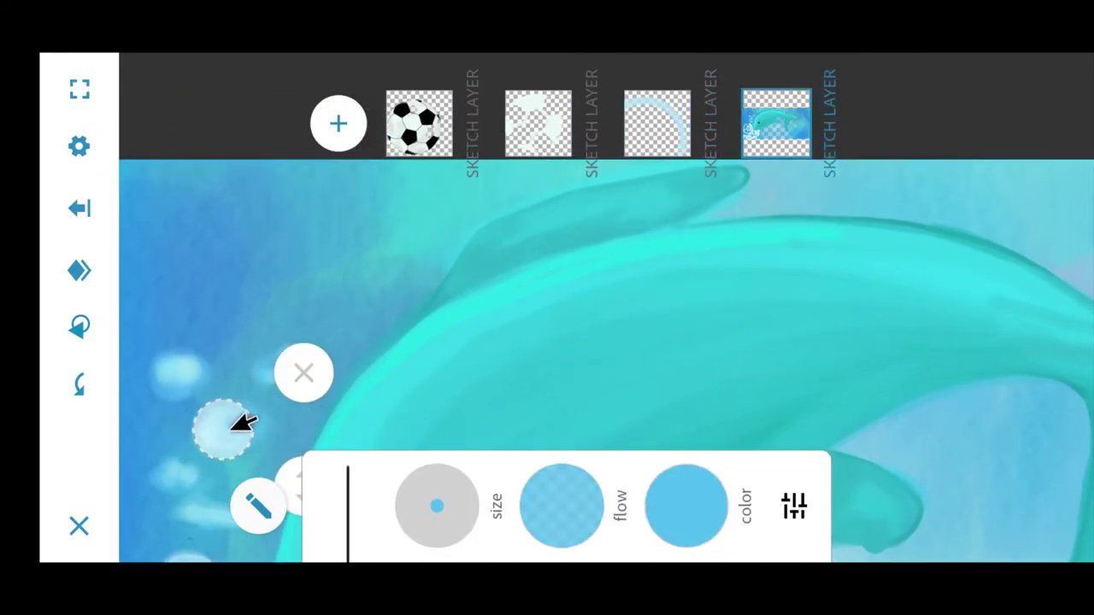
{"action": "left_click_drag", "start_coordinate": [239, 431], "coordinate": [193, 363]}
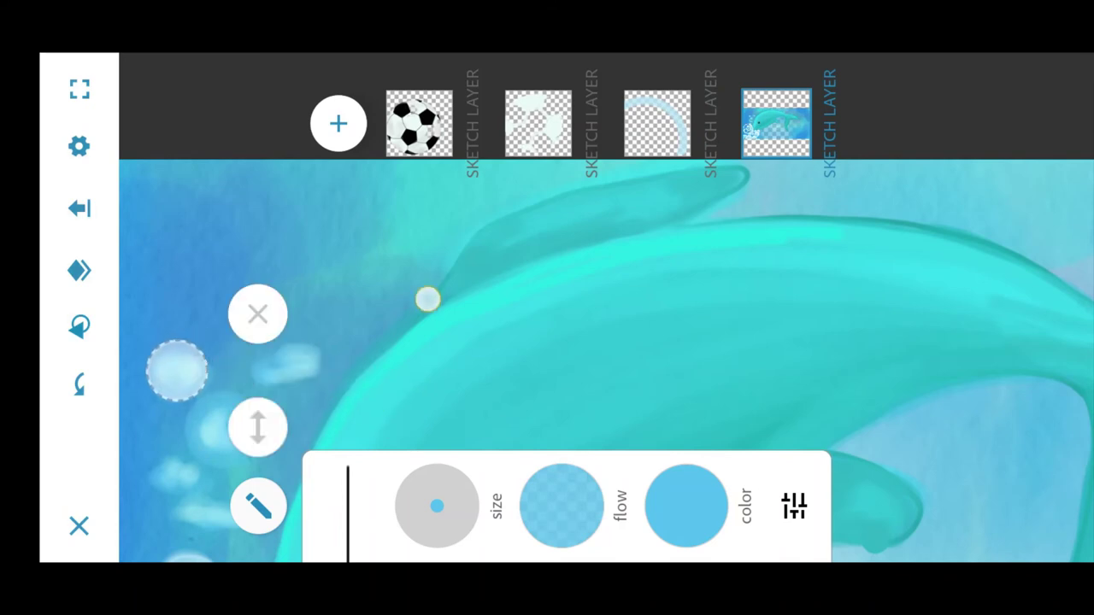
{"action": "scroll", "coordinate": [385, 308], "scroll_direction": "up", "scroll_amount": 2}
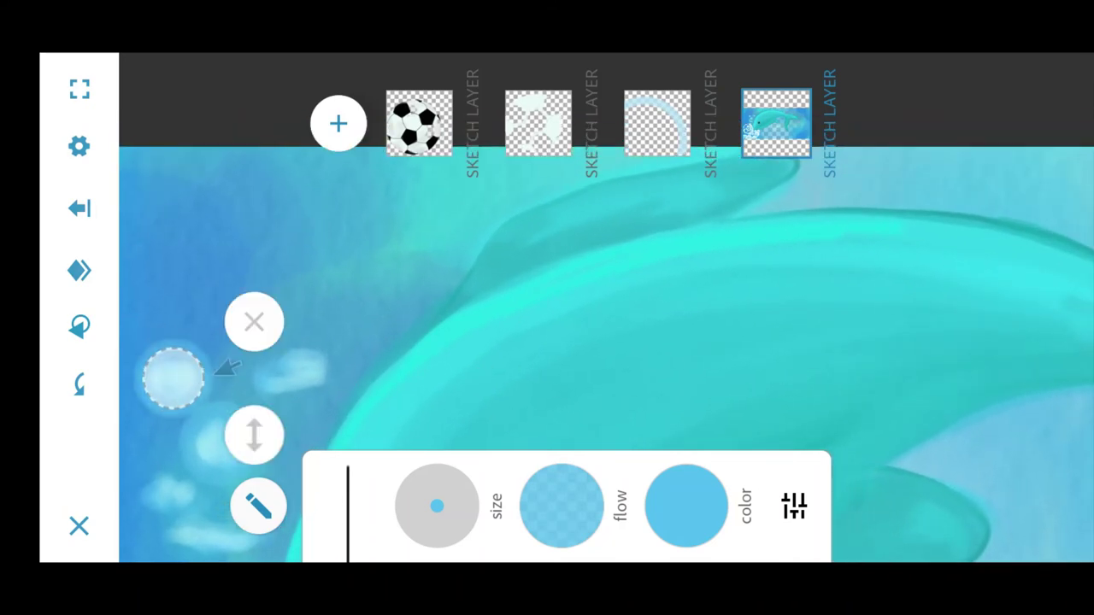
{"action": "scroll", "coordinate": [214, 367], "scroll_direction": "down", "scroll_amount": 3}
{"action": "scroll", "coordinate": [213, 368], "scroll_direction": "down", "scroll_amount": 2}
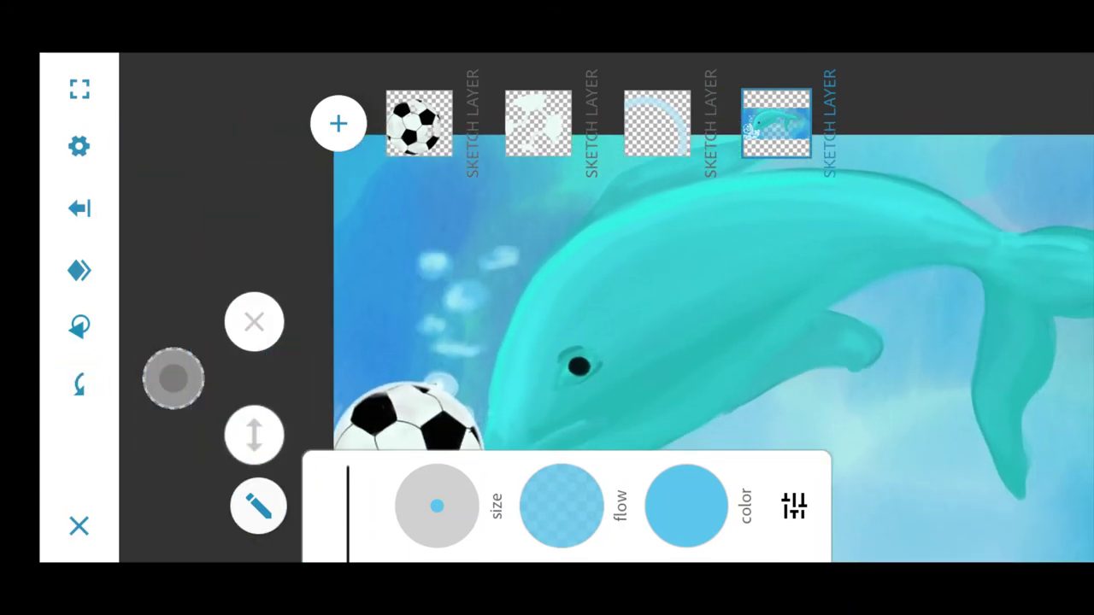
{"action": "left_click", "coordinate": [656, 123]}
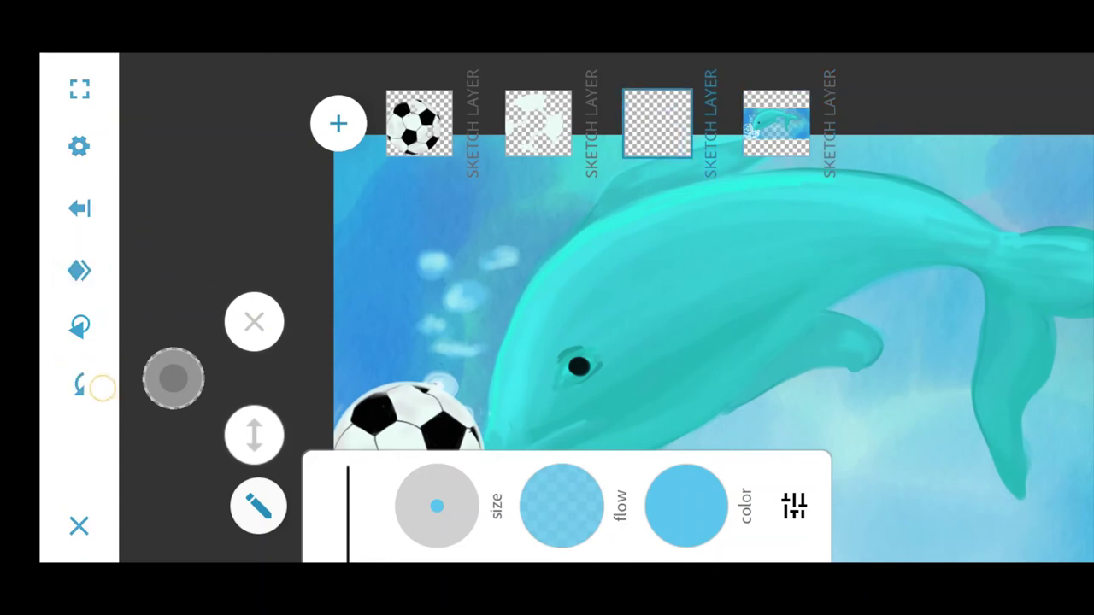
{"action": "left_click", "coordinate": [79, 383]}
{"action": "left_click", "coordinate": [139, 378]}
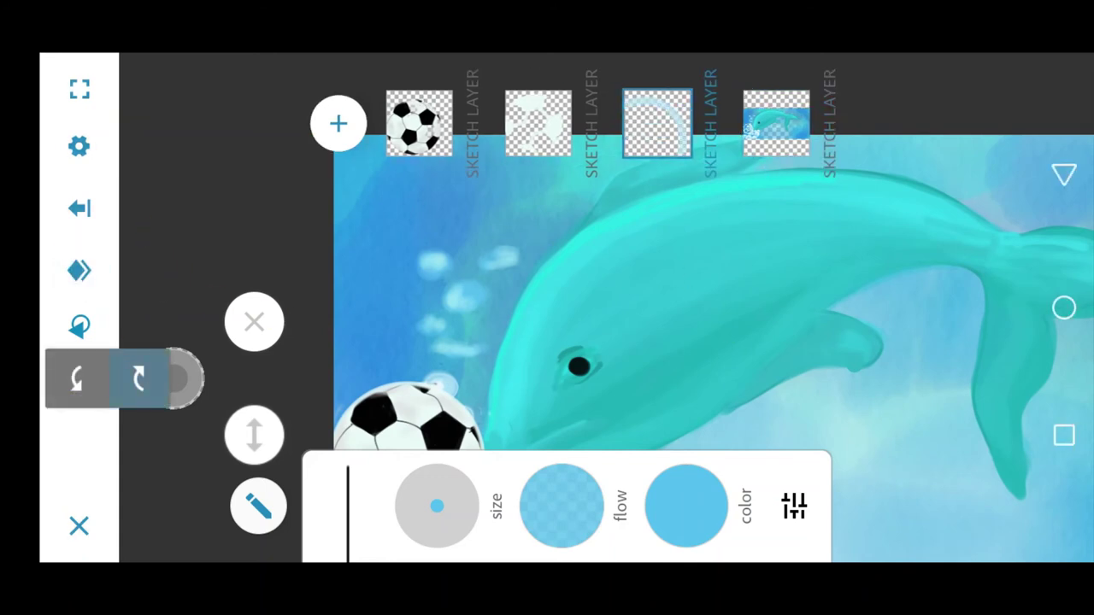
{"action": "left_click", "coordinate": [776, 123]}
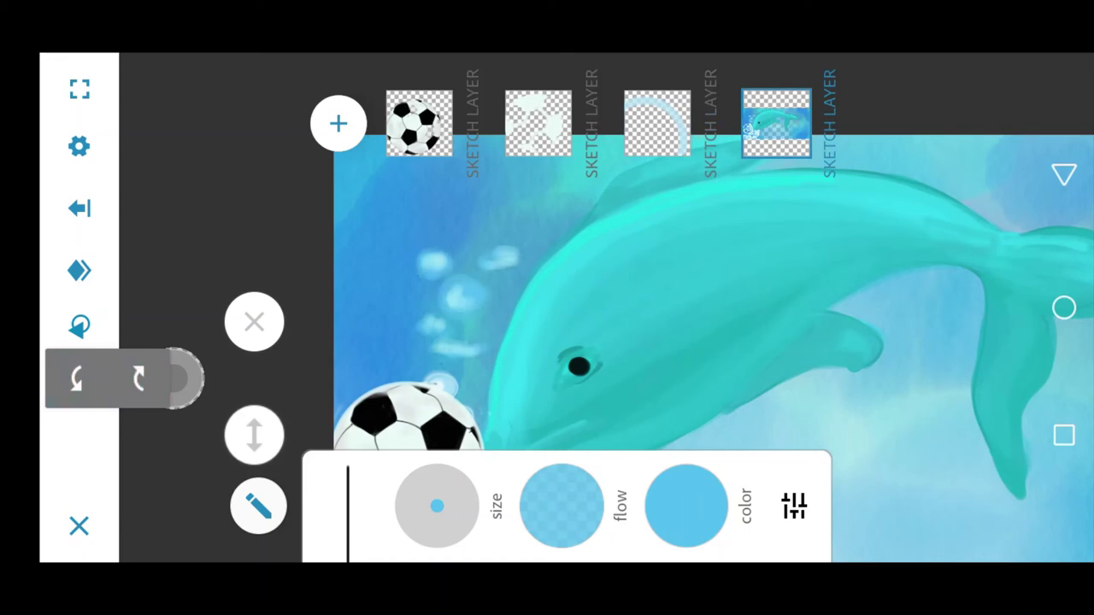
{"action": "left_click", "coordinate": [935, 347]}
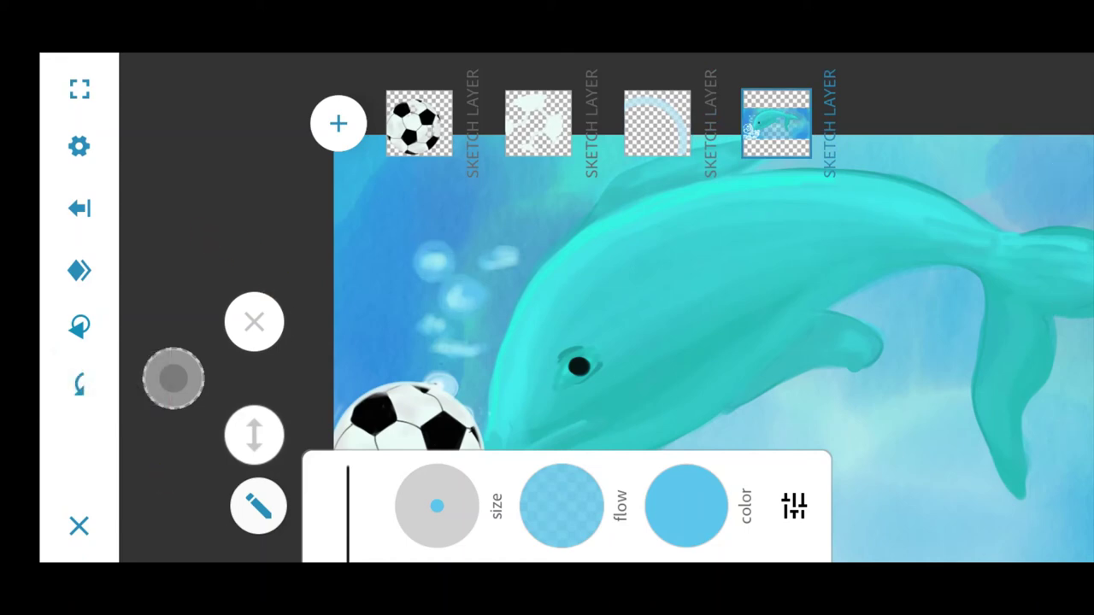
- Shift the view up toward the bubbles below the dolphin
{"action": "scroll", "coordinate": [735, 334], "scroll_direction": "up", "scroll_amount": 3}
{"action": "scroll", "coordinate": [734, 335], "scroll_direction": "up", "scroll_amount": 3}
{"action": "scroll", "coordinate": [842, 305], "scroll_direction": "up", "scroll_amount": 2}
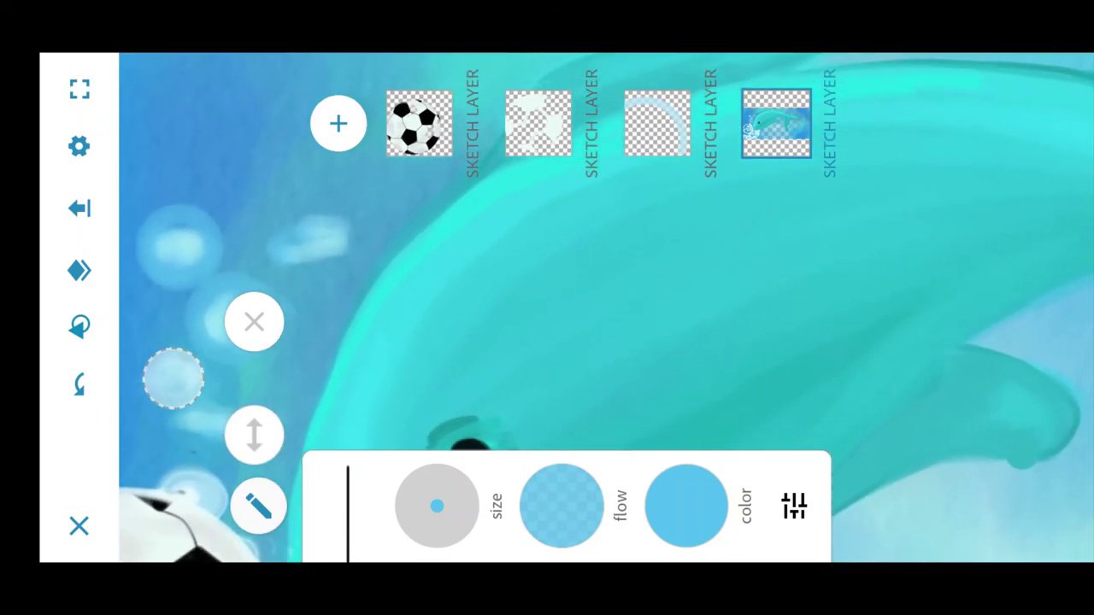
{"action": "mouse_move", "coordinate": [174, 378]}
{"action": "left_mouse_down"}
{"action": "mouse_move", "coordinate": [183, 357]}
{"action": "mouse_move", "coordinate": [362, 395]}
{"action": "mouse_move", "coordinate": [210, 383]}
{"action": "mouse_move", "coordinate": [268, 381]}
{"action": "mouse_move", "coordinate": [170, 523]}
{"action": "left_mouse_up"}
{"action": "scroll", "coordinate": [488, 225], "scroll_direction": "up", "scroll_amount": 2}
{"action": "scroll", "coordinate": [606, 325], "scroll_direction": "down", "scroll_amount": 5}
{"action": "scroll", "coordinate": [606, 325], "scroll_direction": "down", "scroll_amount": 3}
- Redo two undone strokes and frame the fish area beside the bubbles
{"action": "left_click", "coordinate": [79, 385]}
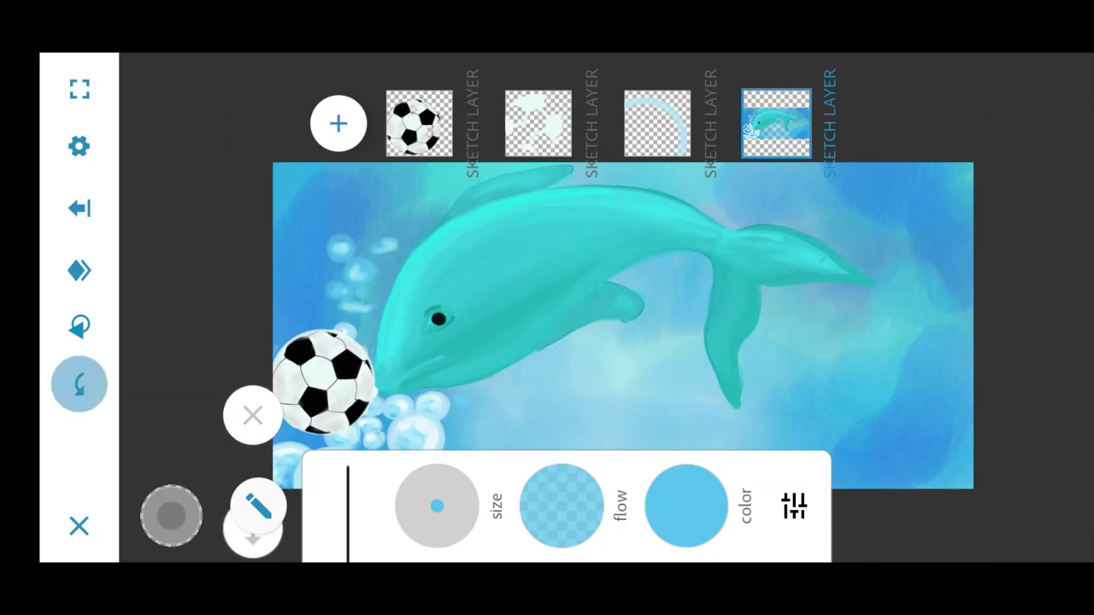
{"action": "left_click", "coordinate": [79, 384]}
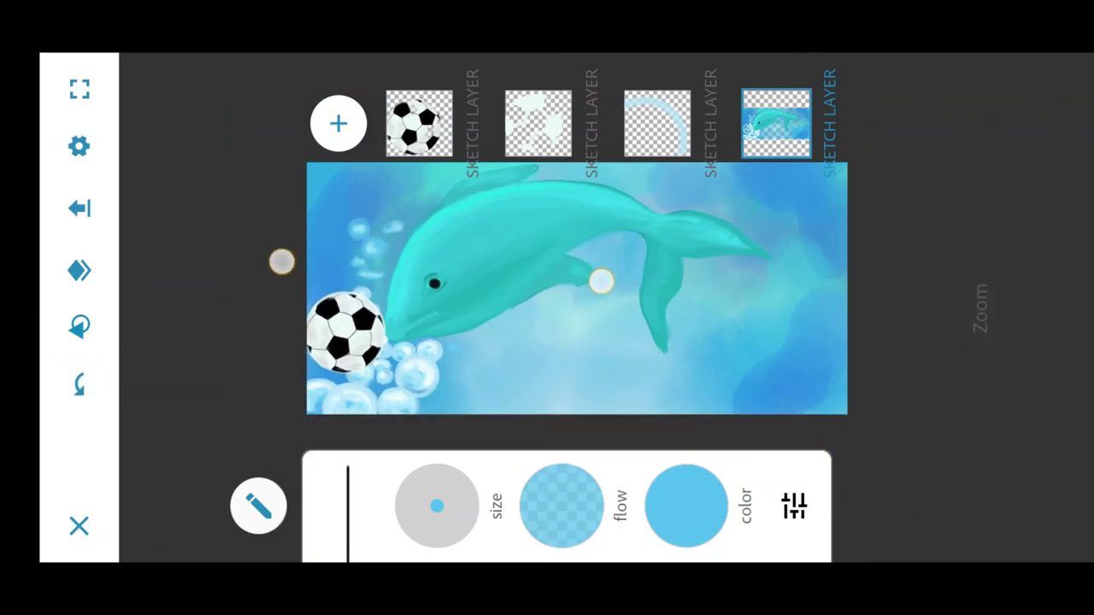
{"action": "scroll", "coordinate": [417, 305], "scroll_direction": "up", "scroll_amount": 5}
{"action": "scroll", "coordinate": [417, 304], "scroll_direction": "down", "scroll_amount": 2}
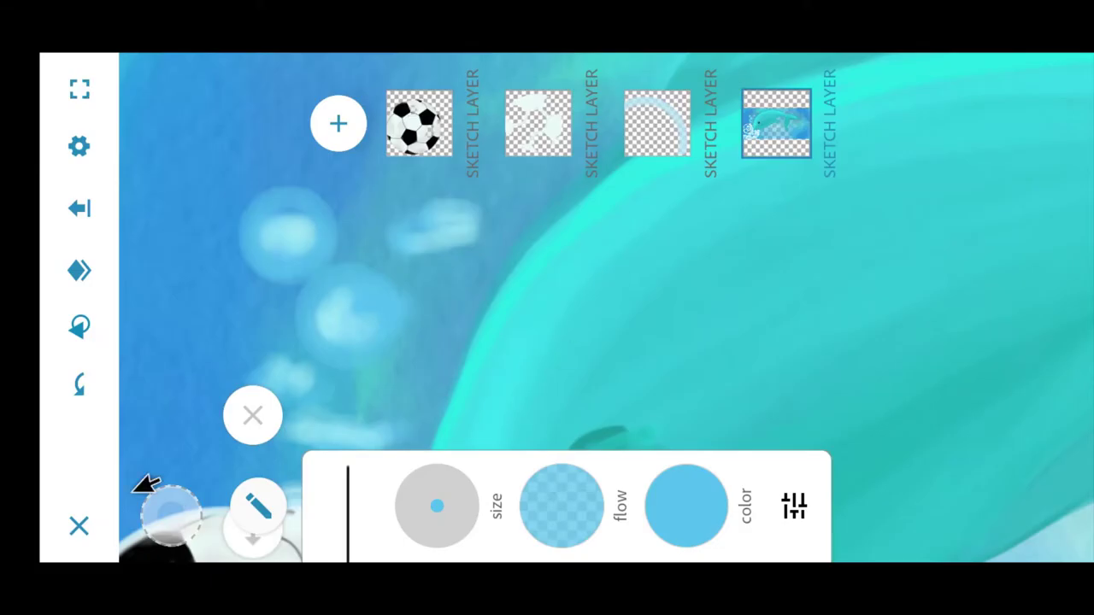
{"action": "mouse_move", "coordinate": [146, 485]}
{"action": "left_mouse_down"}
{"action": "mouse_move", "coordinate": [288, 378]}
{"action": "mouse_move", "coordinate": [379, 427]}
{"action": "mouse_move", "coordinate": [218, 441]}
{"action": "mouse_move", "coordinate": [234, 420]}
{"action": "mouse_move", "coordinate": [524, 368]}
{"action": "mouse_move", "coordinate": [220, 410]}
{"action": "mouse_move", "coordinate": [242, 424]}
{"action": "mouse_move", "coordinate": [234, 447]}
{"action": "mouse_move", "coordinate": [298, 403]}
{"action": "left_mouse_up"}
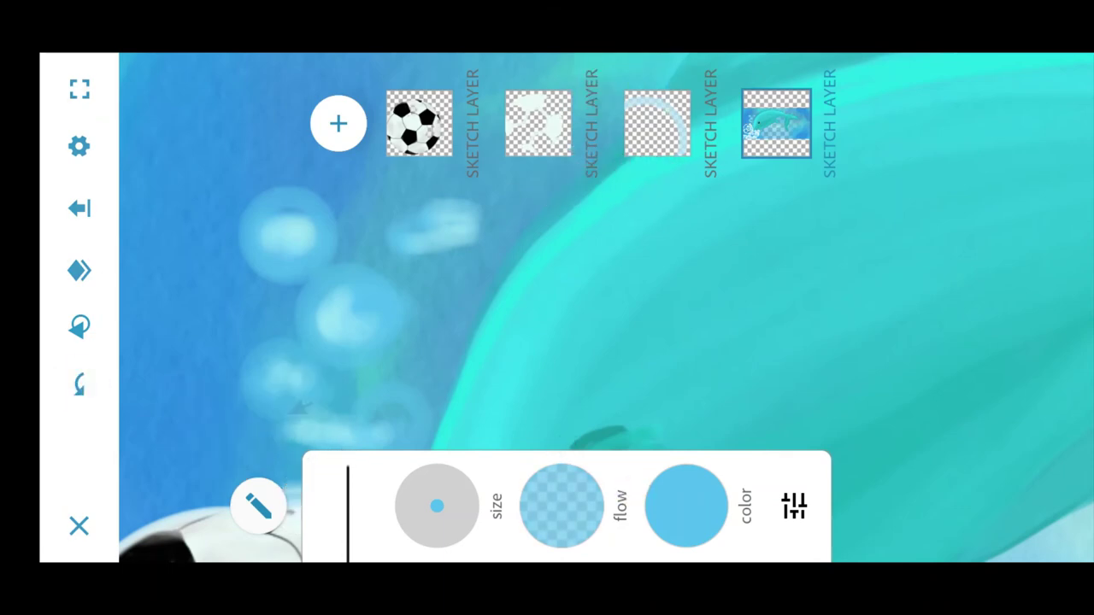
{"action": "scroll", "coordinate": [513, 344], "scroll_direction": "down", "scroll_amount": 5}
{"action": "scroll", "coordinate": [684, 342], "scroll_direction": "up", "scroll_amount": 5}
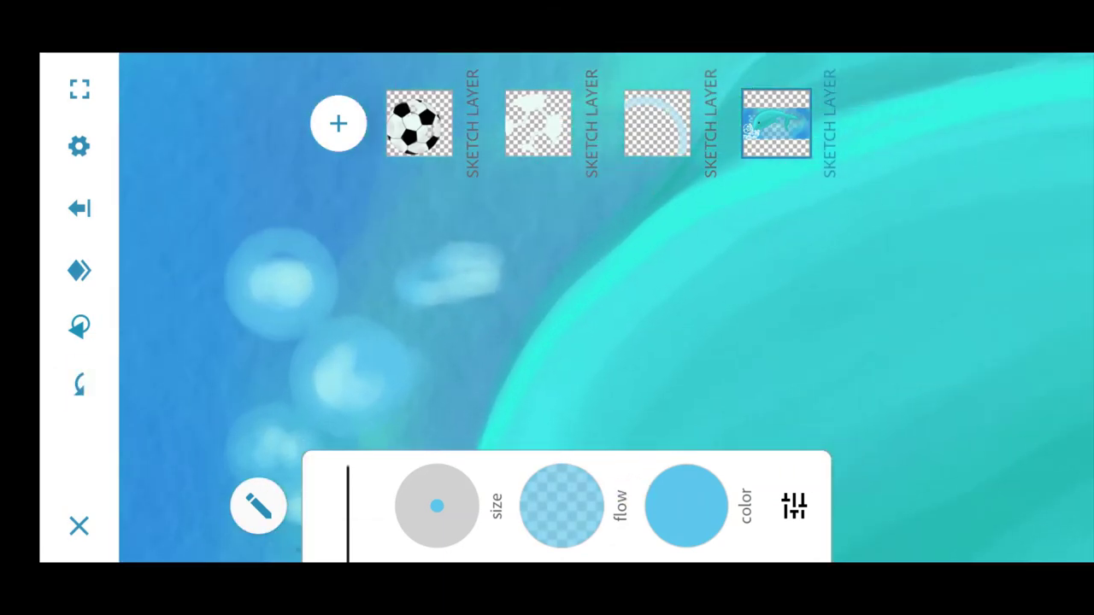
{"action": "scroll", "coordinate": [334, 430], "scroll_direction": "down", "scroll_amount": 3}
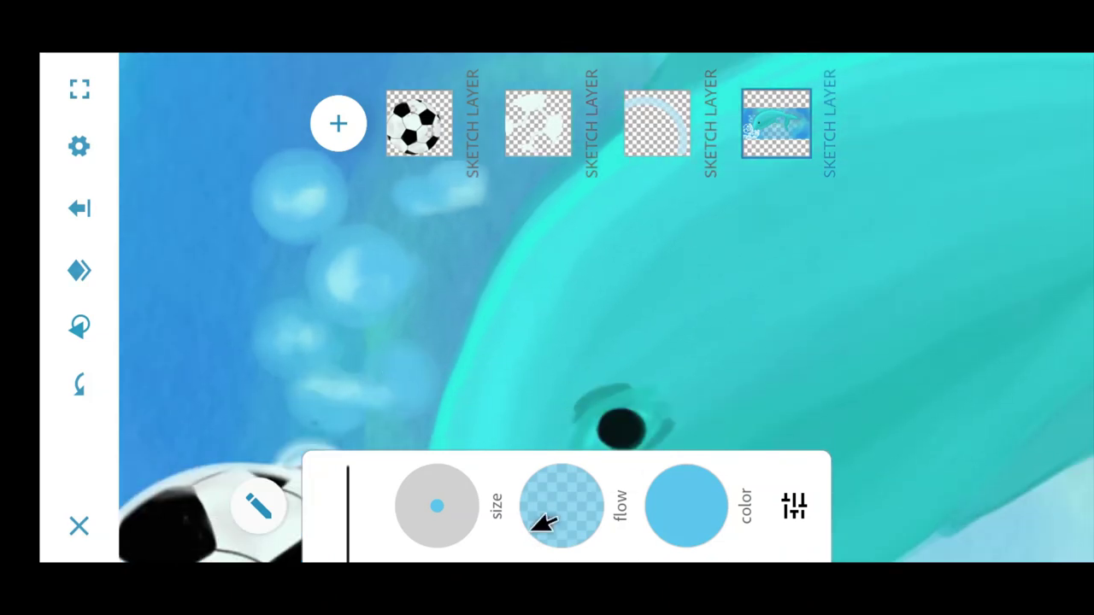
{"action": "scroll", "coordinate": [547, 308], "scroll_direction": "down", "scroll_amount": 3}
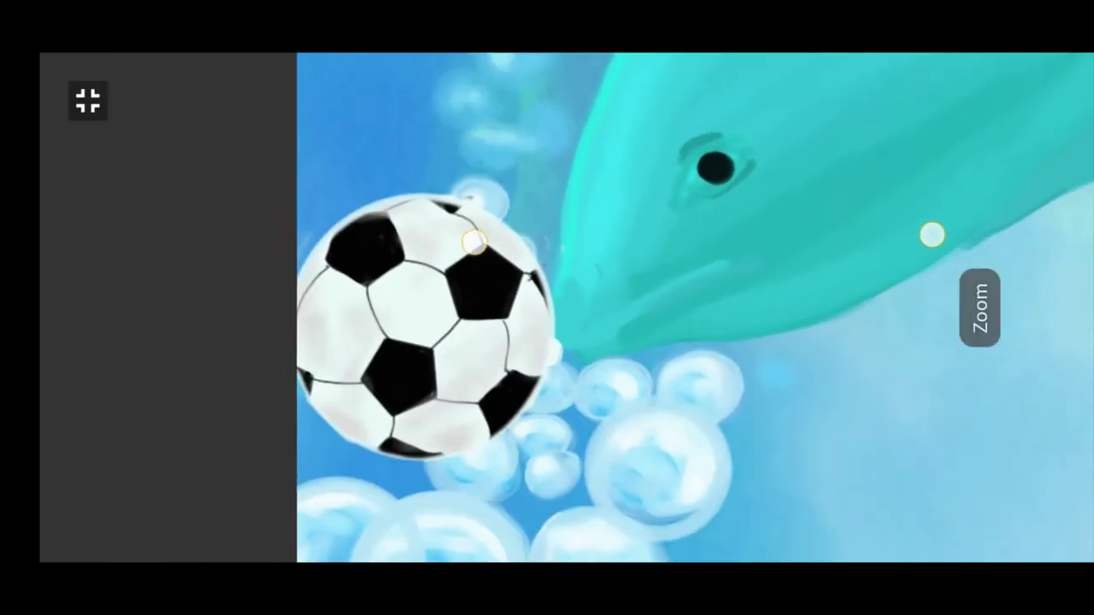
{"action": "scroll", "coordinate": [666, 212], "scroll_direction": "up", "scroll_amount": 2}
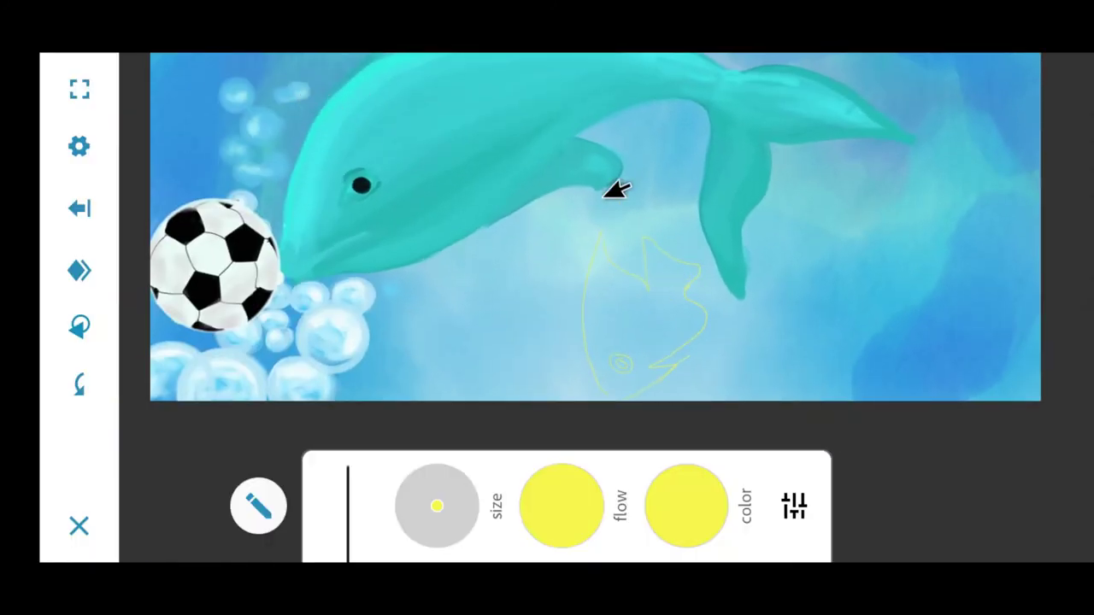
- On the empty third Sketch Layer, paint the fish's left edge, body and pointed top fin yellow
{"action": "left_click", "coordinate": [603, 327]}
{"action": "left_click", "coordinate": [598, 124]}
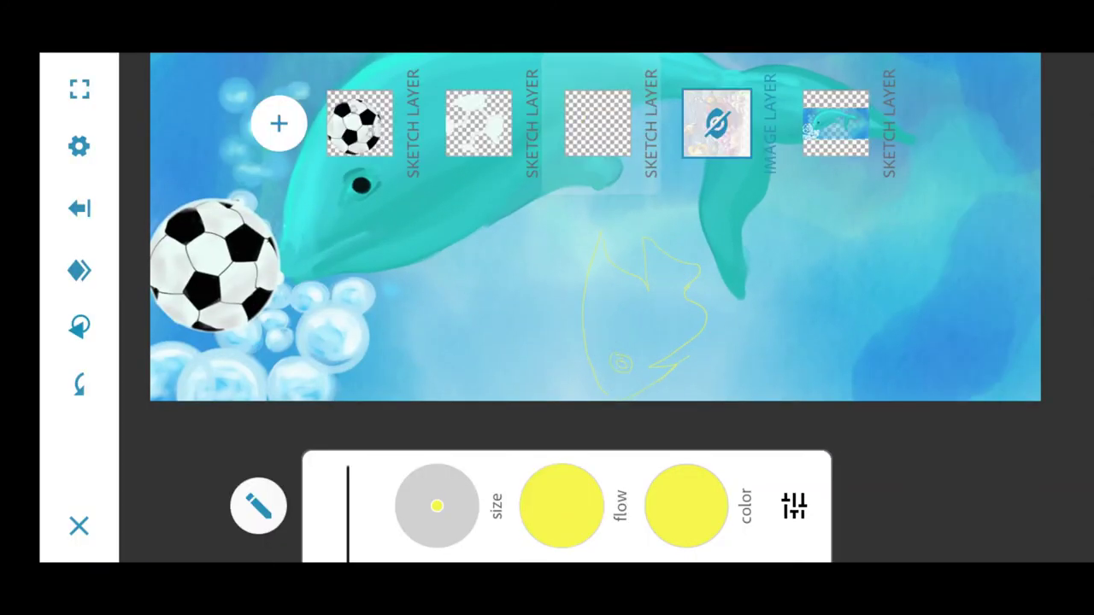
{"action": "left_click_drag", "start_coordinate": [592, 280], "coordinate": [594, 335]}
{"action": "mouse_move", "coordinate": [593, 292]}
{"action": "left_mouse_down"}
{"action": "mouse_move", "coordinate": [593, 357]}
{"action": "mouse_move", "coordinate": [595, 235]}
{"action": "left_mouse_up"}
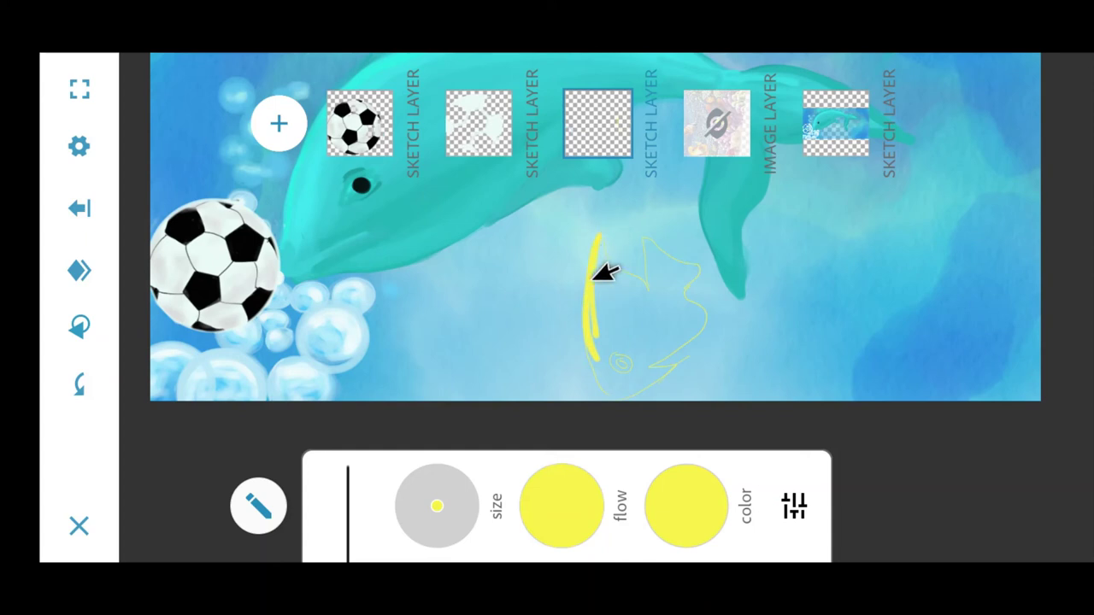
{"action": "mouse_move", "coordinate": [604, 389]}
{"action": "left_mouse_down"}
{"action": "mouse_move", "coordinate": [591, 281]}
{"action": "mouse_move", "coordinate": [625, 262]}
{"action": "mouse_move", "coordinate": [623, 251]}
{"action": "mouse_move", "coordinate": [599, 270]}
{"action": "mouse_move", "coordinate": [606, 259]}
{"action": "mouse_move", "coordinate": [596, 333]}
{"action": "mouse_move", "coordinate": [603, 247]}
{"action": "mouse_move", "coordinate": [618, 386]}
{"action": "mouse_move", "coordinate": [612, 368]}
{"action": "mouse_move", "coordinate": [659, 371]}
{"action": "mouse_move", "coordinate": [658, 360]}
{"action": "left_mouse_up"}
{"action": "mouse_move", "coordinate": [665, 295]}
{"action": "left_mouse_down"}
{"action": "mouse_move", "coordinate": [715, 313]}
{"action": "mouse_move", "coordinate": [700, 347]}
{"action": "mouse_move", "coordinate": [627, 374]}
{"action": "mouse_move", "coordinate": [678, 293]}
{"action": "mouse_move", "coordinate": [702, 303]}
{"action": "left_mouse_up"}
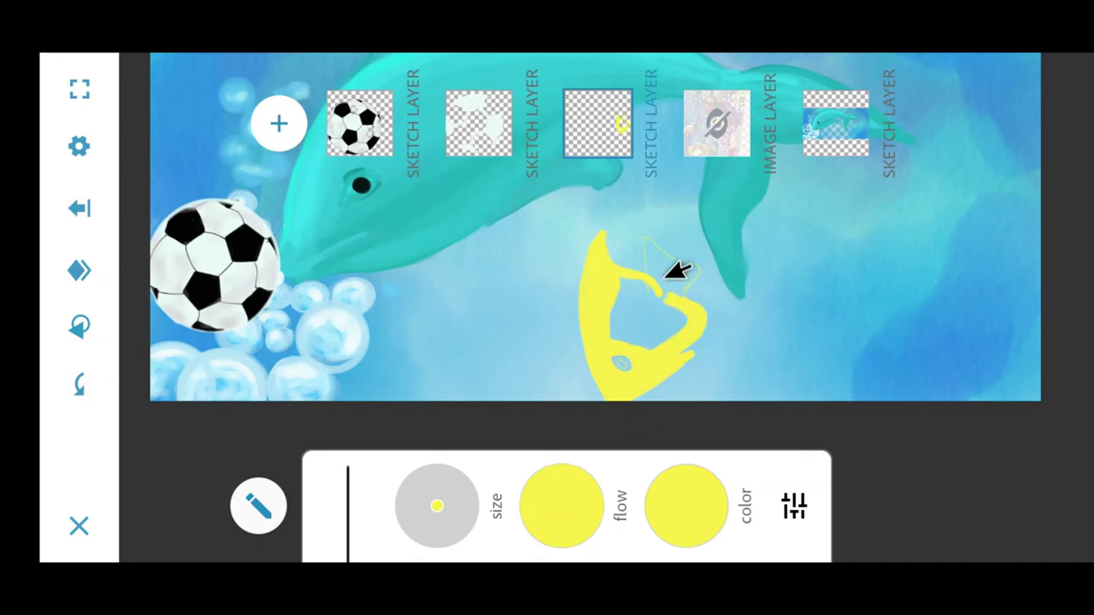
{"action": "left_click_drag", "start_coordinate": [676, 247], "coordinate": [710, 257]}
{"action": "mouse_move", "coordinate": [640, 224]}
{"action": "left_mouse_down"}
{"action": "mouse_move", "coordinate": [684, 254]}
{"action": "mouse_move", "coordinate": [659, 267]}
{"action": "mouse_move", "coordinate": [691, 296]}
{"action": "mouse_move", "coordinate": [618, 283]}
{"action": "mouse_move", "coordinate": [676, 303]}
{"action": "mouse_move", "coordinate": [688, 333]}
{"action": "mouse_move", "coordinate": [655, 305]}
{"action": "mouse_move", "coordinate": [640, 342]}
{"action": "mouse_move", "coordinate": [678, 342]}
{"action": "mouse_move", "coordinate": [652, 312]}
{"action": "left_mouse_up"}
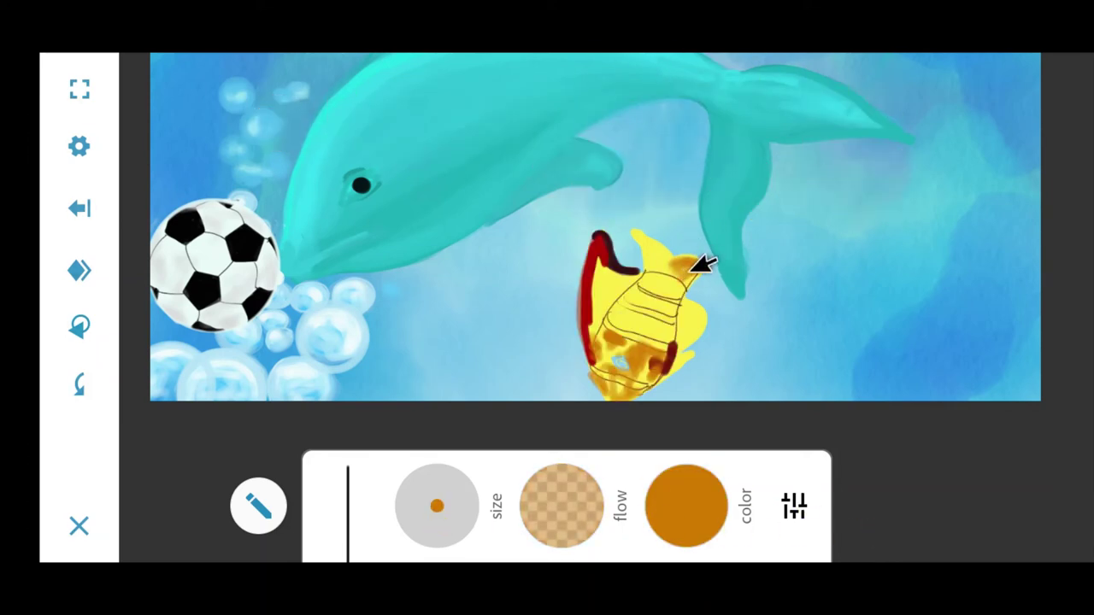
- Paint orange over the top fin at full flow and brown shading across the lower body
{"action": "mouse_move", "coordinate": [642, 227]}
{"action": "left_mouse_down"}
{"action": "mouse_move", "coordinate": [659, 245]}
{"action": "mouse_move", "coordinate": [692, 249]}
{"action": "mouse_move", "coordinate": [667, 232]}
{"action": "mouse_move", "coordinate": [688, 272]}
{"action": "mouse_move", "coordinate": [671, 261]}
{"action": "mouse_move", "coordinate": [695, 273]}
{"action": "left_mouse_up"}
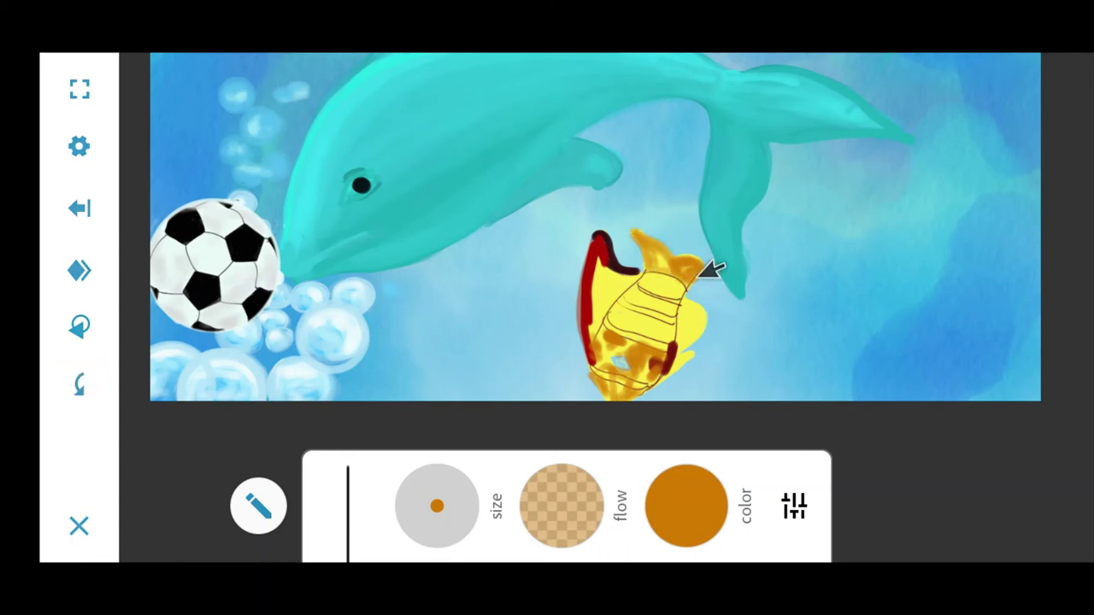
{"action": "left_click_drag", "start_coordinate": [562, 513], "coordinate": [562, 479]}
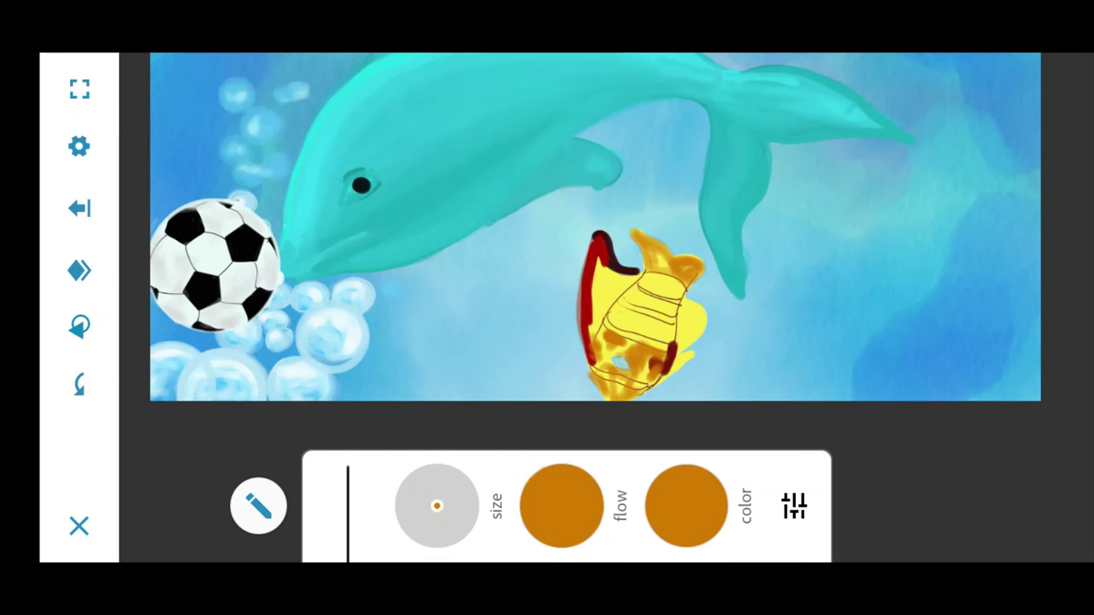
{"action": "scroll", "coordinate": [530, 261], "scroll_direction": "up", "scroll_amount": 3}
{"action": "left_click_drag", "start_coordinate": [520, 264], "coordinate": [547, 271]}
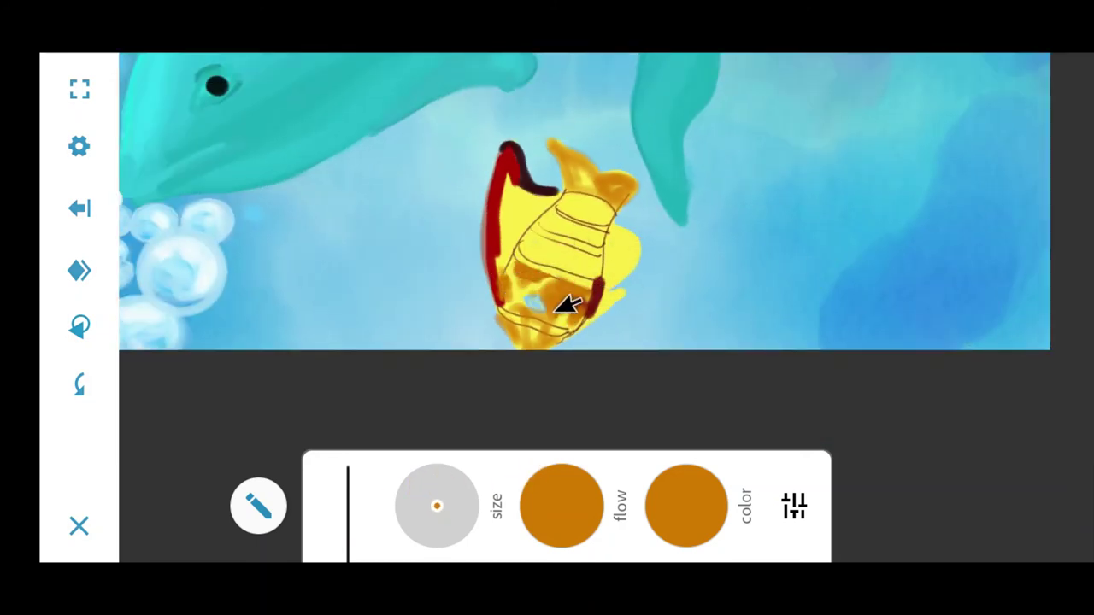
{"action": "mouse_move", "coordinate": [566, 305]}
{"action": "left_mouse_down"}
{"action": "mouse_move", "coordinate": [554, 334]}
{"action": "mouse_move", "coordinate": [506, 291]}
{"action": "left_mouse_up"}
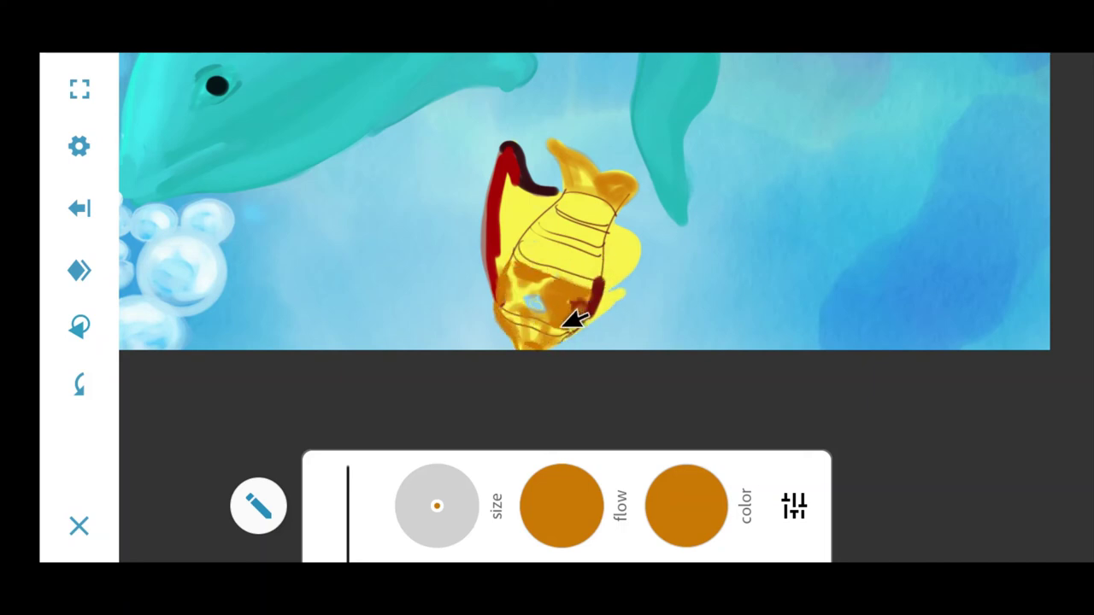
{"action": "left_click_drag", "start_coordinate": [572, 318], "coordinate": [581, 291]}
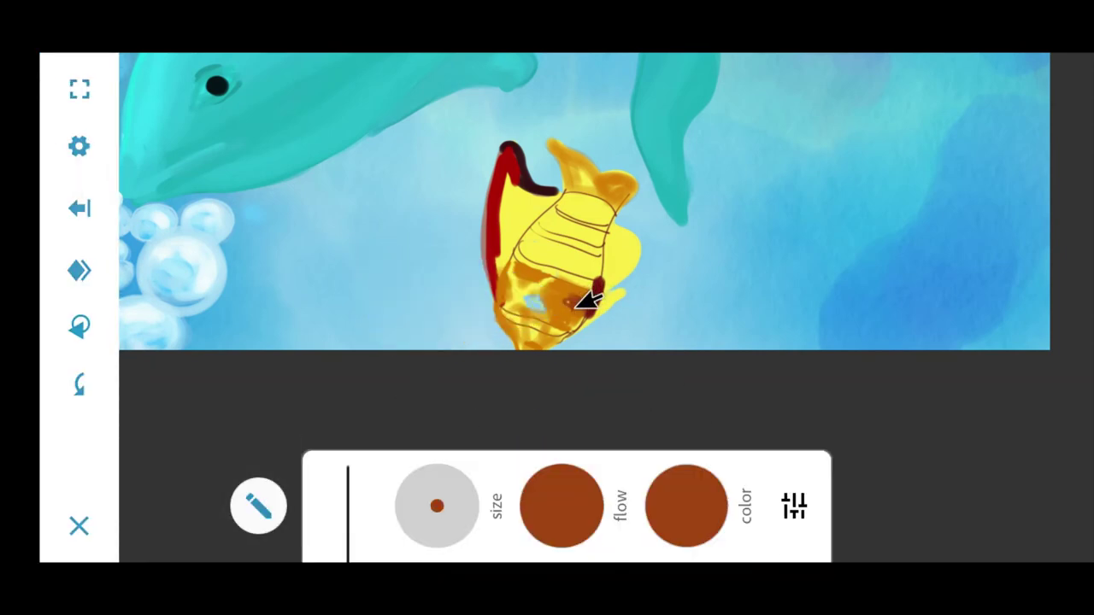
{"action": "mouse_move", "coordinate": [591, 282]}
{"action": "left_mouse_down"}
{"action": "mouse_move", "coordinate": [544, 236]}
{"action": "mouse_move", "coordinate": [506, 329]}
{"action": "left_mouse_up"}
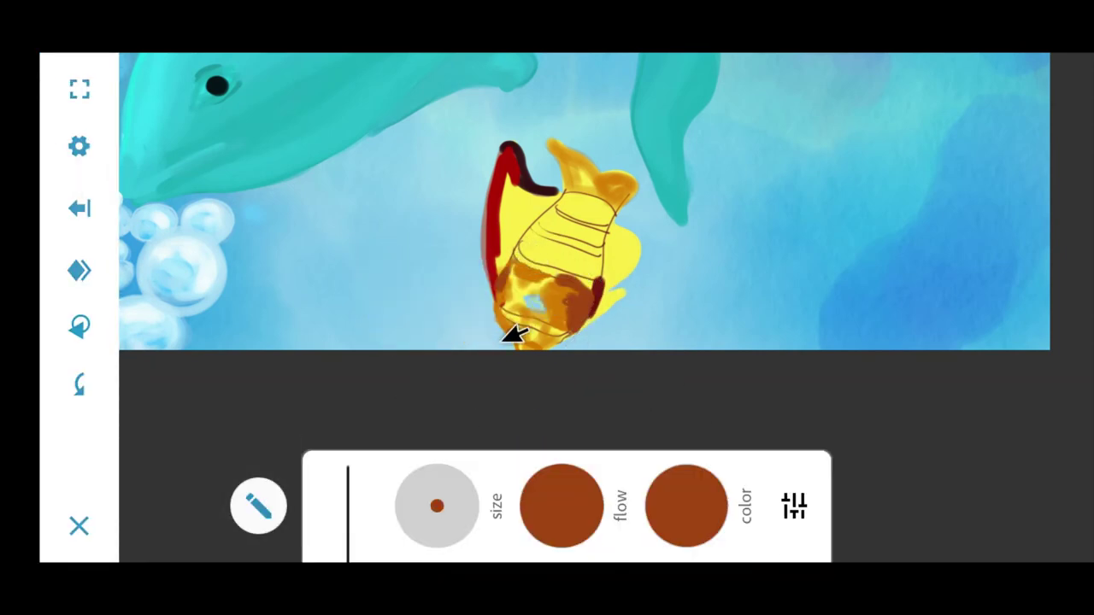
- Add deeper brown and semi-transparent dark red to the lower-left body, belly and tail edge
{"action": "left_click", "coordinate": [686, 505]}
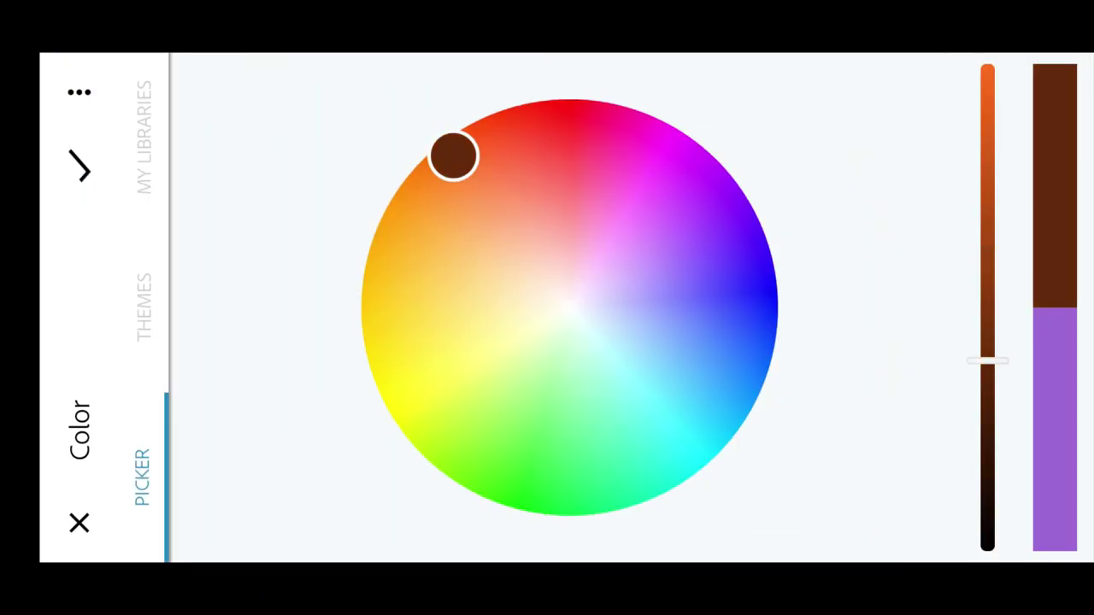
{"action": "left_click", "coordinate": [80, 166]}
{"action": "left_click_drag", "start_coordinate": [505, 301], "coordinate": [508, 273]}
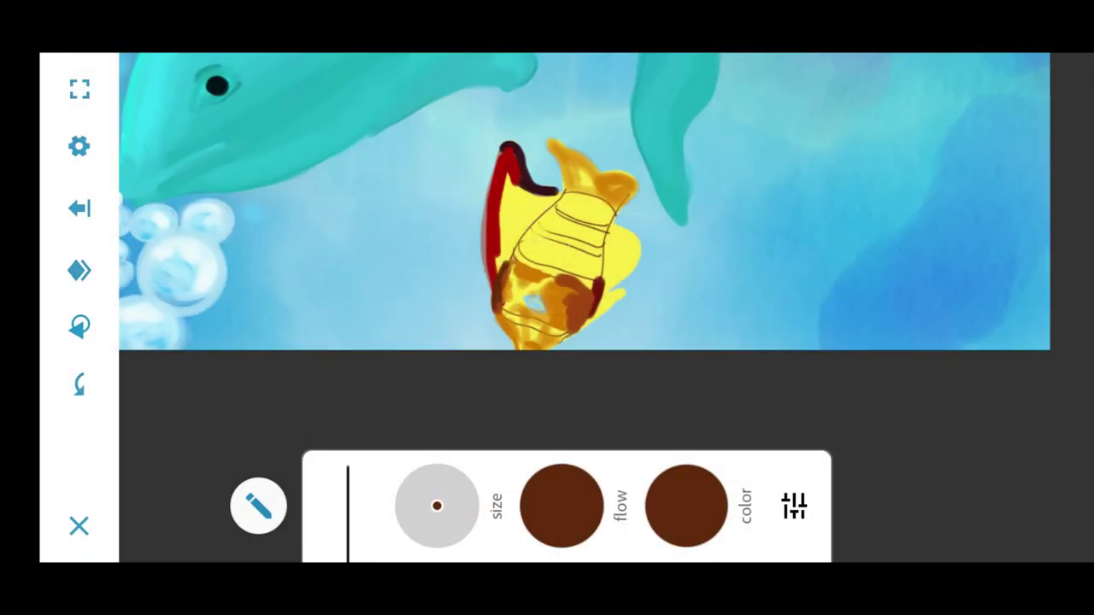
{"action": "left_click_drag", "start_coordinate": [630, 273], "coordinate": [581, 254]}
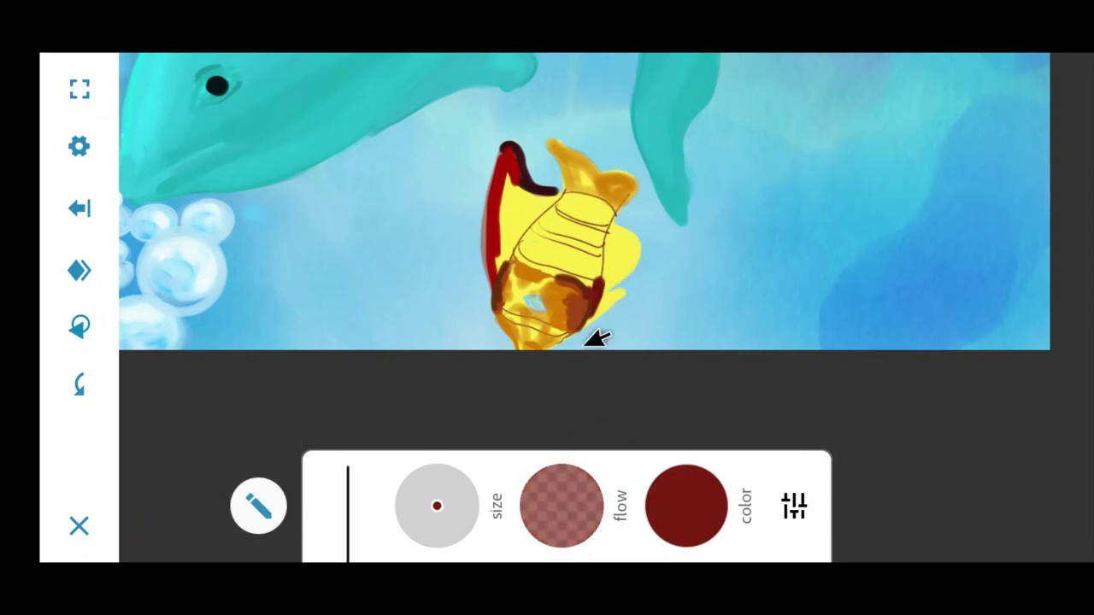
{"action": "left_click_drag", "start_coordinate": [598, 280], "coordinate": [584, 299]}
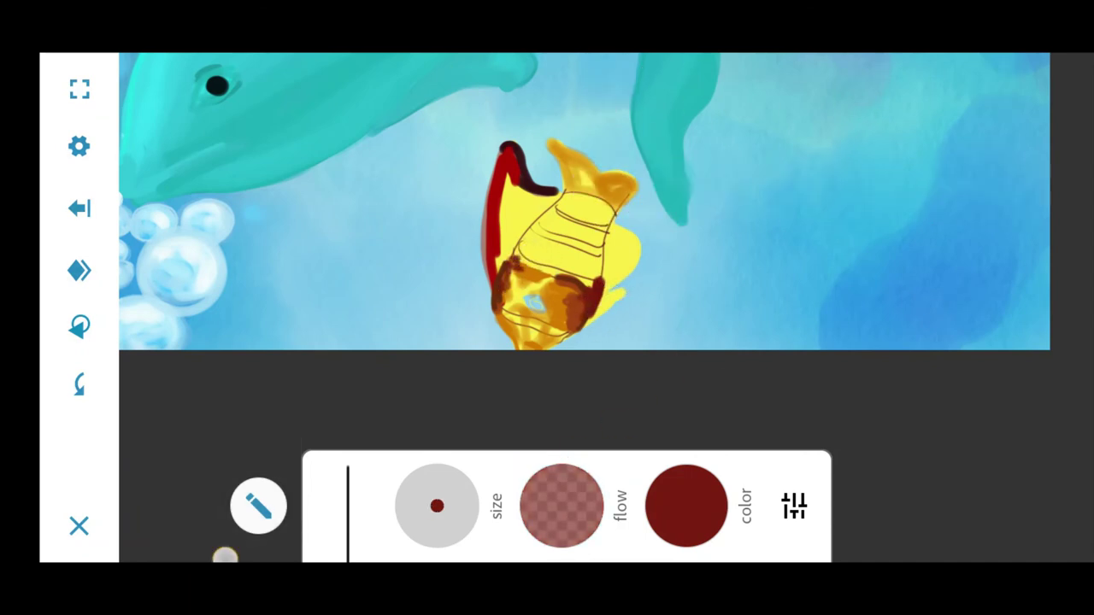
{"action": "left_click_drag", "start_coordinate": [515, 253], "coordinate": [518, 257]}
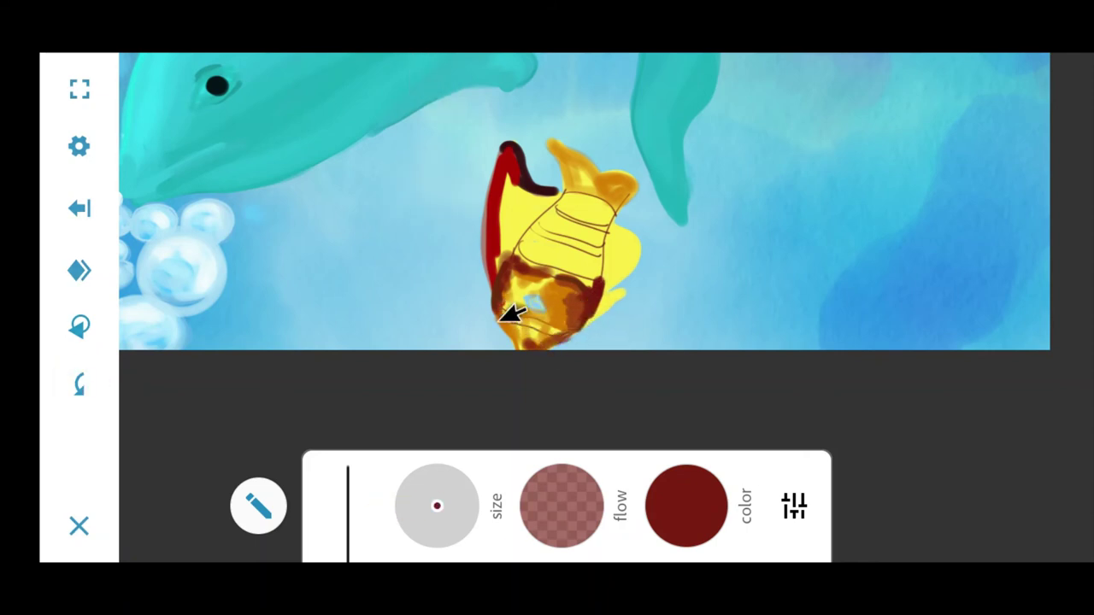
{"action": "left_click_drag", "start_coordinate": [605, 169], "coordinate": [612, 203]}
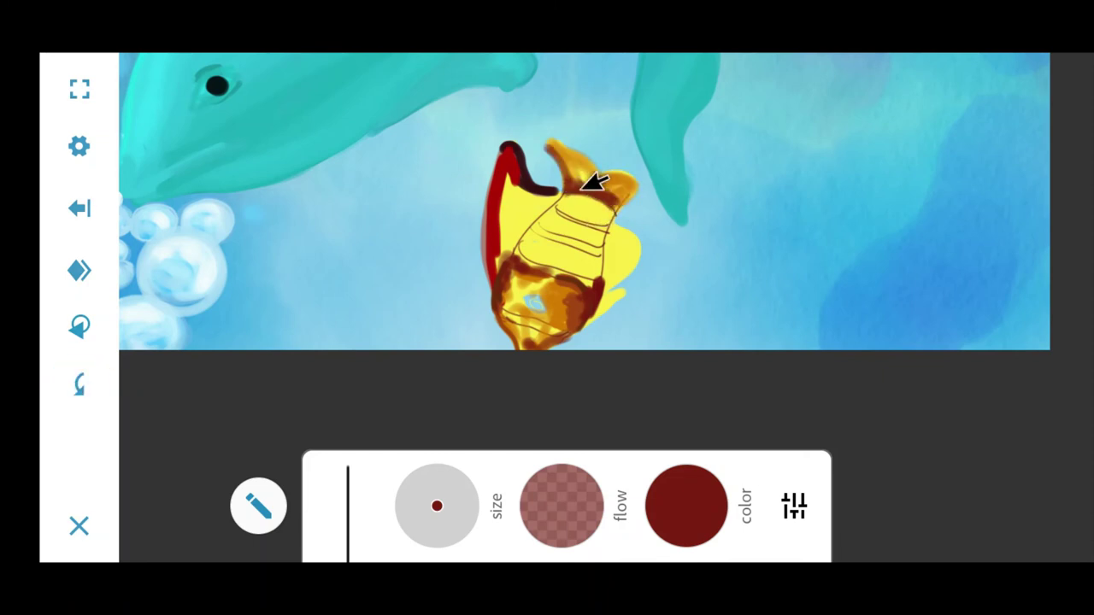
{"action": "left_click_drag", "start_coordinate": [561, 505], "coordinate": [425, 379]}
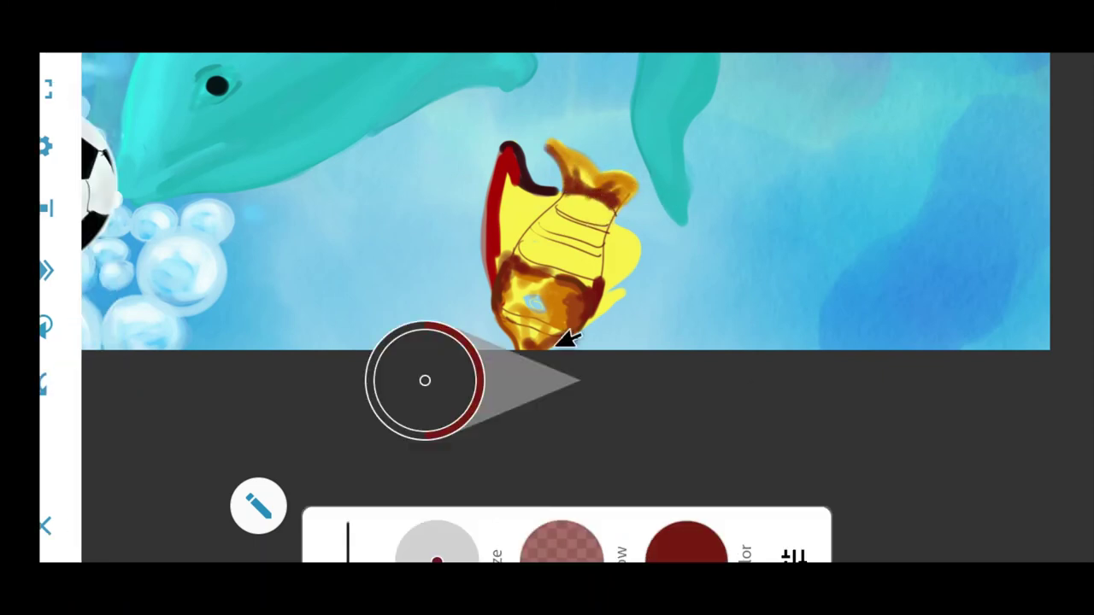
- Paint the left fin red, then set up a light brown brush at size 5.0
{"action": "mouse_move", "coordinate": [521, 179]}
{"action": "left_mouse_down"}
{"action": "mouse_move", "coordinate": [505, 261]}
{"action": "mouse_move", "coordinate": [540, 203]}
{"action": "mouse_move", "coordinate": [532, 176]}
{"action": "mouse_move", "coordinate": [513, 196]}
{"action": "mouse_move", "coordinate": [510, 181]}
{"action": "left_mouse_up"}
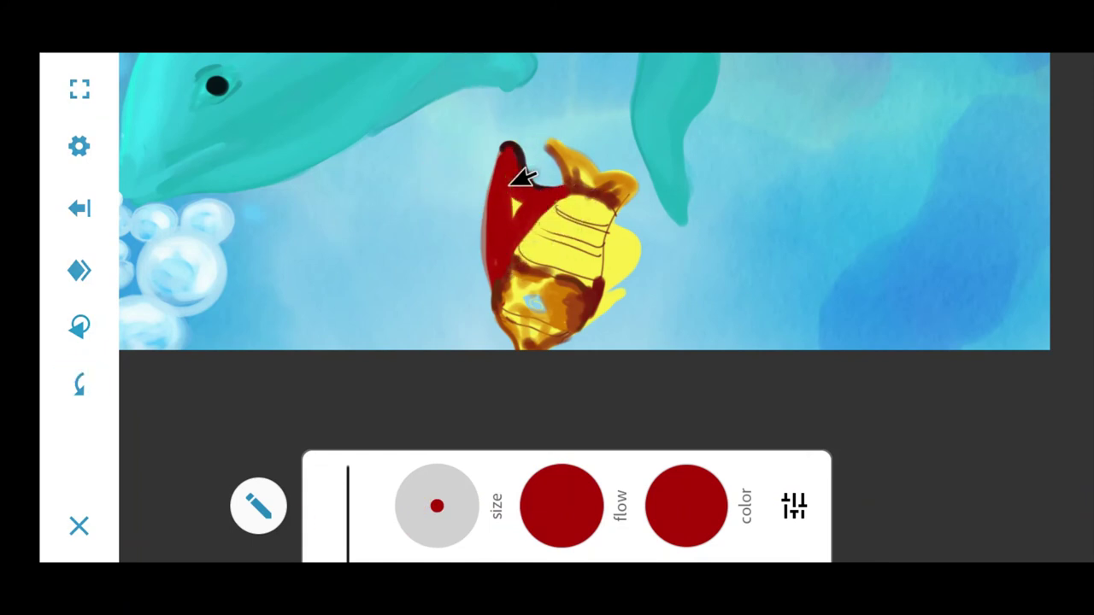
{"action": "mouse_move", "coordinate": [542, 134]}
{"action": "left_mouse_down"}
{"action": "mouse_move", "coordinate": [525, 146]}
{"action": "mouse_move", "coordinate": [536, 144]}
{"action": "left_mouse_up"}
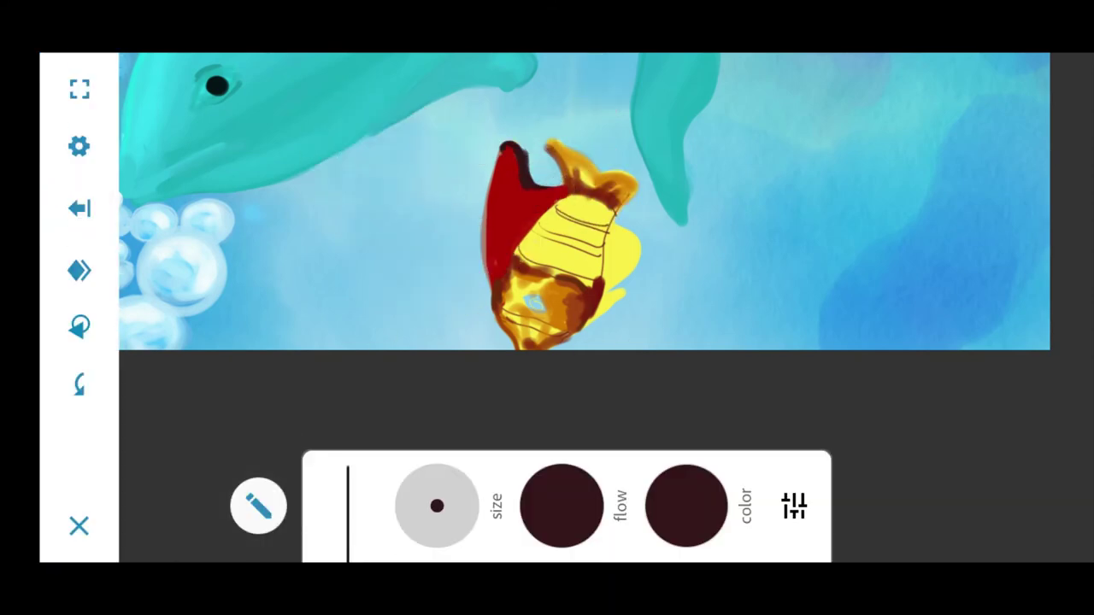
{"action": "left_click", "coordinate": [686, 505]}
{"action": "left_click", "coordinate": [1052, 427]}
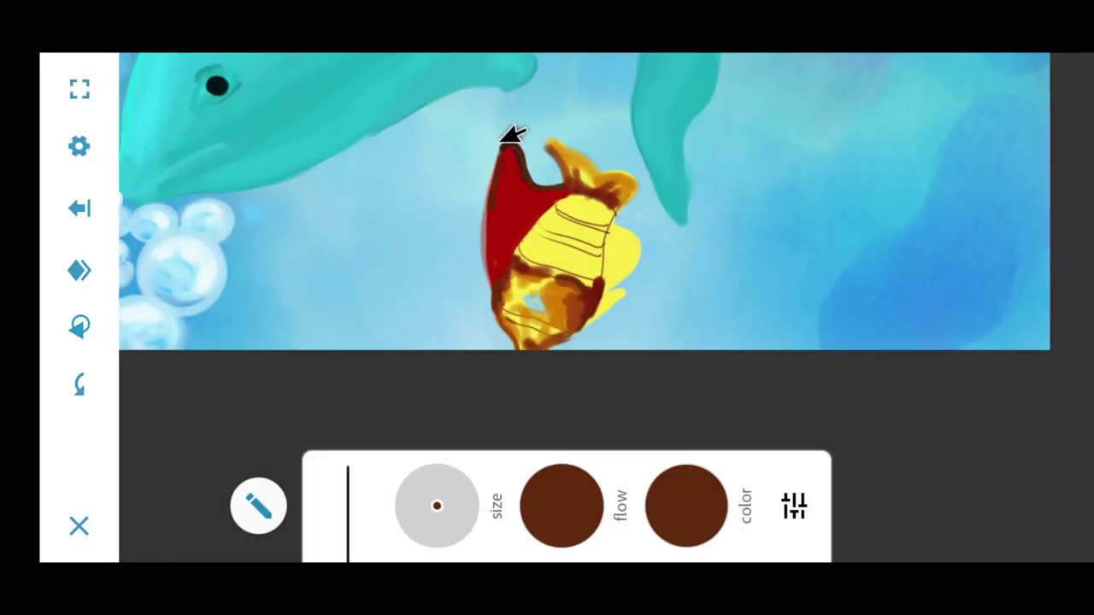
{"action": "left_click", "coordinate": [79, 384]}
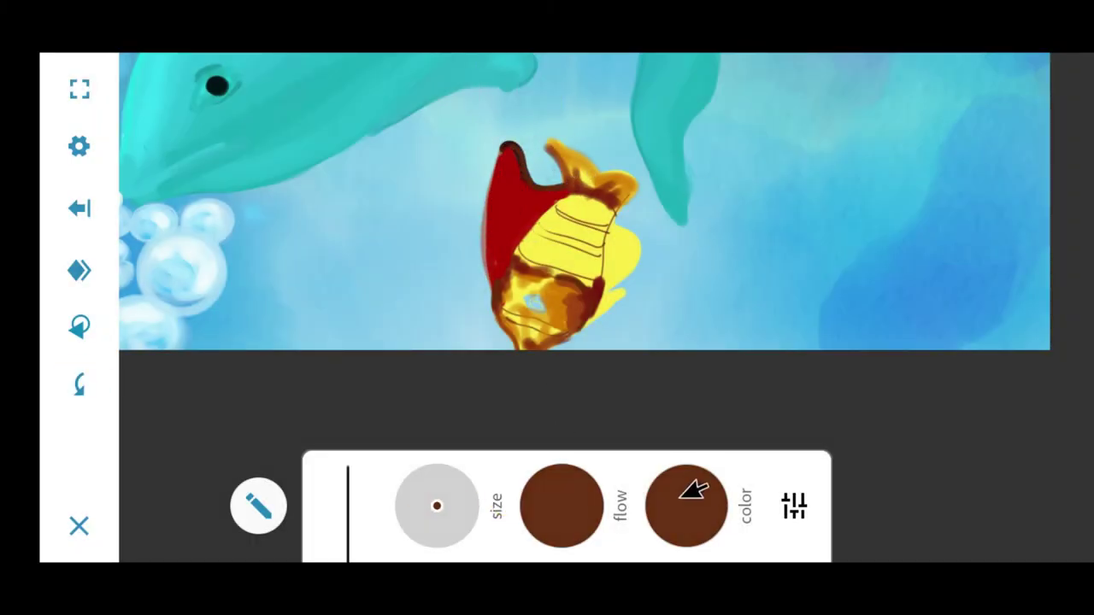
{"action": "left_click_drag", "start_coordinate": [692, 488], "coordinate": [606, 244]}
{"action": "left_click_drag", "start_coordinate": [437, 506], "coordinate": [454, 517]}
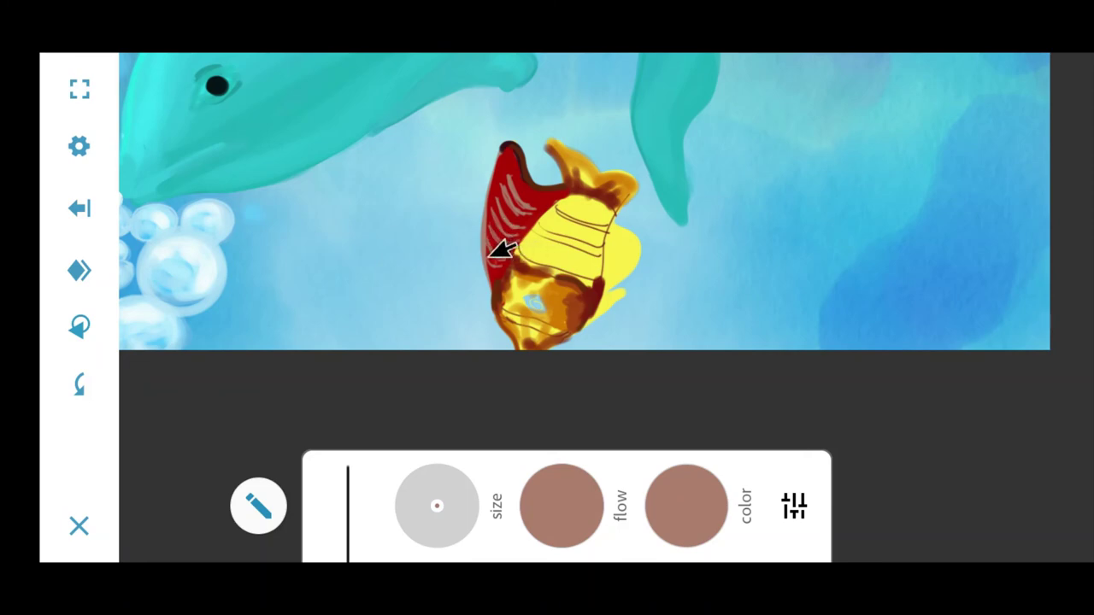
{"action": "left_click_drag", "start_coordinate": [562, 472], "coordinate": [556, 176]}
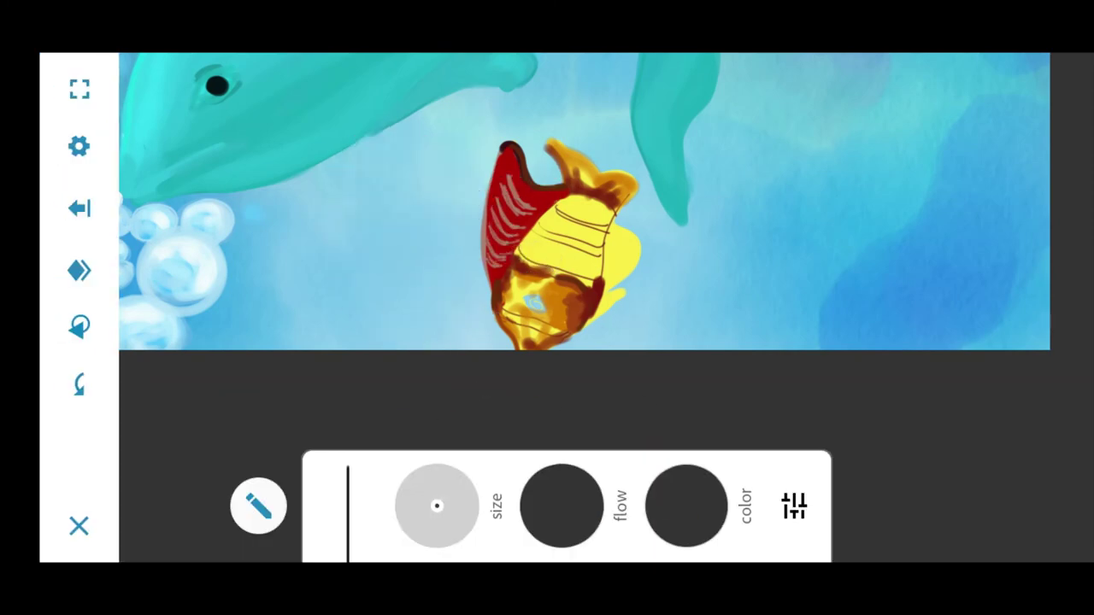
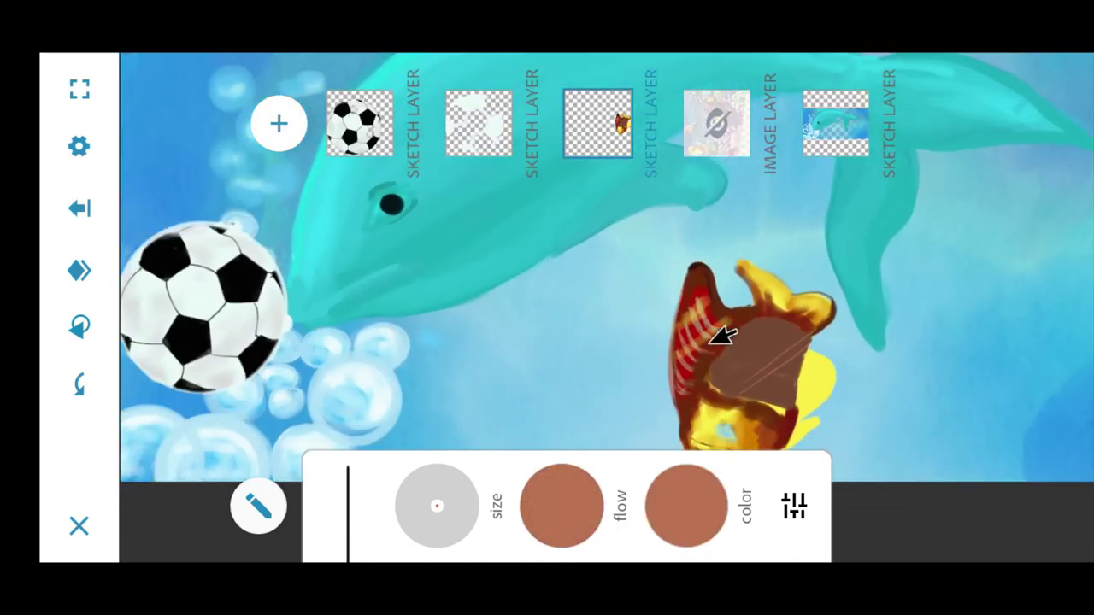
- Restore the undone stroke and add thin diagonal hatch lines across the fish's brown patch
{"action": "left_click", "coordinate": [79, 384]}
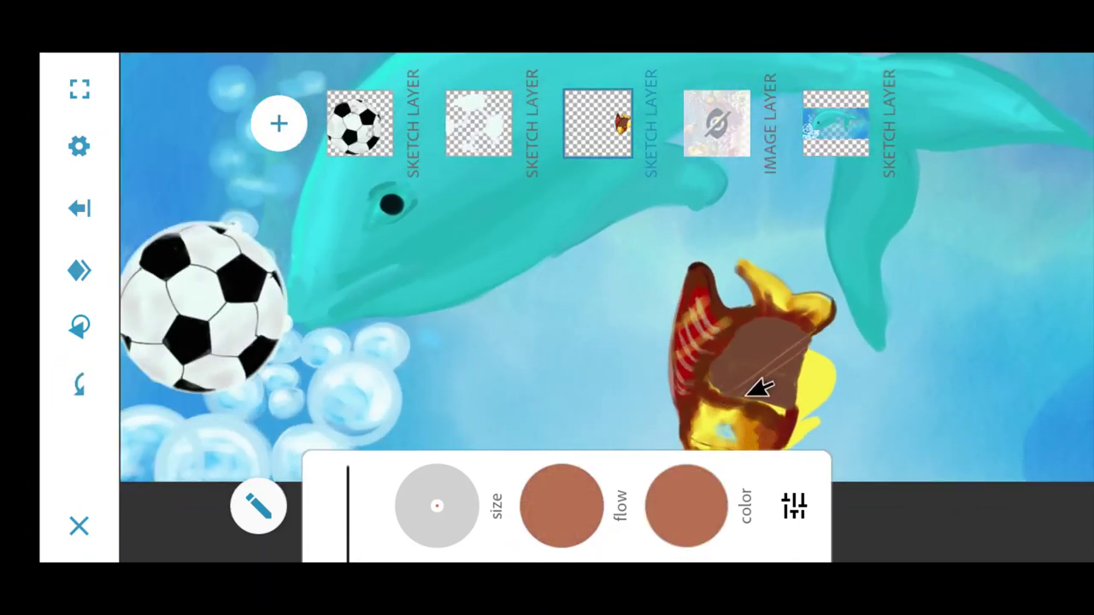
{"action": "mouse_move", "coordinate": [810, 347]}
{"action": "left_mouse_down"}
{"action": "mouse_move", "coordinate": [764, 386]}
{"action": "mouse_move", "coordinate": [761, 405]}
{"action": "left_mouse_up"}
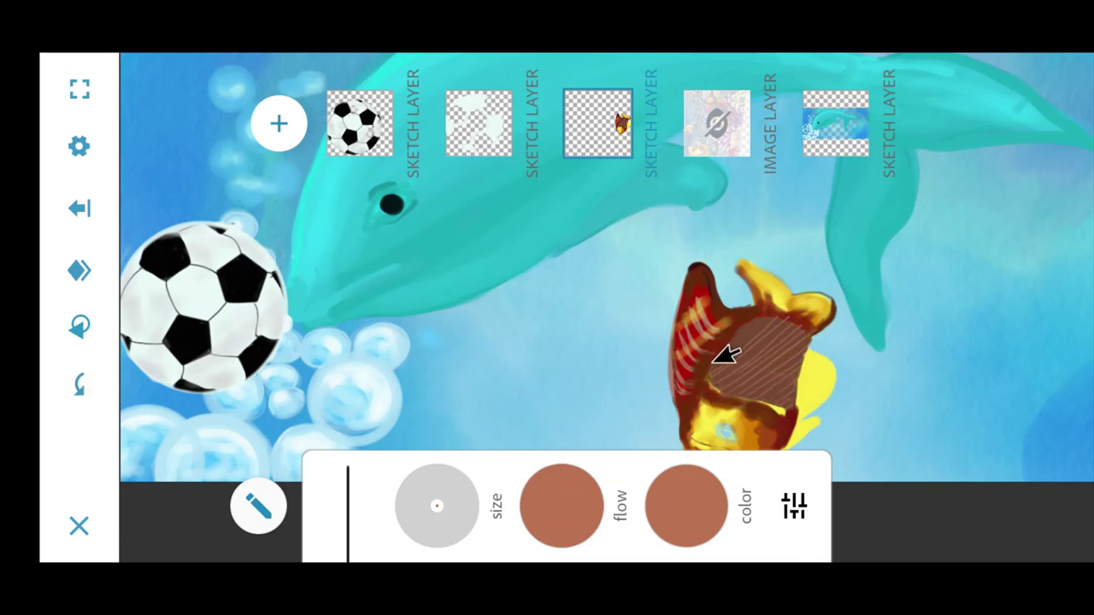
{"action": "left_click_drag", "start_coordinate": [718, 366], "coordinate": [756, 316]}
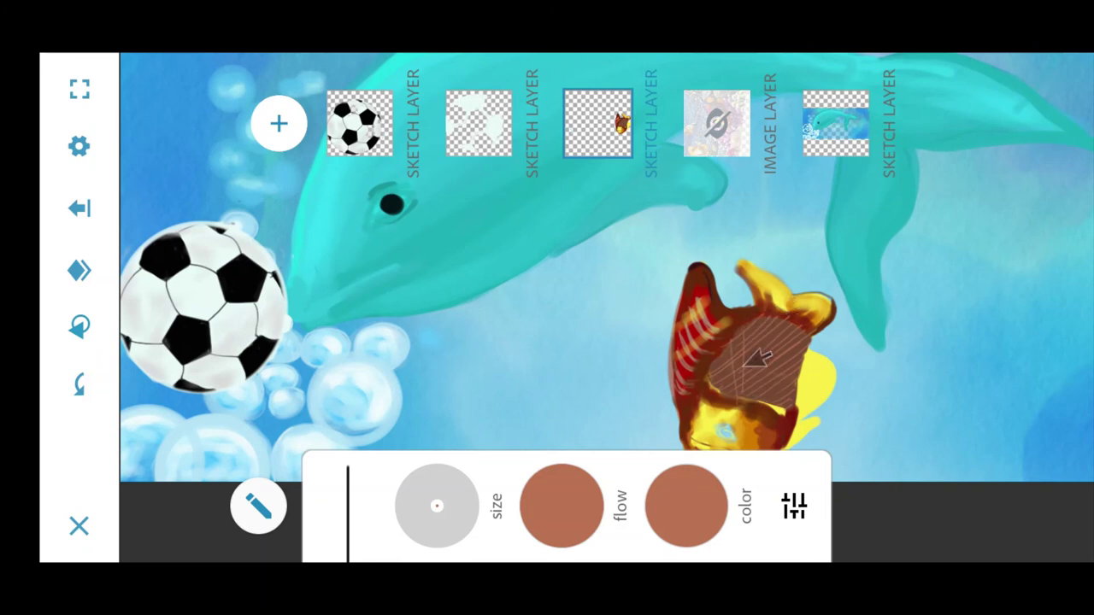
{"action": "left_click_drag", "start_coordinate": [746, 358], "coordinate": [744, 334]}
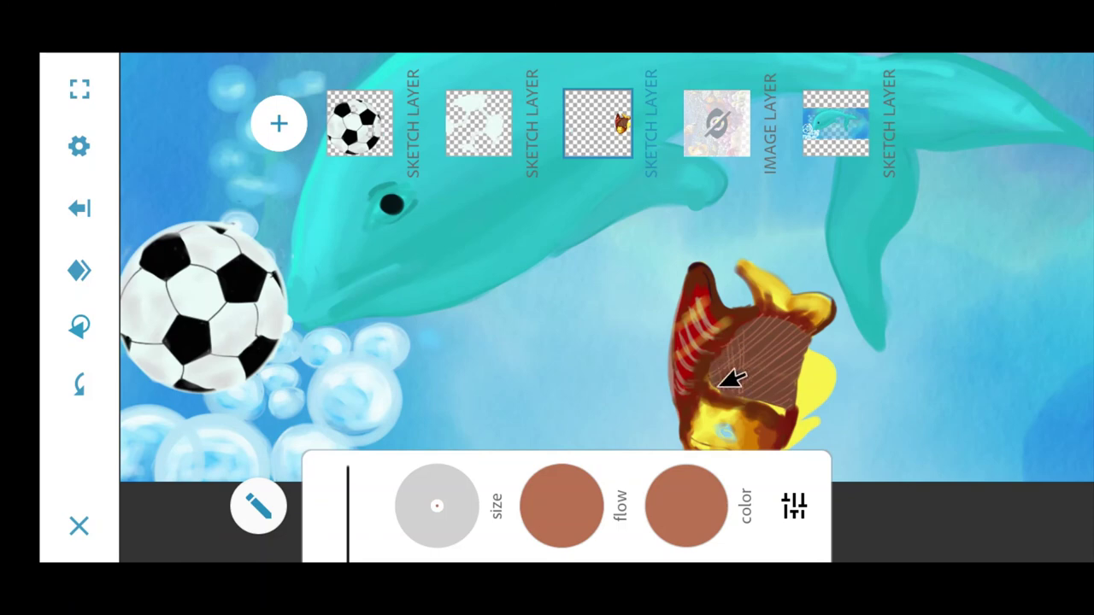
- Undo the last hatch stroke and place a parallel-line ruler guide across the canvas
{"action": "left_click", "coordinate": [79, 384]}
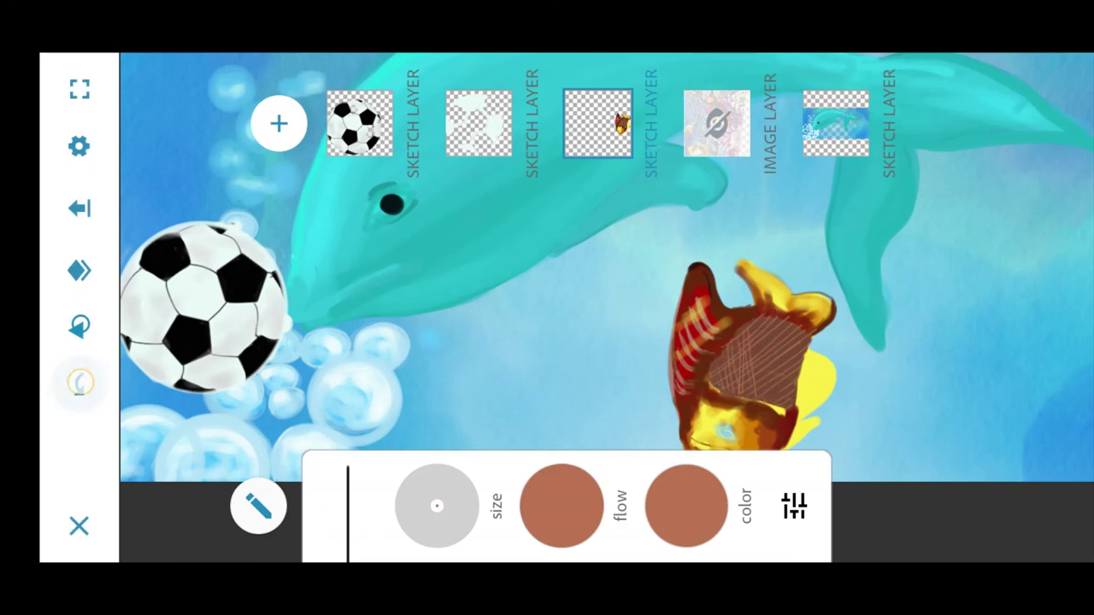
{"action": "left_click", "coordinate": [80, 327]}
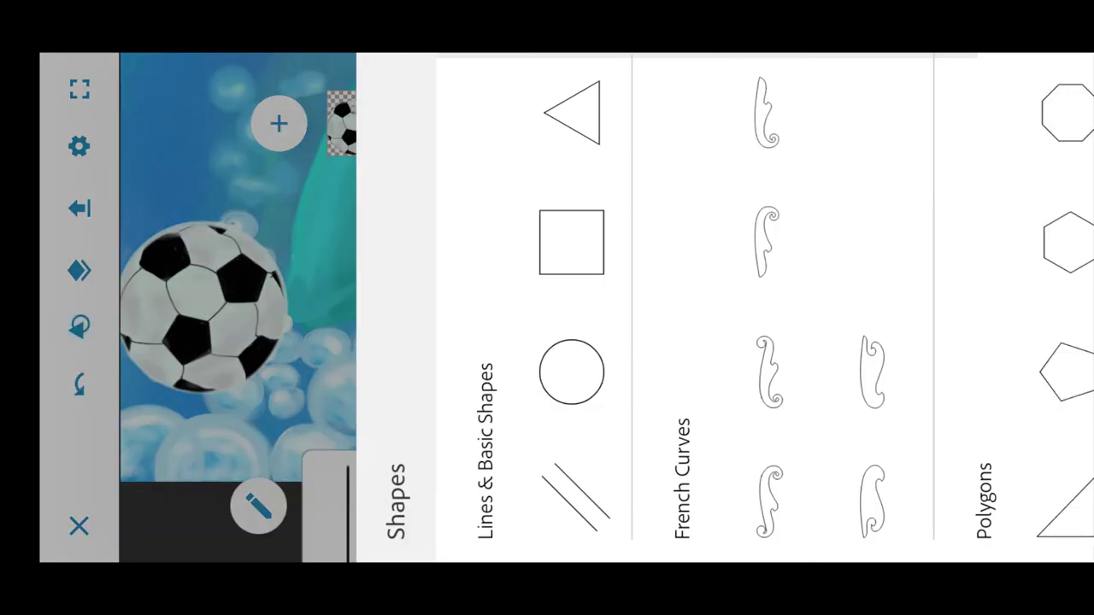
{"action": "left_click", "coordinate": [572, 504]}
{"action": "mouse_move", "coordinate": [979, 500]}
{"action": "left_mouse_down"}
{"action": "mouse_move", "coordinate": [699, 340]}
{"action": "mouse_move", "coordinate": [852, 488]}
{"action": "left_mouse_up"}
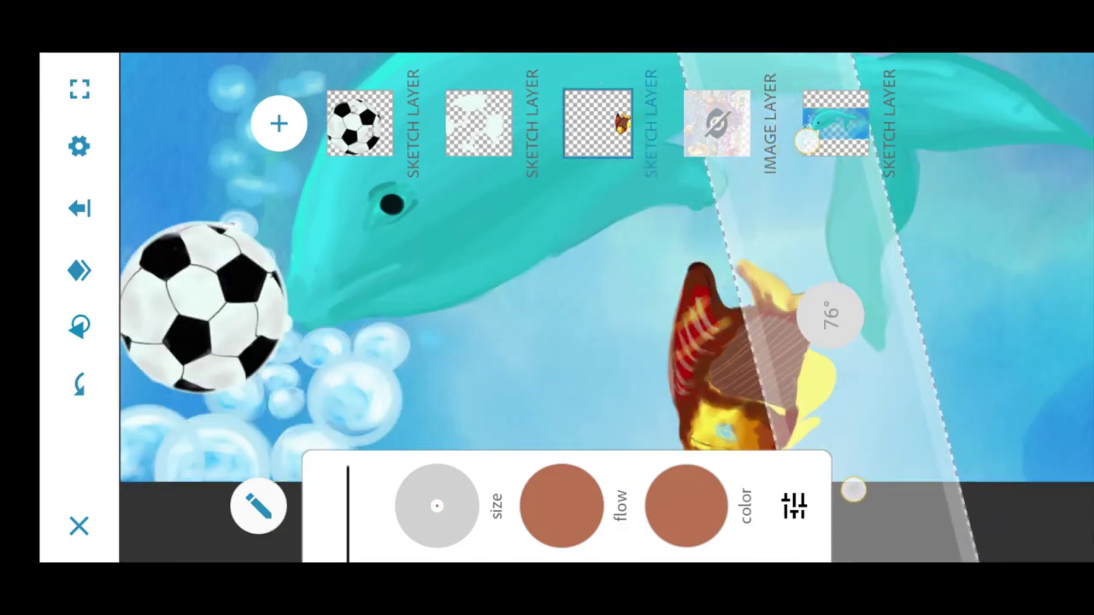
- Shift the ruler over the fish and tilt it to roughly 70–73°
{"action": "left_click_drag", "start_coordinate": [763, 334], "coordinate": [785, 335]}
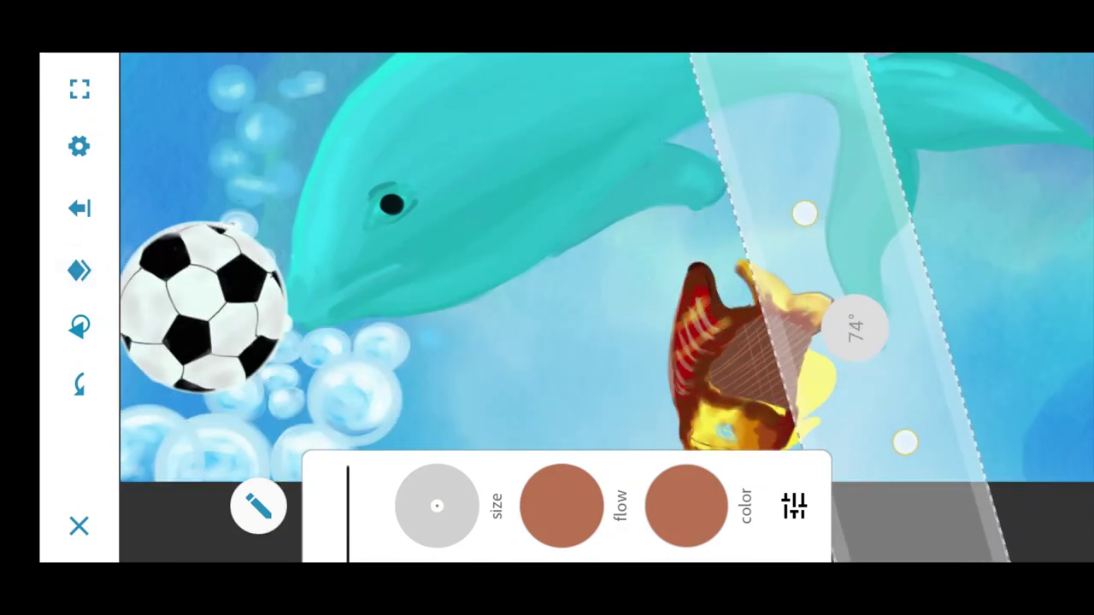
{"action": "left_click_drag", "start_coordinate": [798, 384], "coordinate": [814, 386]}
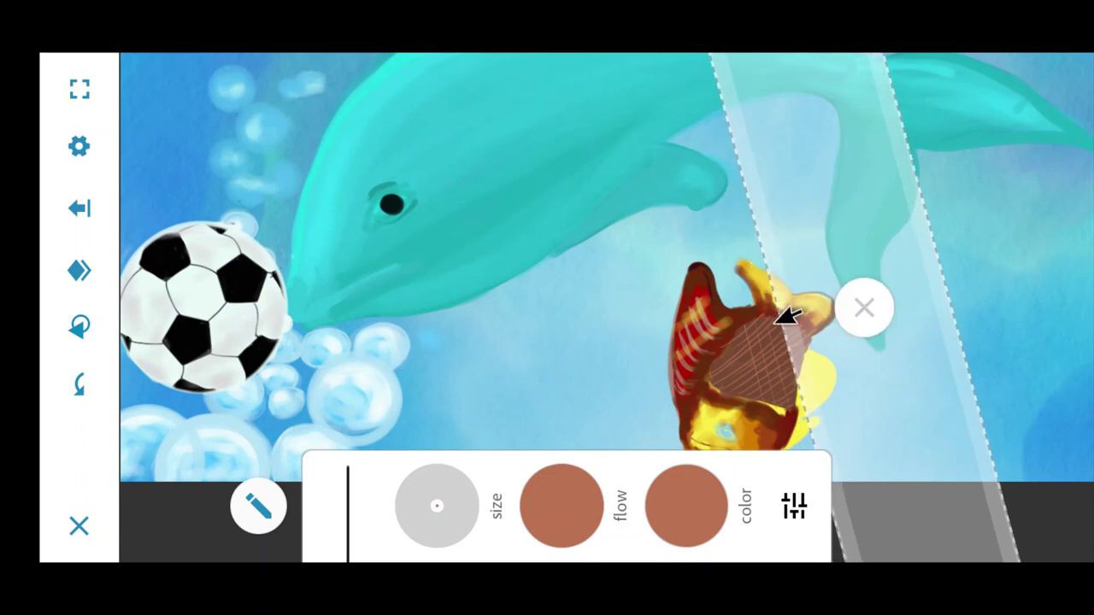
{"action": "left_click_drag", "start_coordinate": [786, 310], "coordinate": [672, 281]}
{"action": "mouse_move", "coordinate": [824, 336]}
{"action": "left_mouse_down"}
{"action": "mouse_move", "coordinate": [813, 313]}
{"action": "mouse_move", "coordinate": [820, 329]}
{"action": "mouse_move", "coordinate": [773, 340]}
{"action": "mouse_move", "coordinate": [795, 359]}
{"action": "left_mouse_up"}
- Remove the ruler guide and redo two previously undone hatch strokes
{"action": "left_click", "coordinate": [923, 305]}
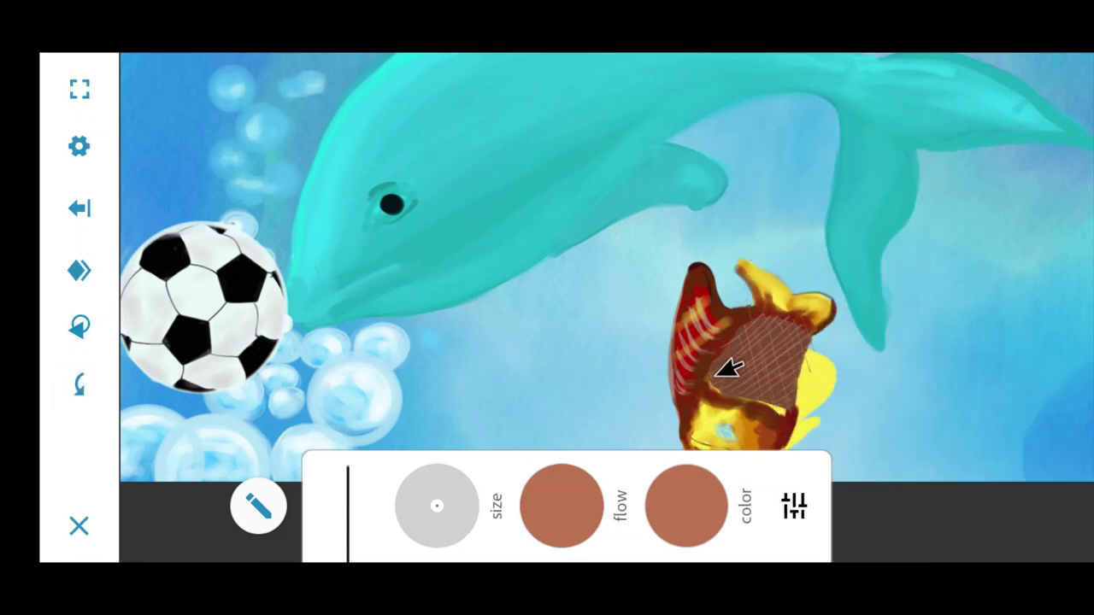
{"action": "key", "text": "ctrl+shift+z"}
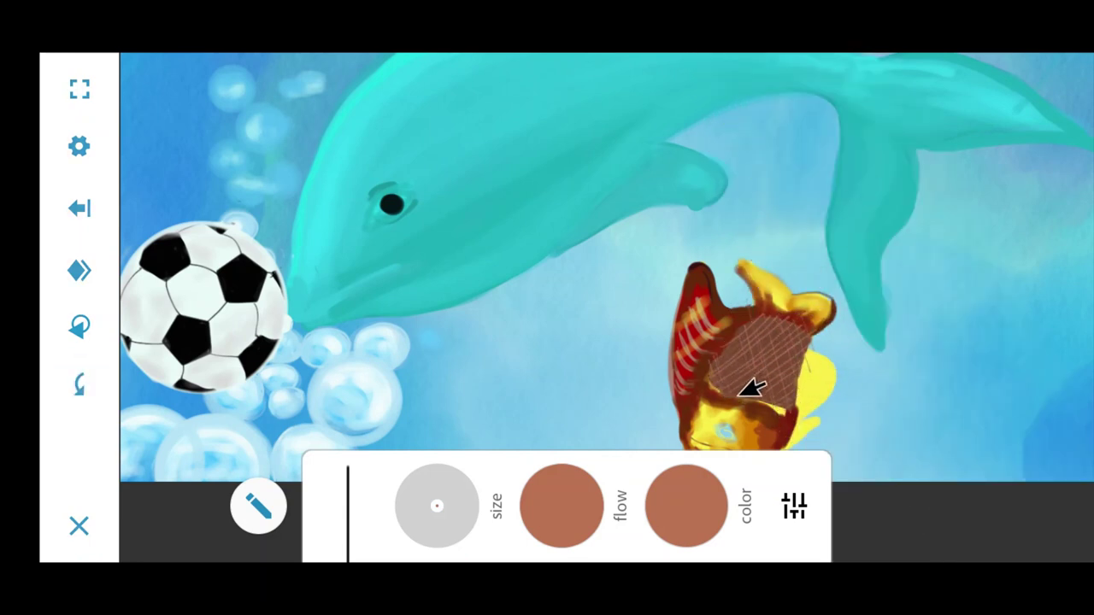
{"action": "key", "text": "ctrl+shift+z"}
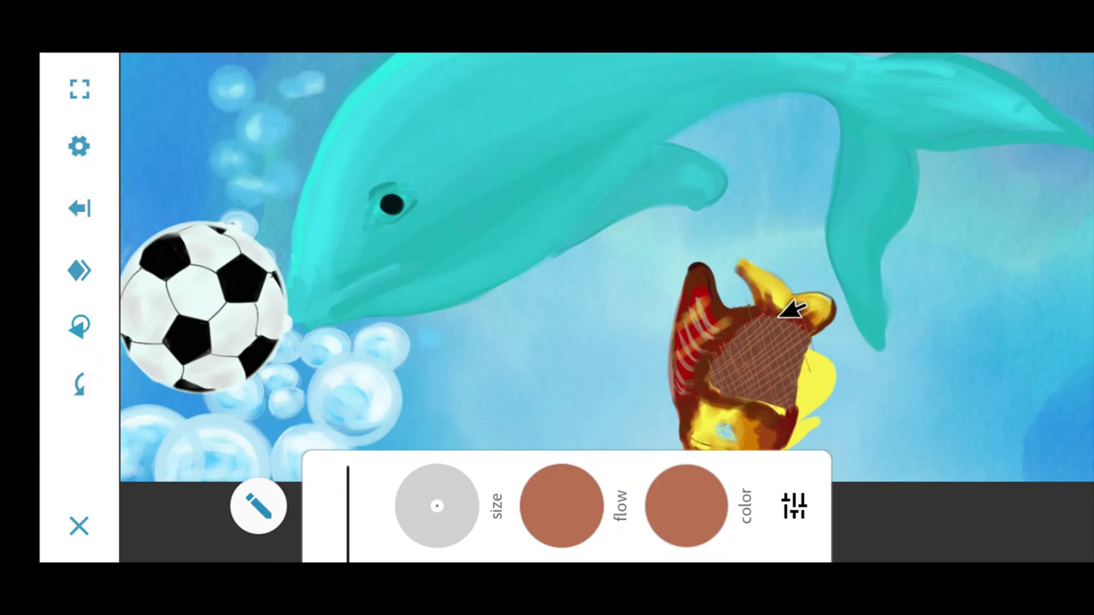
- Sample dark brown from the fish and paint brown streaks on its upper-right lobe and bottom
{"action": "left_click_drag", "start_coordinate": [714, 487], "coordinate": [720, 386]}
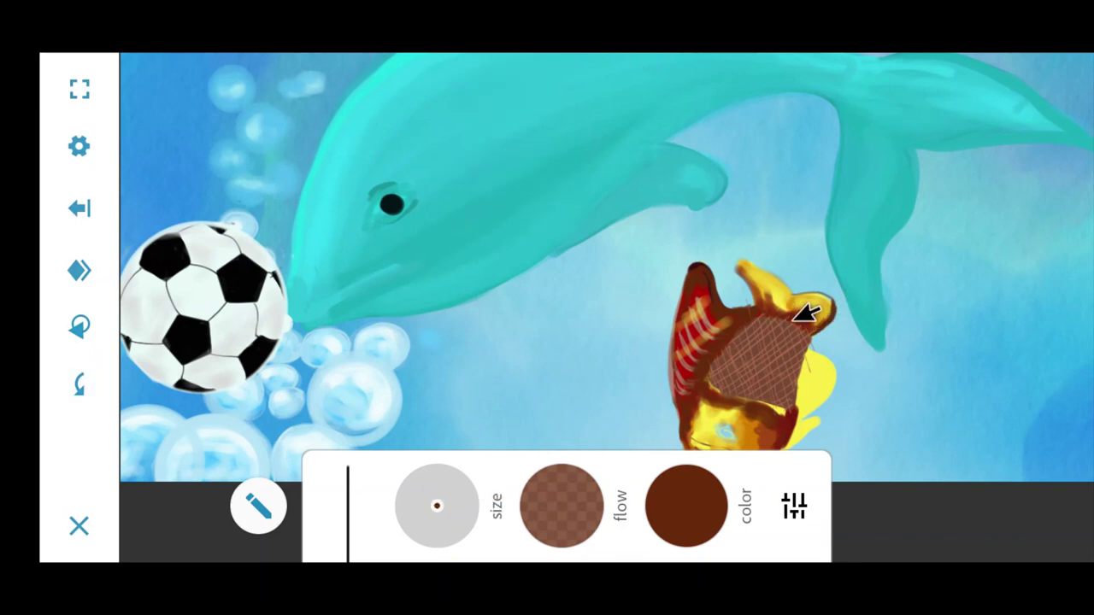
{"action": "scroll", "coordinate": [837, 313], "scroll_direction": "up", "scroll_amount": 3}
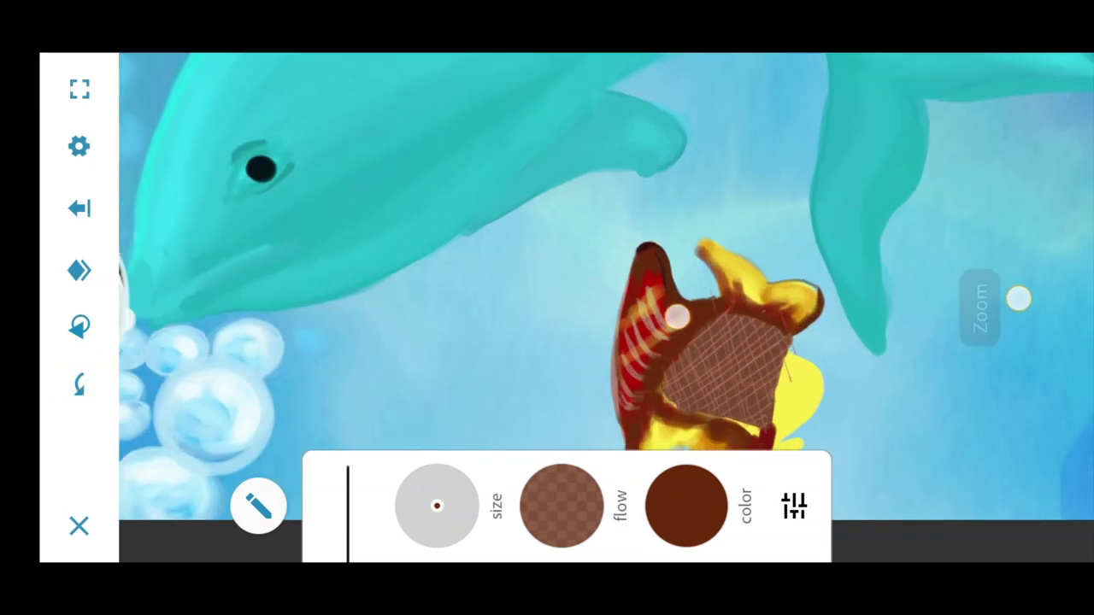
{"action": "left_click_drag", "start_coordinate": [788, 299], "coordinate": [755, 304]}
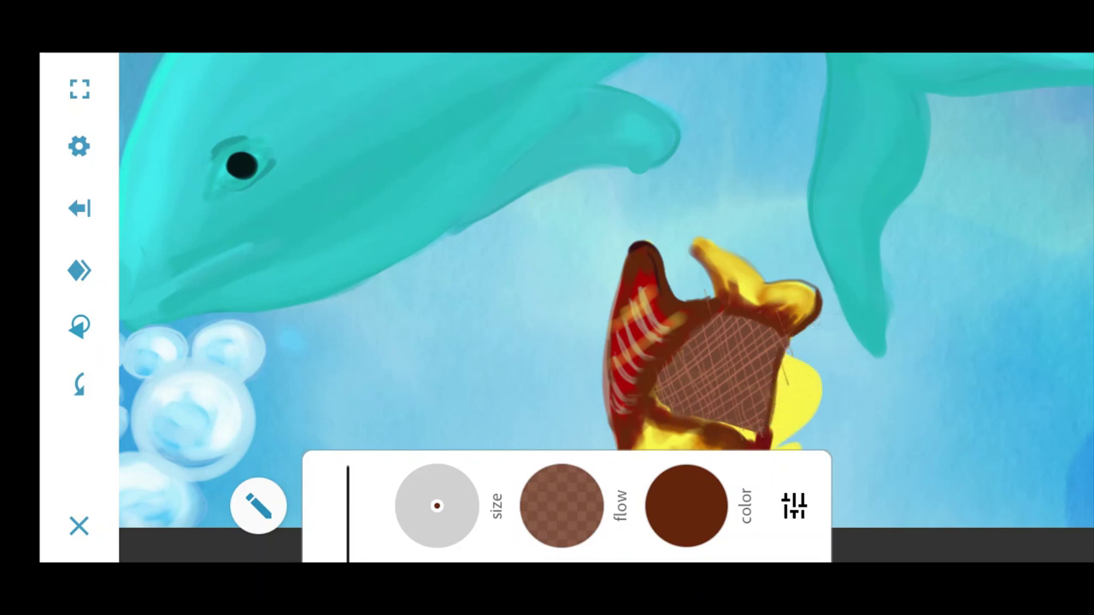
{"action": "scroll", "coordinate": [672, 390], "scroll_direction": "down", "scroll_amount": 2}
{"action": "left_click_drag", "start_coordinate": [689, 427], "coordinate": [709, 426]}
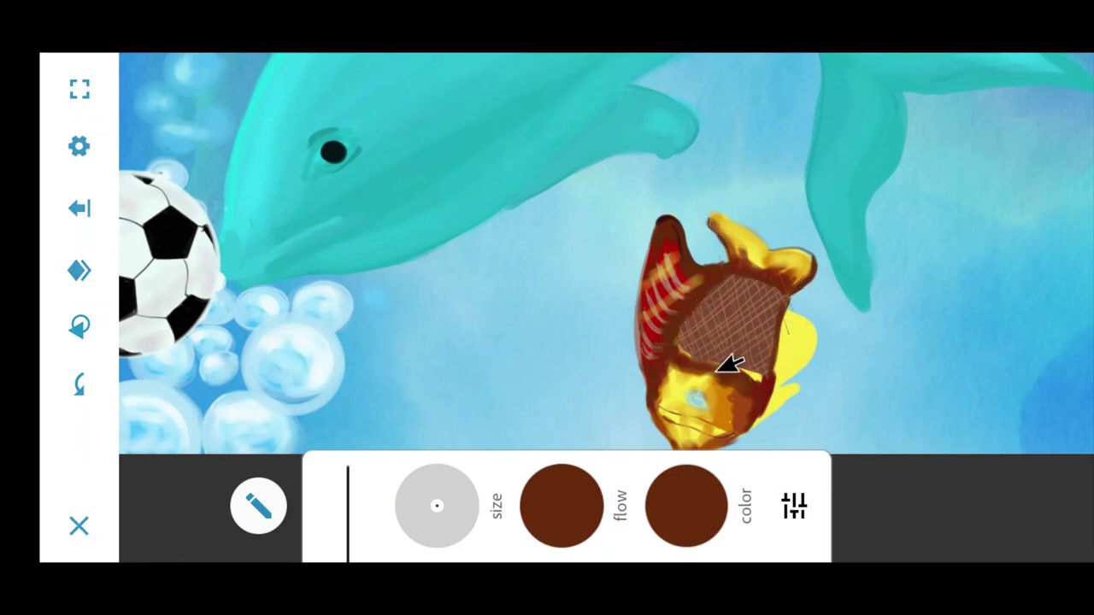
- Paint a dark brown line along the fish's lower jaw after undoing a misplaced stroke, then pick yellow
{"action": "scroll", "coordinate": [653, 410], "scroll_direction": "up", "scroll_amount": 2}
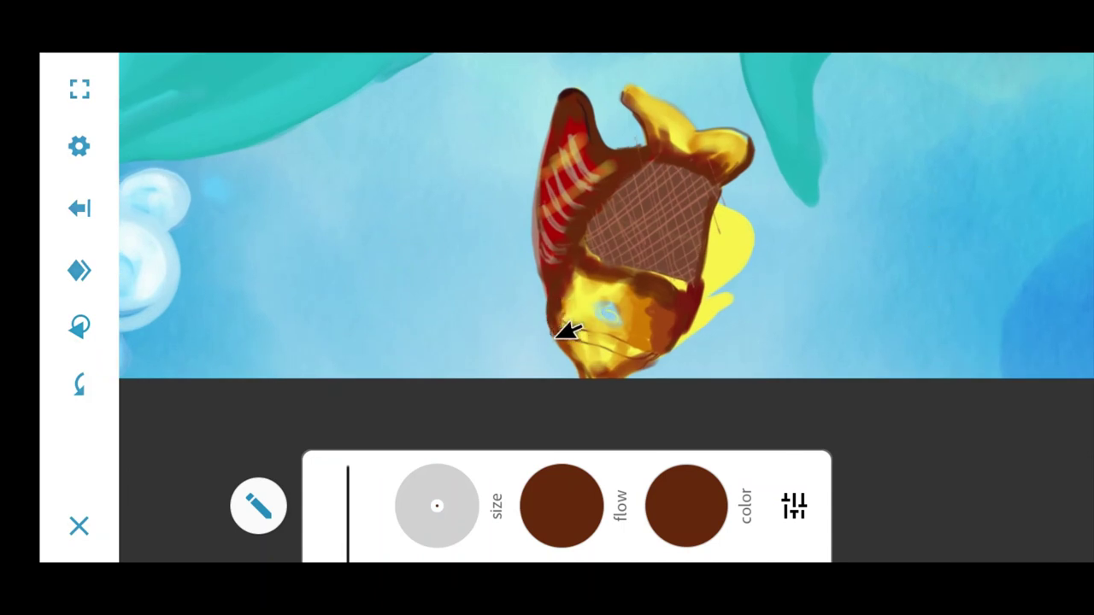
{"action": "mouse_move", "coordinate": [566, 331]}
{"action": "left_mouse_down"}
{"action": "mouse_move", "coordinate": [640, 378]}
{"action": "mouse_move", "coordinate": [573, 334]}
{"action": "mouse_move", "coordinate": [590, 368]}
{"action": "left_mouse_up"}
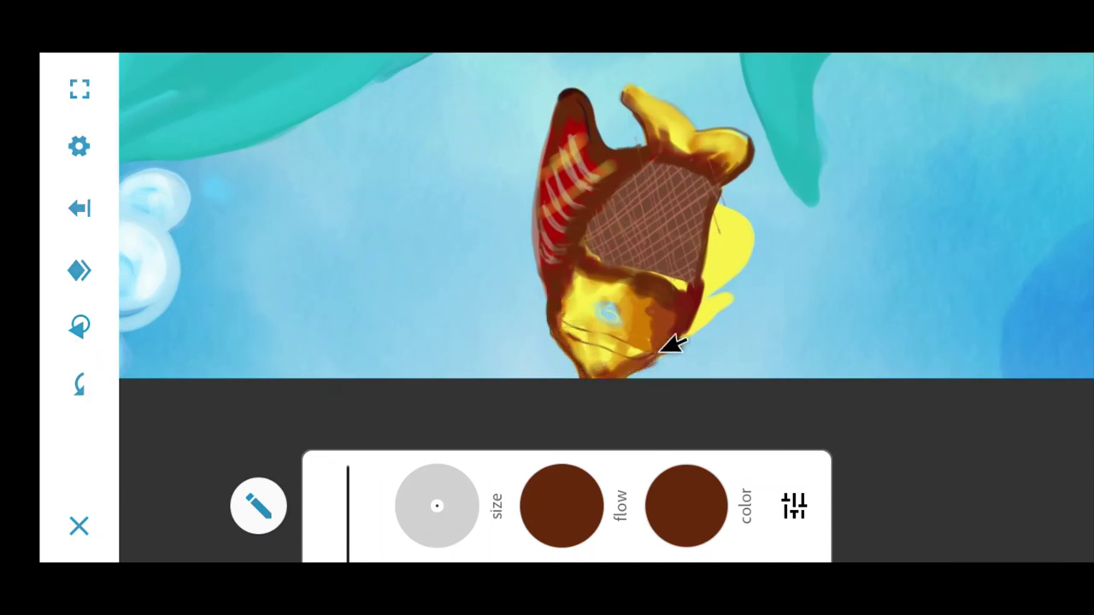
{"action": "key", "text": "ctrl+z"}
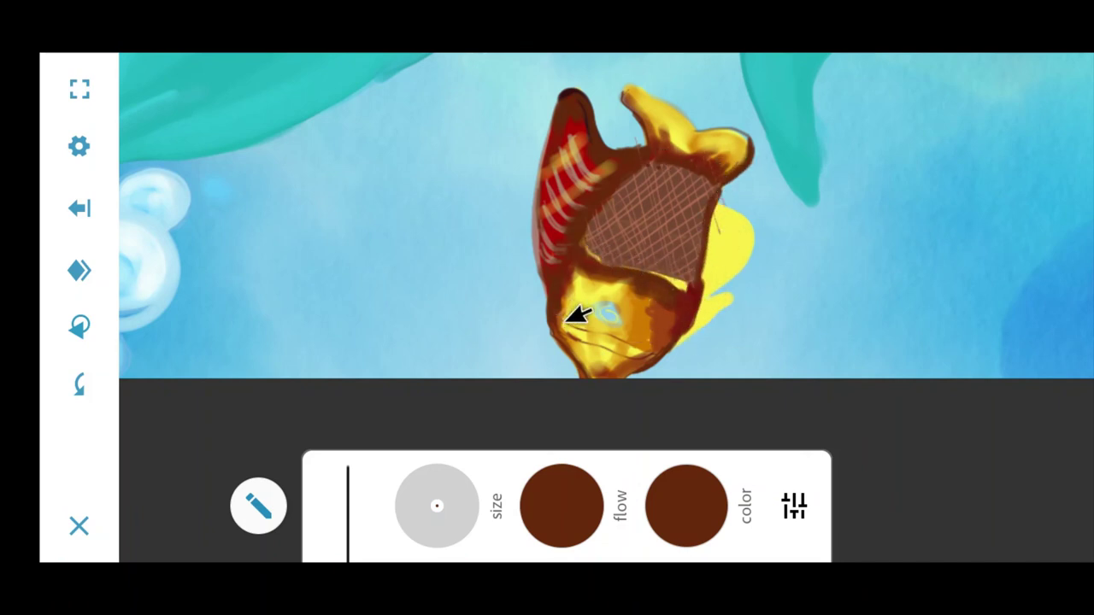
{"action": "left_click_drag", "start_coordinate": [565, 321], "coordinate": [659, 346]}
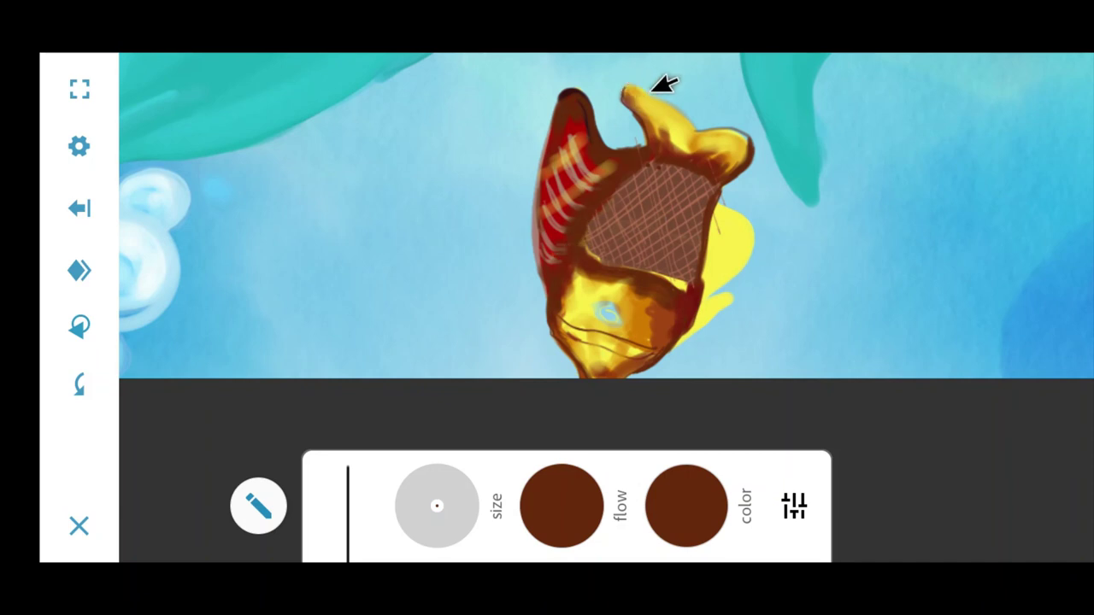
{"action": "left_click", "coordinate": [641, 116]}
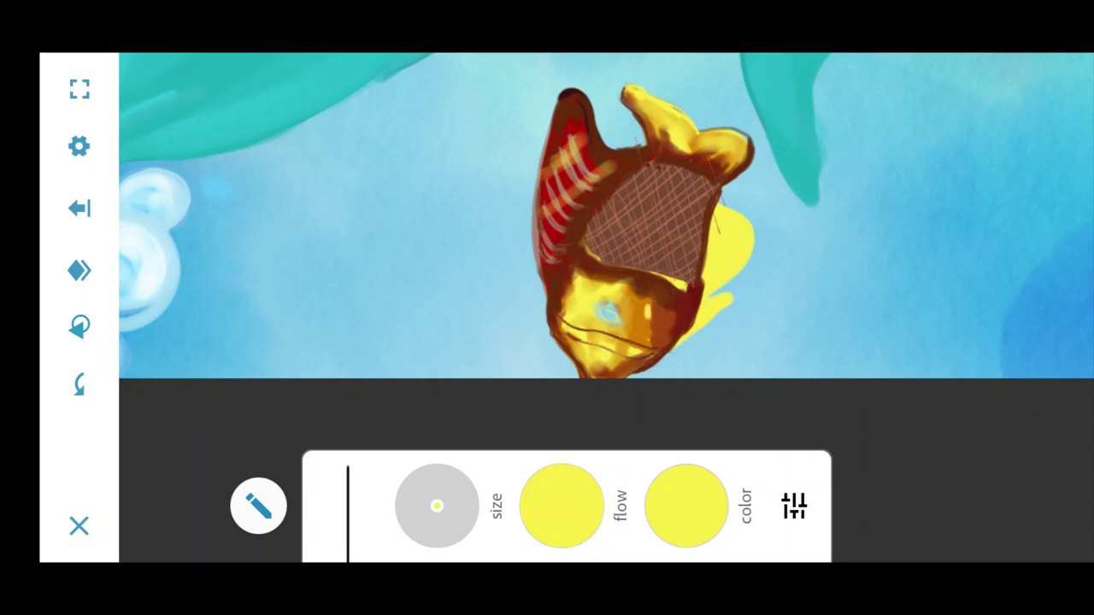
- Add a yellow stroke under the brown mesh, then sample orange with brush flow at 57
{"action": "left_click_drag", "start_coordinate": [588, 243], "coordinate": [641, 259]}
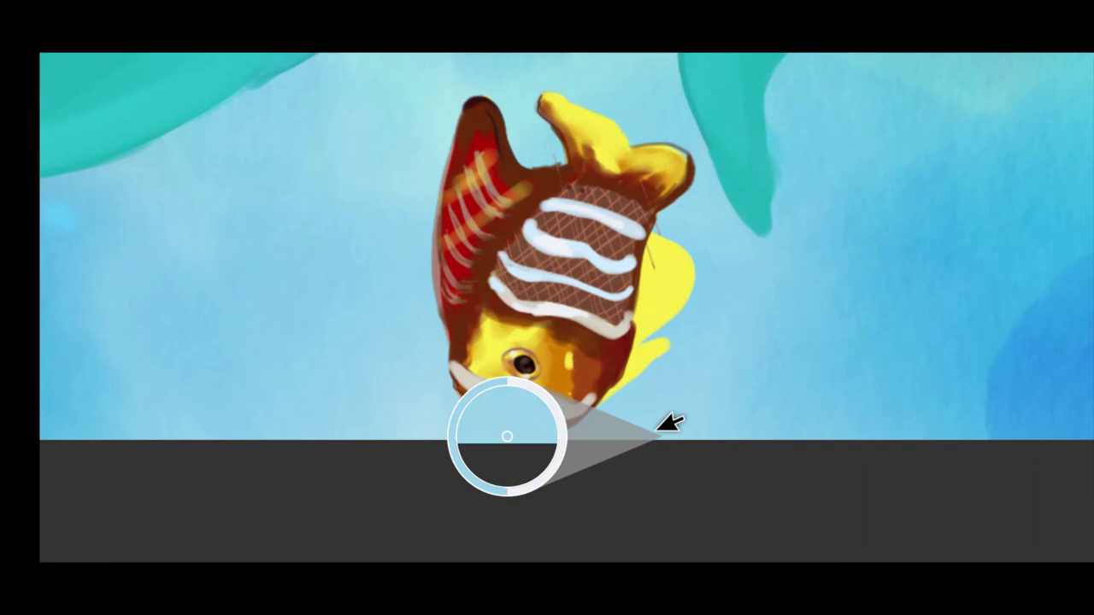
{"action": "left_click_drag", "start_coordinate": [684, 504], "coordinate": [505, 435]}
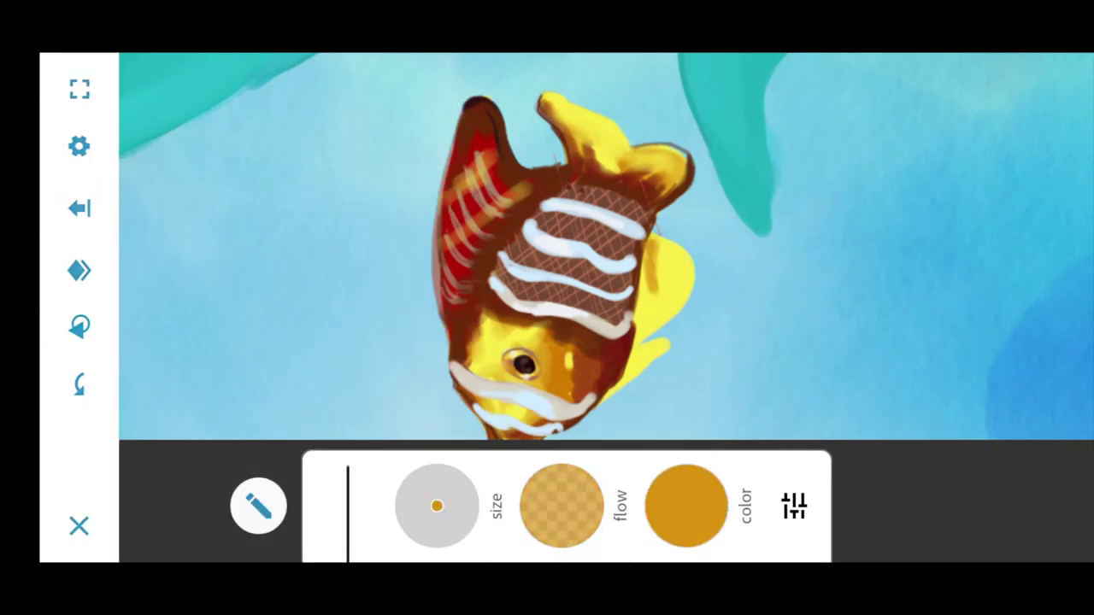
{"action": "left_click_drag", "start_coordinate": [562, 504], "coordinate": [646, 512]}
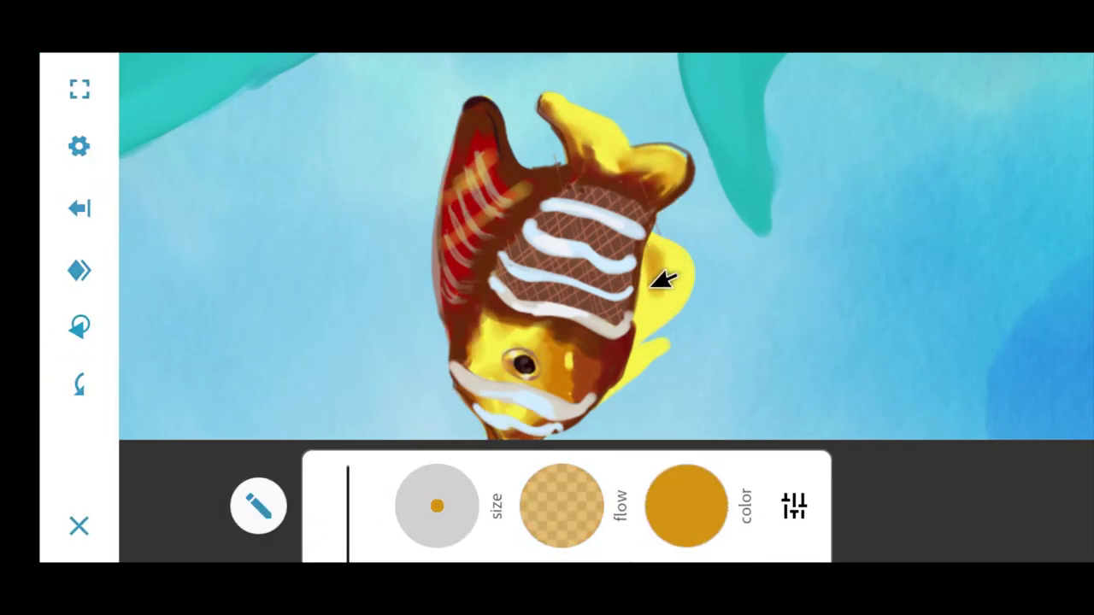
- Shade the yellow fin's right edge with dark and orange strokes, then sample yellow from the fin
{"action": "mouse_move", "coordinate": [659, 278]}
{"action": "left_mouse_down"}
{"action": "mouse_move", "coordinate": [667, 232]}
{"action": "mouse_move", "coordinate": [654, 334]}
{"action": "mouse_move", "coordinate": [678, 245]}
{"action": "mouse_move", "coordinate": [650, 347]}
{"action": "mouse_move", "coordinate": [670, 319]}
{"action": "mouse_move", "coordinate": [615, 376]}
{"action": "mouse_move", "coordinate": [634, 377]}
{"action": "left_mouse_up"}
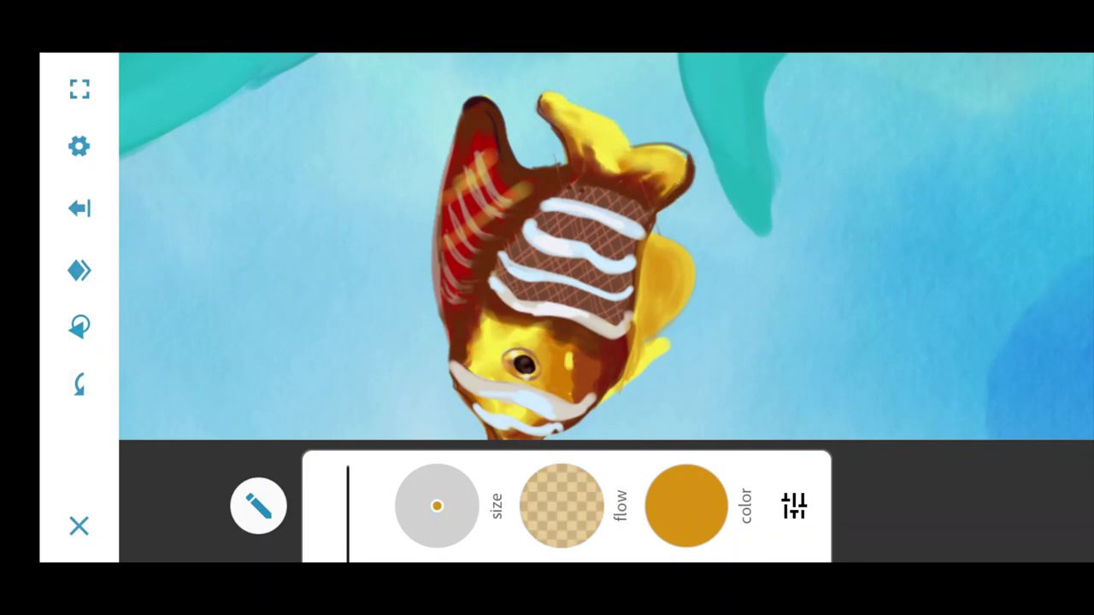
{"action": "left_click_drag", "start_coordinate": [603, 131], "coordinate": [617, 147]}
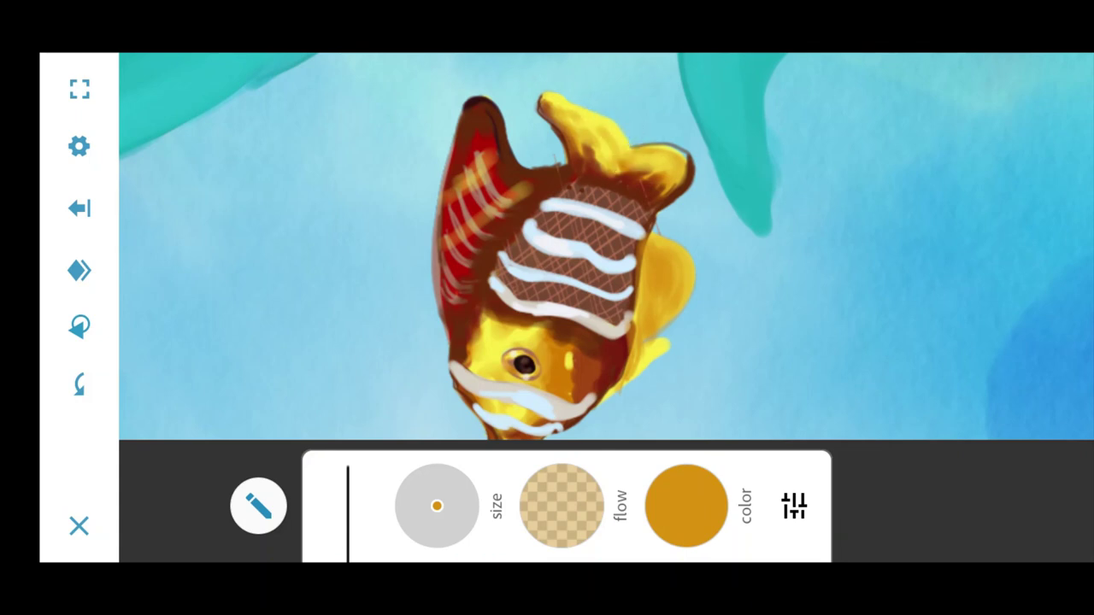
{"action": "mouse_move", "coordinate": [712, 484]}
{"action": "left_mouse_down"}
{"action": "mouse_move", "coordinate": [638, 231]}
{"action": "mouse_move", "coordinate": [655, 281]}
{"action": "mouse_move", "coordinate": [683, 261]}
{"action": "mouse_move", "coordinate": [666, 251]}
{"action": "mouse_move", "coordinate": [655, 328]}
{"action": "mouse_move", "coordinate": [679, 295]}
{"action": "left_mouse_up"}
- Choose a darker gold in the colour picker and raise the brush flow to full
{"action": "left_click", "coordinate": [686, 505]}
{"action": "mouse_move", "coordinate": [427, 364]}
{"action": "left_mouse_down"}
{"action": "mouse_move", "coordinate": [405, 225]}
{"action": "mouse_move", "coordinate": [387, 252]}
{"action": "left_mouse_up"}
{"action": "left_click_drag", "start_coordinate": [987, 78], "coordinate": [987, 158]}
{"action": "left_click", "coordinate": [79, 523]}
{"action": "scroll", "coordinate": [598, 257], "scroll_direction": "up", "scroll_amount": 3}
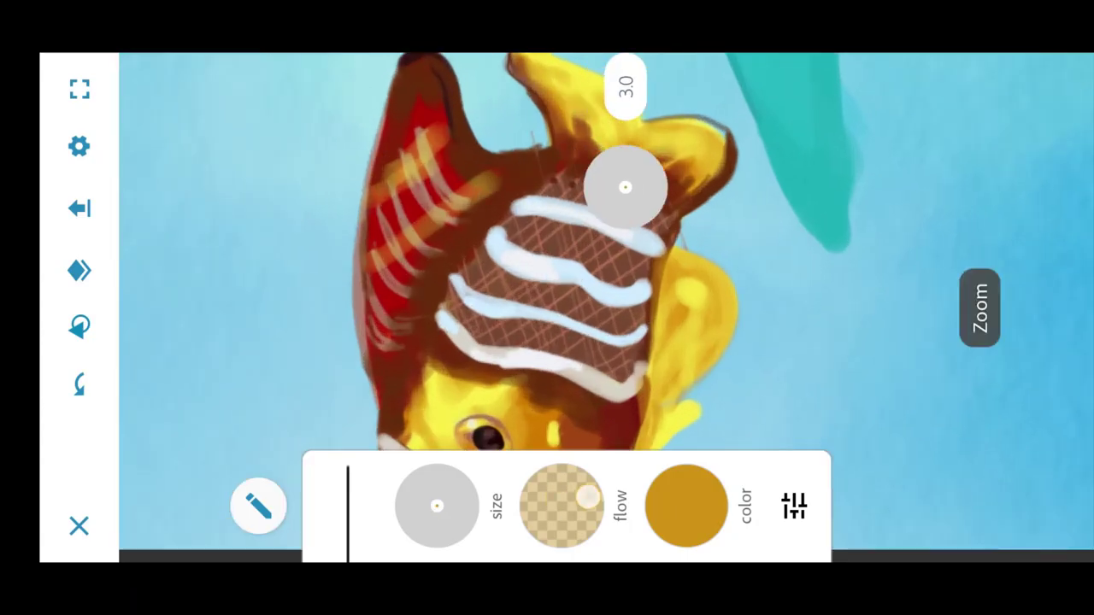
{"action": "left_click_drag", "start_coordinate": [561, 505], "coordinate": [587, 444]}
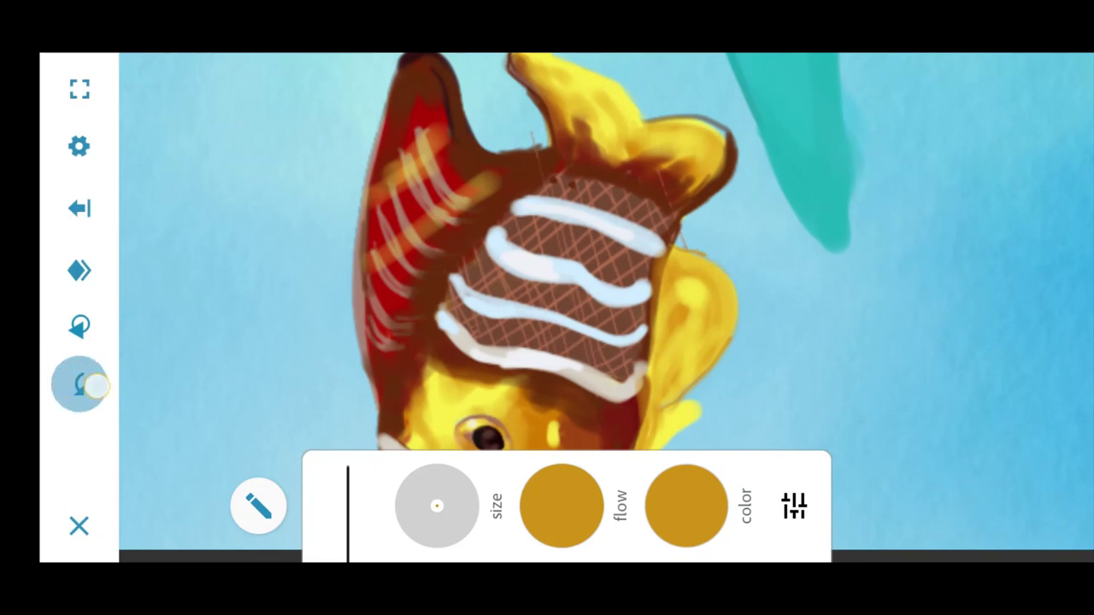
- Add a fine gold stroke along the fin's edge and set brush size to 4.0
{"action": "scroll", "coordinate": [695, 351], "scroll_direction": "down", "scroll_amount": 3}
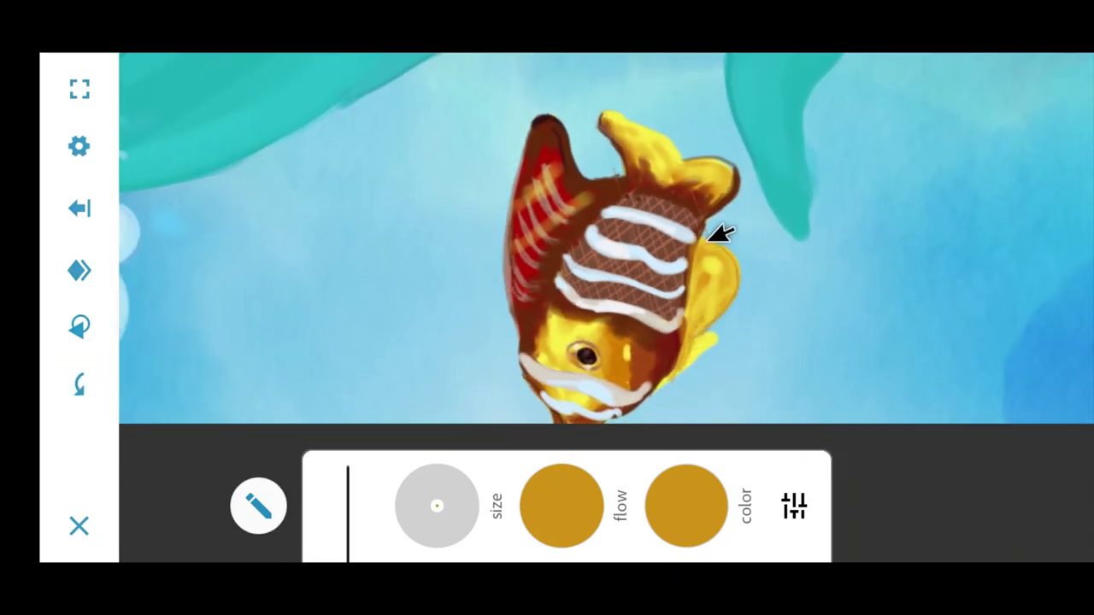
{"action": "left_click_drag", "start_coordinate": [745, 288], "coordinate": [737, 272]}
{"action": "left_click", "coordinate": [79, 384]}
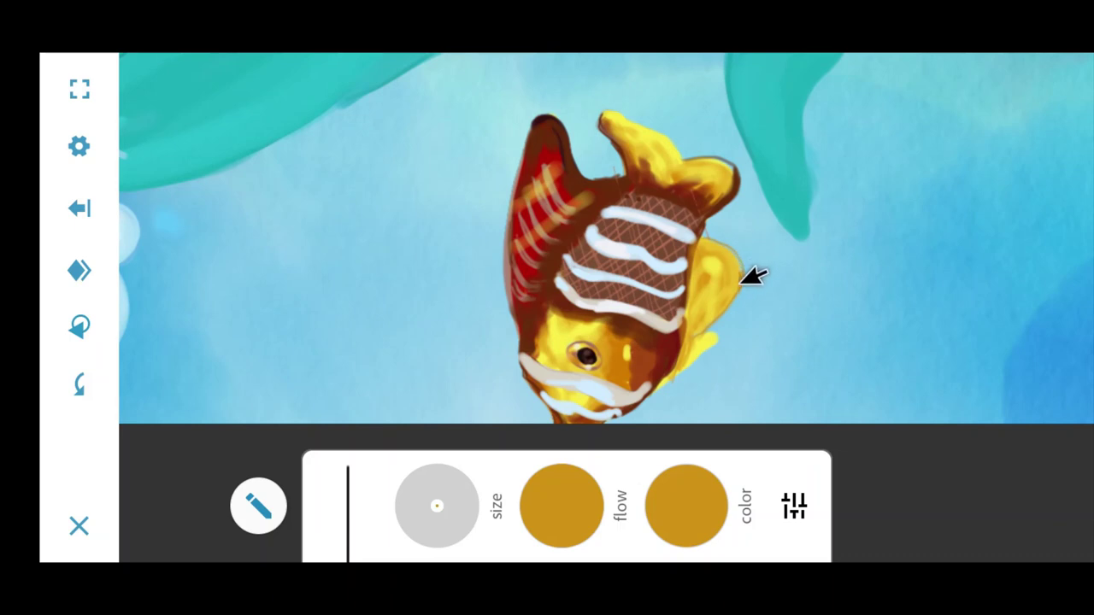
{"action": "left_click", "coordinate": [79, 385]}
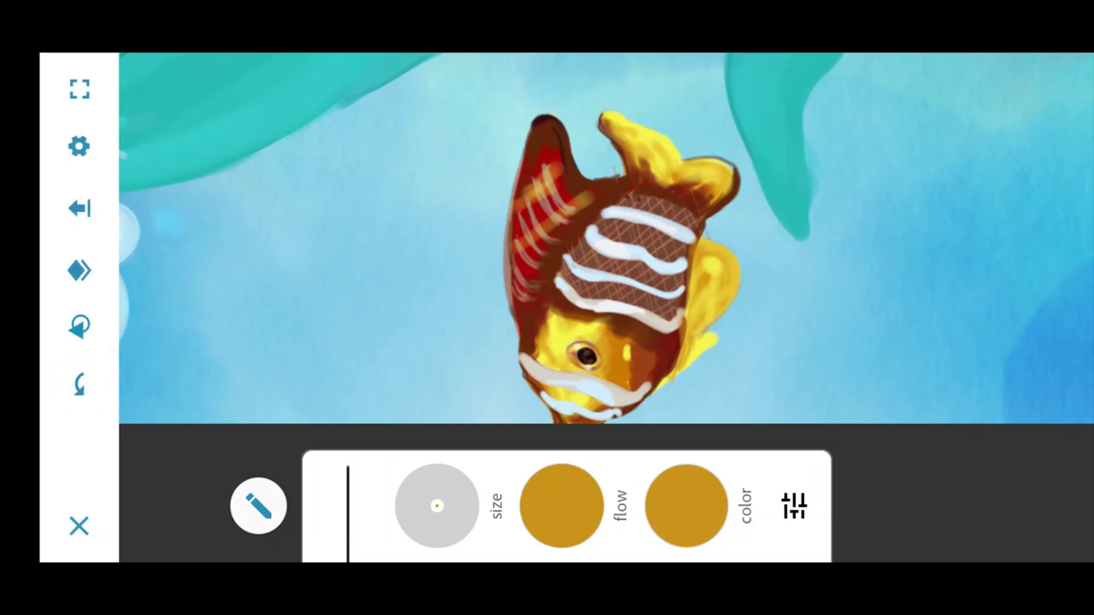
{"action": "scroll", "coordinate": [649, 359], "scroll_direction": "up", "scroll_amount": 3}
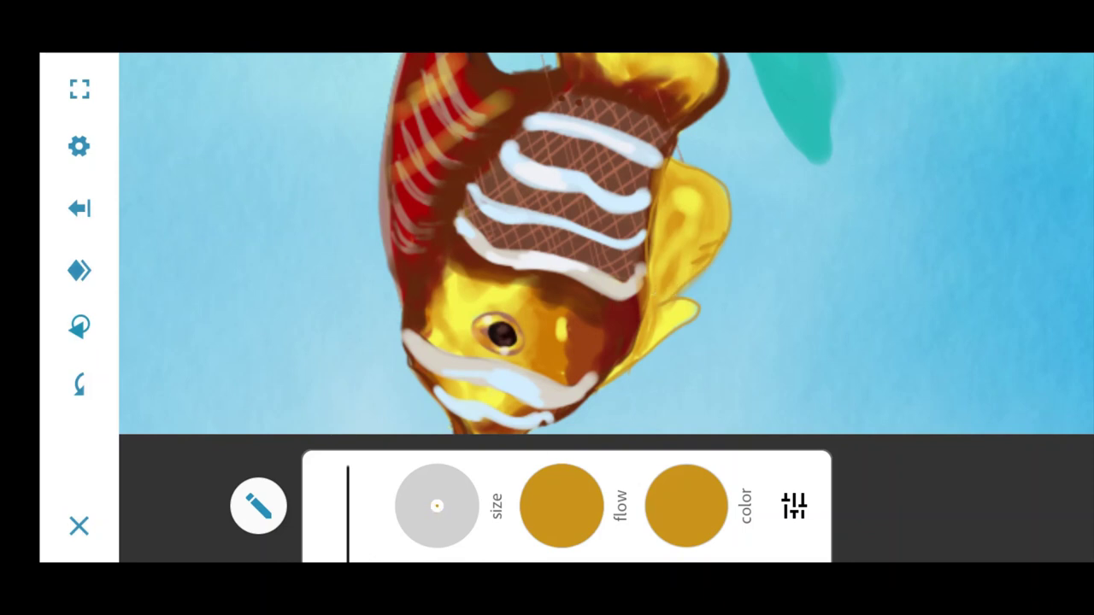
{"action": "left_click", "coordinate": [454, 486]}
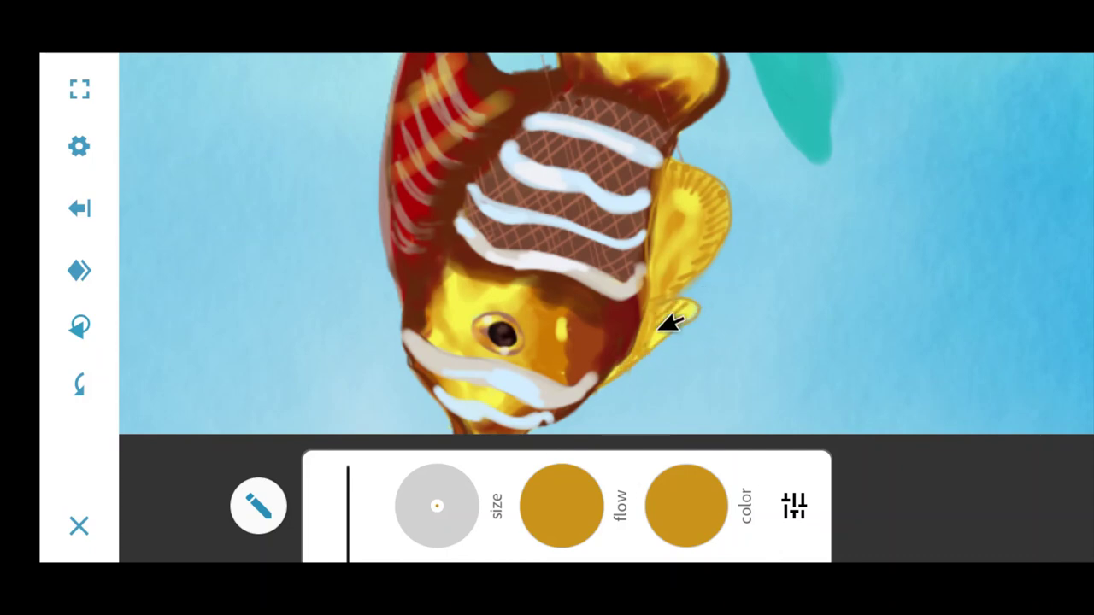
- Hatch the top of the upper yellow fin with gold strokes
{"action": "scroll", "coordinate": [689, 315], "scroll_direction": "down", "scroll_amount": 3}
{"action": "scroll", "coordinate": [598, 264], "scroll_direction": "up", "scroll_amount": 3}
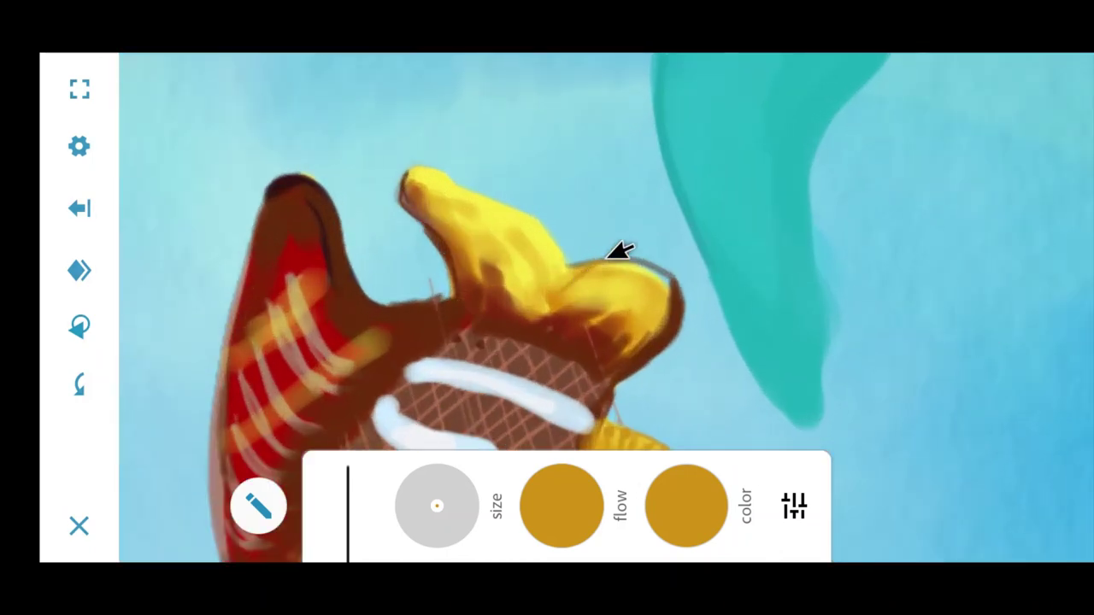
{"action": "mouse_move", "coordinate": [624, 254]}
{"action": "left_mouse_down"}
{"action": "mouse_move", "coordinate": [654, 261]}
{"action": "mouse_move", "coordinate": [630, 293]}
{"action": "mouse_move", "coordinate": [686, 264]}
{"action": "mouse_move", "coordinate": [675, 291]}
{"action": "left_mouse_up"}
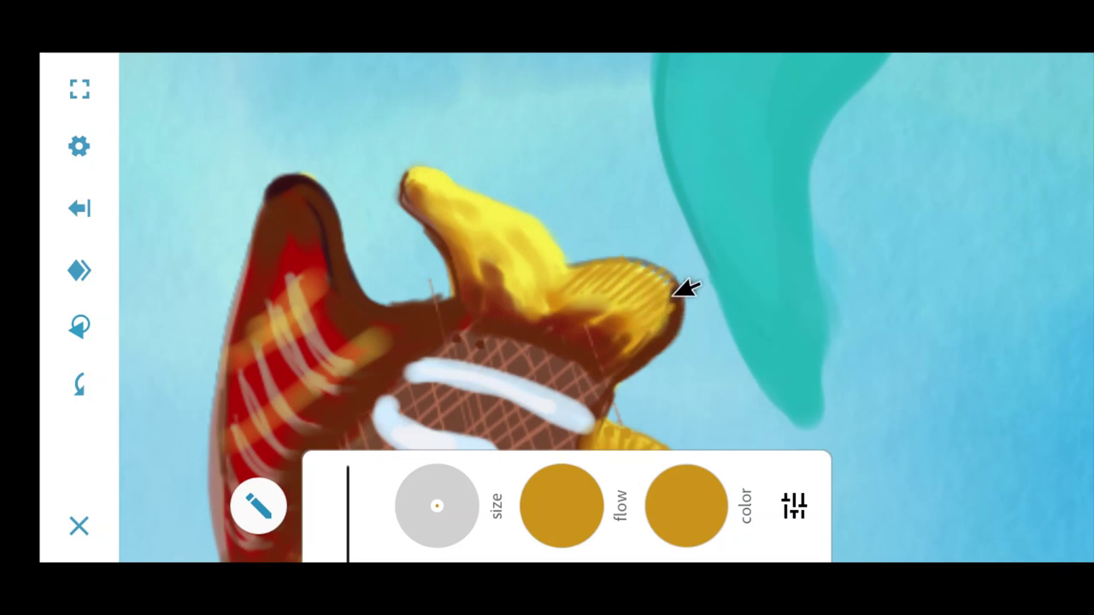
- Pick a lighter gold on the colour wheel as the brush colour
{"action": "left_click", "coordinate": [687, 500]}
{"action": "left_click", "coordinate": [78, 166]}
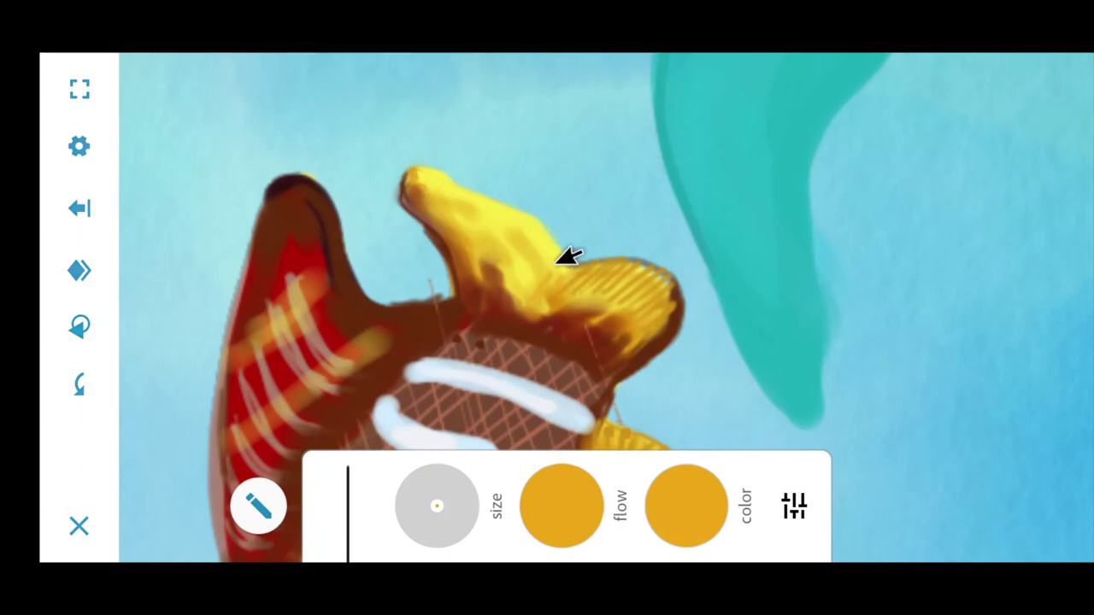
{"action": "left_click", "coordinate": [686, 504]}
{"action": "left_click", "coordinate": [437, 296]}
{"action": "left_click", "coordinate": [78, 165]}
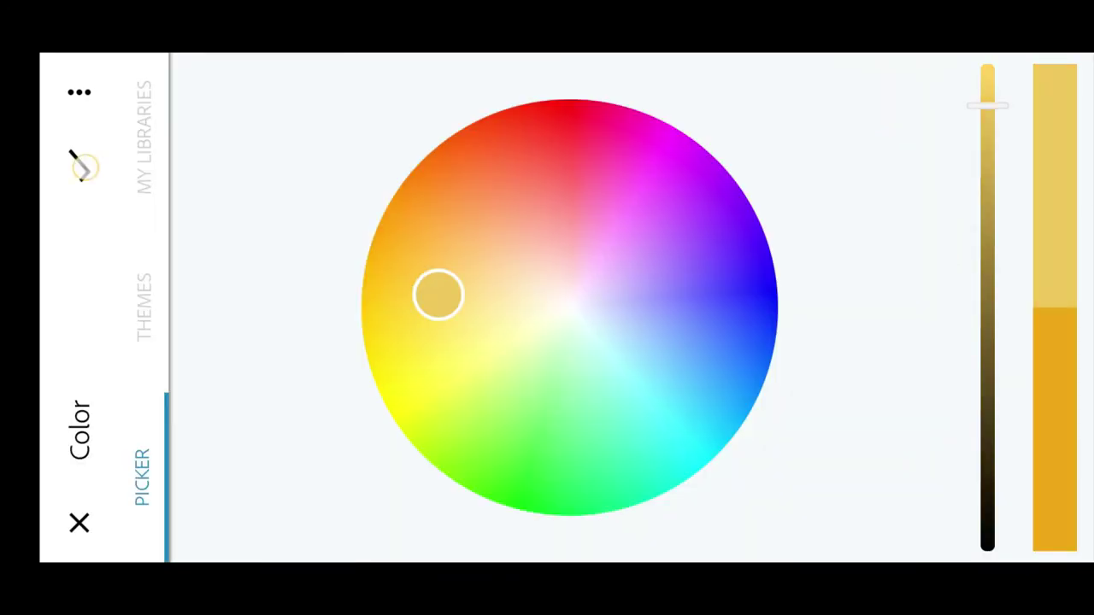